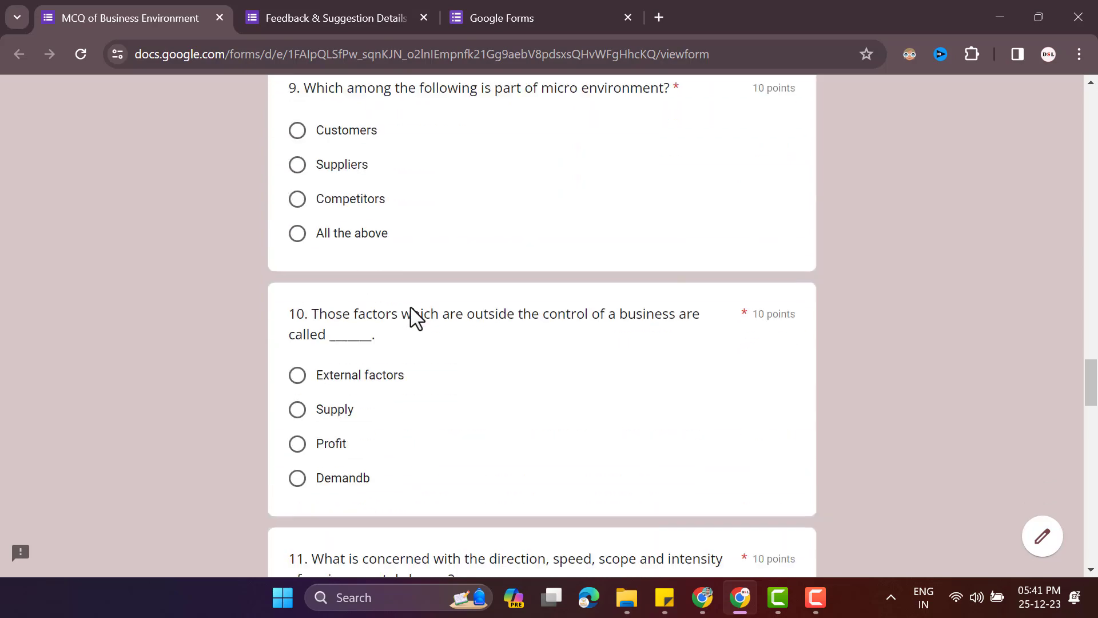
Step: Look through the MCQ of Business Environment and Feedback & Suggestion sample forms, and return to the Google Forms home page
{"action": "scroll", "coordinate": [416, 318], "scroll_direction": "down", "scroll_amount": 14}
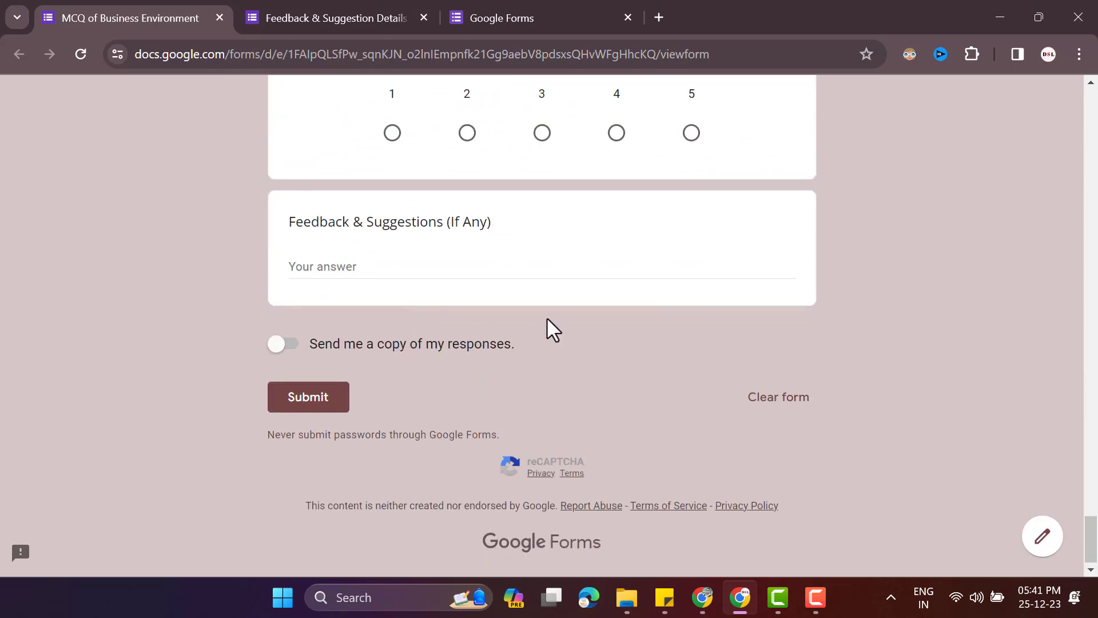
{"action": "scroll", "coordinate": [547, 326], "scroll_direction": "up", "scroll_amount": 16}
{"action": "left_click", "coordinate": [336, 11]}
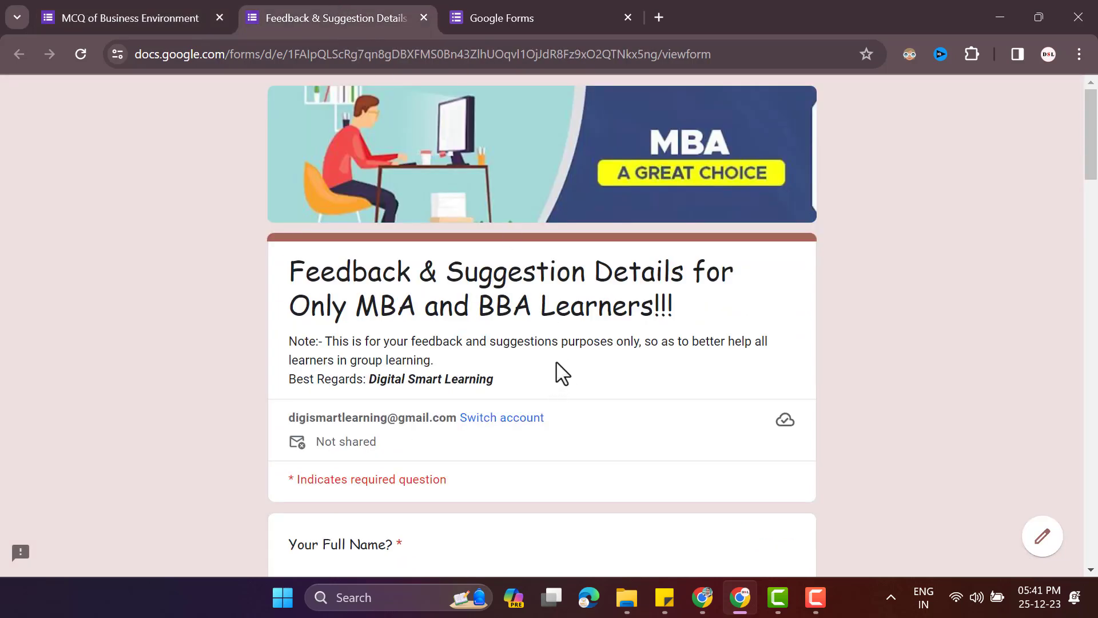
{"action": "scroll", "coordinate": [562, 373], "scroll_direction": "down", "scroll_amount": 12}
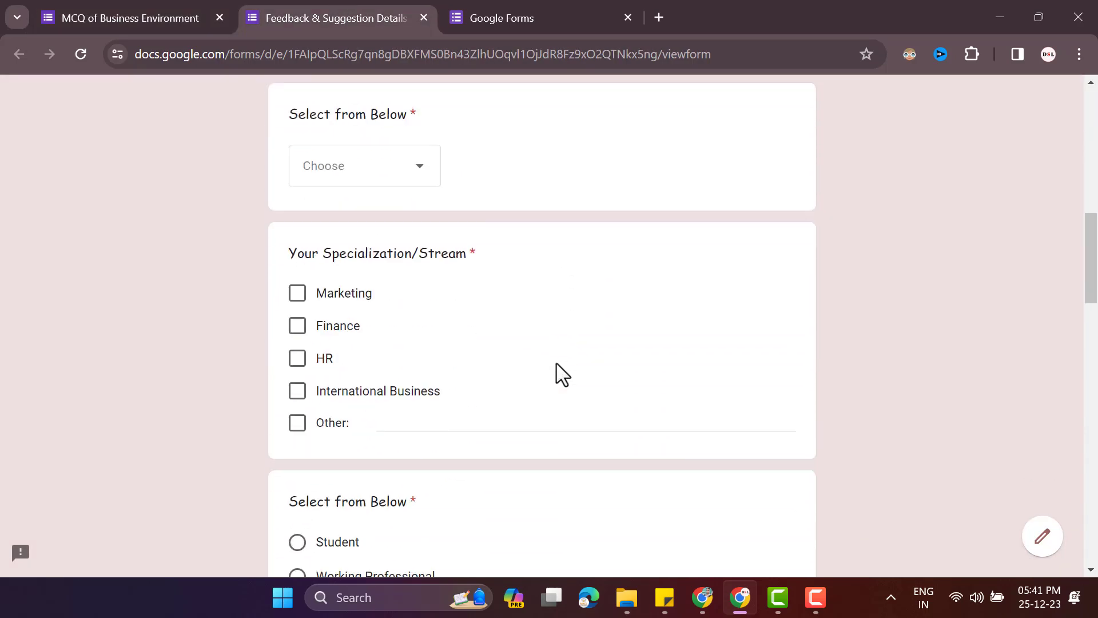
{"action": "scroll", "coordinate": [563, 375], "scroll_direction": "down", "scroll_amount": 14}
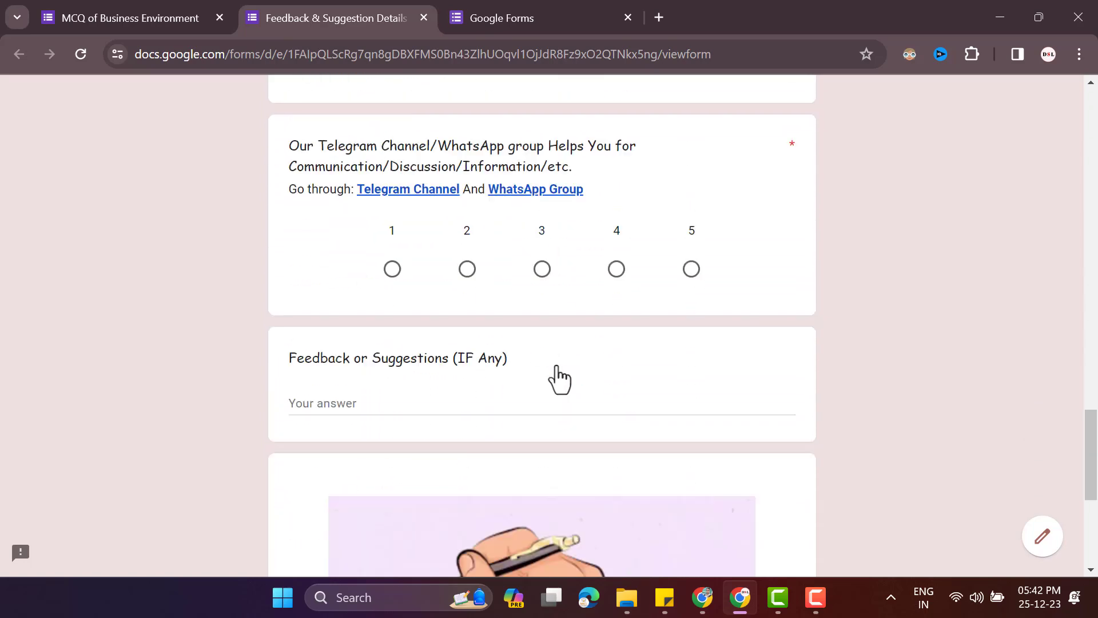
{"action": "scroll", "coordinate": [561, 379], "scroll_direction": "down", "scroll_amount": 6}
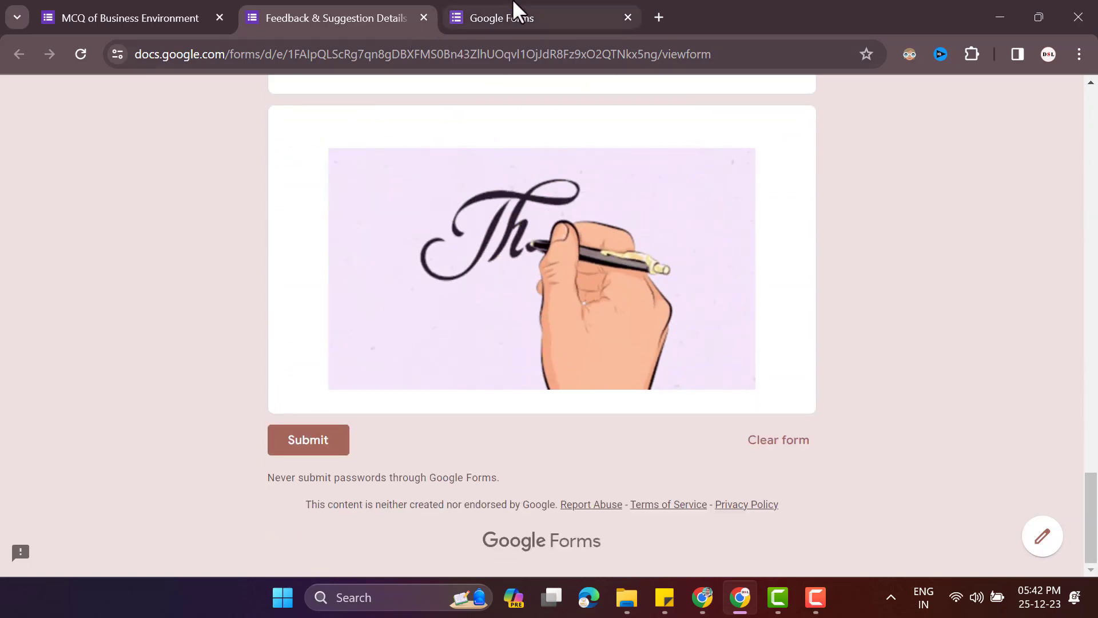
{"action": "left_click", "coordinate": [514, 3]}
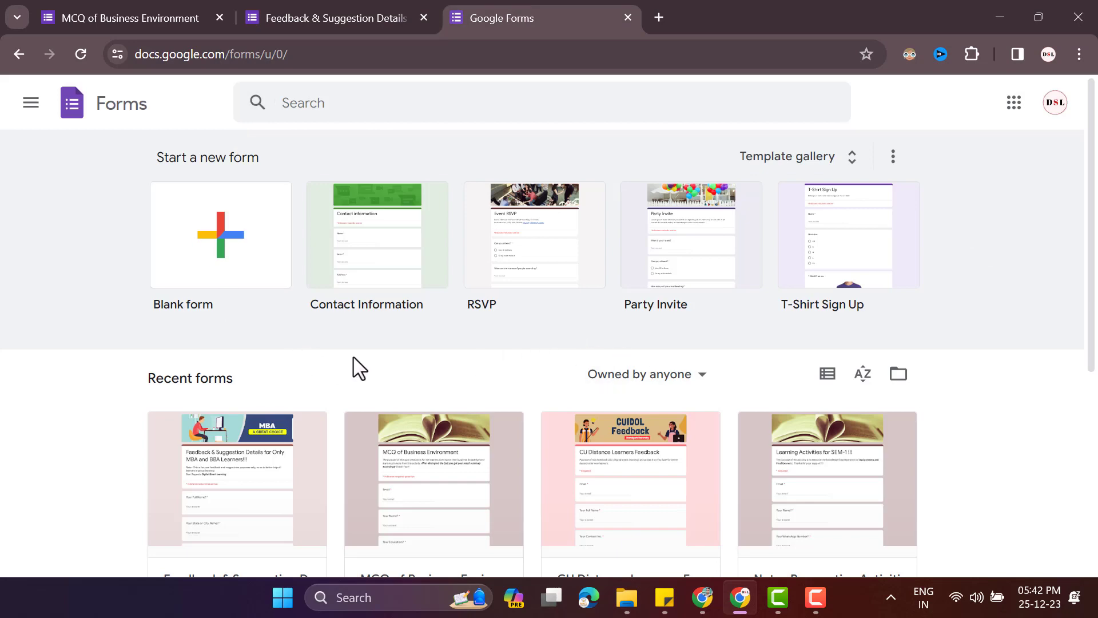
Step: Search the web for "google forms" in a new browser tab
{"action": "left_click", "coordinate": [655, 21]}
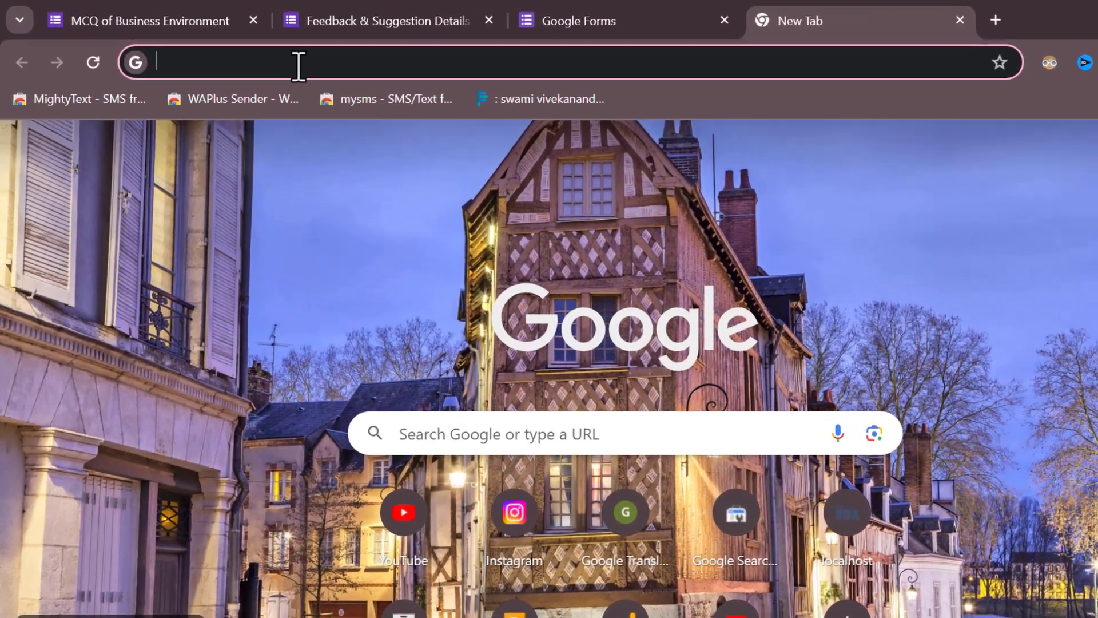
{"action": "left_click", "coordinate": [276, 61]}
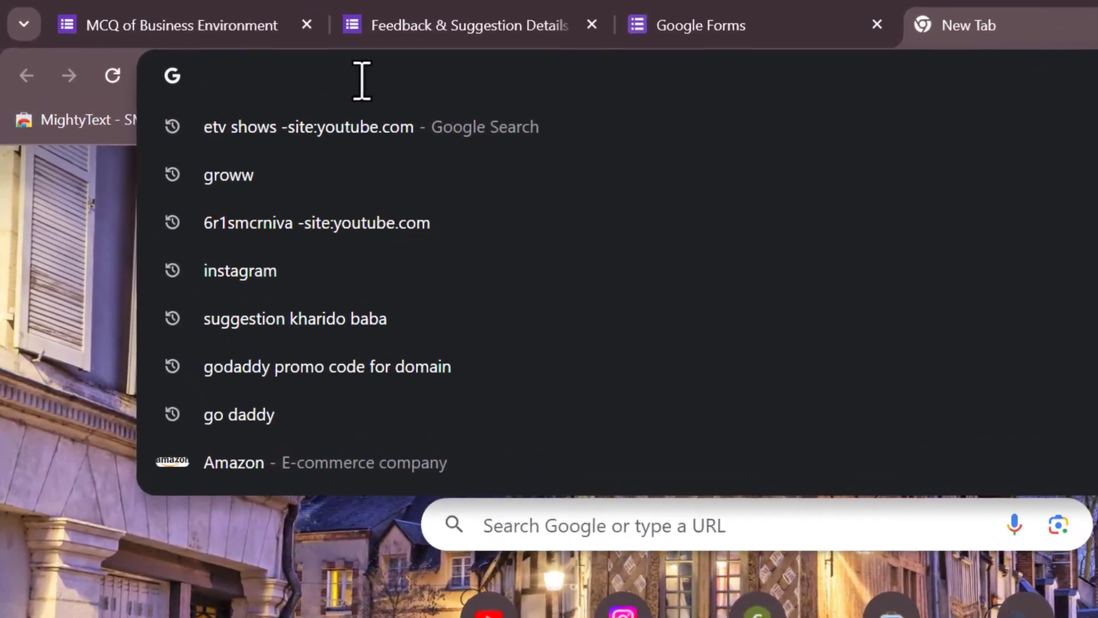
{"action": "type", "text": "go"}
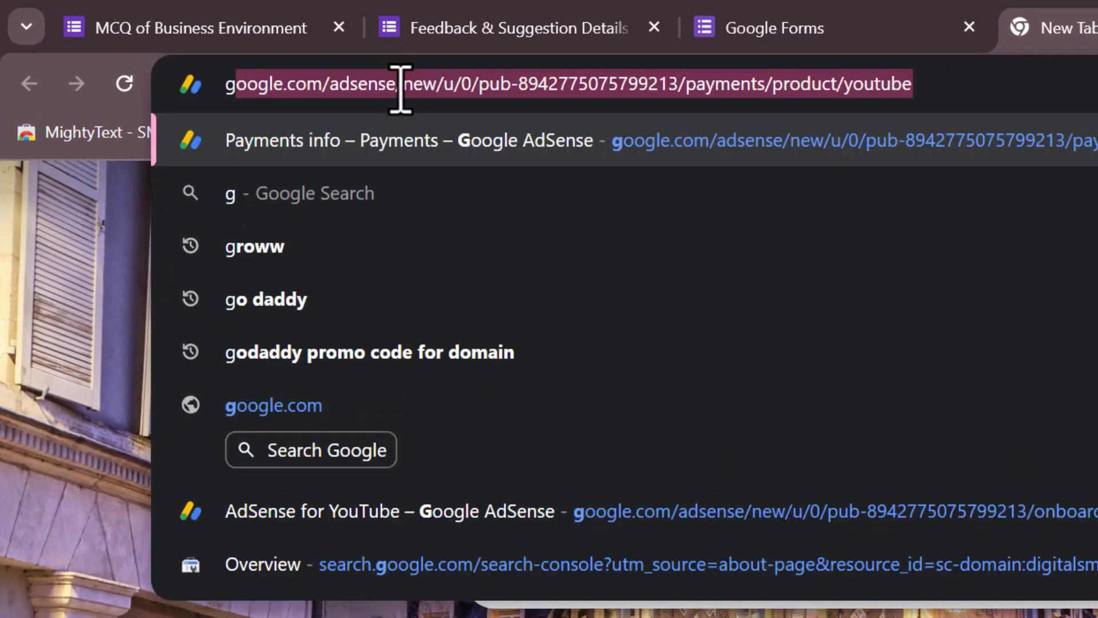
{"action": "type", "text": "ogle"}
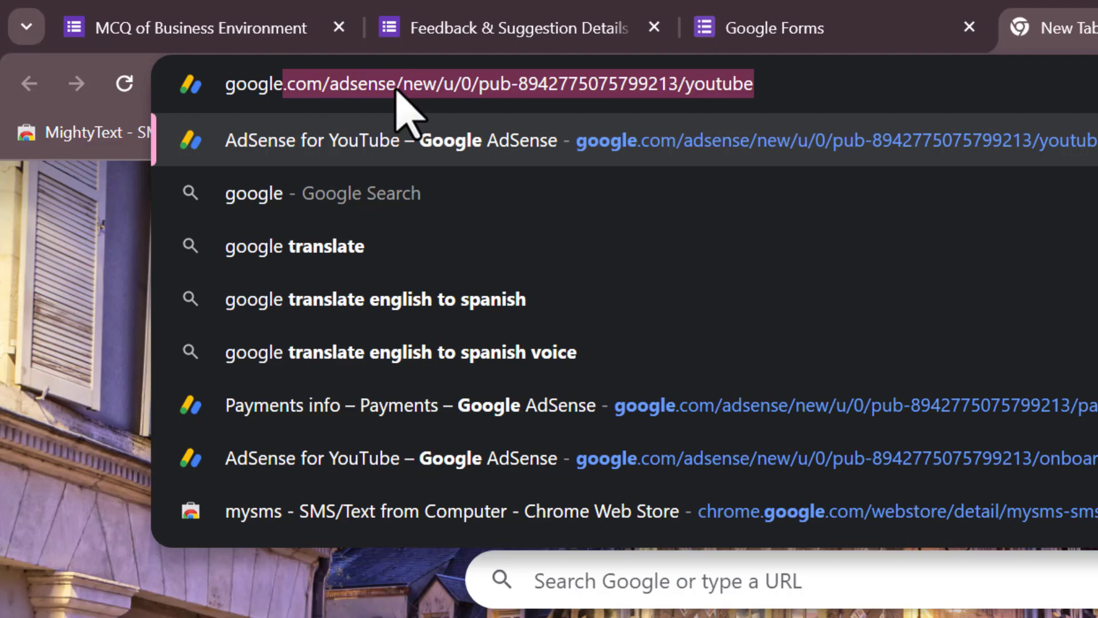
{"action": "type", "text": " fo"}
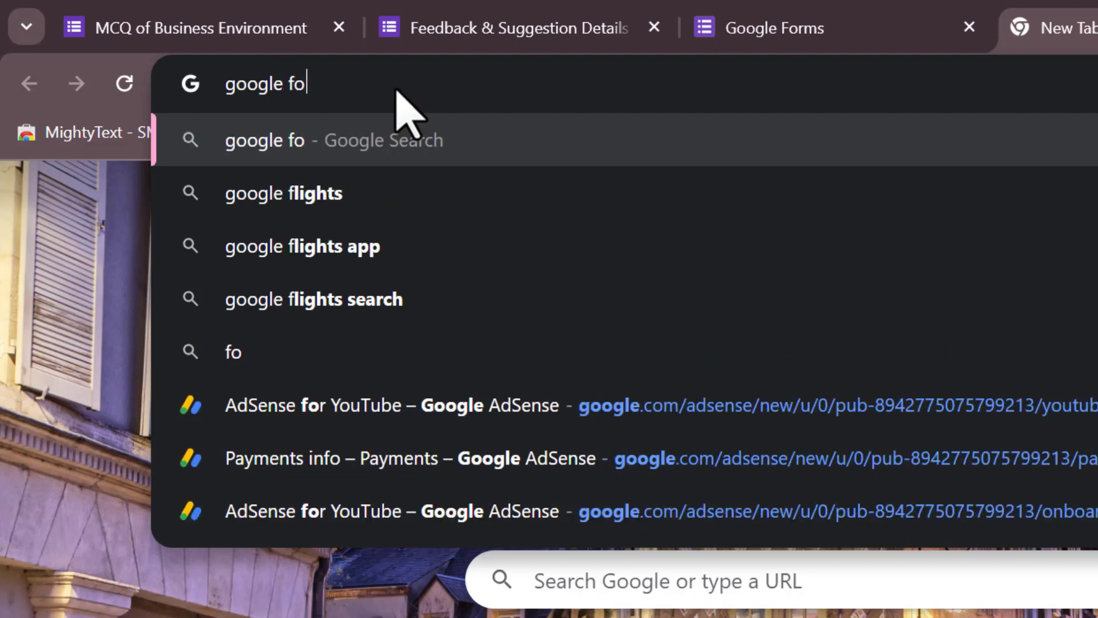
{"action": "type", "text": "r"}
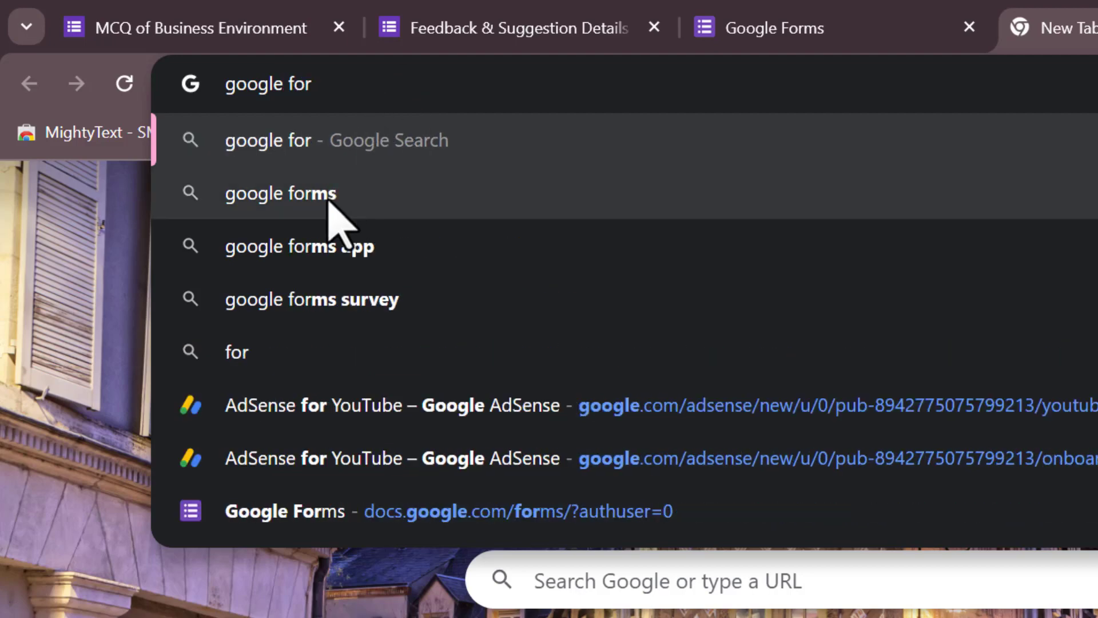
{"action": "left_click", "coordinate": [329, 200]}
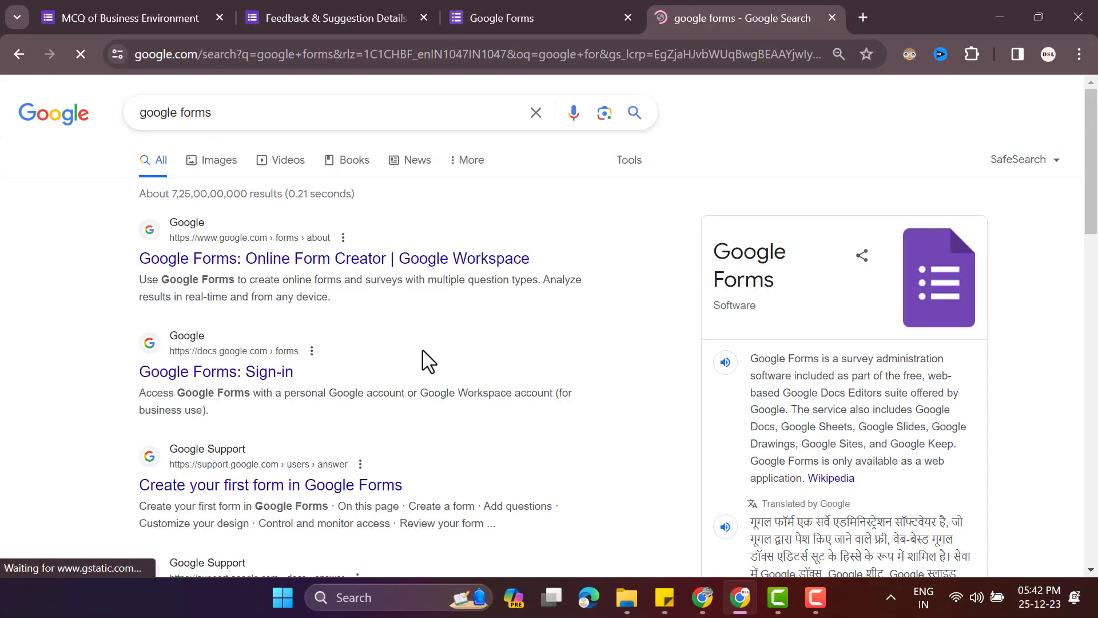
Step: Open the Google Forms product page from the search results and go from it to the Forms home page
{"action": "left_click", "coordinate": [243, 262]}
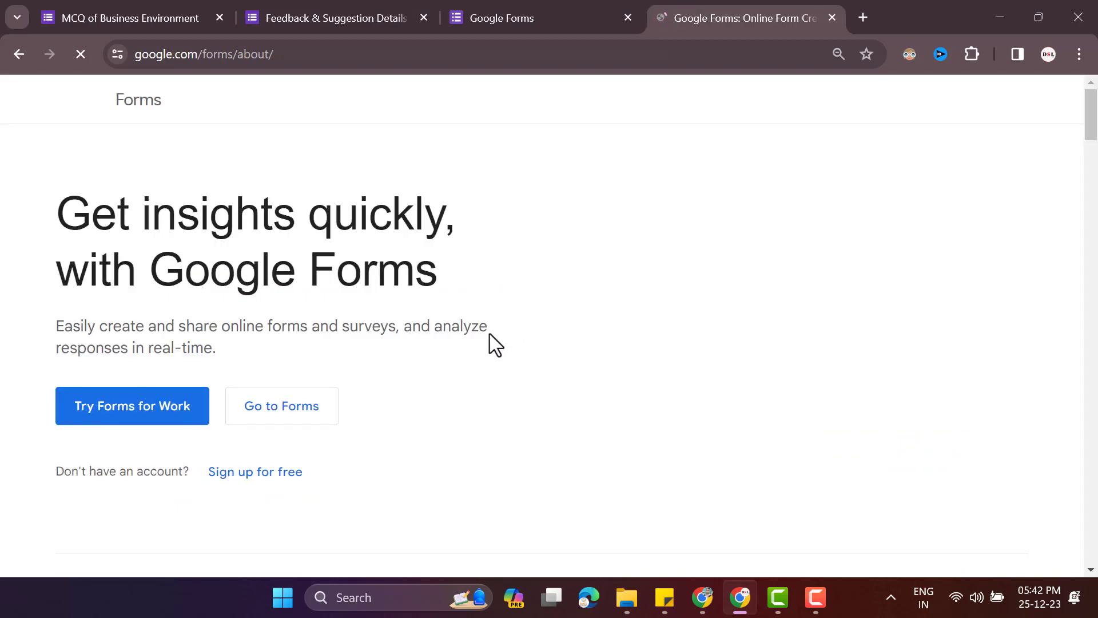
{"action": "scroll", "coordinate": [490, 344], "scroll_direction": "down", "scroll_amount": 3}
{"action": "scroll", "coordinate": [456, 354], "scroll_direction": "up", "scroll_amount": 2}
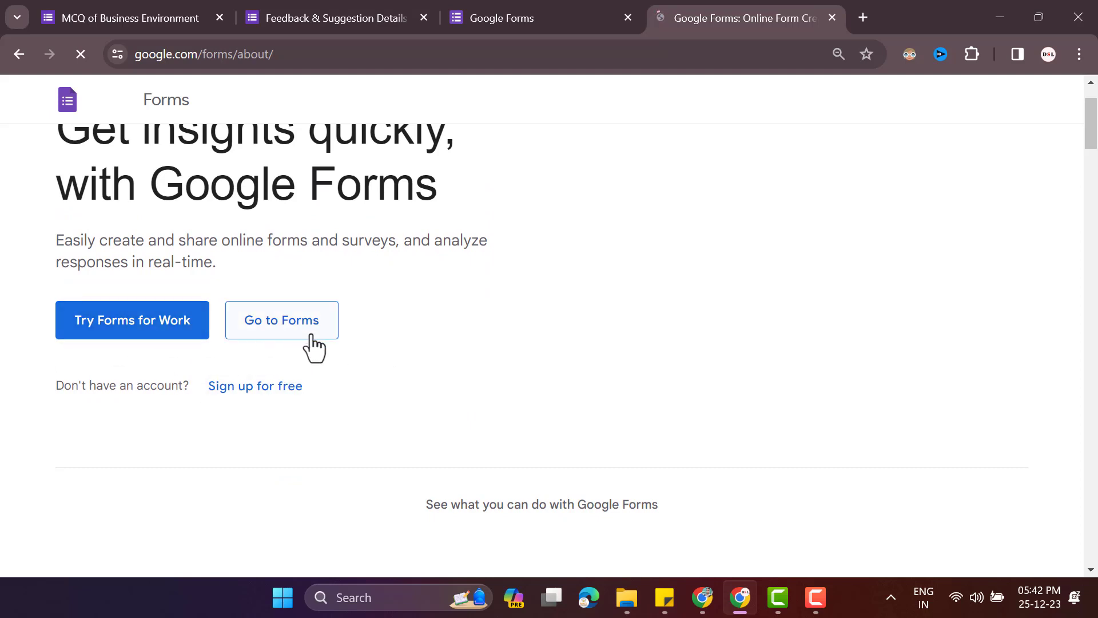
{"action": "scroll", "coordinate": [326, 350], "scroll_direction": "up", "scroll_amount": 2}
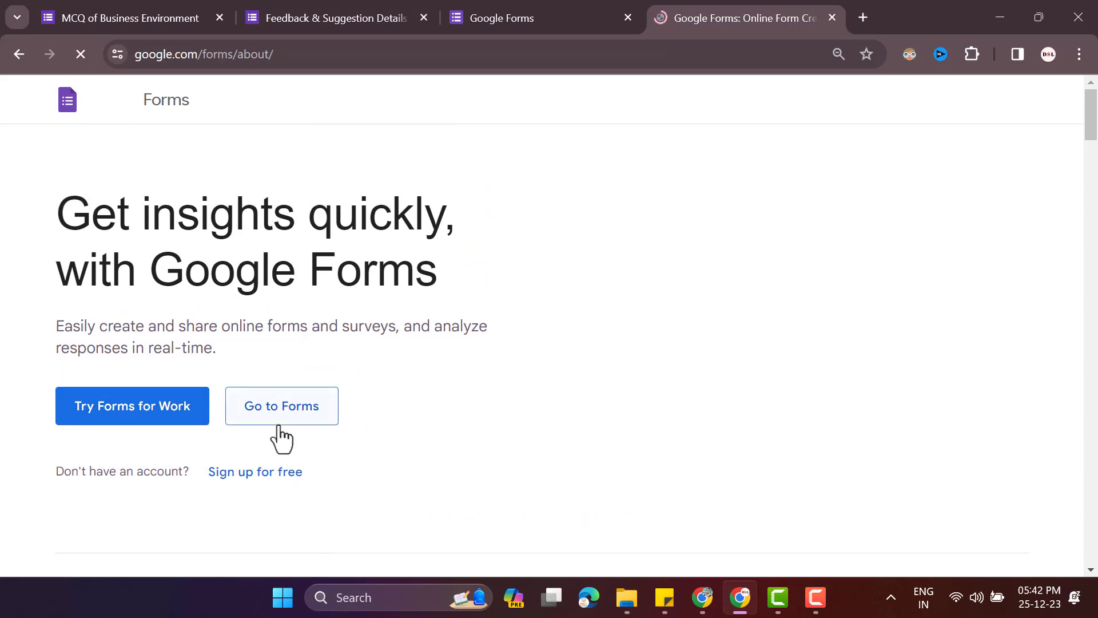
{"action": "scroll", "coordinate": [277, 436], "scroll_direction": "up", "scroll_amount": 1}
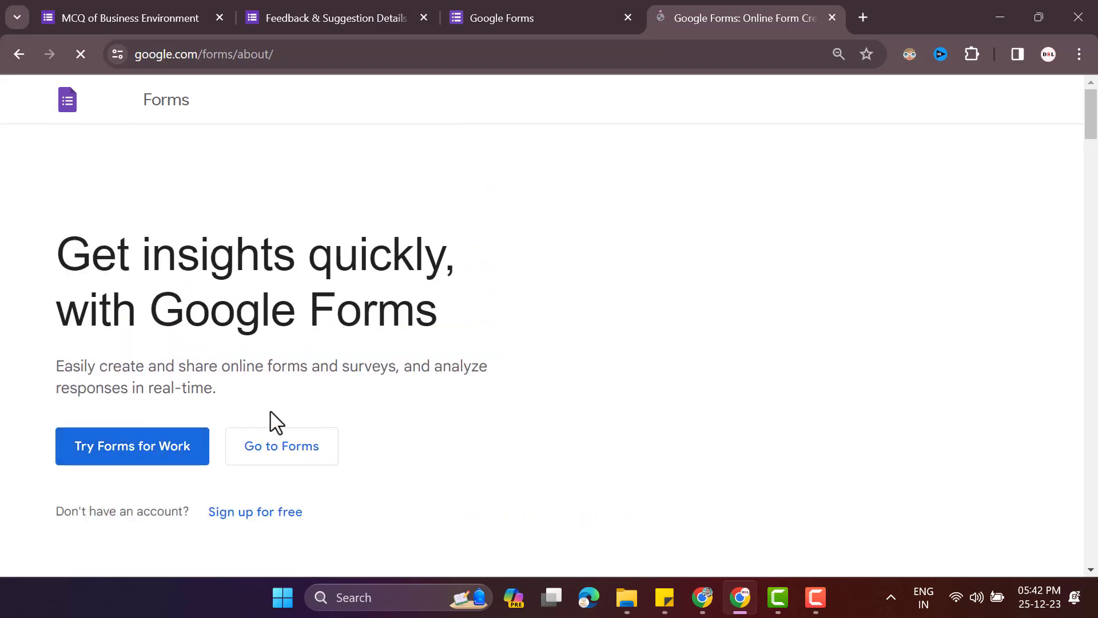
{"action": "left_click", "coordinate": [295, 453]}
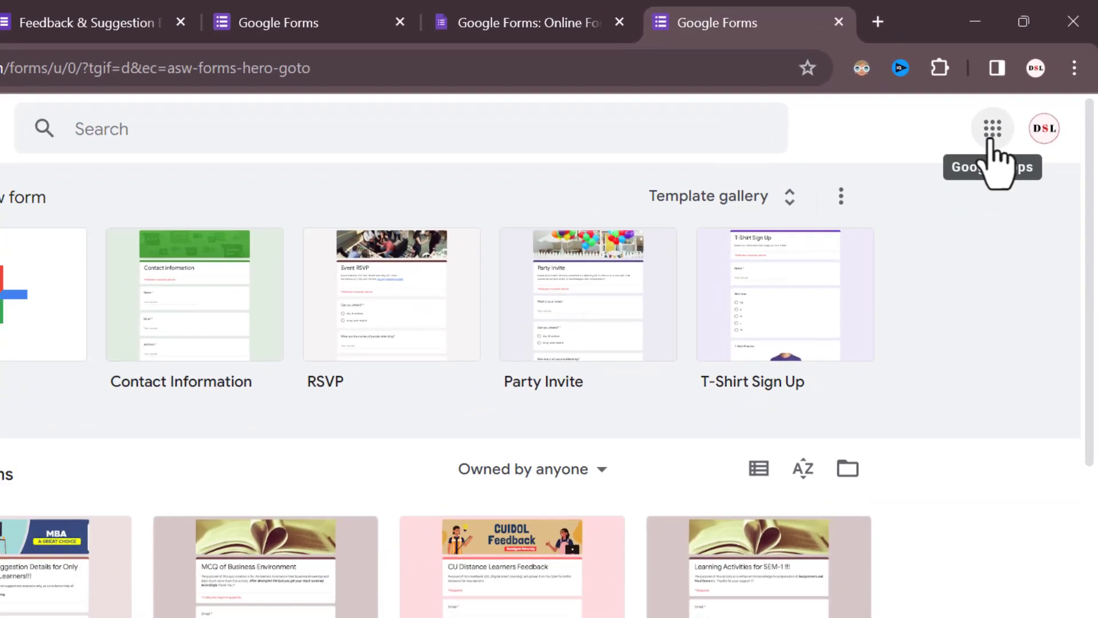
Step: Look for the Forms entry in the list of Google apps
{"action": "left_click", "coordinate": [969, 159]}
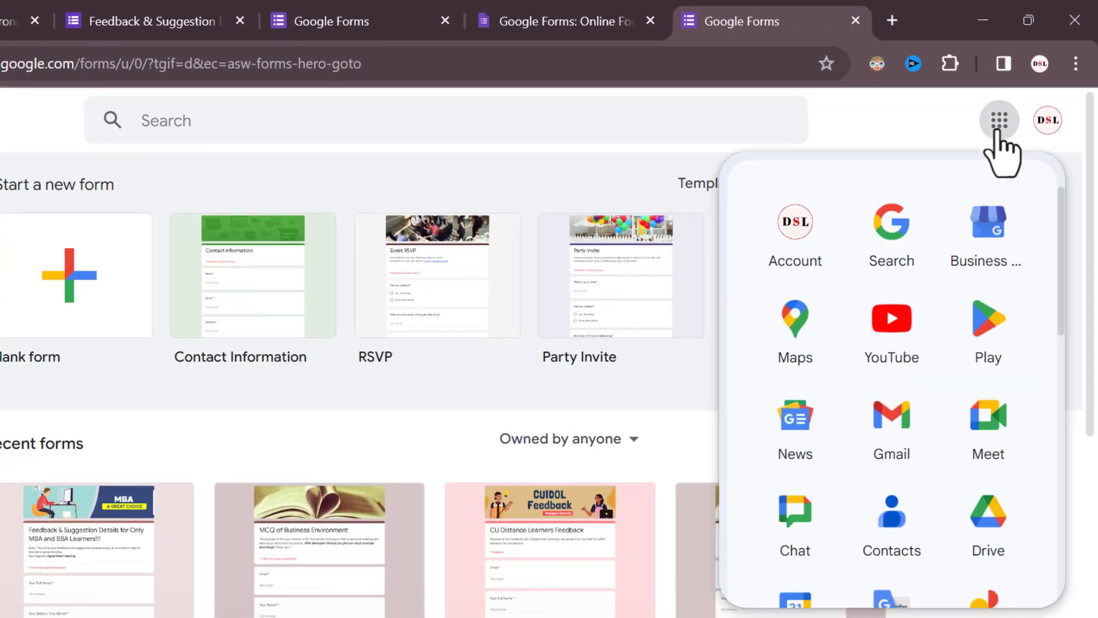
{"action": "scroll", "coordinate": [904, 389], "scroll_direction": "down", "scroll_amount": 15}
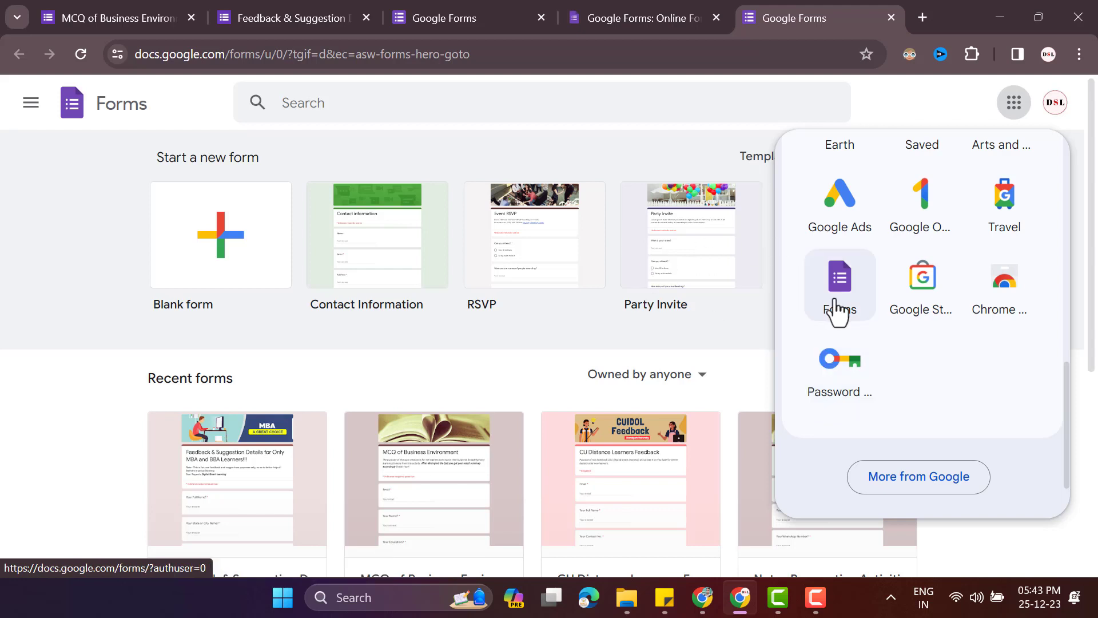
Step: Return to the original Google Forms tab and close the two extra Google Forms tabs
{"action": "left_click", "coordinate": [433, 6]}
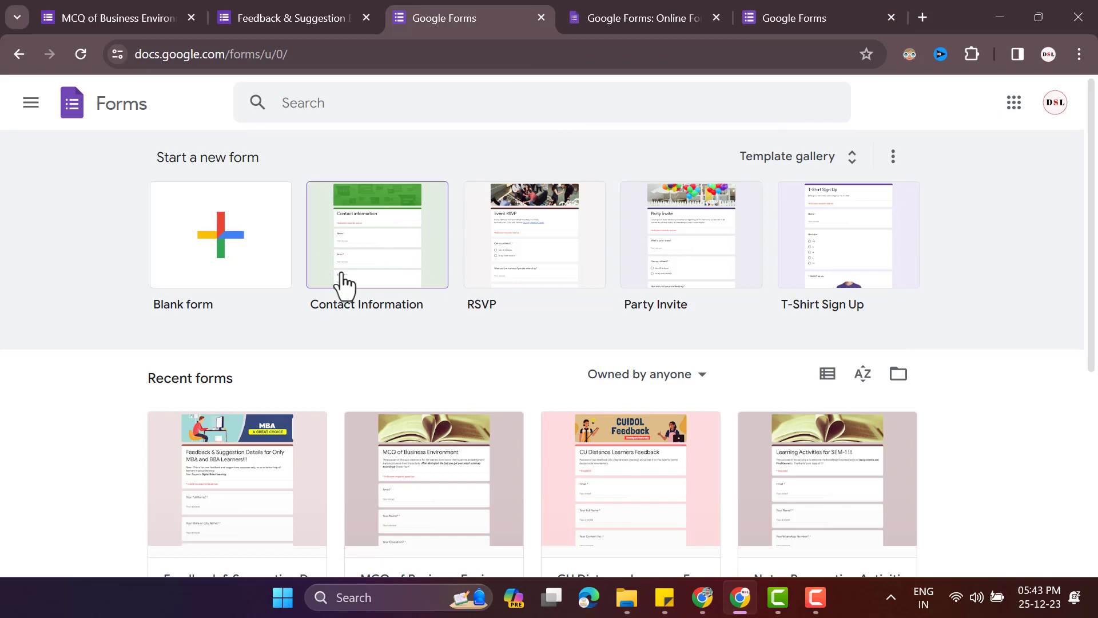
{"action": "left_click", "coordinate": [716, 18]}
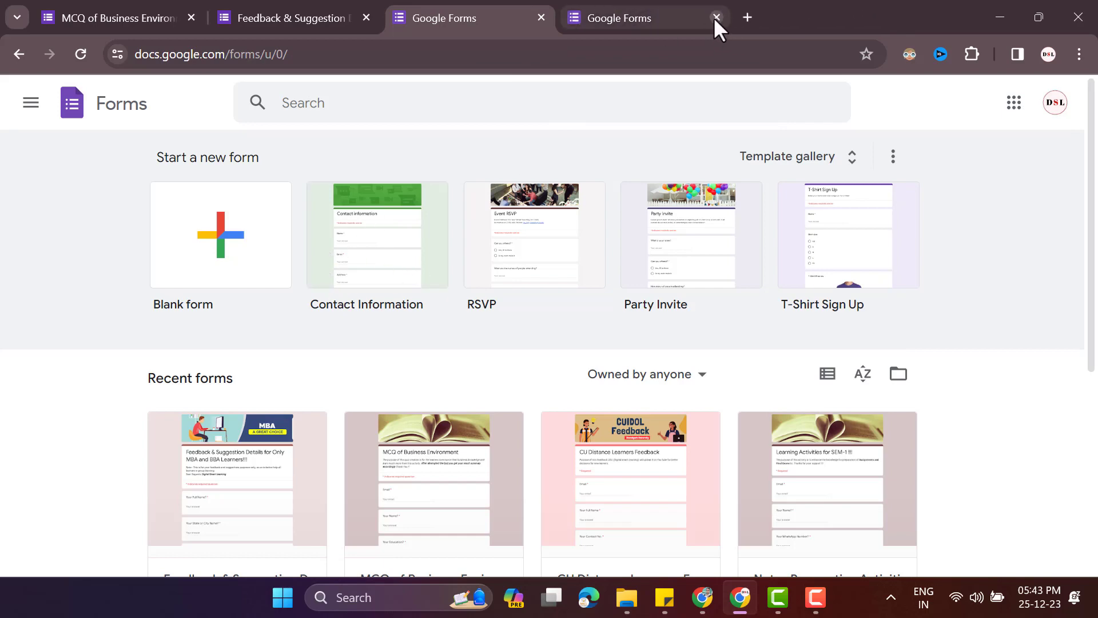
{"action": "left_click", "coordinate": [716, 17]}
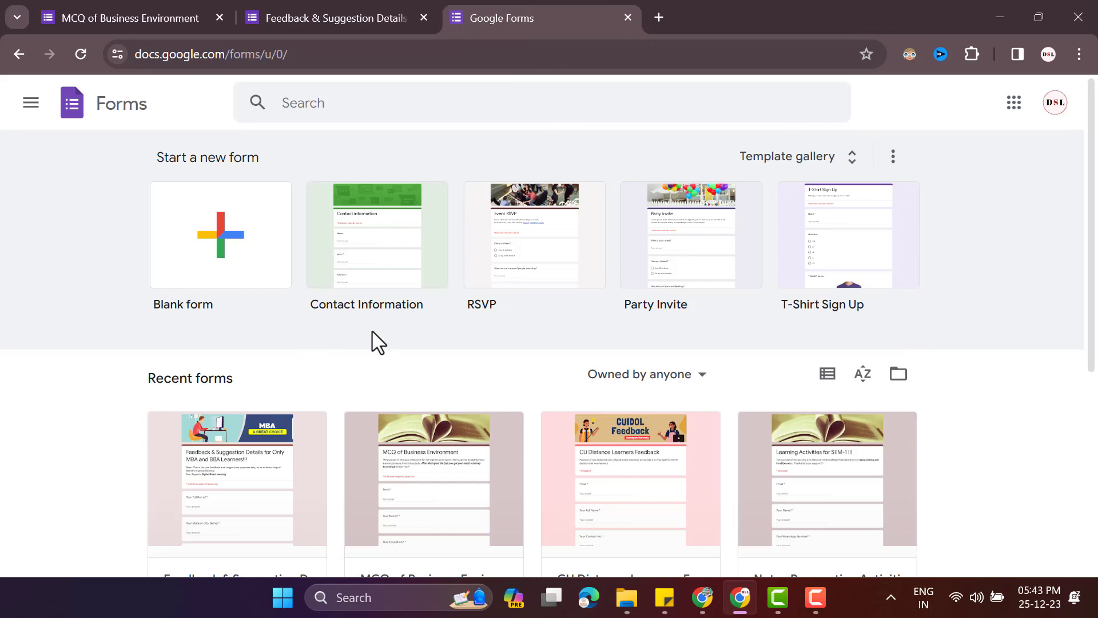
Step: Examine the recent forms and the new-form templates on the Forms home page
{"action": "scroll", "coordinate": [378, 343], "scroll_direction": "down", "scroll_amount": 3}
{"action": "scroll", "coordinate": [382, 380], "scroll_direction": "up", "scroll_amount": 3}
{"action": "scroll", "coordinate": [823, 306], "scroll_direction": "down", "scroll_amount": 3}
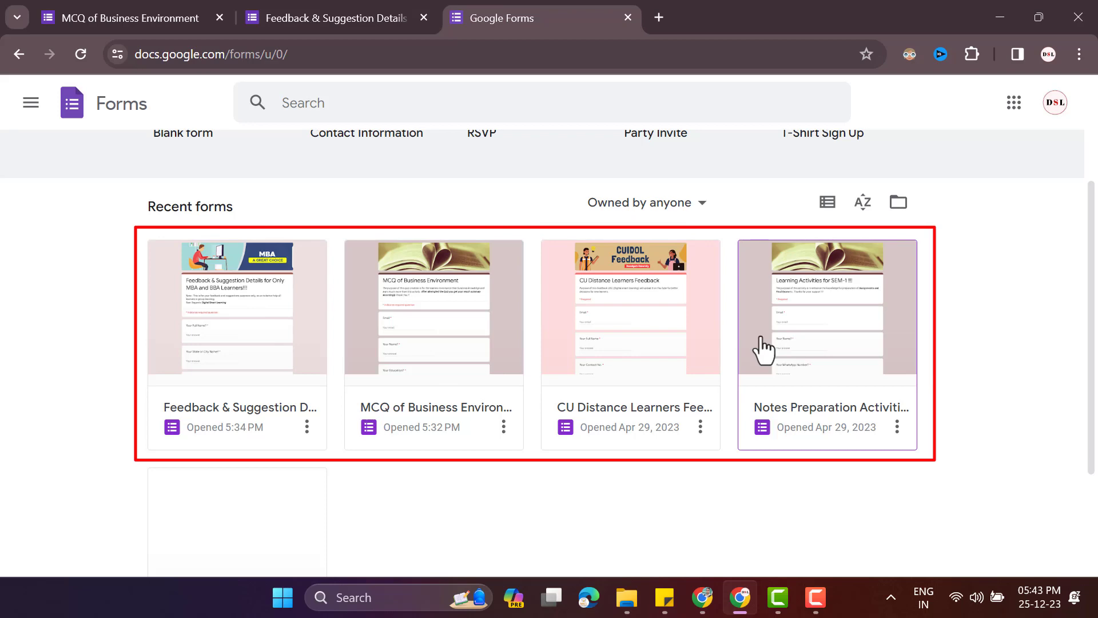
{"action": "scroll", "coordinate": [885, 380], "scroll_direction": "down", "scroll_amount": 3}
{"action": "scroll", "coordinate": [810, 392], "scroll_direction": "up", "scroll_amount": 3}
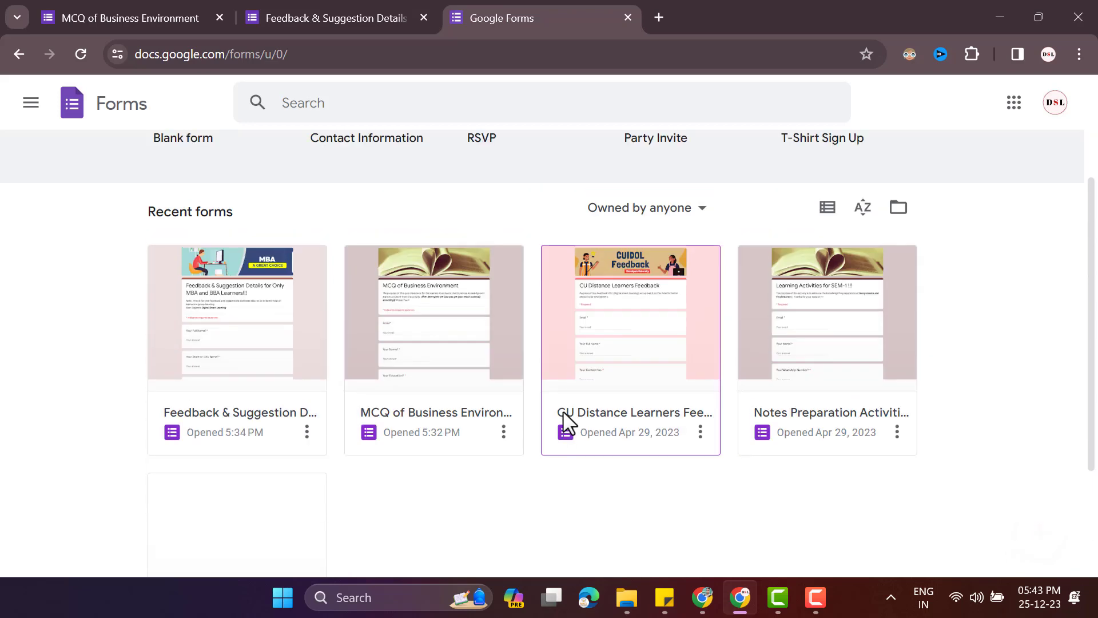
{"action": "scroll", "coordinate": [565, 422], "scroll_direction": "up", "scroll_amount": 2}
{"action": "scroll", "coordinate": [618, 375], "scroll_direction": "up", "scroll_amount": 2}
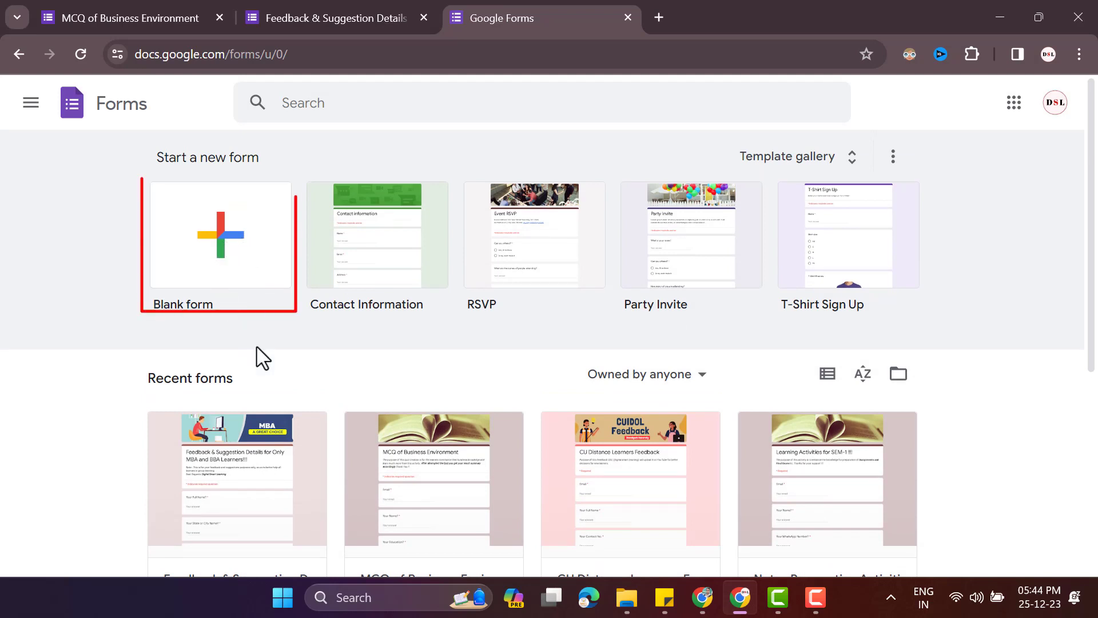
Step: Create a blank form and title it "MCQ and Feedback"
{"action": "left_click", "coordinate": [227, 235]}
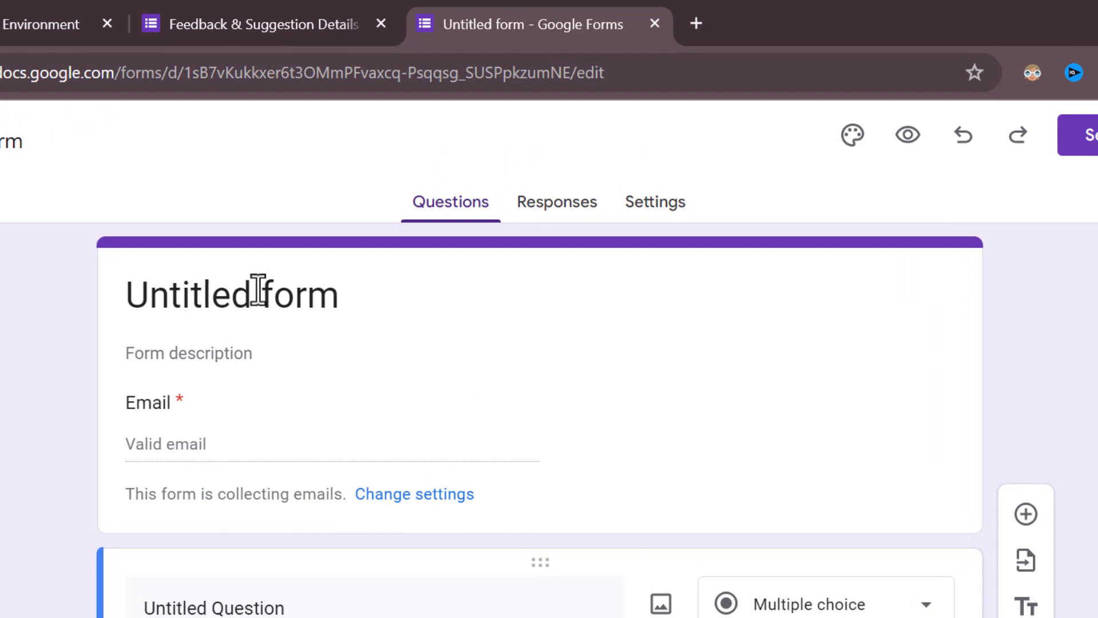
{"action": "left_click", "coordinate": [206, 294]}
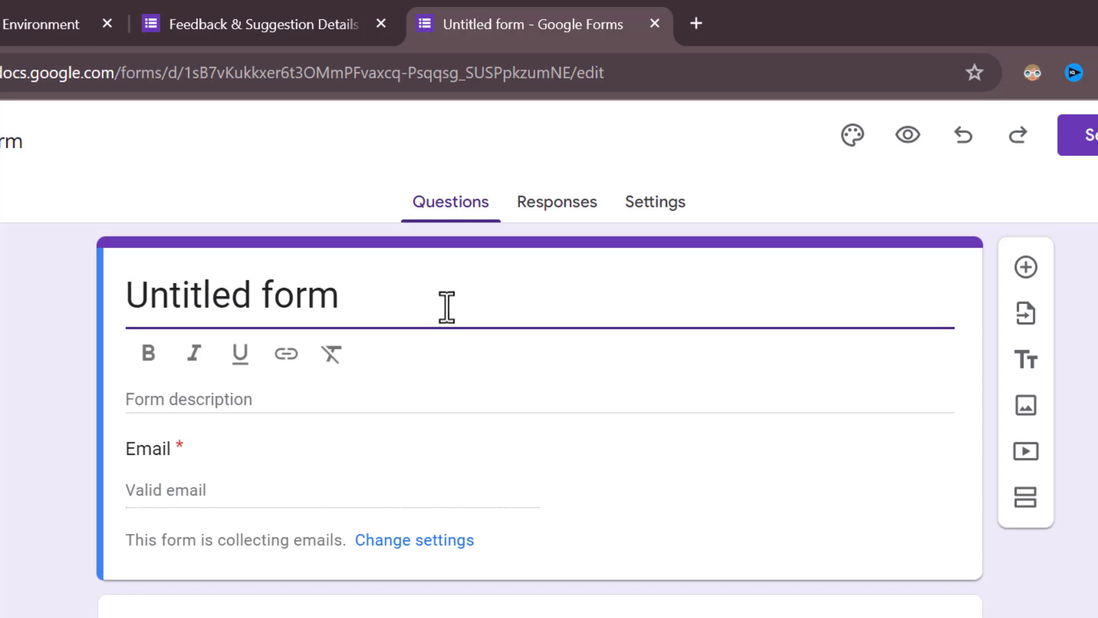
{"action": "key", "text": "ctrl+a"}
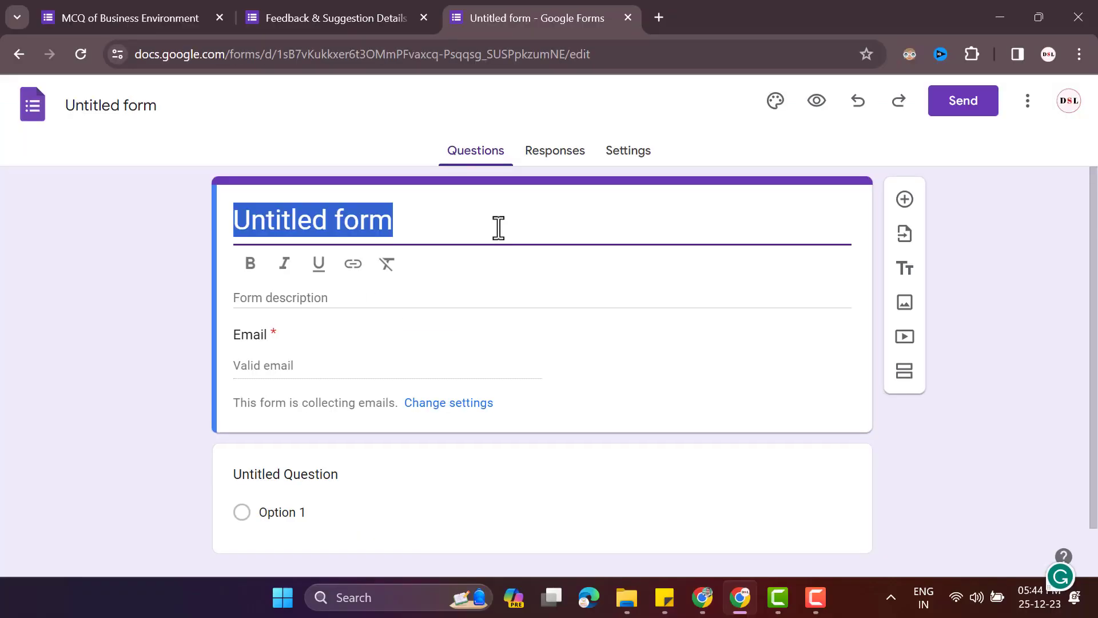
{"action": "type", "text": "Feedback form"}
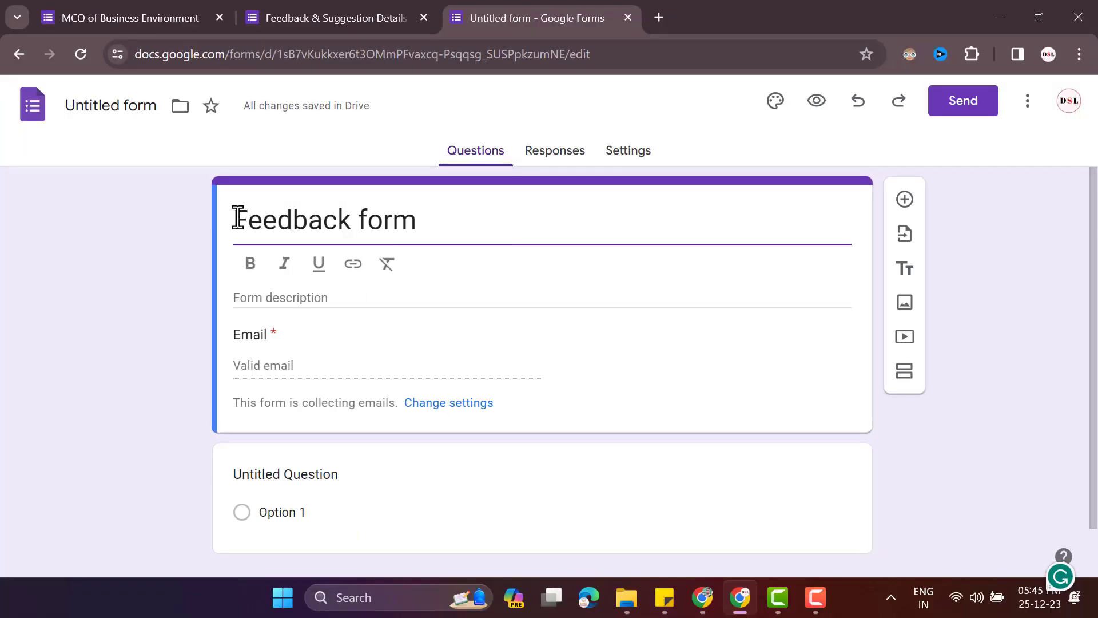
{"action": "type", "text": "MC"}
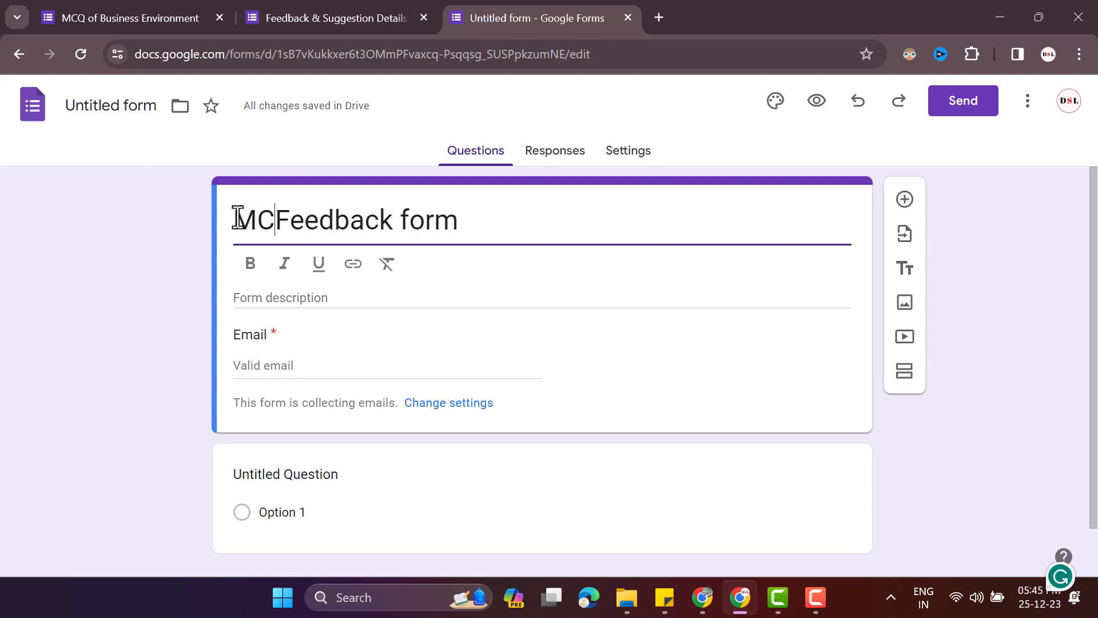
{"action": "type", "text": "Q "}
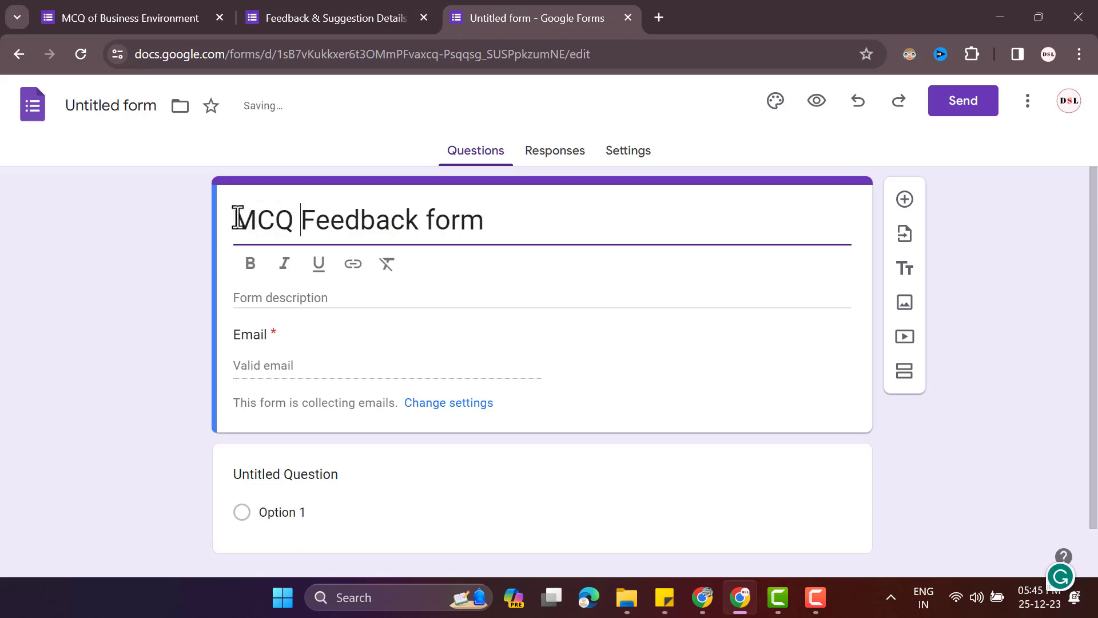
{"action": "type", "text": "and"}
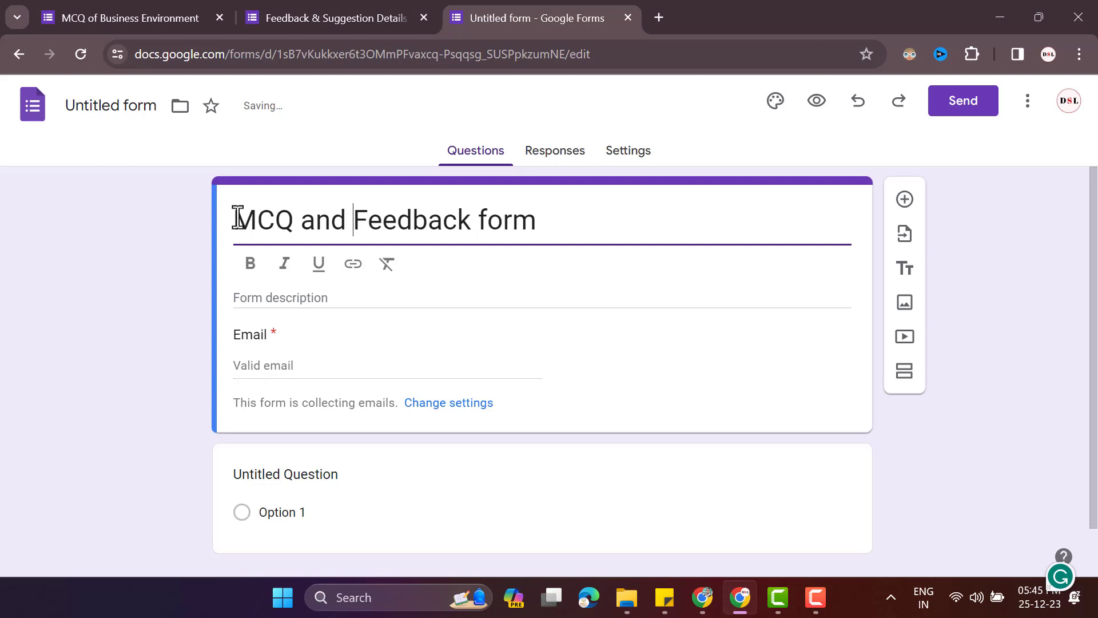
{"action": "double_click", "coordinate": [498, 215]}
{"action": "type", "text": "\\"}
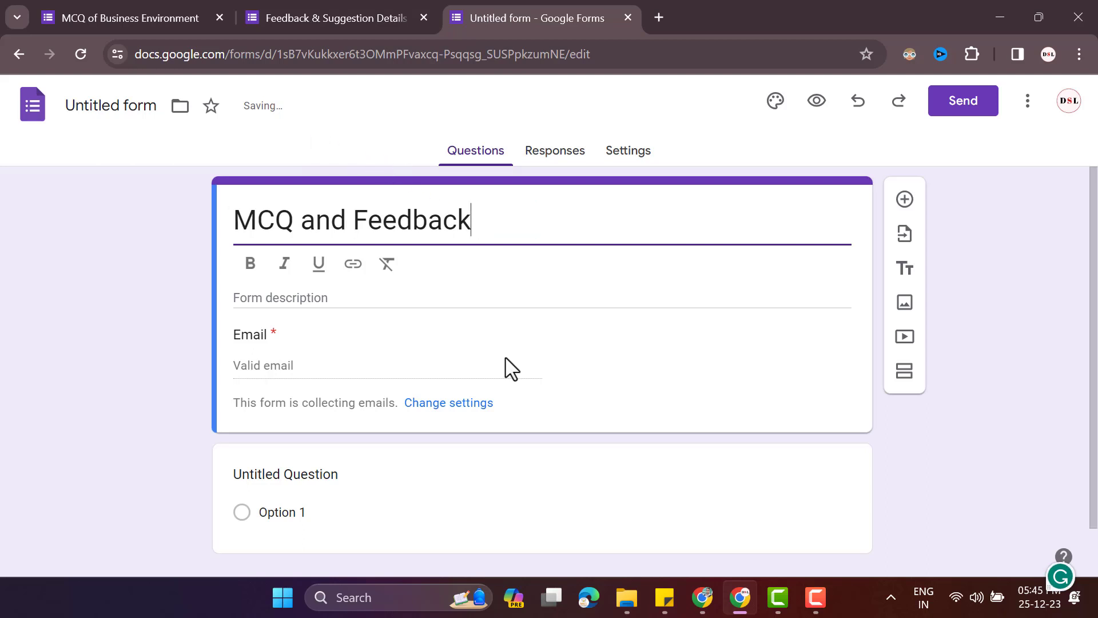
Step: Copy the full description text under the title of the "MCQ of Business Environment" form
{"action": "left_click", "coordinate": [493, 292]}
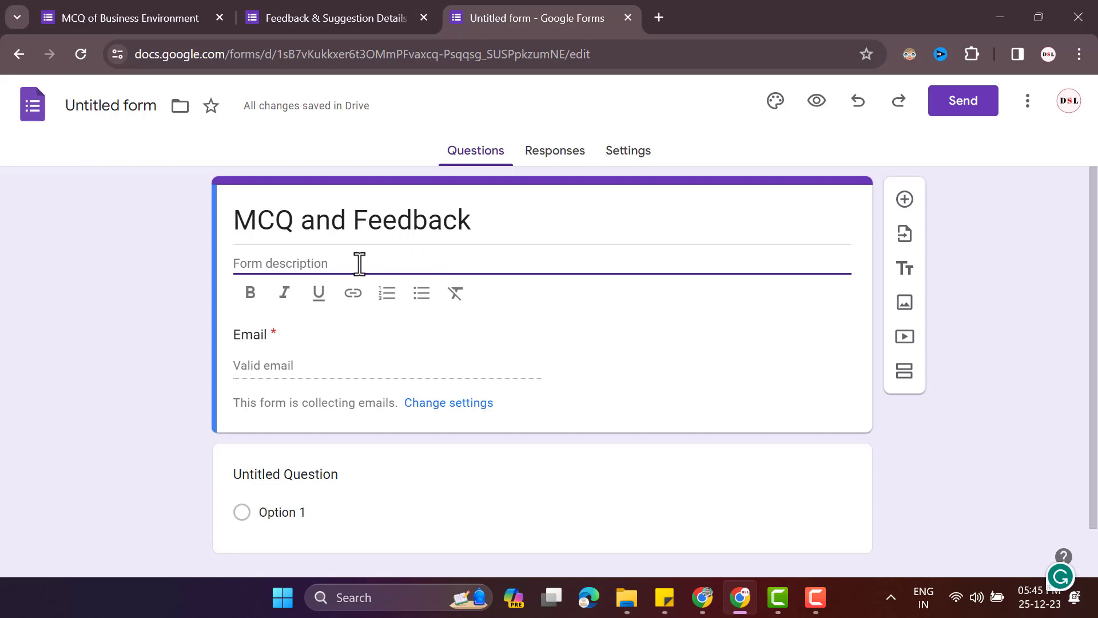
{"action": "left_click", "coordinate": [180, 15]}
{"action": "scroll", "coordinate": [527, 270], "scroll_direction": "up", "scroll_amount": 15}
{"action": "scroll", "coordinate": [526, 263], "scroll_direction": "up", "scroll_amount": 20}
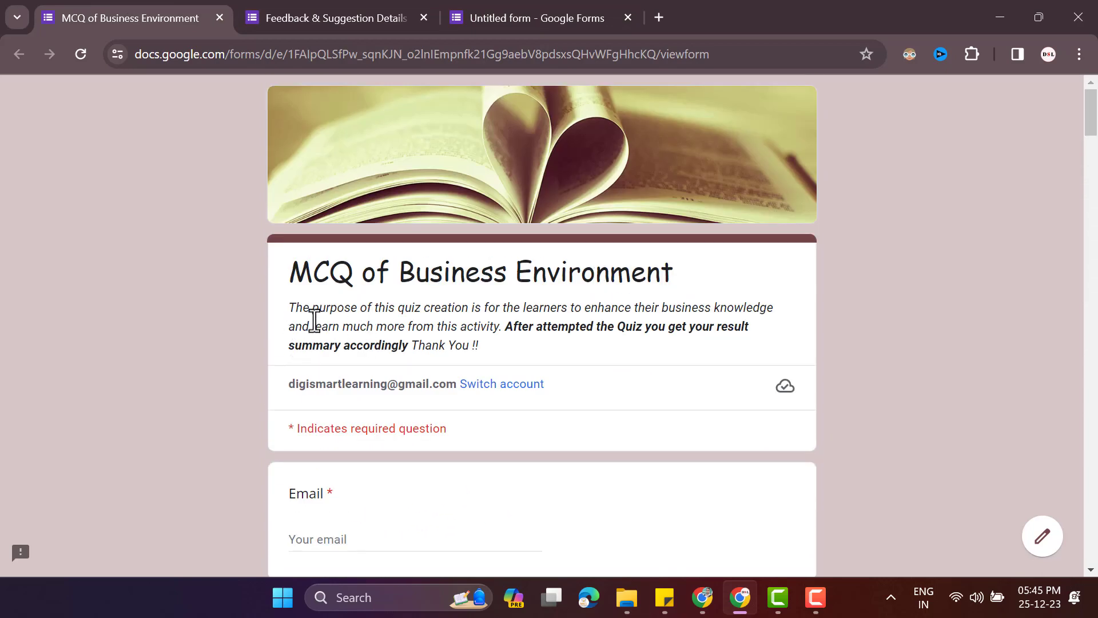
{"action": "left_click_drag", "start_coordinate": [291, 312], "coordinate": [500, 358]}
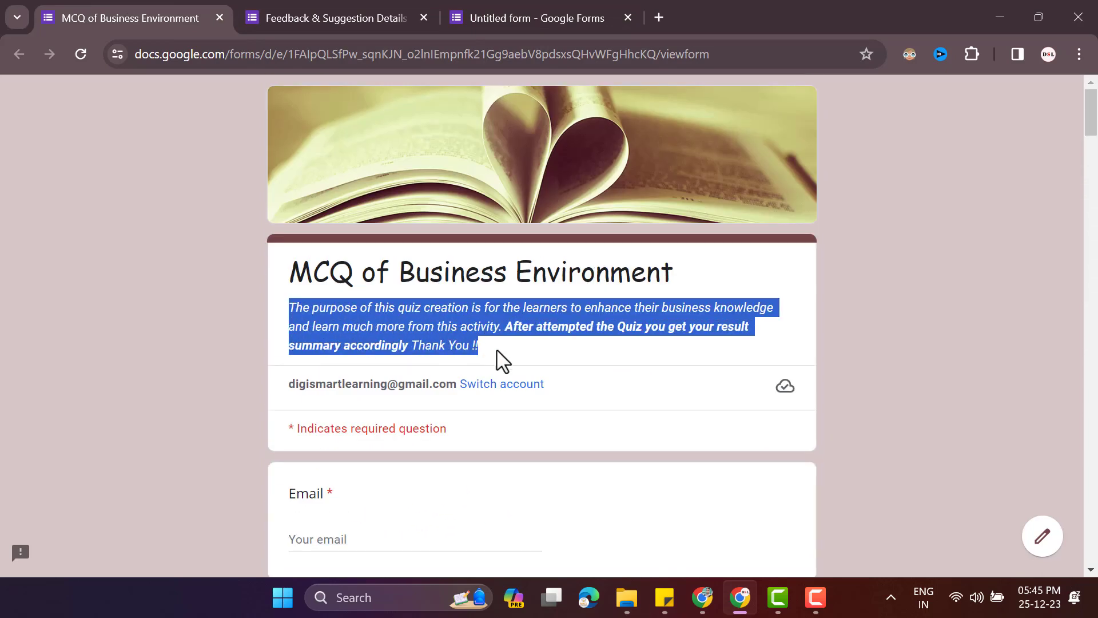
{"action": "right_click", "coordinate": [406, 309]}
{"action": "left_click", "coordinate": [445, 328]}
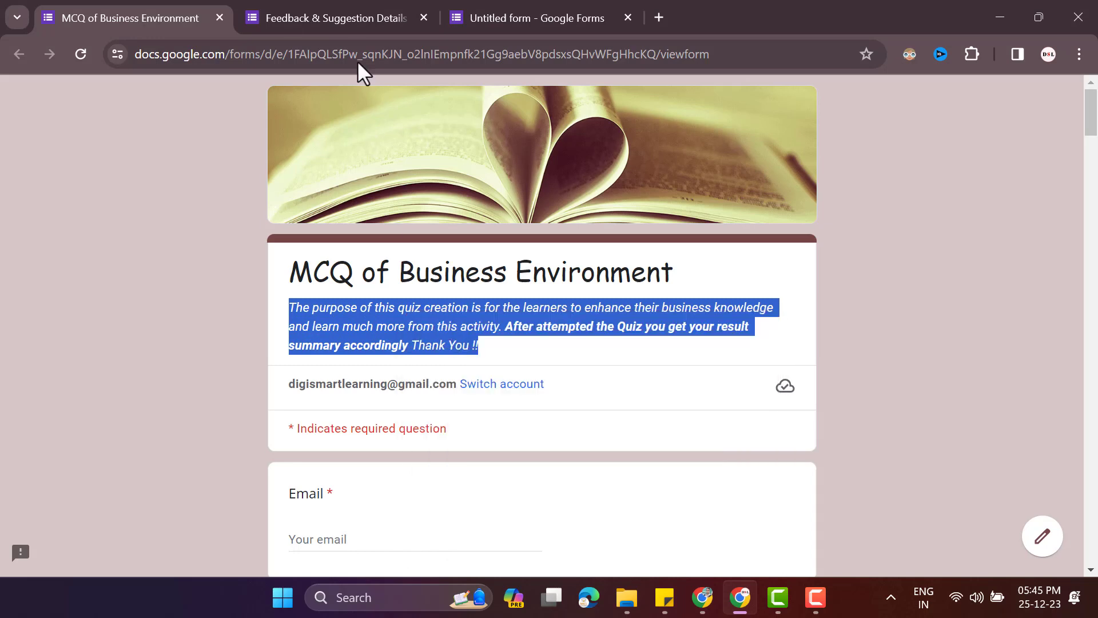
Step: Paste the copied quiz description into the description of the new "MCQ and Feedback" form
{"action": "left_click", "coordinate": [352, 8]}
{"action": "scroll", "coordinate": [441, 335], "scroll_direction": "up", "scroll_amount": 7}
{"action": "left_click", "coordinate": [533, 8]}
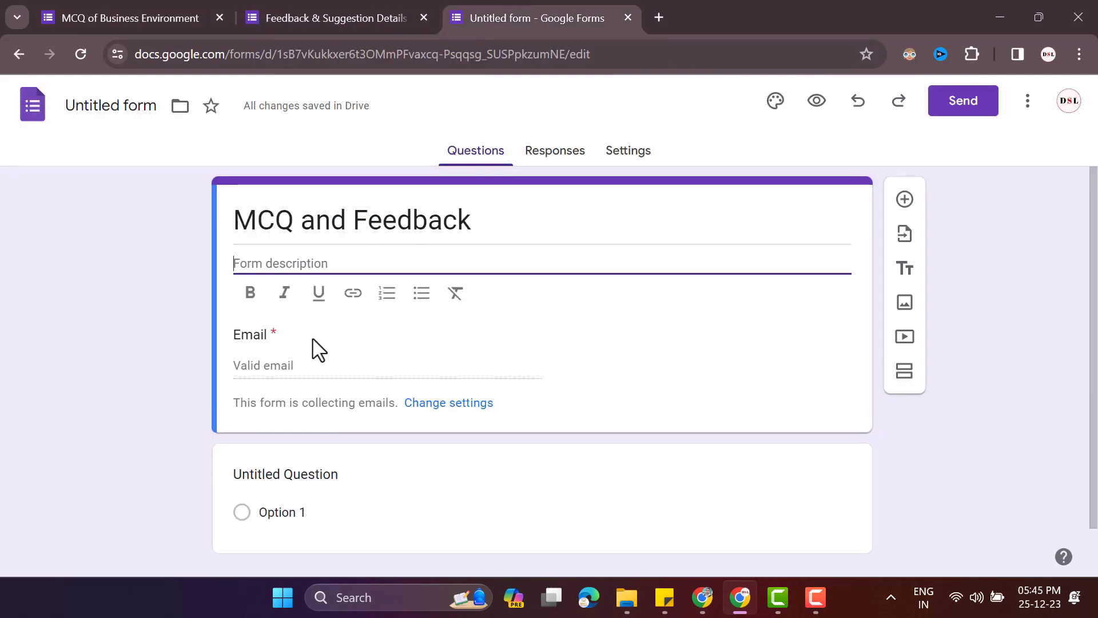
{"action": "right_click", "coordinate": [301, 276]}
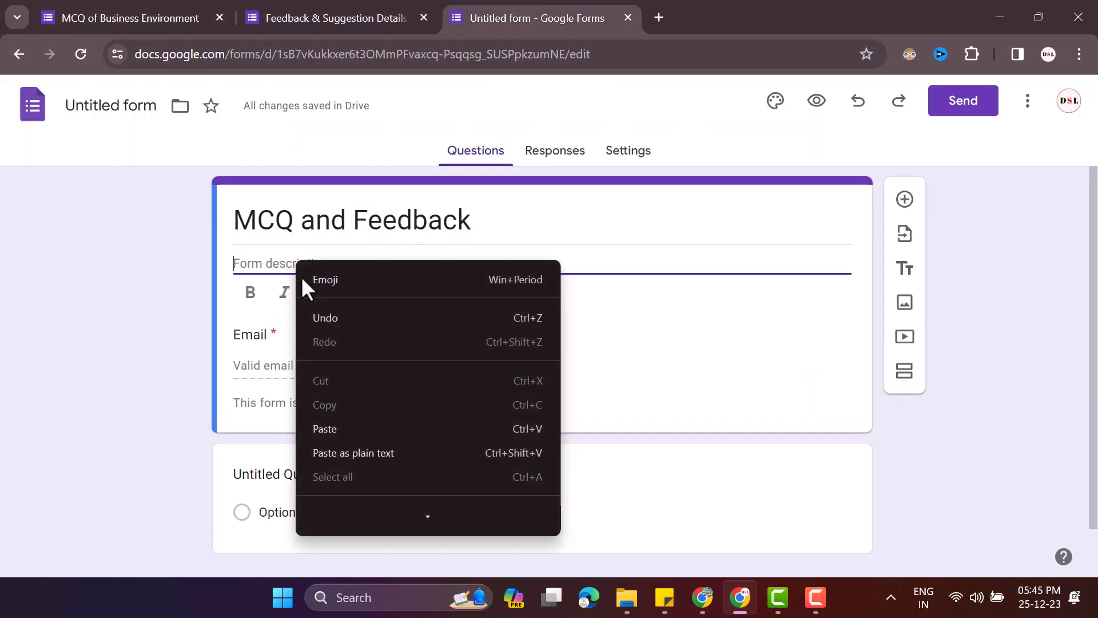
{"action": "left_click", "coordinate": [334, 430]}
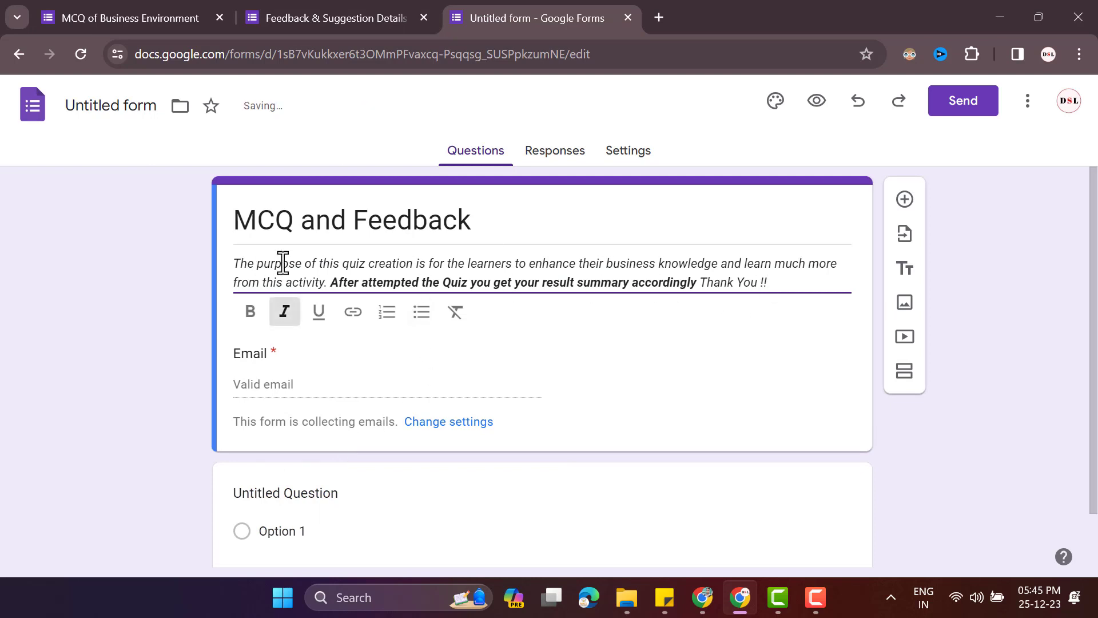
{"action": "left_click", "coordinate": [970, 451]}
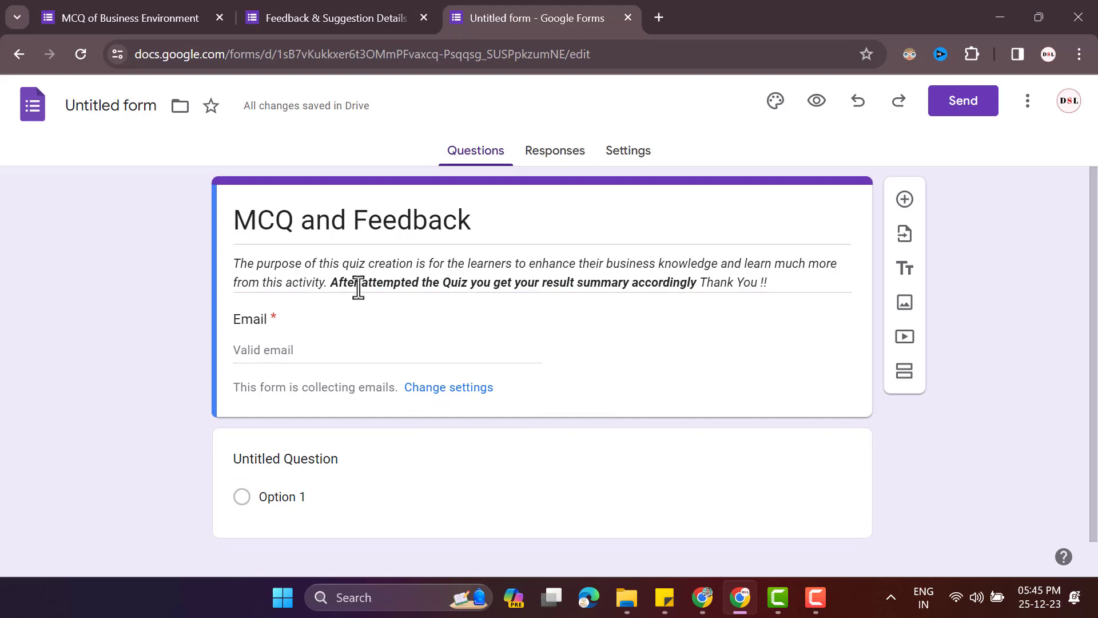
Step: Preview the form with its title and description, and return to the form editor
{"action": "left_click", "coordinate": [499, 218]}
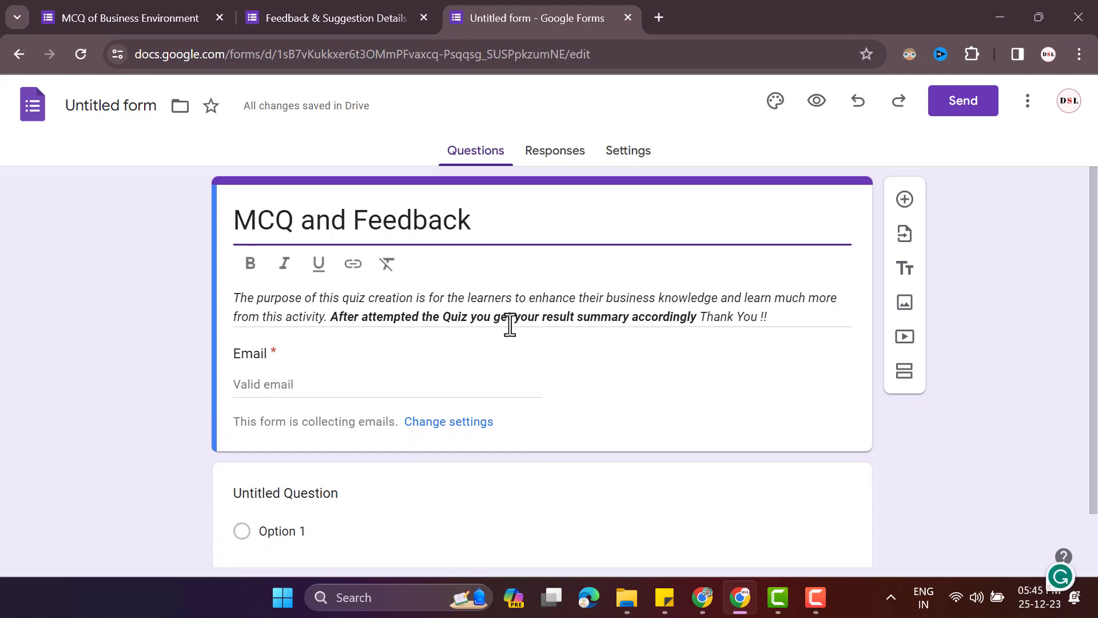
{"action": "left_click", "coordinate": [151, 327]}
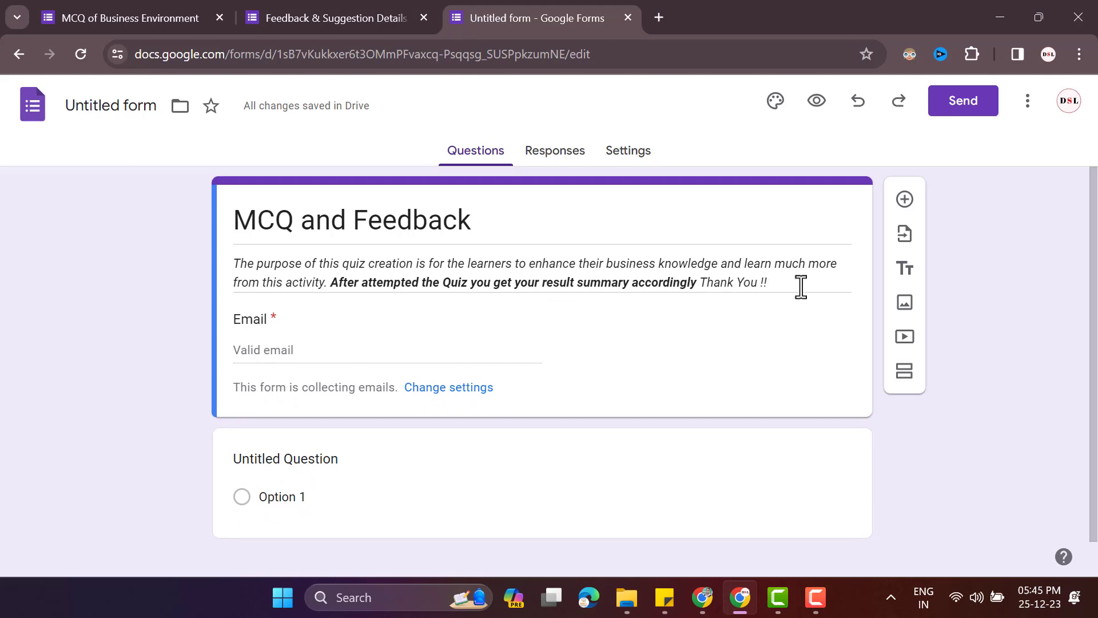
{"action": "left_click", "coordinate": [817, 106]}
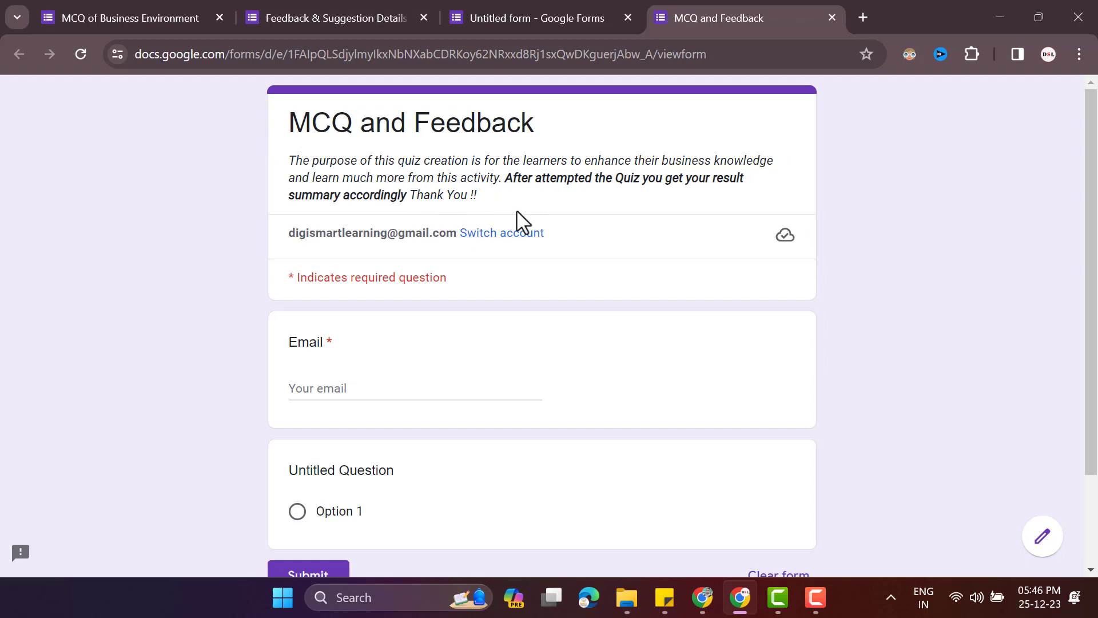
{"action": "left_click", "coordinate": [509, 10]}
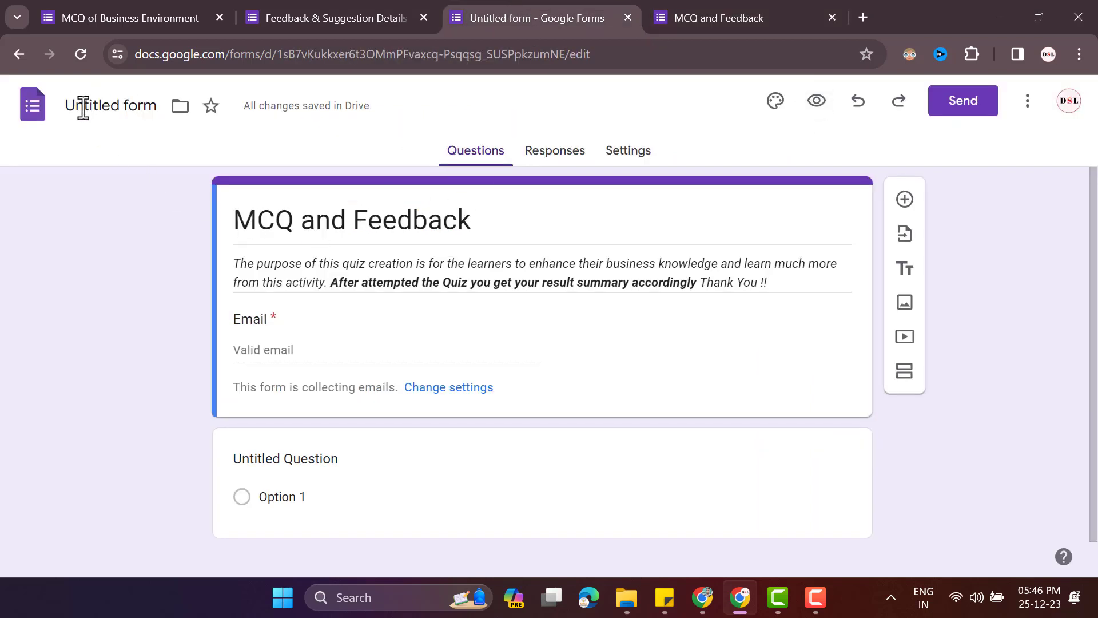
Step: Rename the untitled form document as "MCQ and Feedback"
{"action": "left_click", "coordinate": [124, 108]}
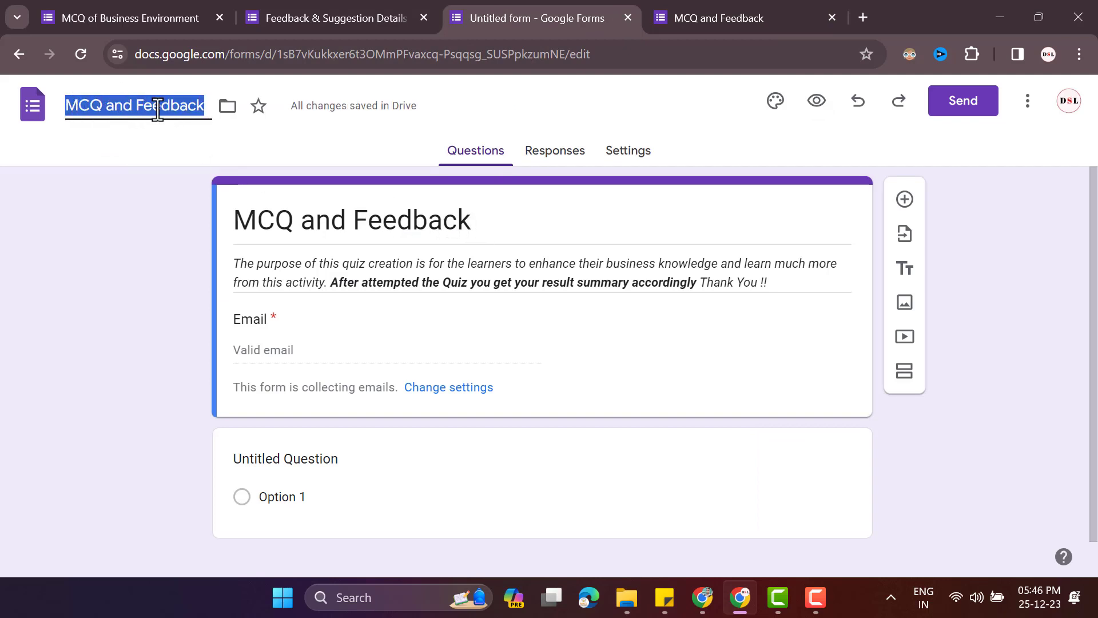
{"action": "left_click", "coordinate": [73, 104]}
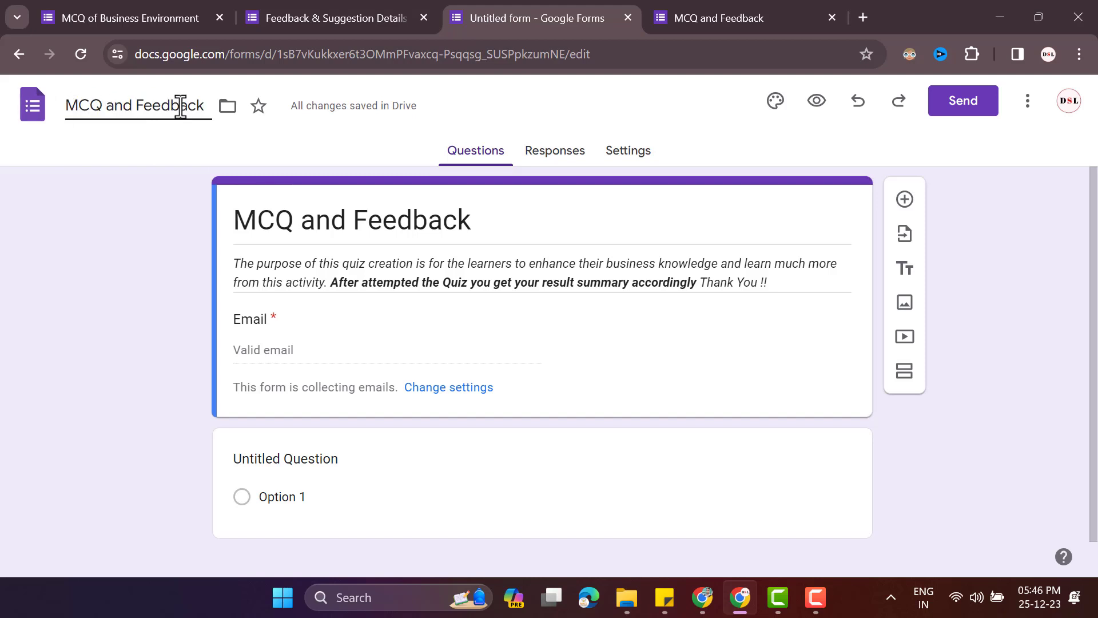
{"action": "left_click", "coordinate": [176, 163]}
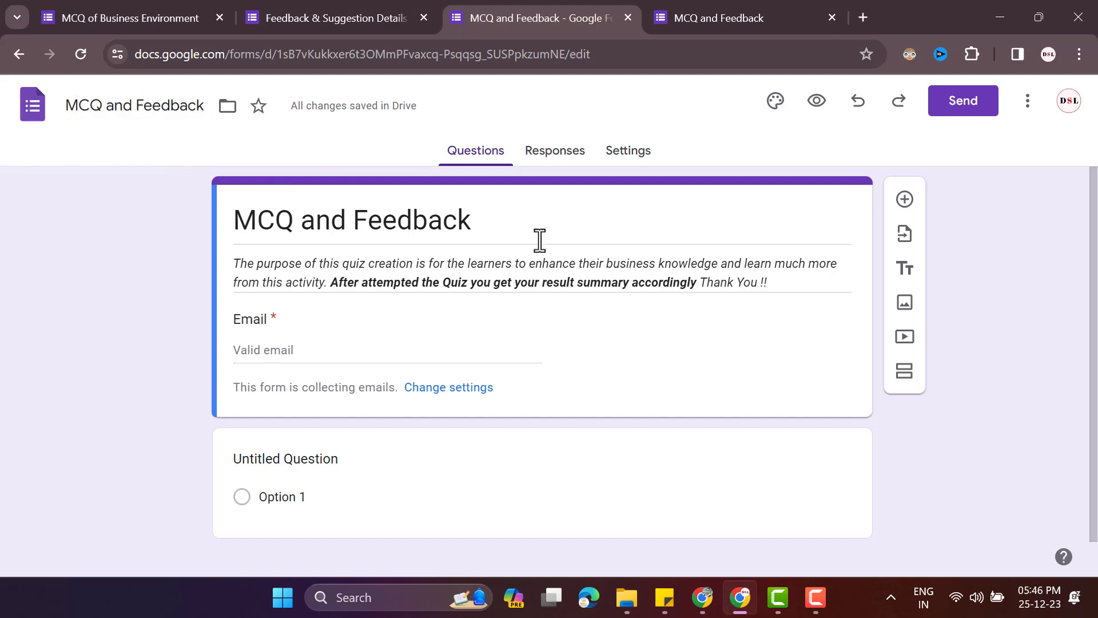
Step: Change the untitled question to "Your name?" with Short answer as its type
{"action": "scroll", "coordinate": [504, 274], "scroll_direction": "down", "scroll_amount": 1}
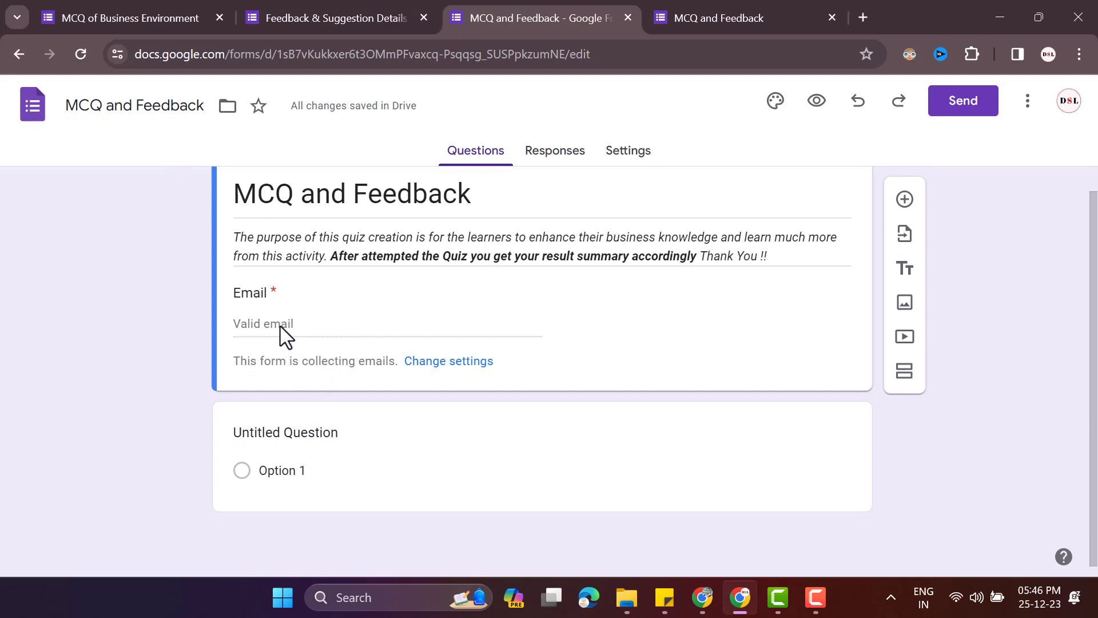
{"action": "left_click", "coordinate": [285, 432]}
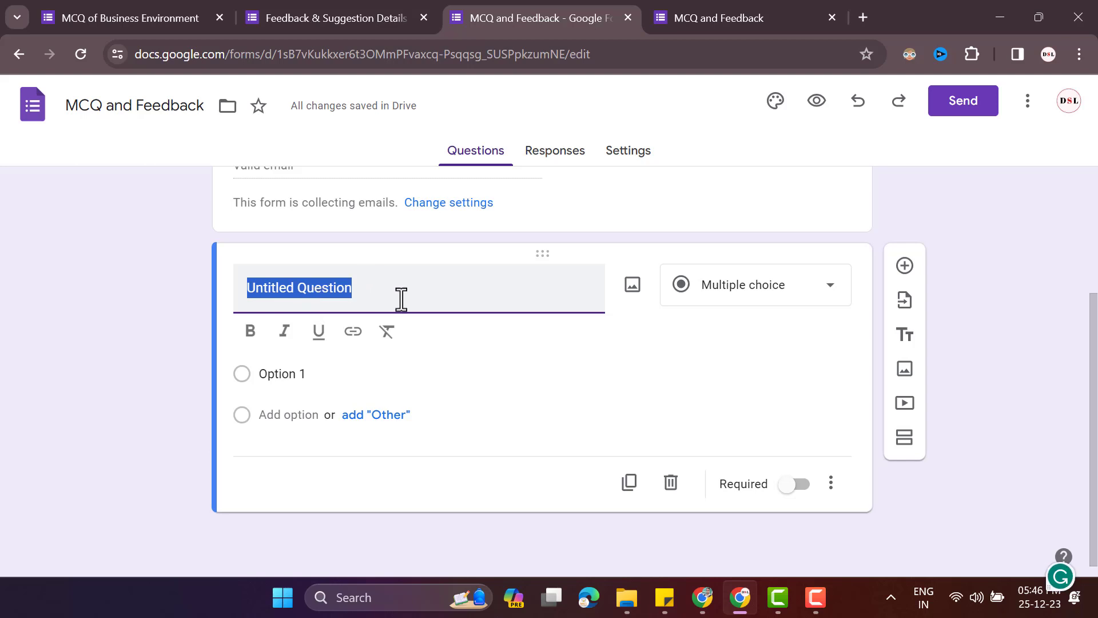
{"action": "type", "text": "Your name?"}
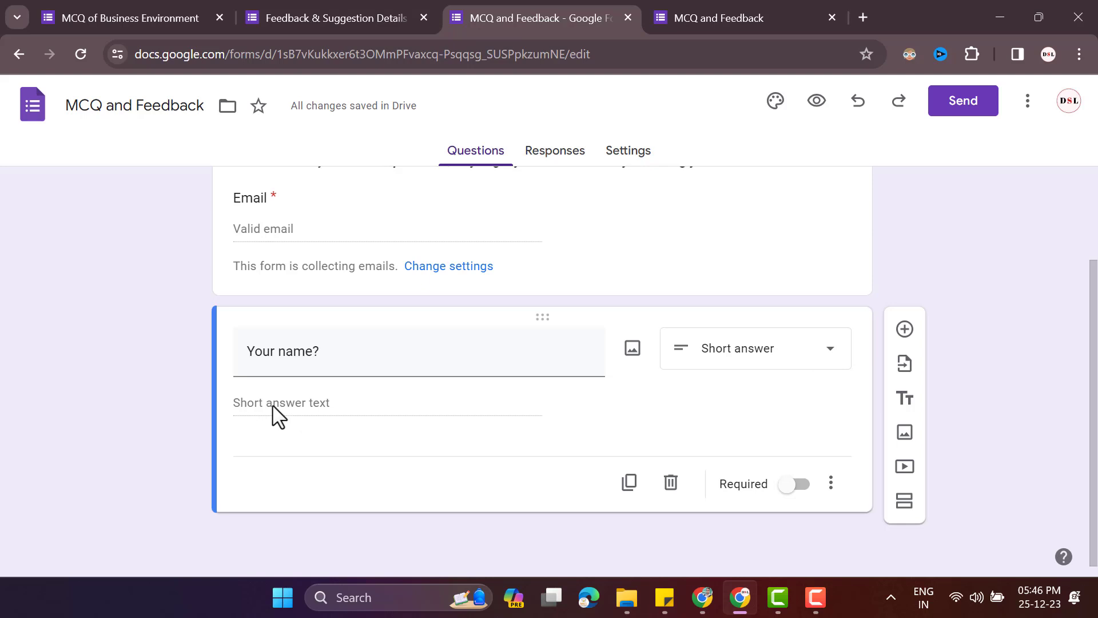
{"action": "left_click", "coordinate": [790, 355]}
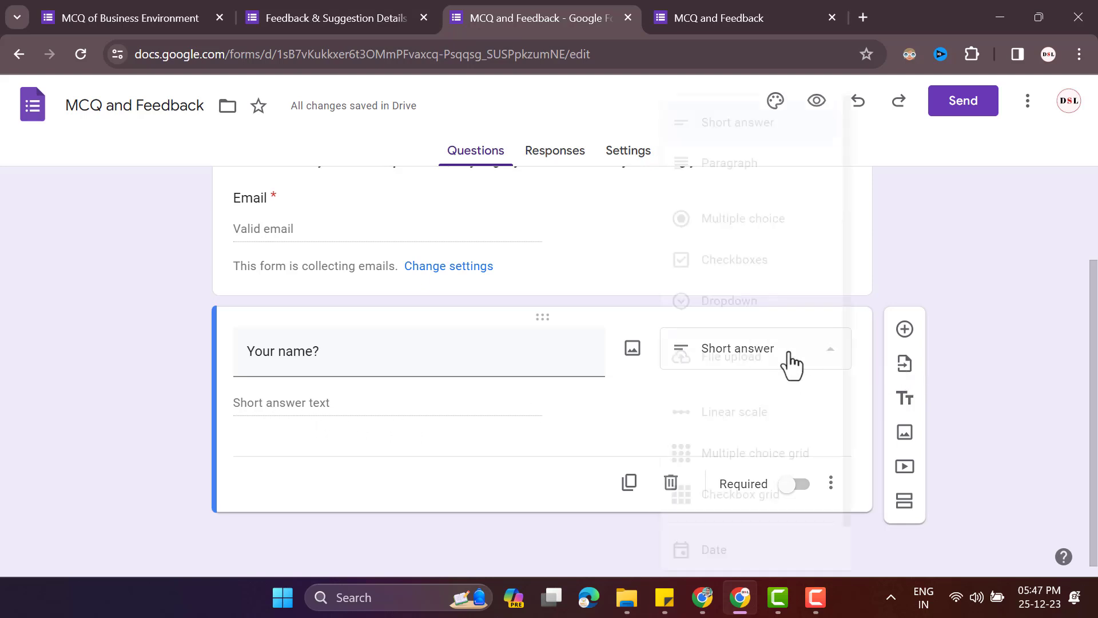
{"action": "left_click", "coordinate": [745, 124]}
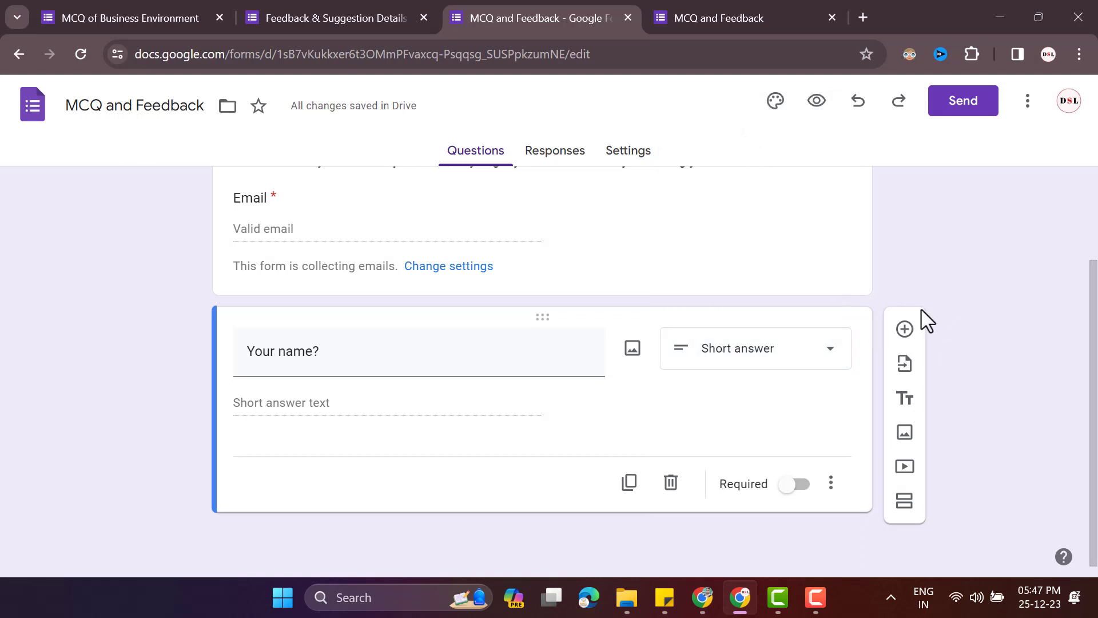
Step: Look over the available question types and make the "Your name?" question required
{"action": "left_click", "coordinate": [813, 350]}
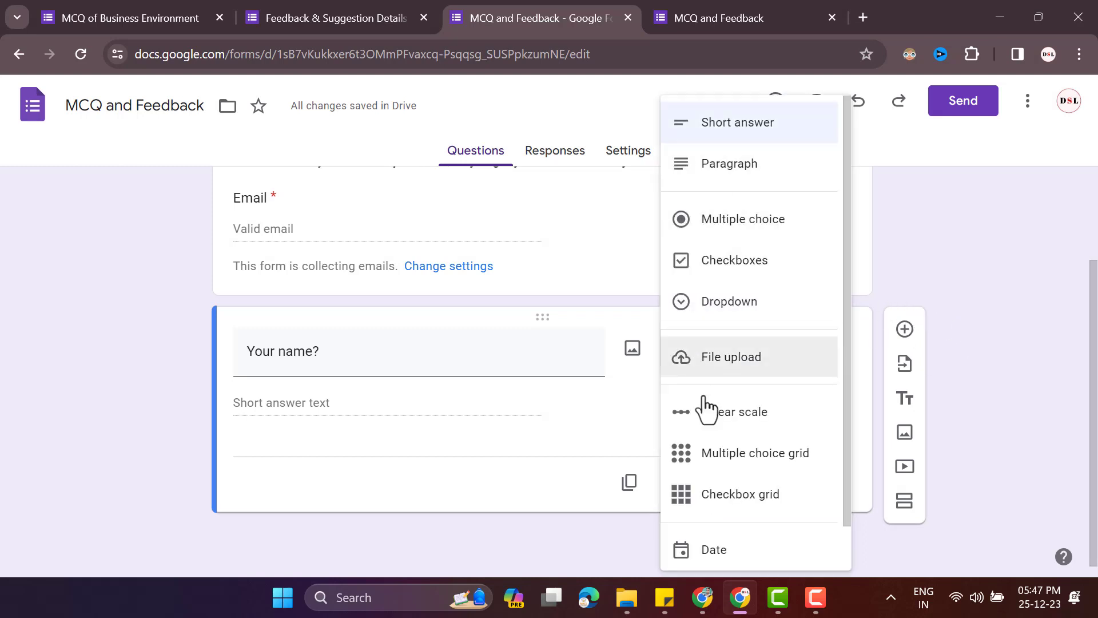
{"action": "scroll", "coordinate": [715, 486], "scroll_direction": "down", "scroll_amount": 1}
{"action": "scroll", "coordinate": [699, 175], "scroll_direction": "up", "scroll_amount": 1}
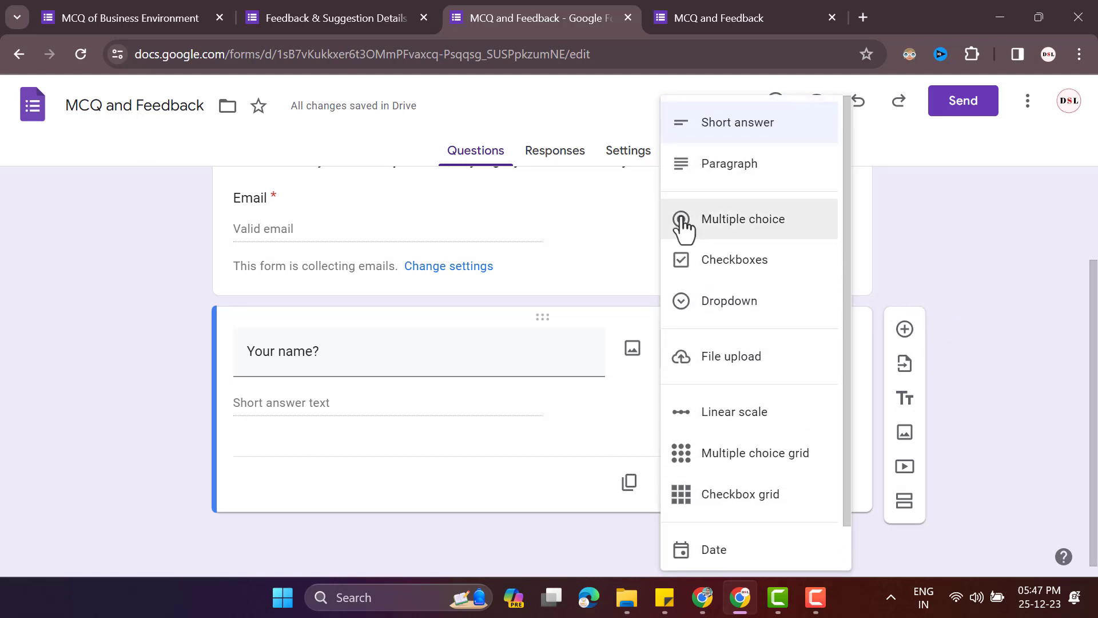
{"action": "left_click", "coordinate": [376, 403]}
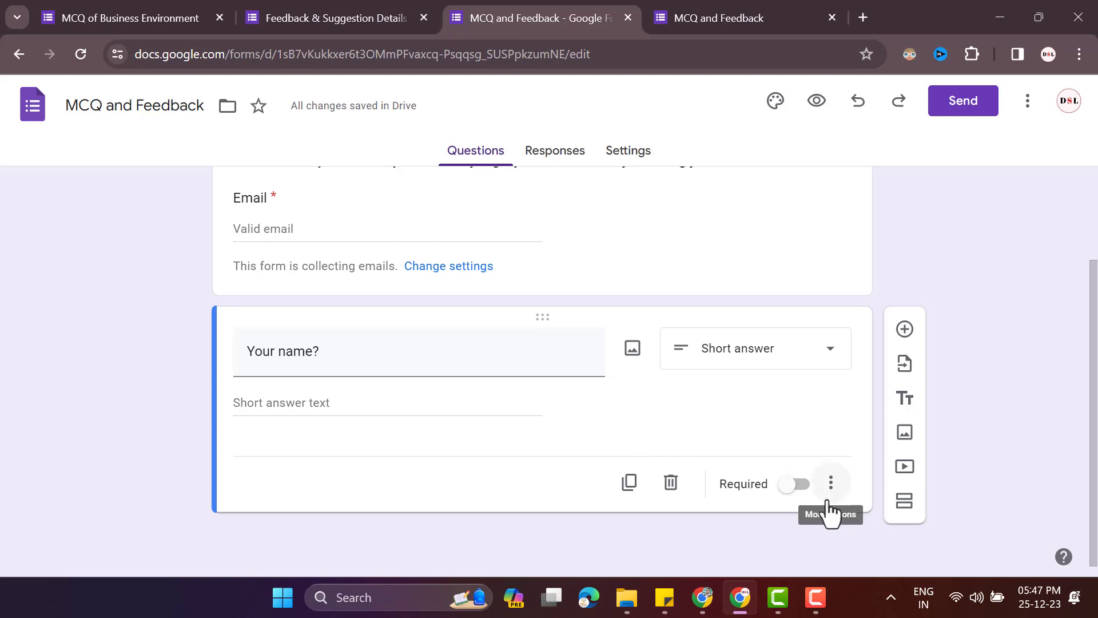
{"action": "left_click", "coordinate": [801, 485]}
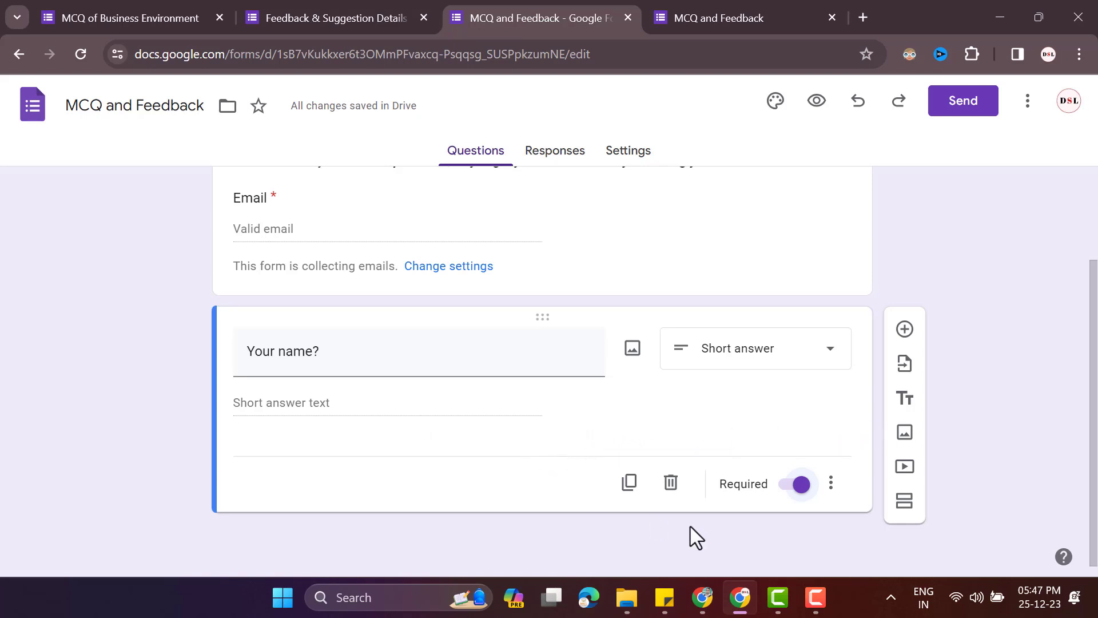
Step: Add a multiple choice question titled "Select from Below" after the name question
{"action": "left_click", "coordinate": [905, 330]}
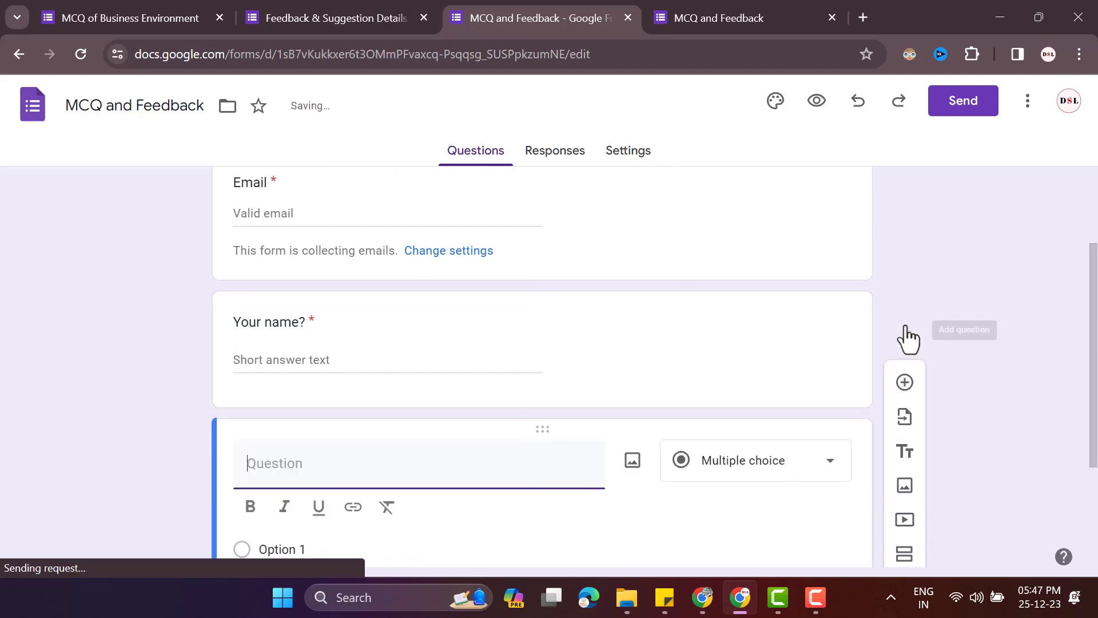
{"action": "type", "text": "Your"}
{"action": "double_click", "coordinate": [253, 316]}
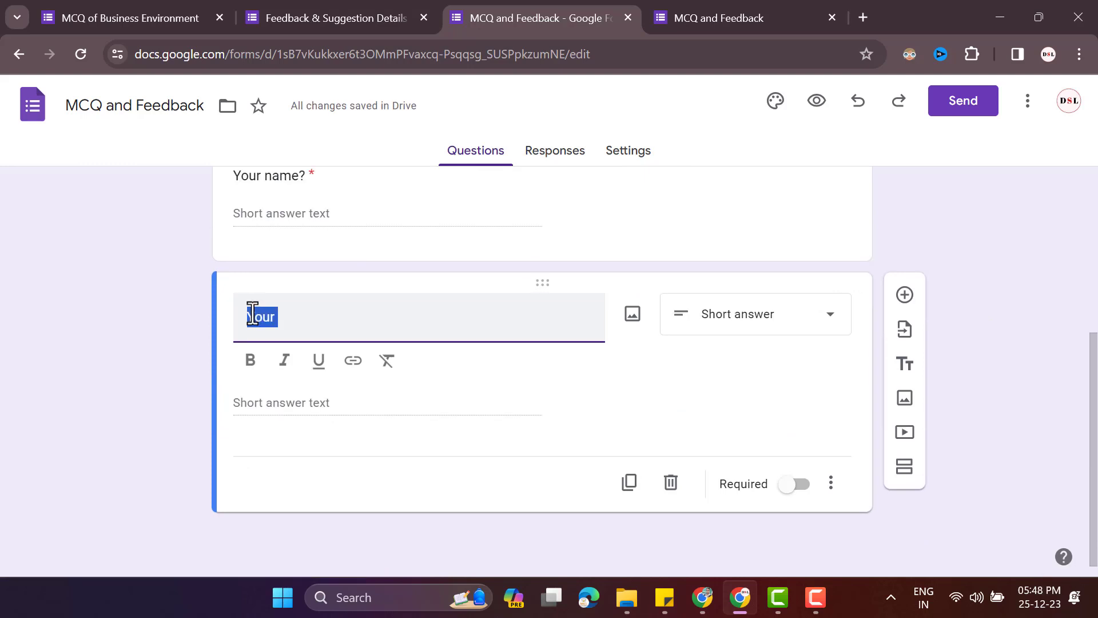
{"action": "key", "text": "ctrl+v"}
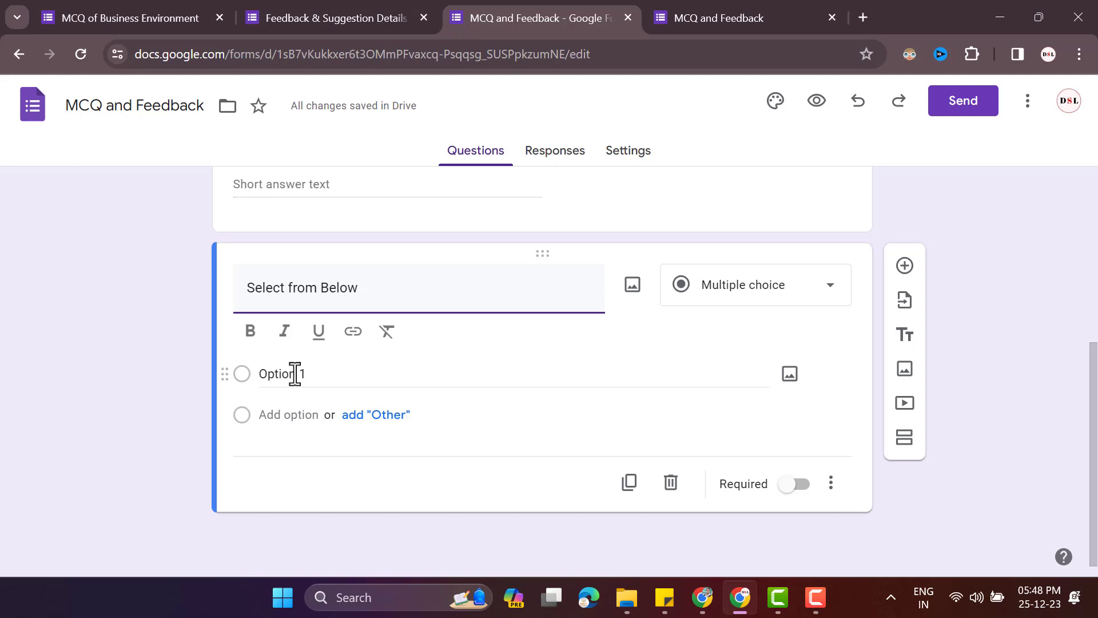
Step: Give the "Select from Below" question the four options MBA, BBA, MCA and BCA
{"action": "left_click", "coordinate": [295, 375]}
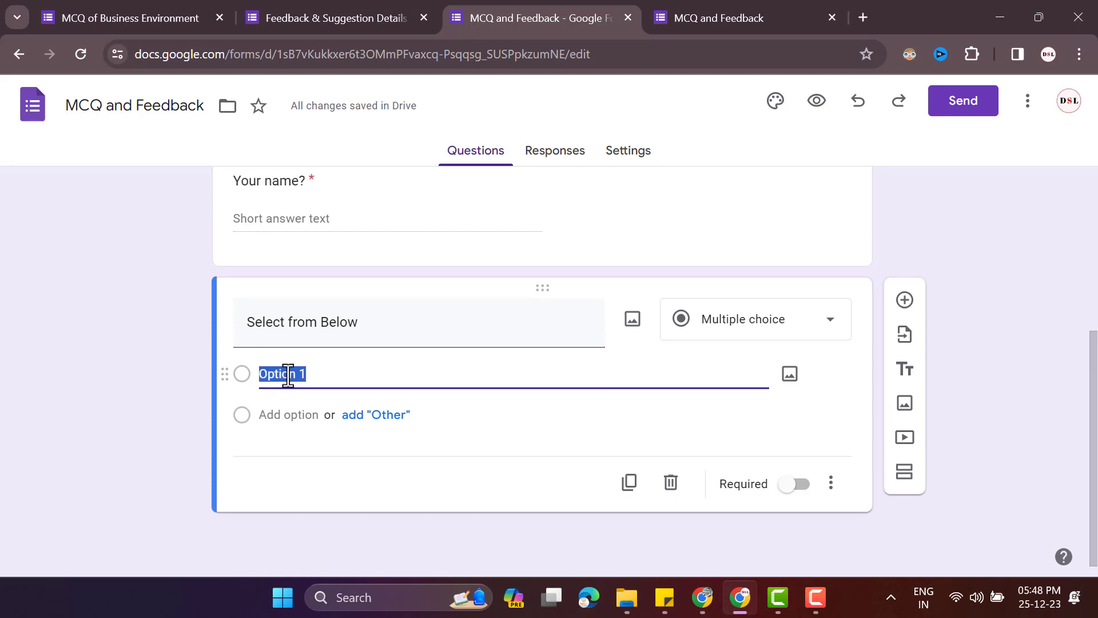
{"action": "type", "text": "MBA"}
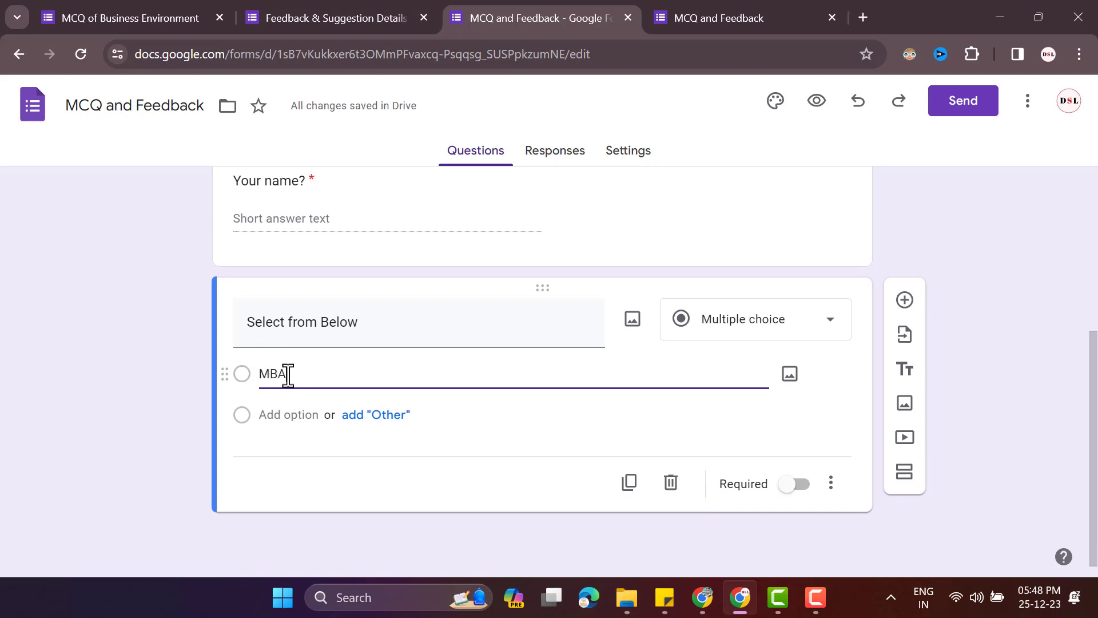
{"action": "left_click", "coordinate": [294, 409]}
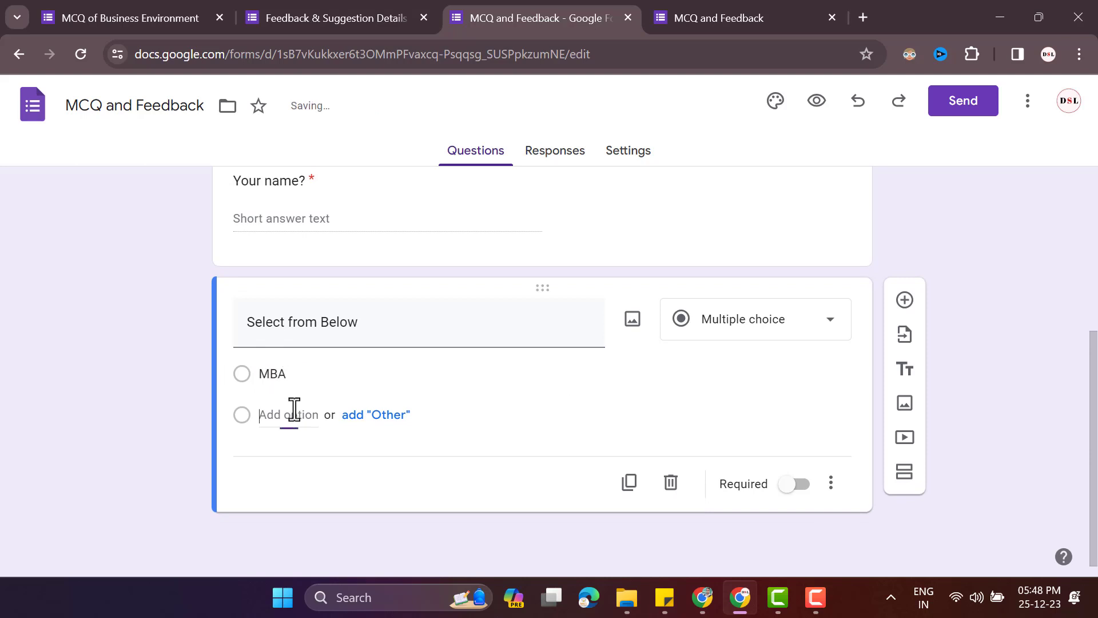
{"action": "type", "text": "BBA"}
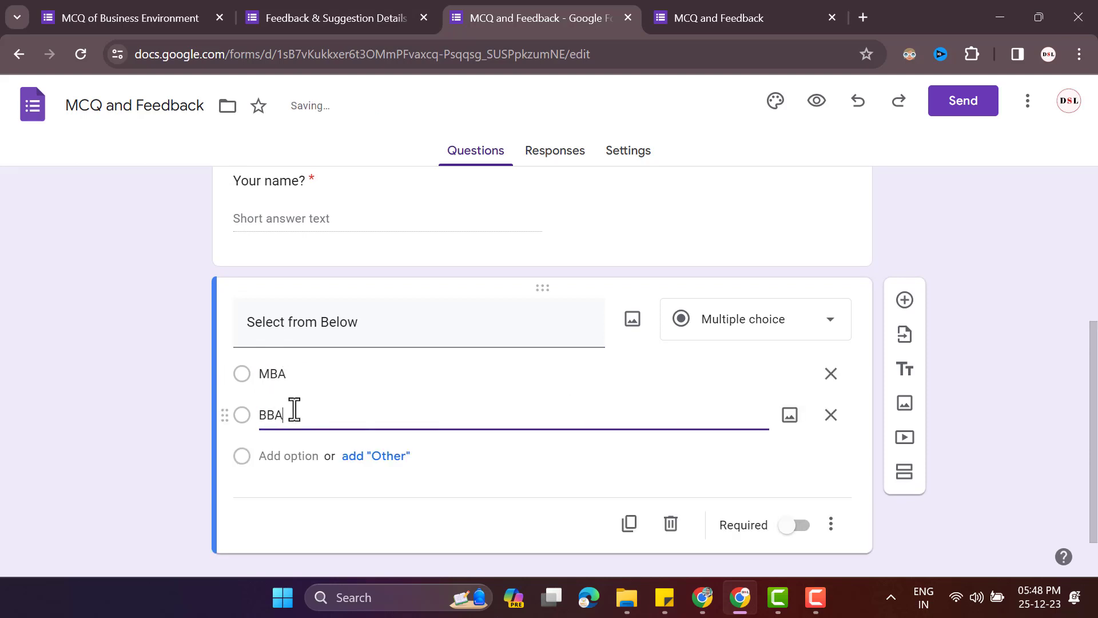
{"action": "left_click", "coordinate": [304, 456]}
{"action": "type", "text": "MCA"}
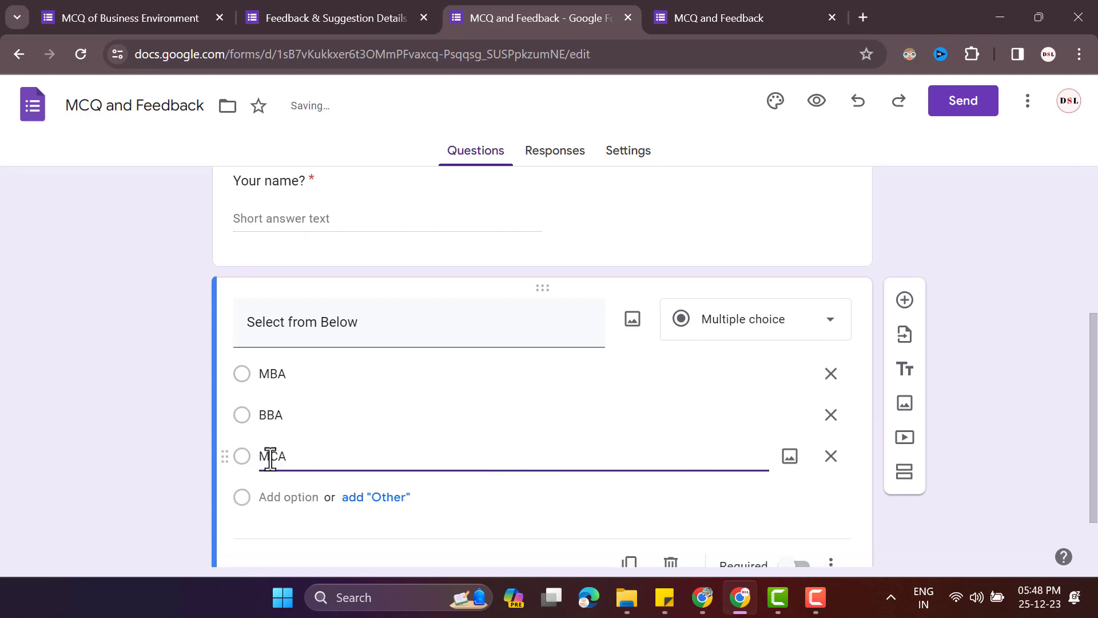
{"action": "left_click", "coordinate": [289, 496]}
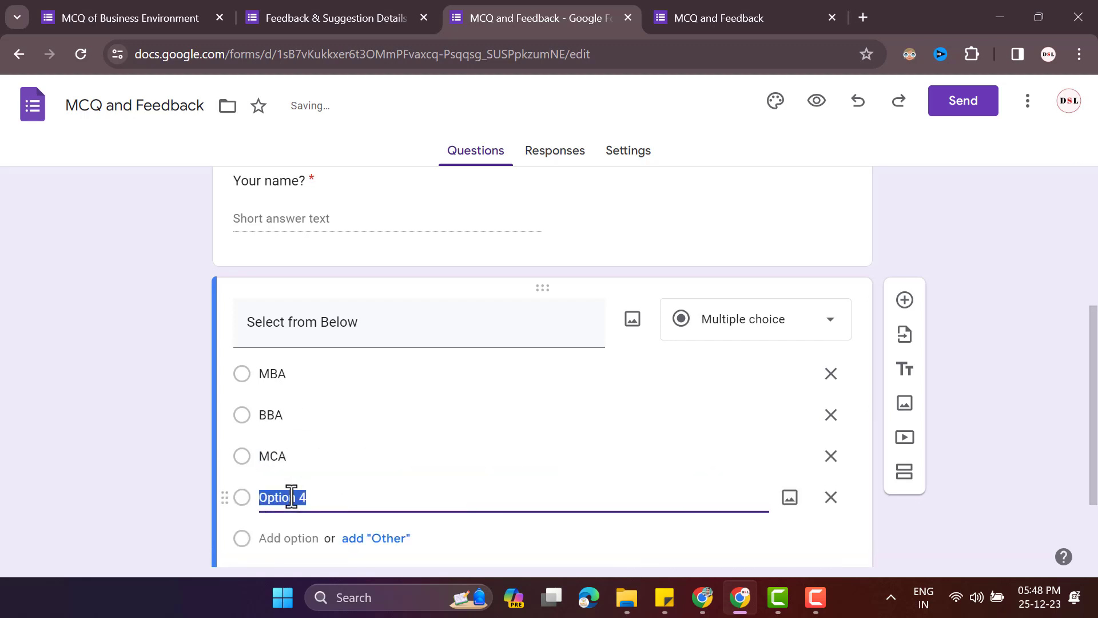
{"action": "type", "text": "BCA"}
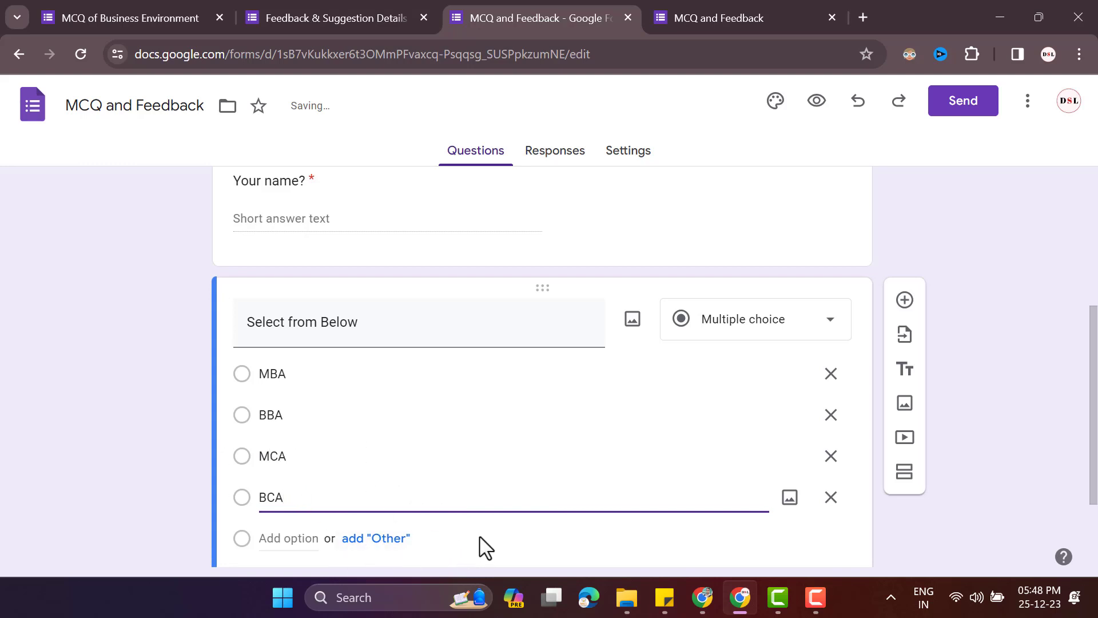
Step: Reload the open preview of the form to check the added questions
{"action": "left_click", "coordinate": [768, 2]}
{"action": "left_click", "coordinate": [81, 54]}
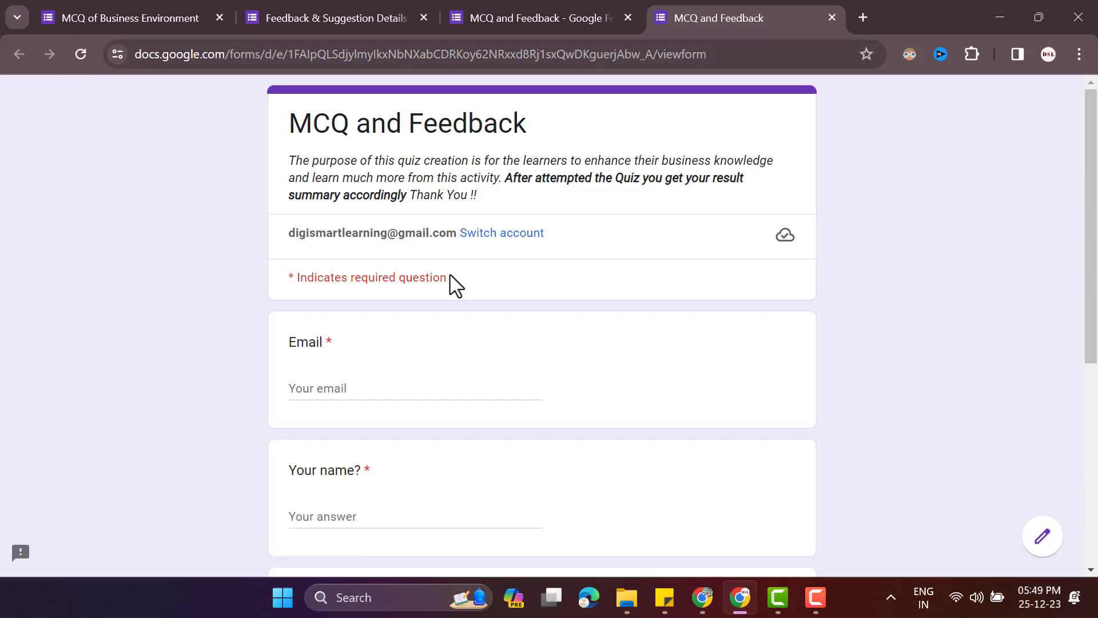
Step: Review the preview, then add an "Other" choice to the "Select from Below" question in the form editor
{"action": "scroll", "coordinate": [496, 309], "scroll_direction": "down", "scroll_amount": 5}
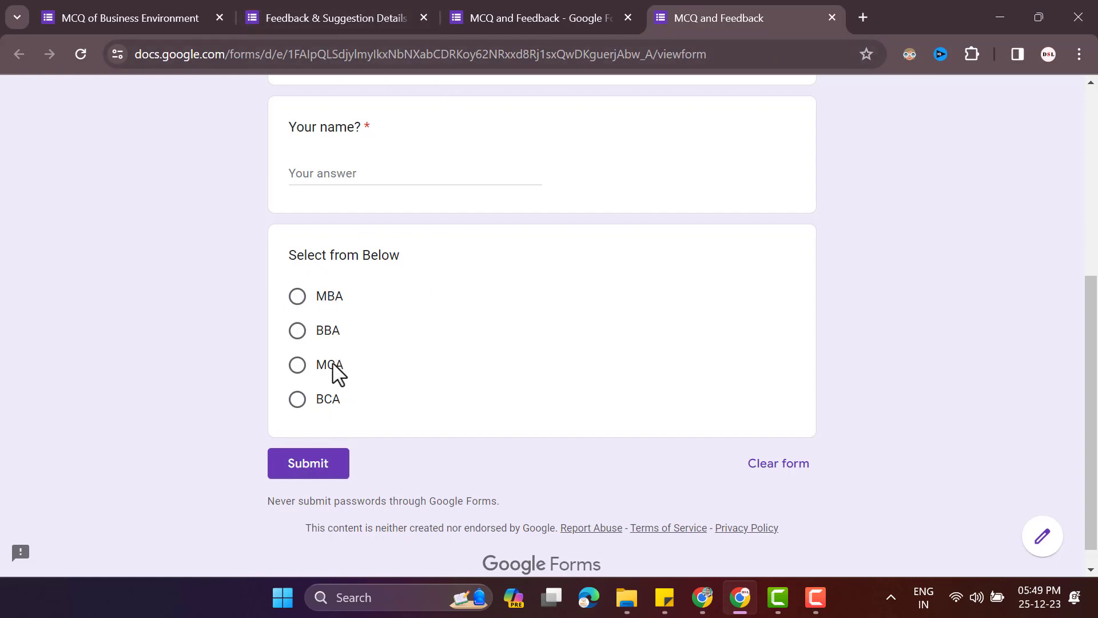
{"action": "left_click", "coordinate": [523, 14]}
{"action": "scroll", "coordinate": [412, 311], "scroll_direction": "down", "scroll_amount": 2}
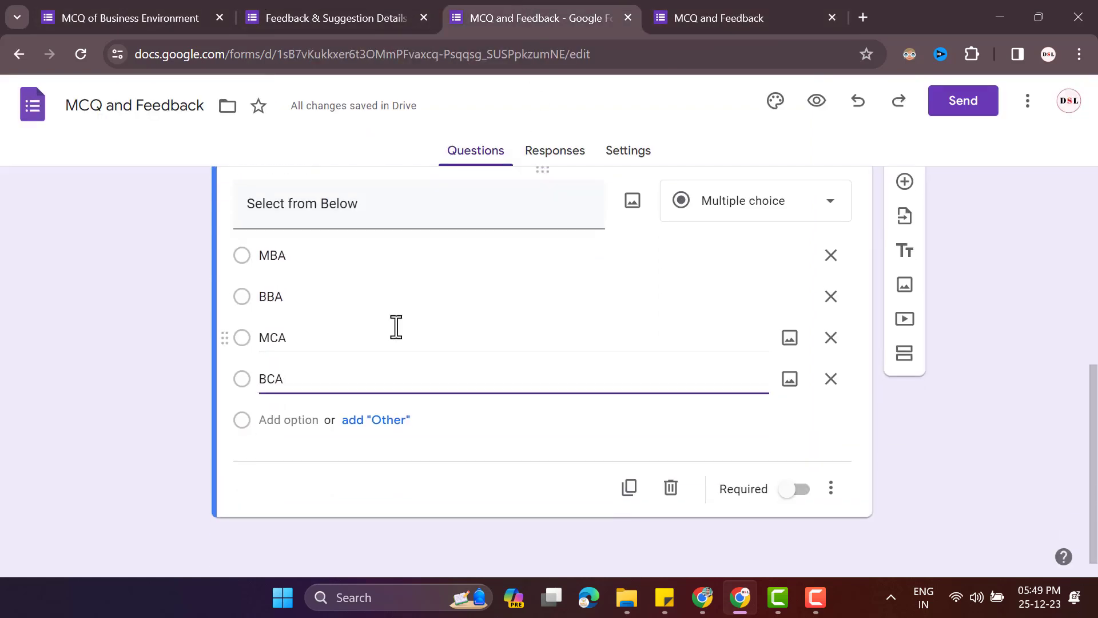
{"action": "left_click", "coordinate": [289, 413]}
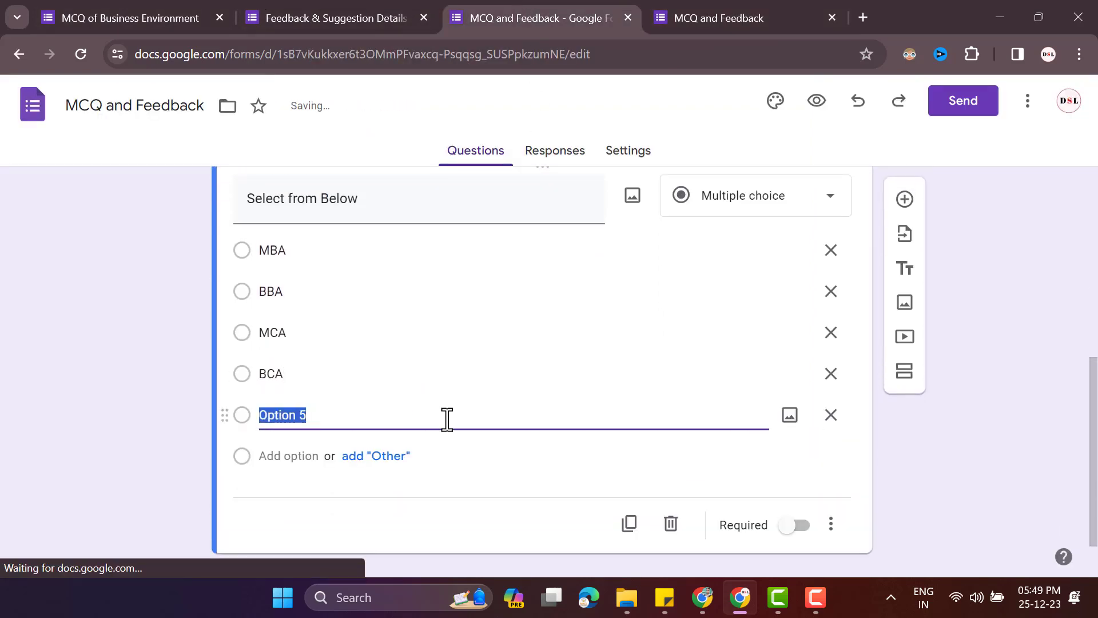
{"action": "left_click", "coordinate": [830, 417]}
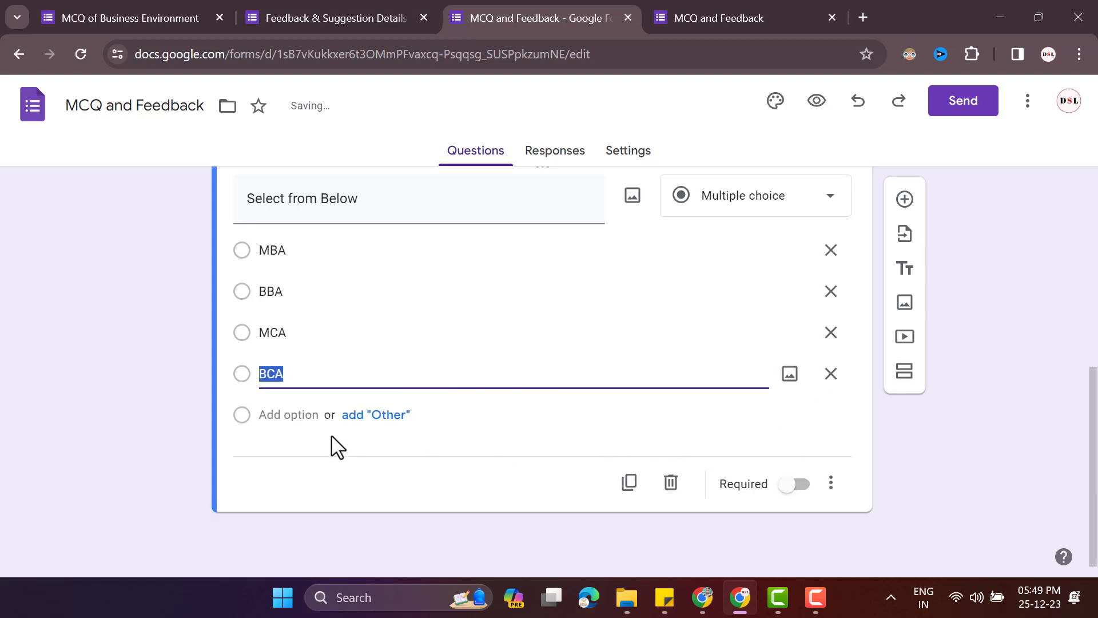
{"action": "left_click", "coordinate": [370, 425]}
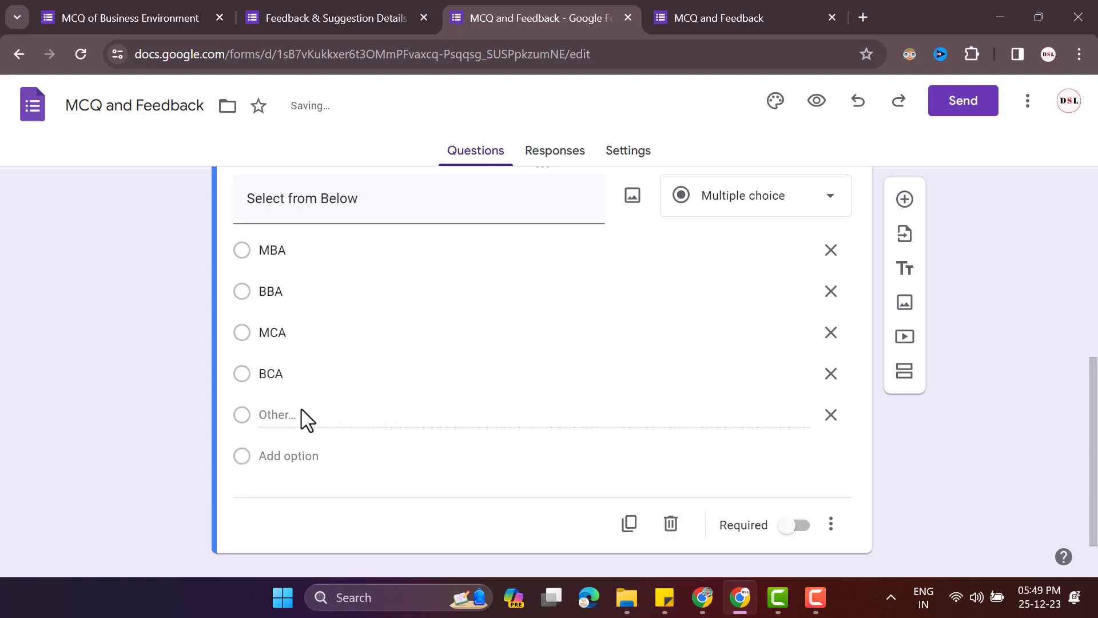
Step: Reload the form preview to check the "Other" choice and its text field under "Select from Below"
{"action": "left_click", "coordinate": [709, 18]}
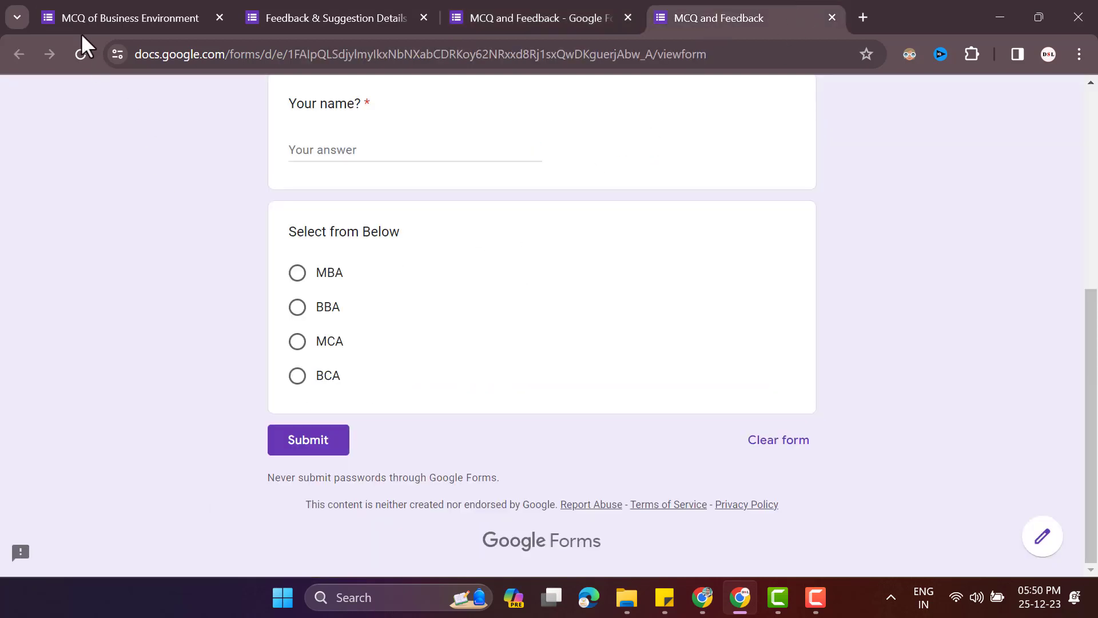
{"action": "left_click", "coordinate": [81, 54]}
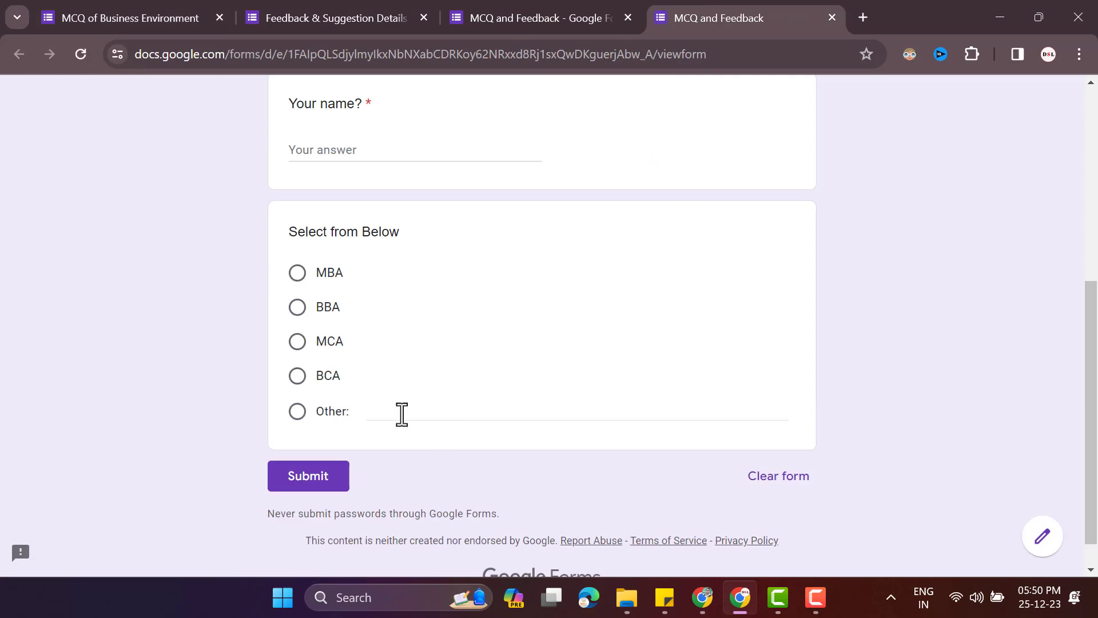
{"action": "left_click", "coordinate": [402, 413]}
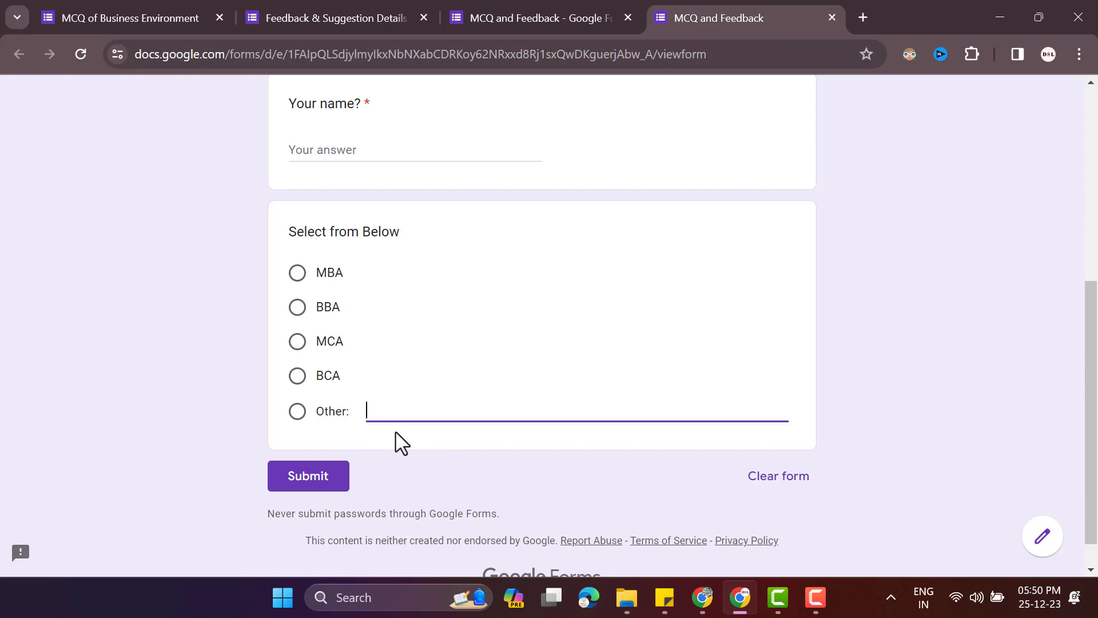
{"action": "left_click", "coordinate": [590, 449]}
Step: Make the "Select from Below" question required and add a short answer question titled "Your Mobile No?" after it
{"action": "left_click", "coordinate": [558, 17]}
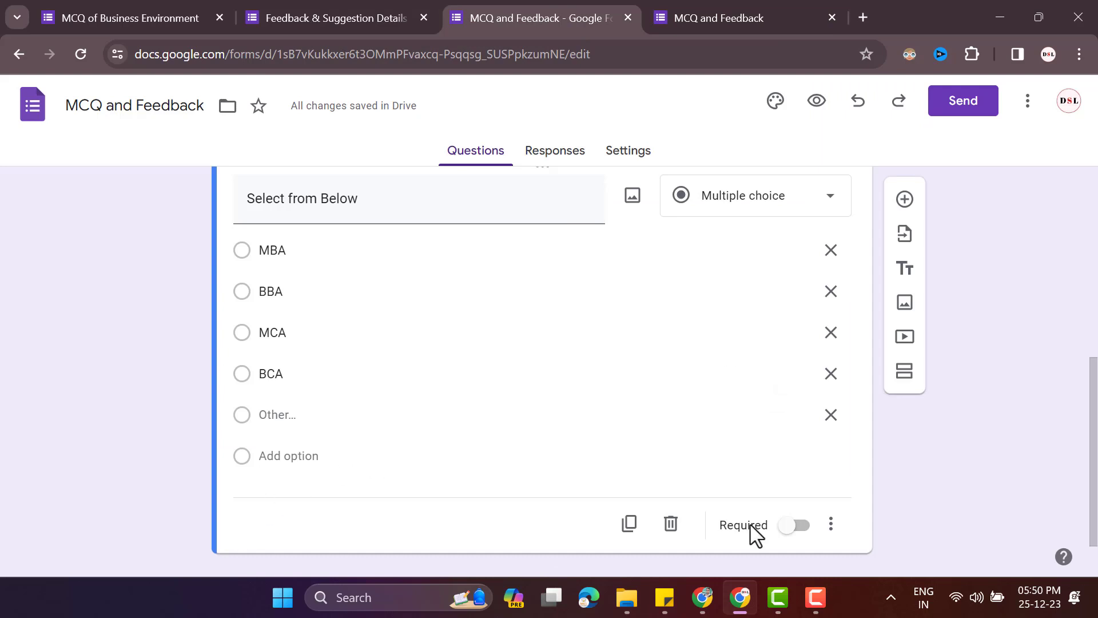
{"action": "left_click", "coordinate": [797, 526]}
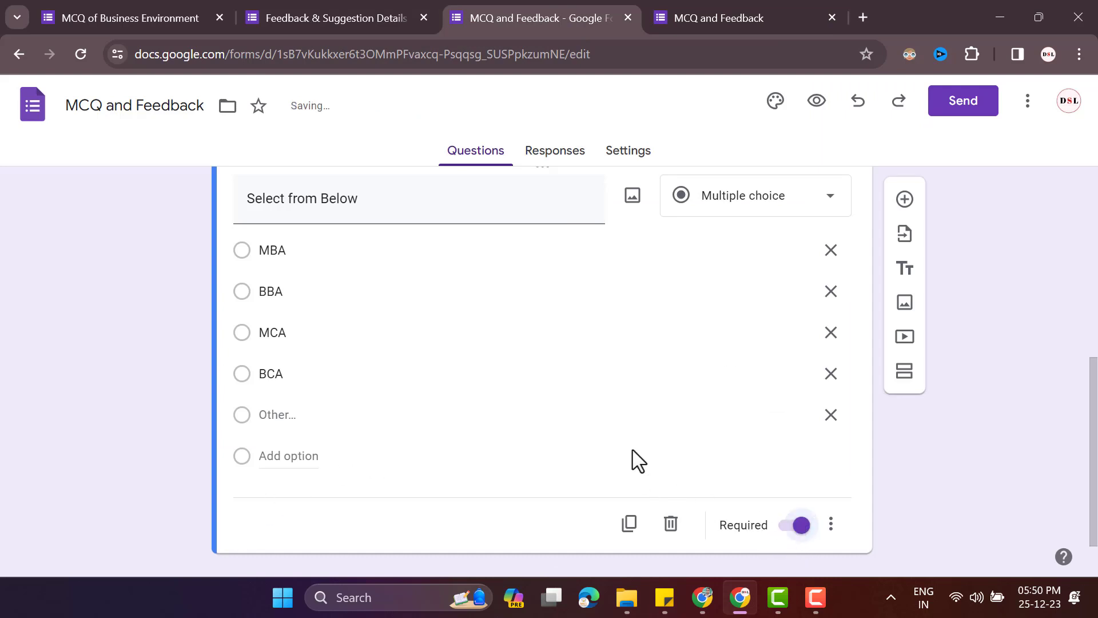
{"action": "left_click", "coordinate": [907, 200]}
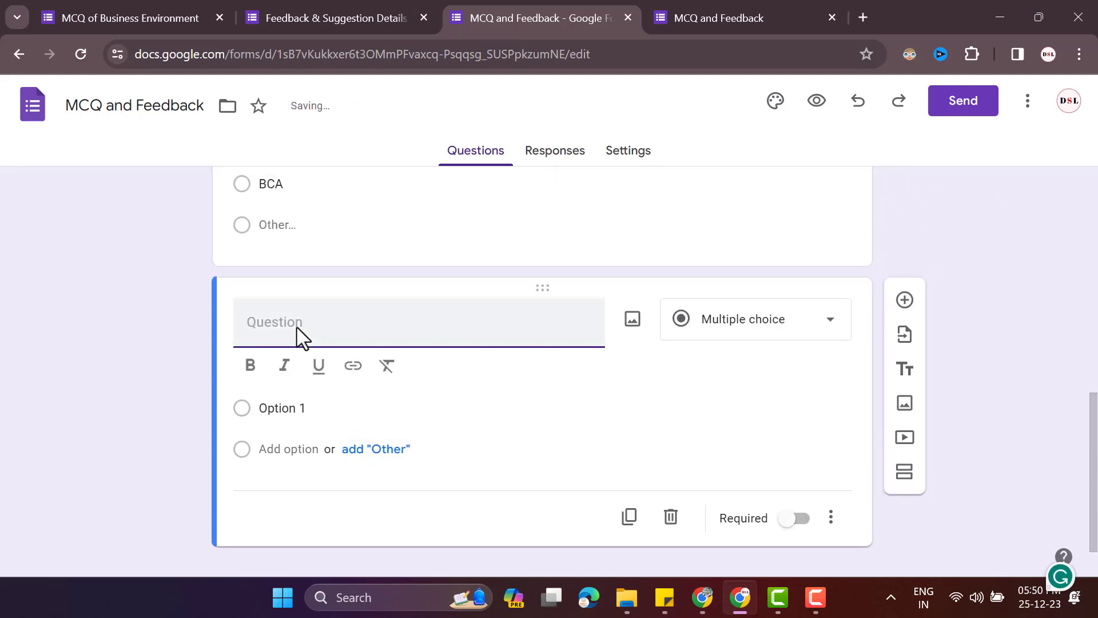
{"action": "type", "text": "Your Mobile No?"}
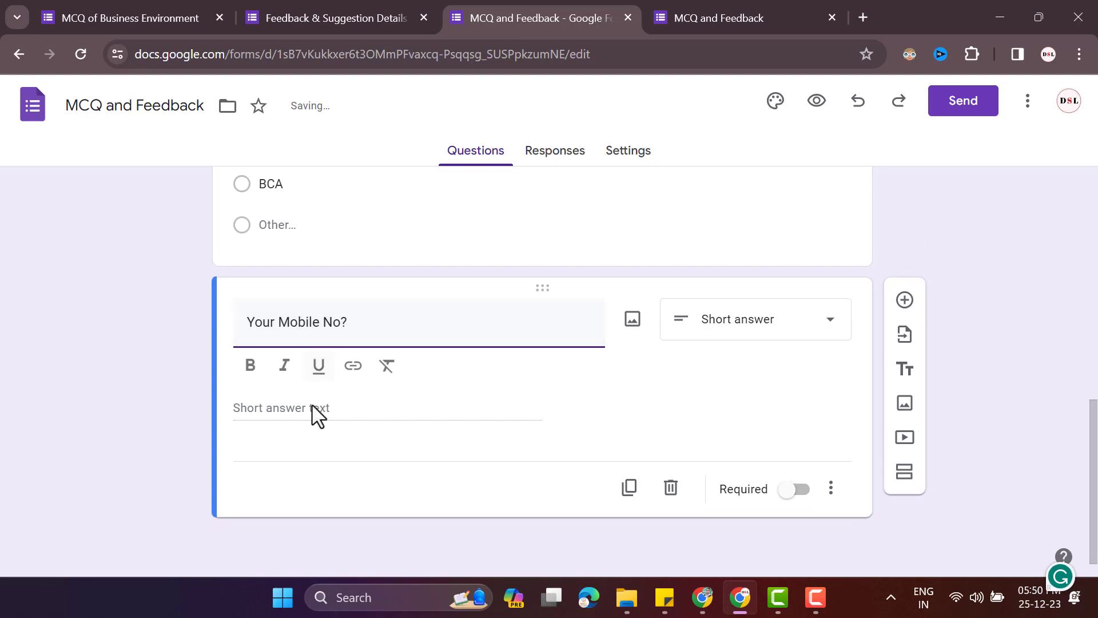
{"action": "left_click", "coordinate": [312, 420]}
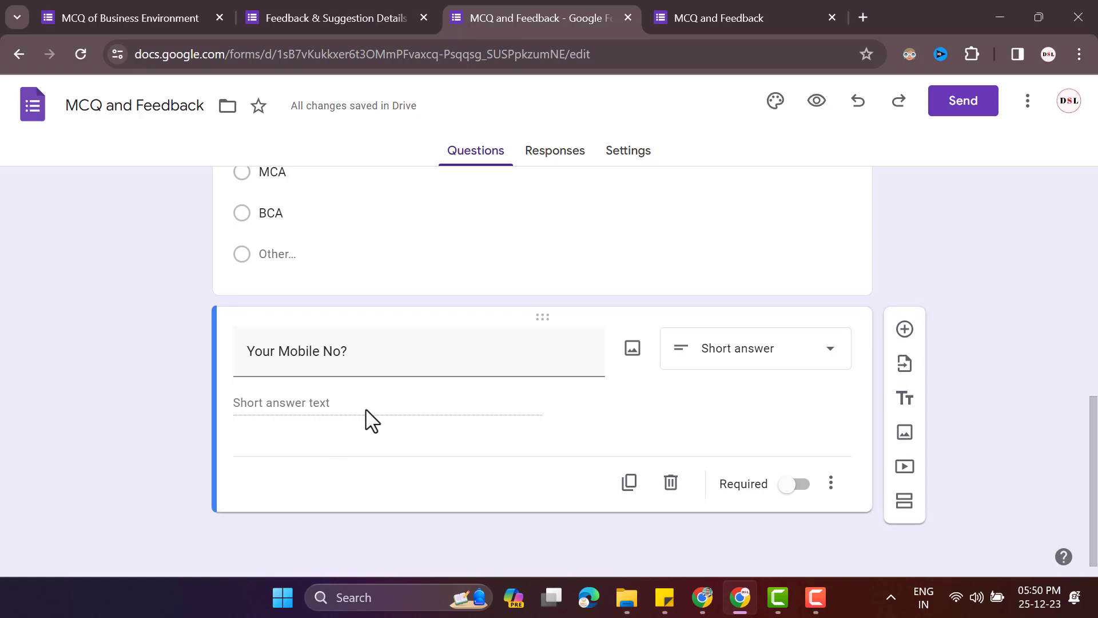
Step: Add length validation with a minimum character count of 10 to "Your Mobile No?" and make the question required
{"action": "left_click", "coordinate": [832, 486]}
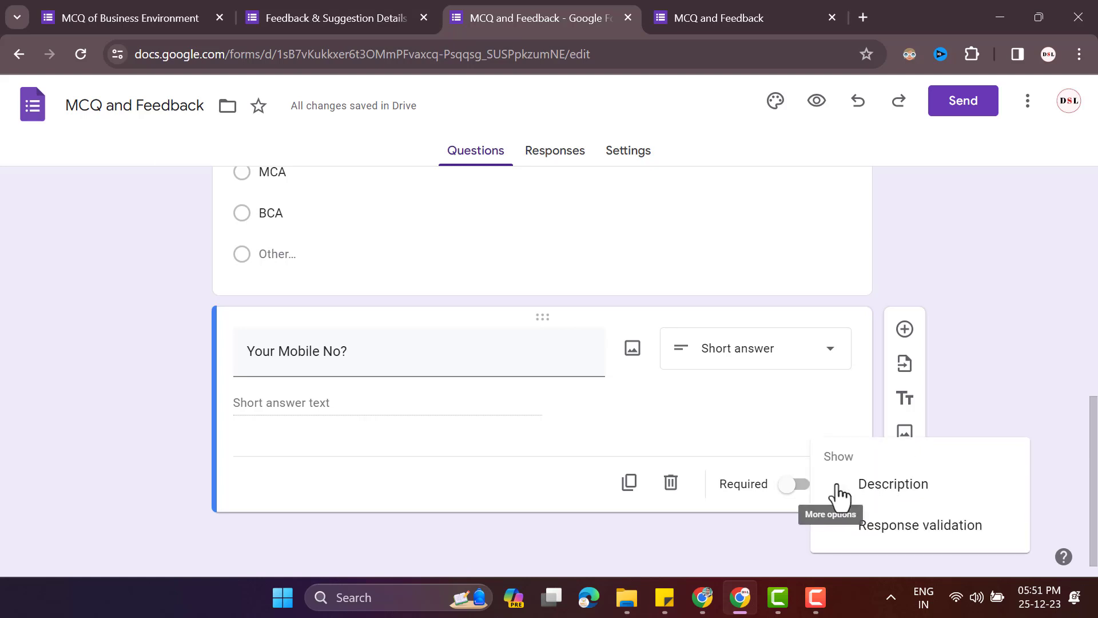
{"action": "left_click", "coordinate": [906, 540]}
{"action": "left_click", "coordinate": [284, 475]}
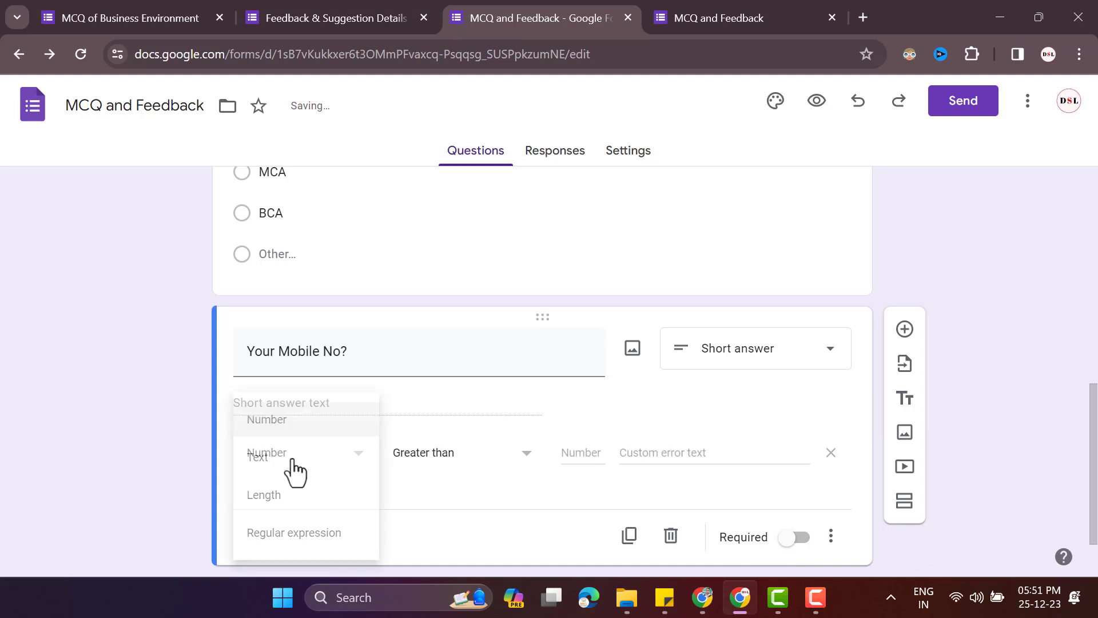
{"action": "left_click", "coordinate": [292, 502]}
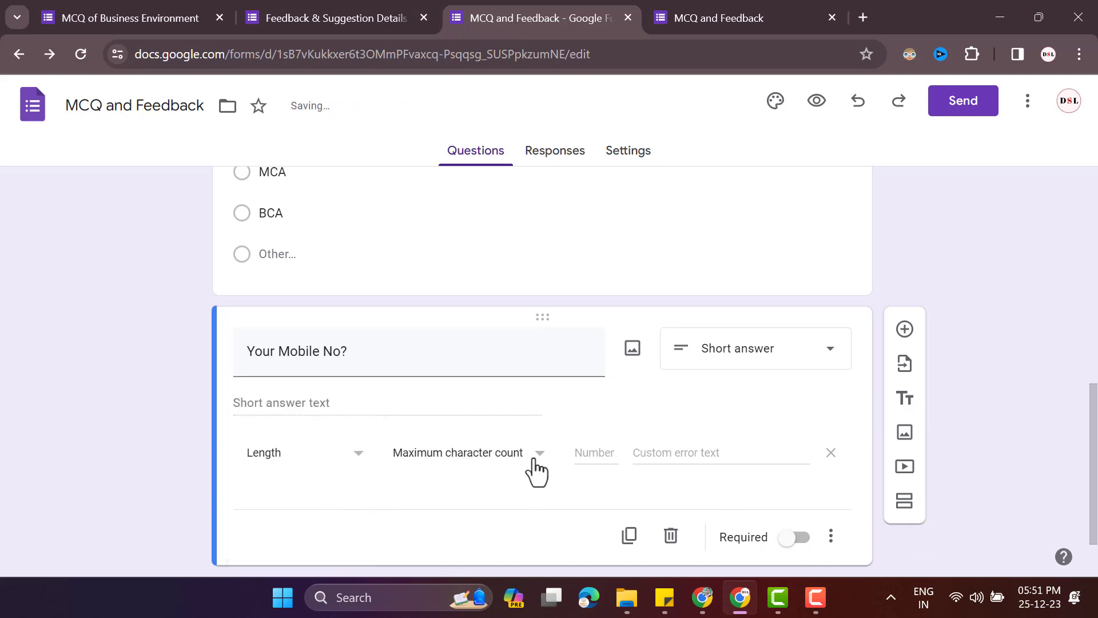
{"action": "left_click", "coordinate": [537, 464]}
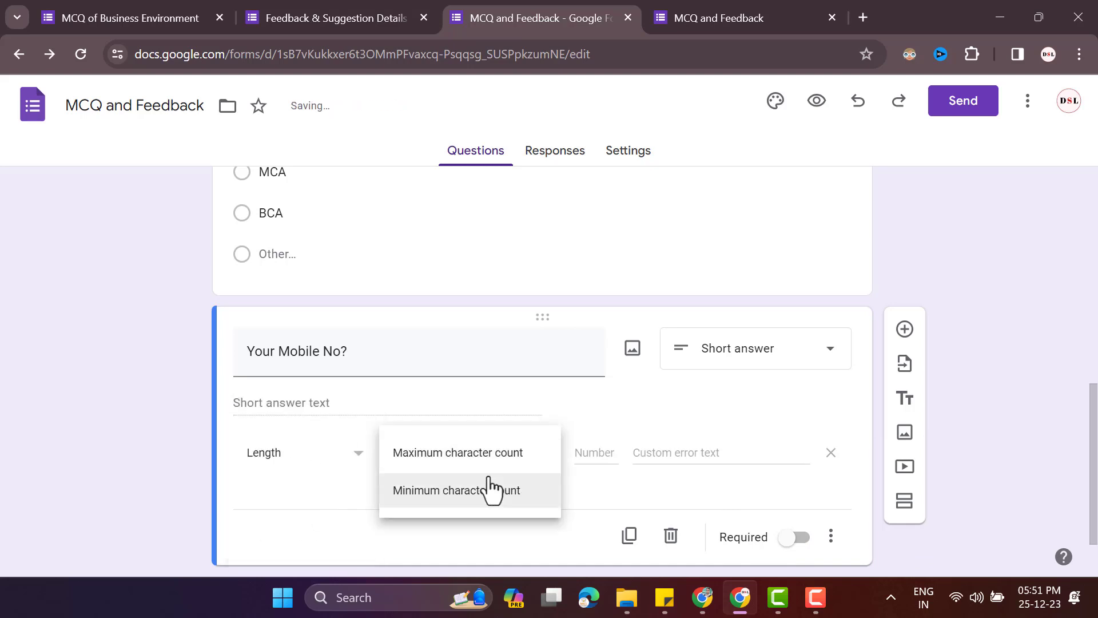
{"action": "left_click", "coordinate": [448, 509]}
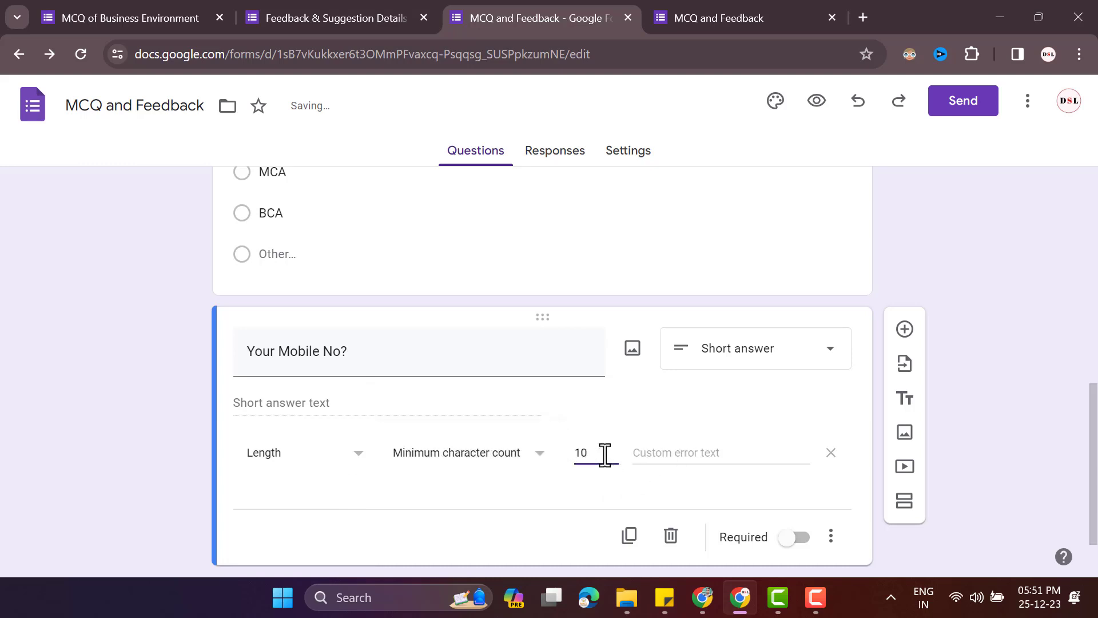
{"action": "left_click", "coordinate": [796, 538]}
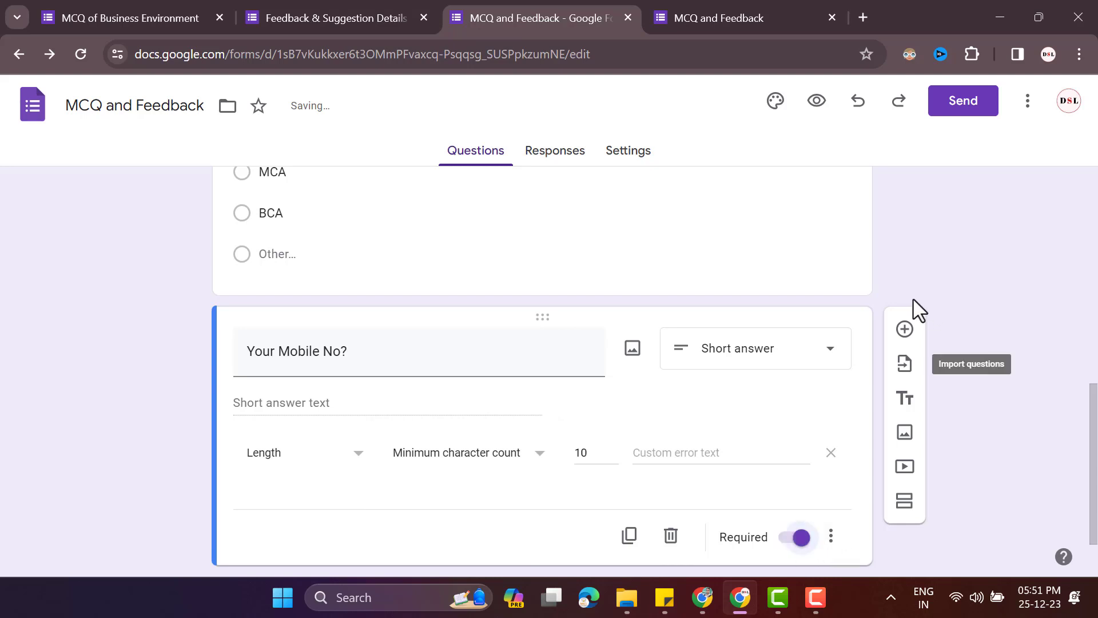
Step: Add a new question after "Your Mobile No?" and set its type to Checkboxes
{"action": "left_click", "coordinate": [906, 330]}
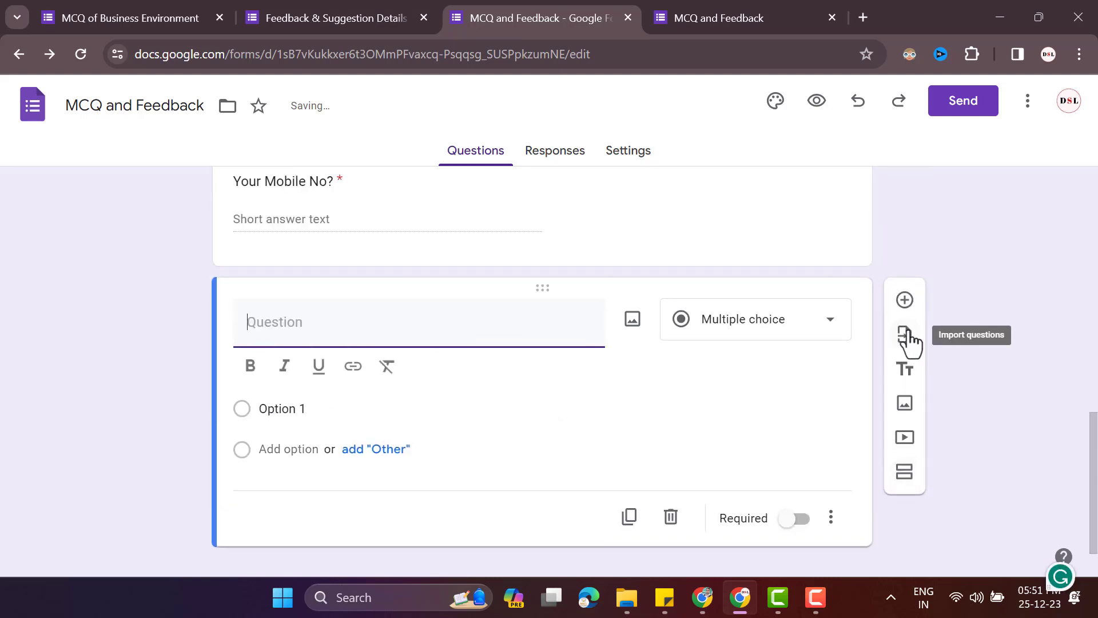
{"action": "left_click", "coordinate": [770, 339]}
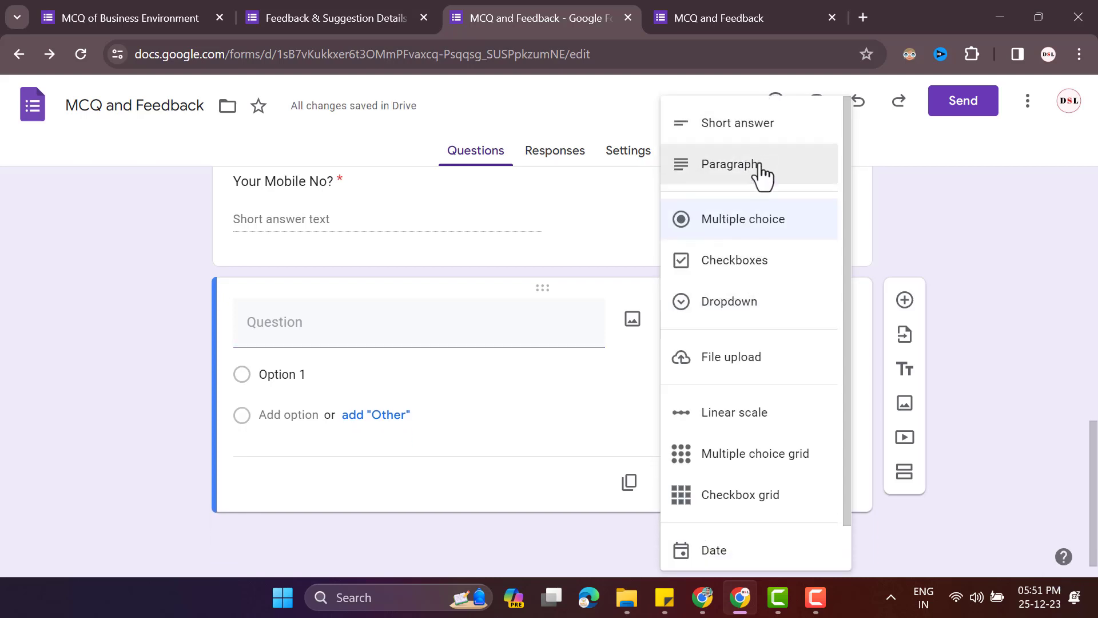
{"action": "left_click", "coordinate": [752, 266]}
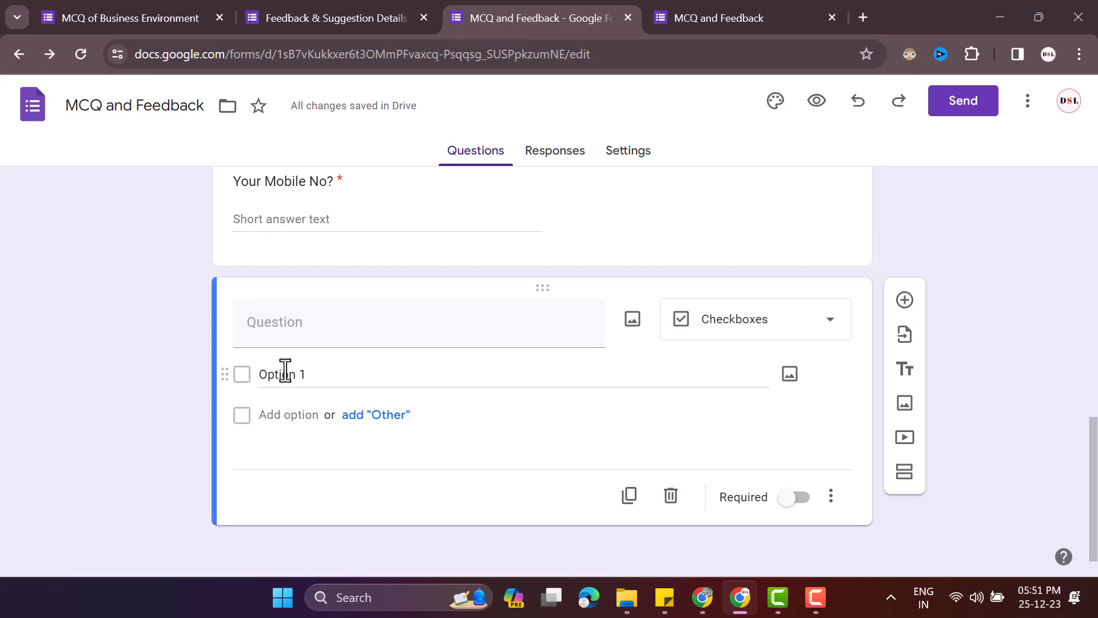
Step: Copy "Which of the following are internal environment?" from the MCQ of Business Environment form into the new checkboxes question's title
{"action": "left_click", "coordinate": [163, 16]}
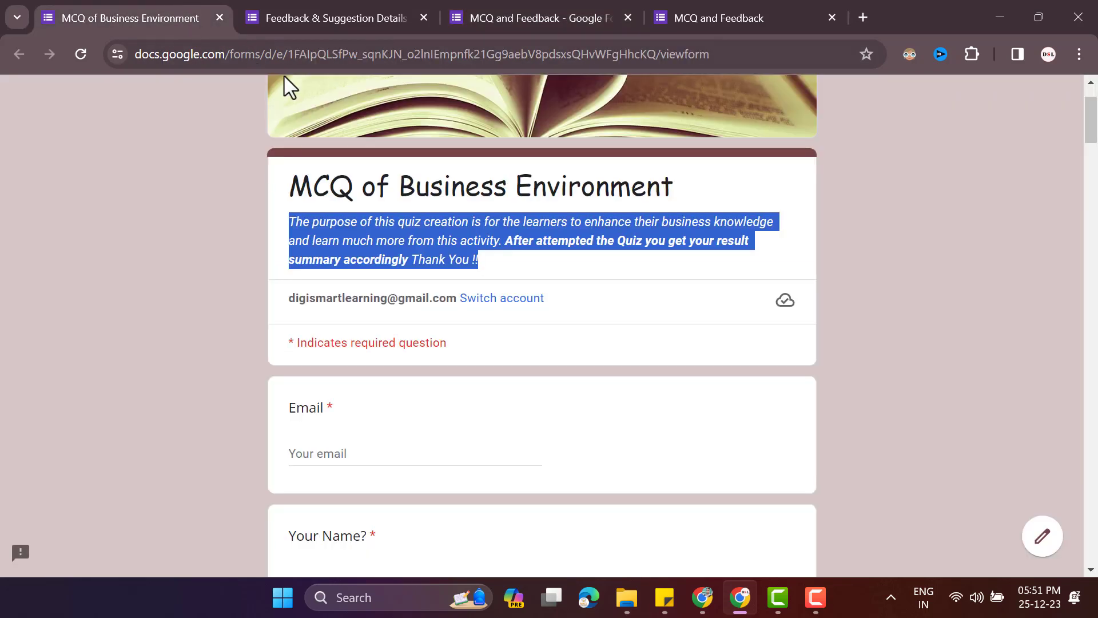
{"action": "scroll", "coordinate": [526, 356], "scroll_direction": "down", "scroll_amount": 15}
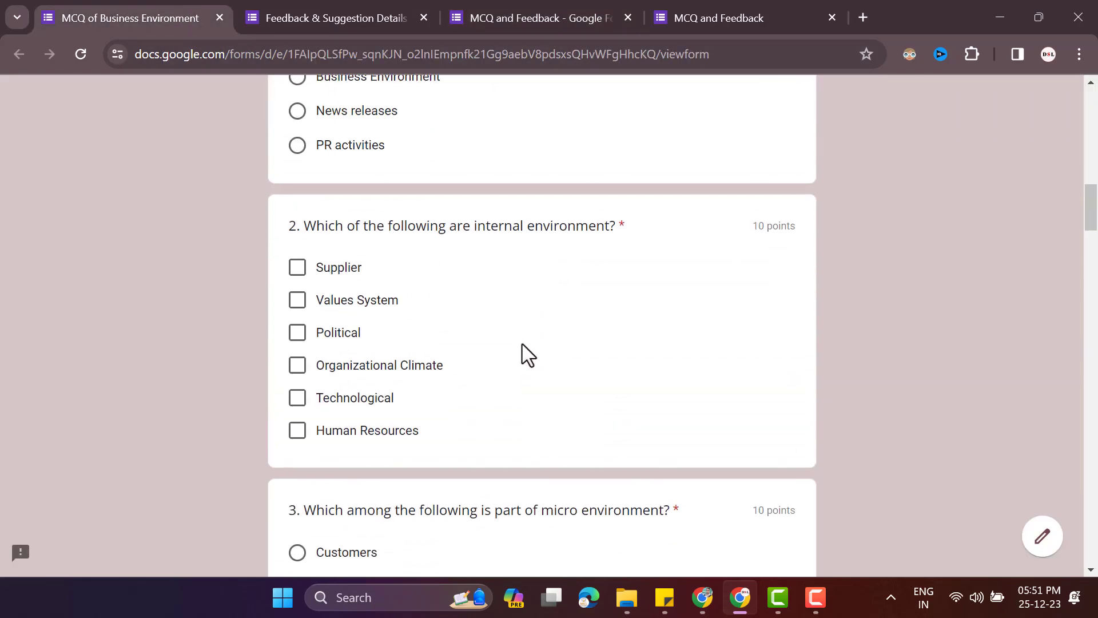
{"action": "left_click_drag", "start_coordinate": [309, 226], "coordinate": [613, 234]}
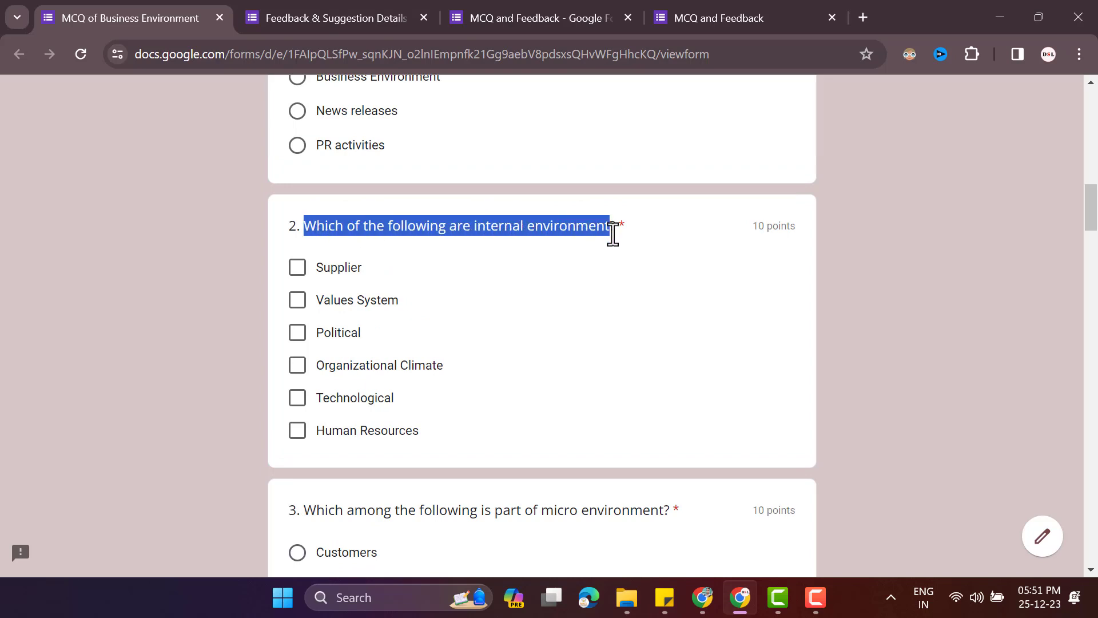
{"action": "right_click", "coordinate": [565, 227]}
{"action": "left_click", "coordinate": [590, 248]}
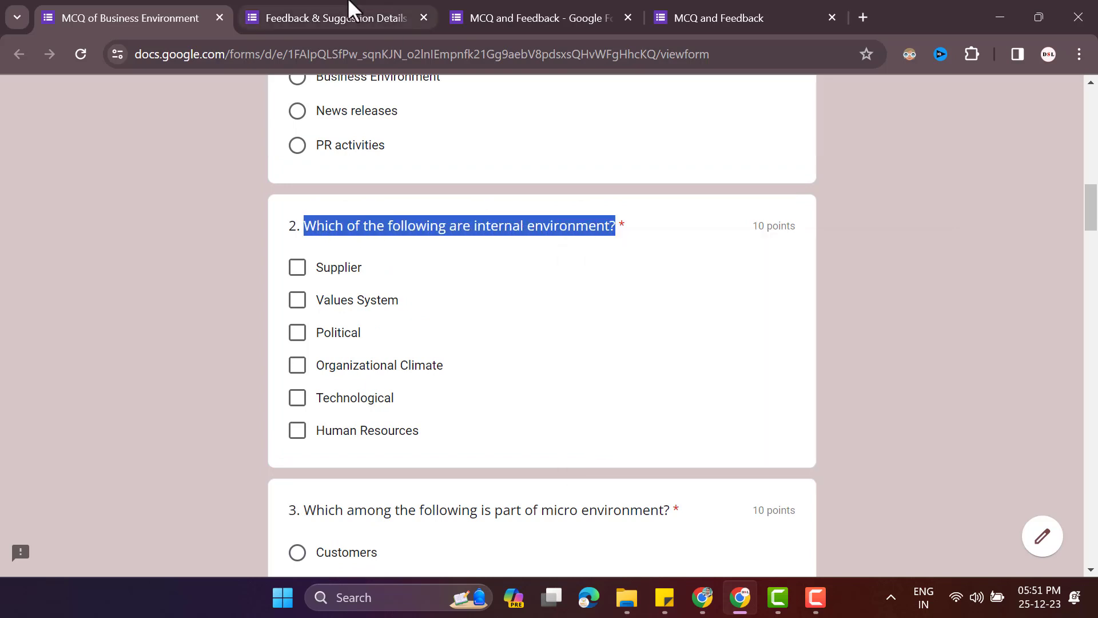
{"action": "left_click", "coordinate": [348, 10]}
{"action": "left_click", "coordinate": [575, 8]}
{"action": "right_click", "coordinate": [287, 321]}
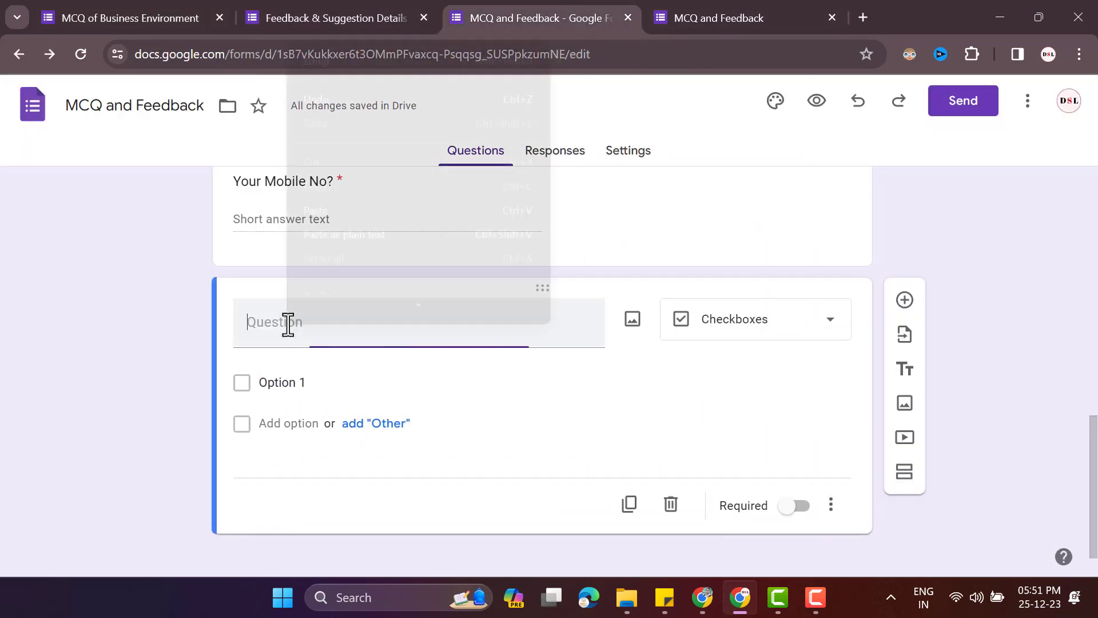
{"action": "left_click", "coordinate": [327, 222]}
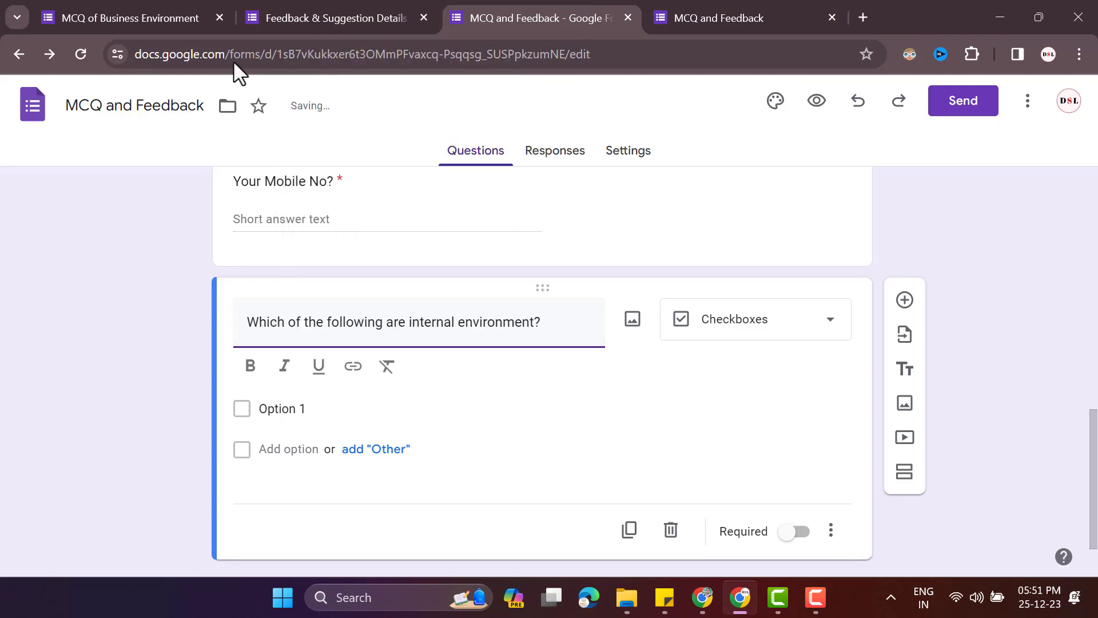
Step: Copy the options Supplier, Values System, Political, Organizational Climate, Technological and Human Resources from the MCQ of Business Environment form into the checkboxes question
{"action": "left_click", "coordinate": [206, 18]}
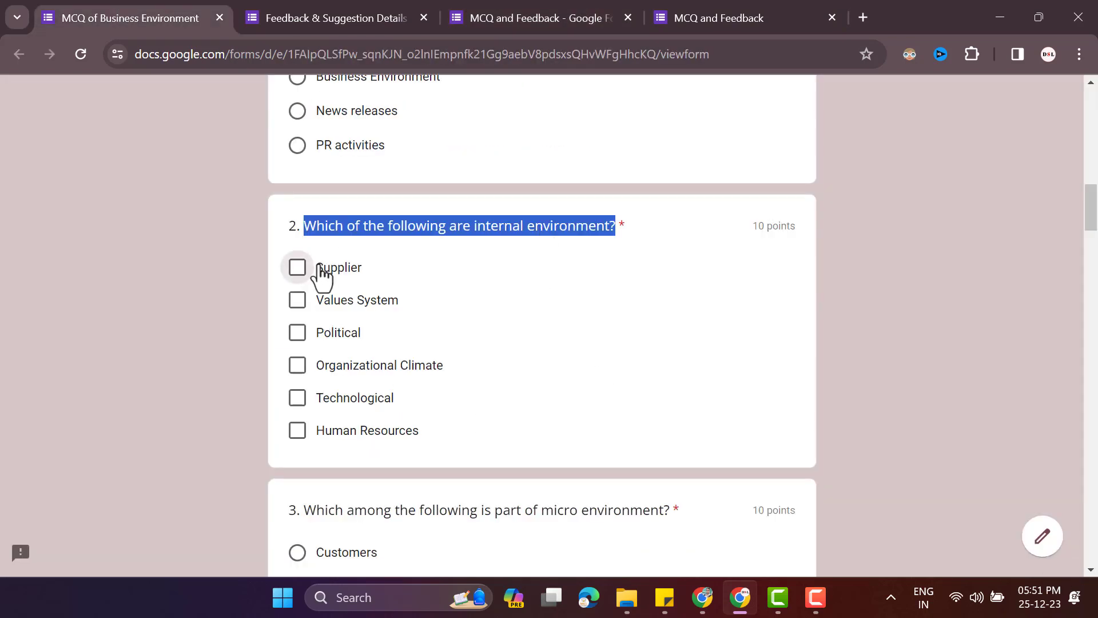
{"action": "left_click_drag", "start_coordinate": [444, 441], "coordinate": [330, 254]}
{"action": "right_click", "coordinate": [350, 265]}
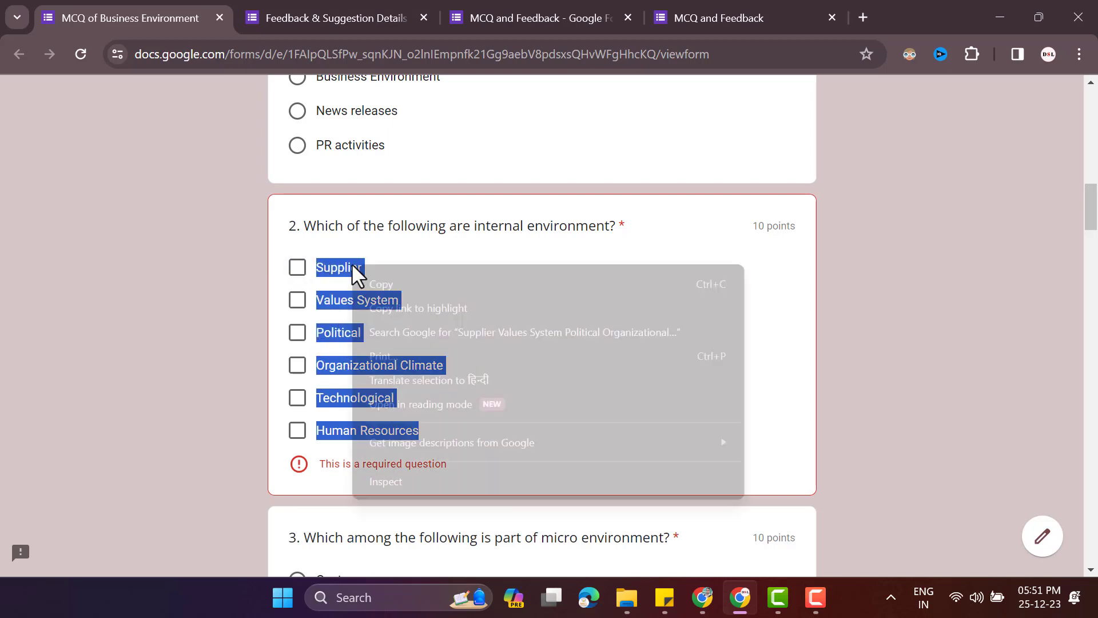
{"action": "left_click", "coordinate": [392, 286]}
{"action": "left_click", "coordinate": [535, 12]}
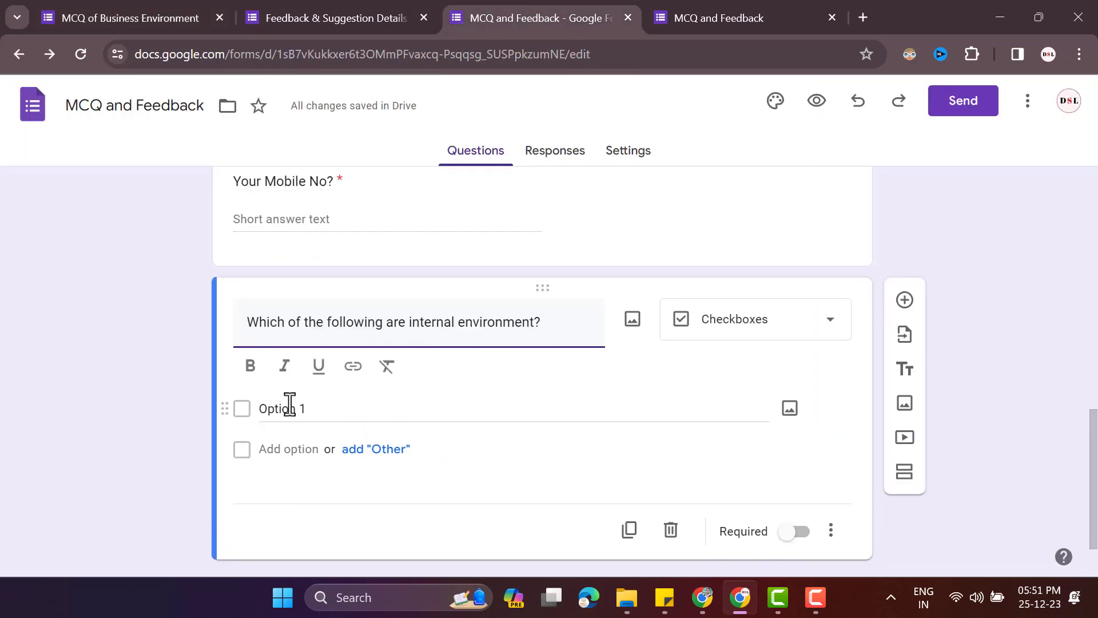
{"action": "left_click", "coordinate": [286, 406]}
{"action": "key", "text": "ctrl+v"}
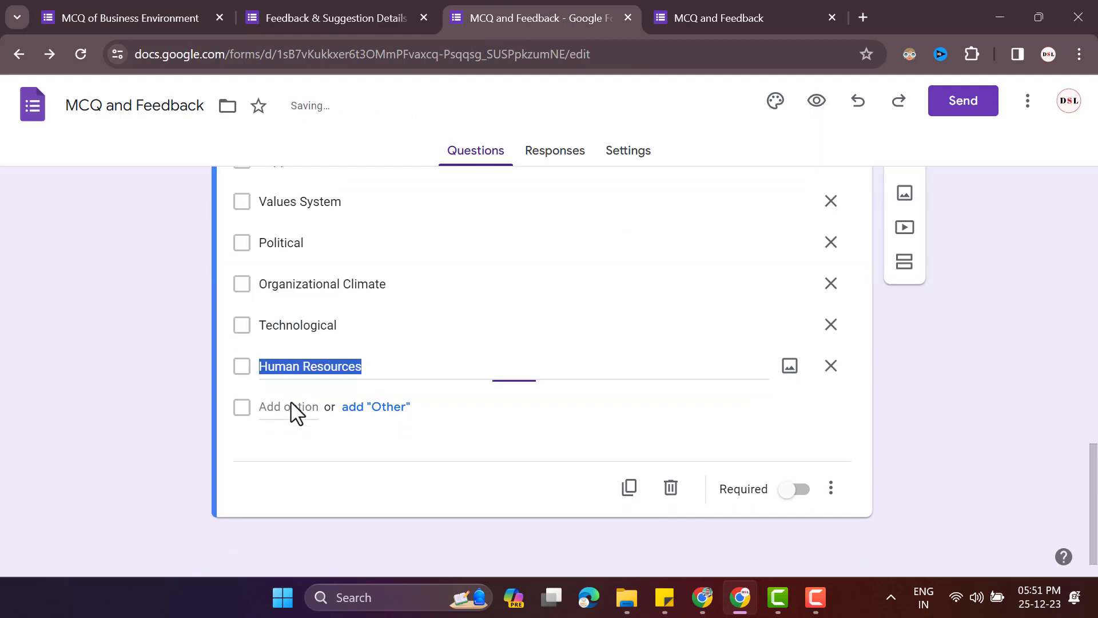
{"action": "scroll", "coordinate": [296, 407], "scroll_direction": "up", "scroll_amount": 2}
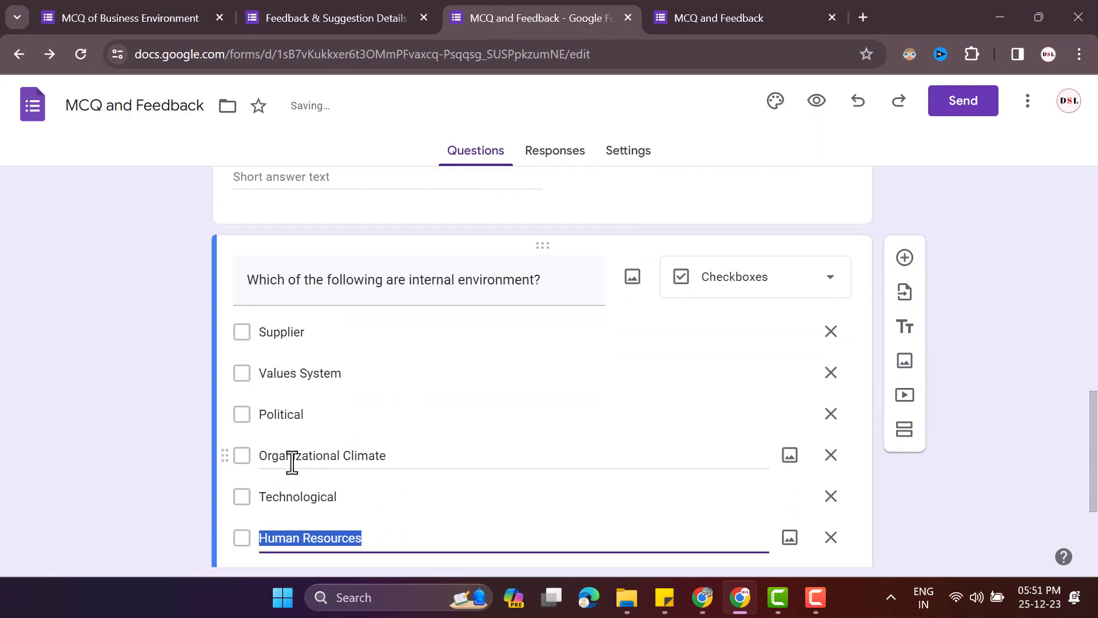
{"action": "scroll", "coordinate": [302, 452], "scroll_direction": "down", "scroll_amount": 1}
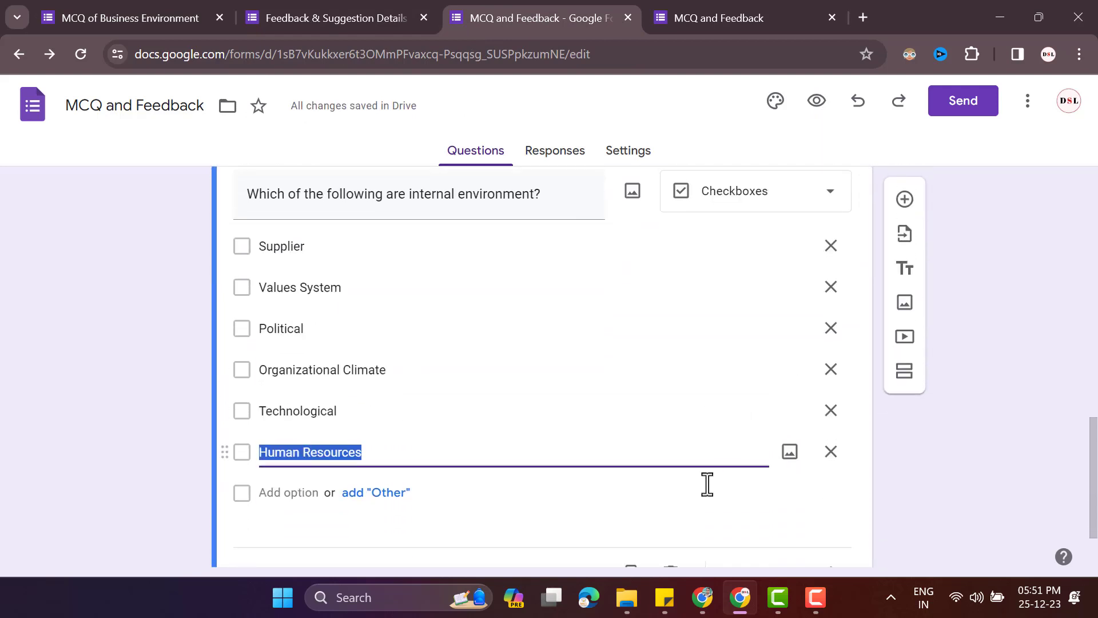
{"action": "scroll", "coordinate": [672, 468], "scroll_direction": "down", "scroll_amount": 2}
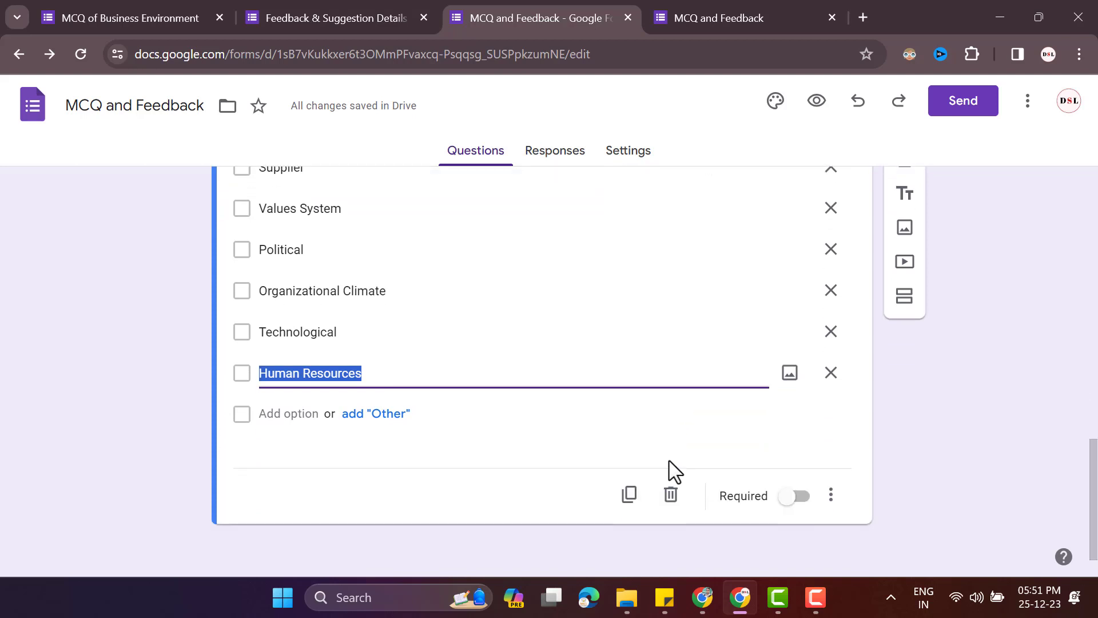
Step: Make the internal environment question required and add a Dropdown question after it
{"action": "left_click", "coordinate": [795, 485]}
{"action": "left_click", "coordinate": [904, 200]}
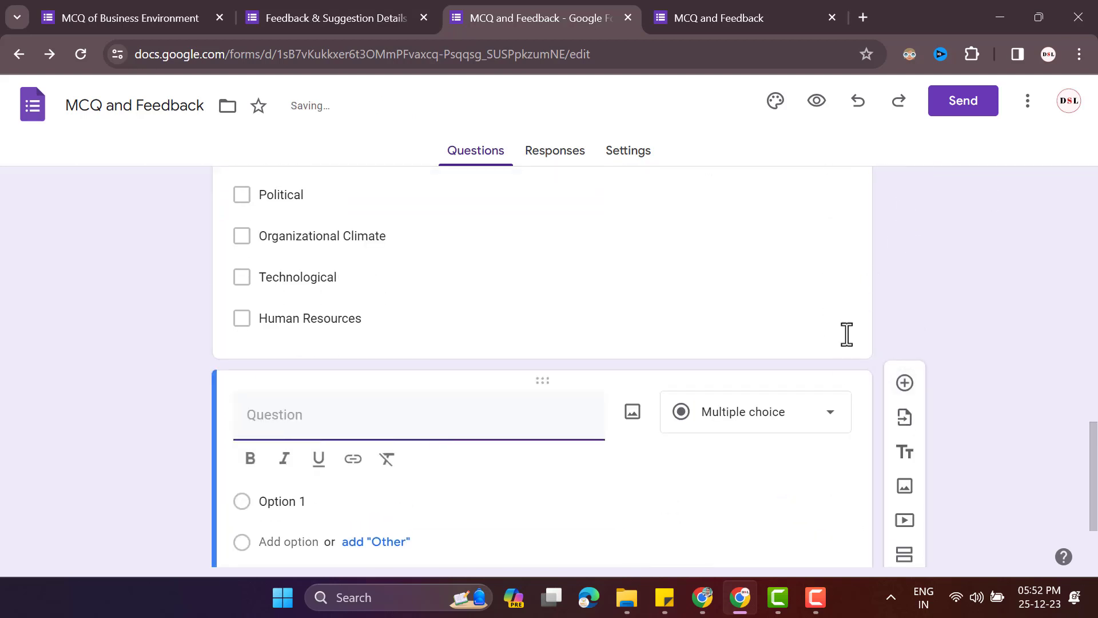
{"action": "left_click", "coordinate": [779, 418]}
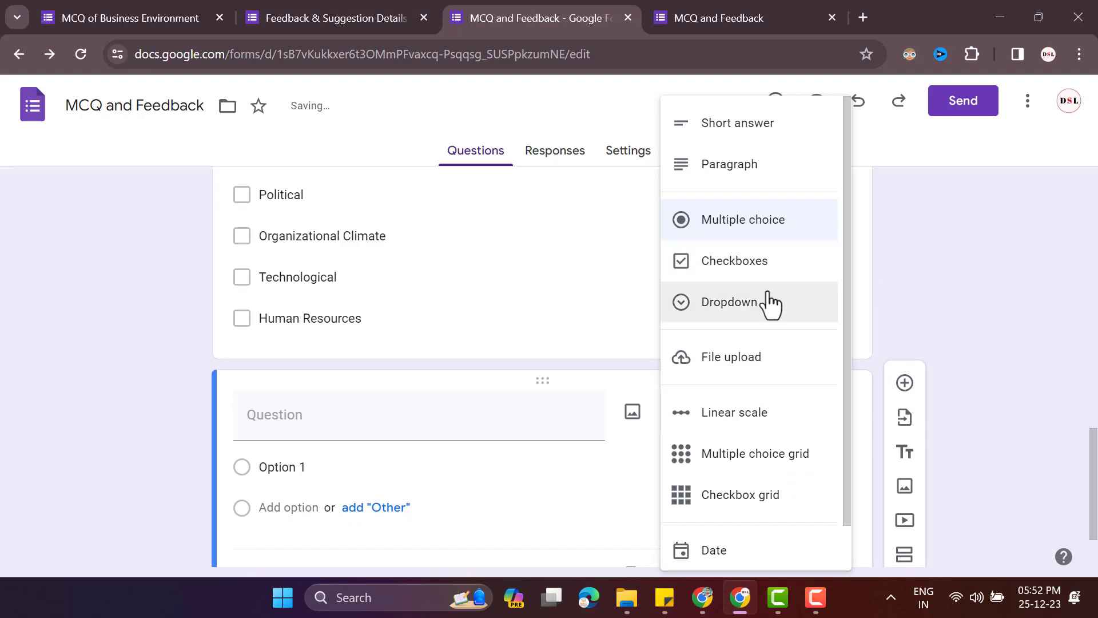
{"action": "left_click", "coordinate": [745, 308]}
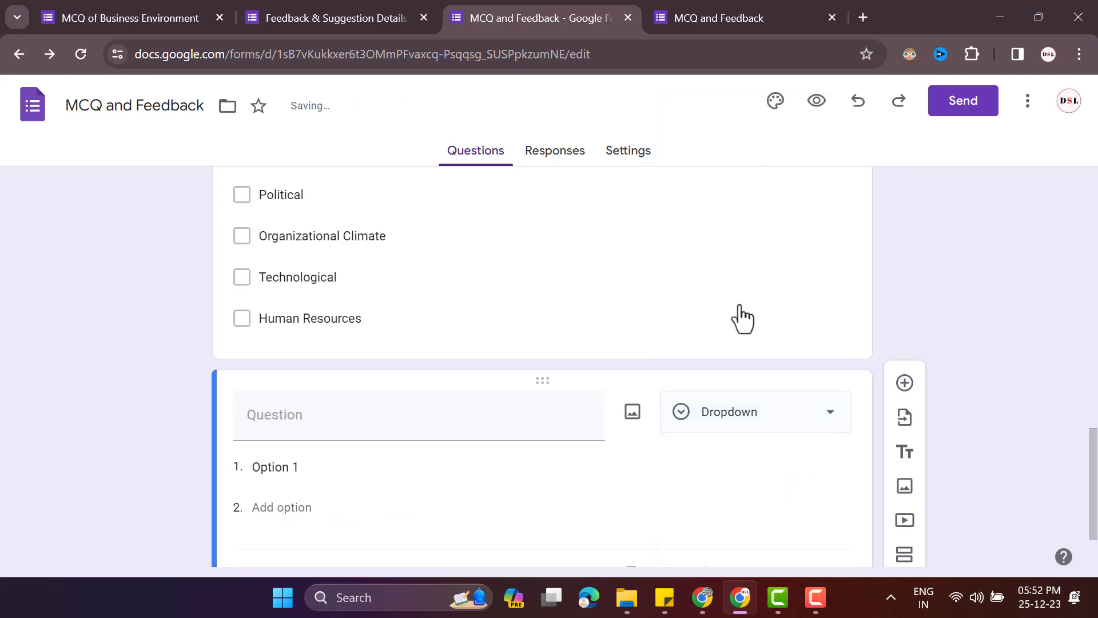
Step: Title the dropdown question "Select Your State" and paste in the options Delhi, UP, Hariyana, MP and Bihar
{"action": "left_click", "coordinate": [333, 422]}
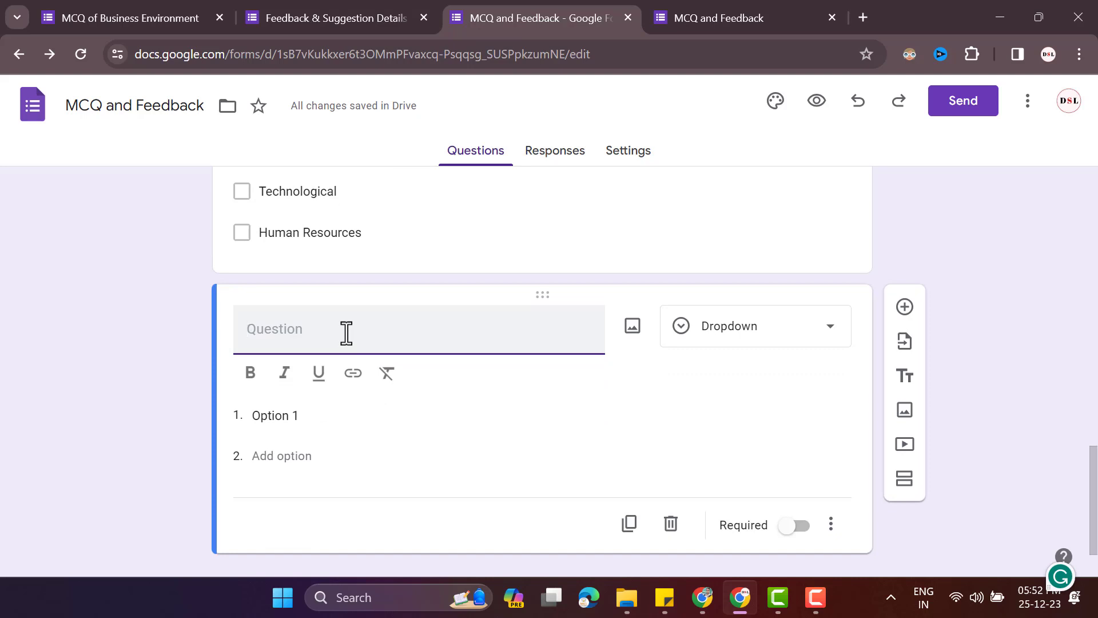
{"action": "key", "text": "ctrl+v"}
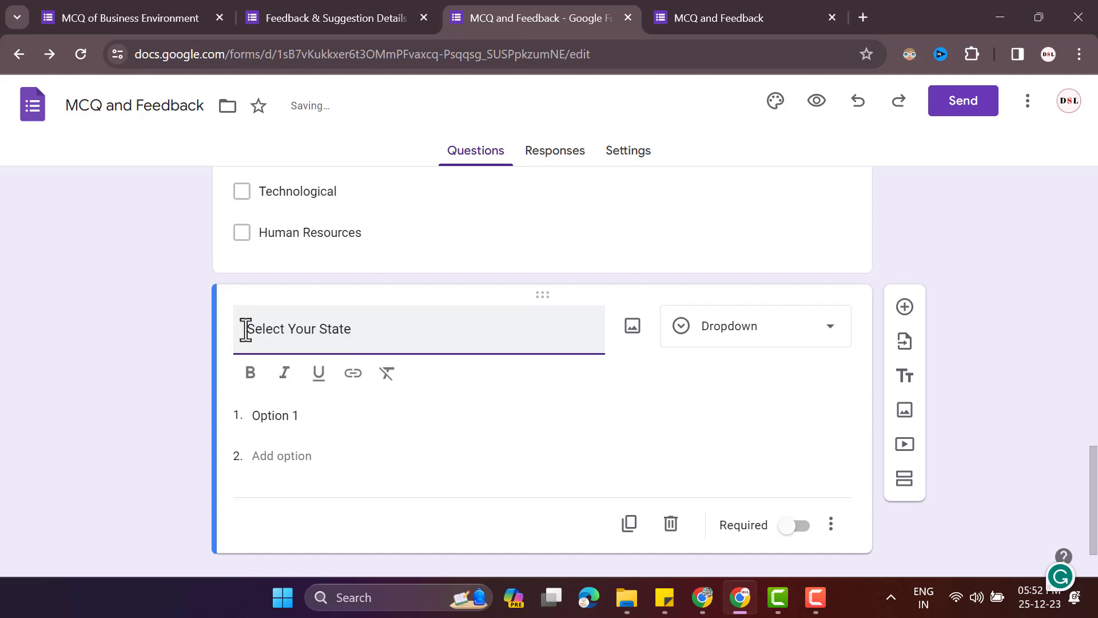
{"action": "left_click", "coordinate": [305, 416]}
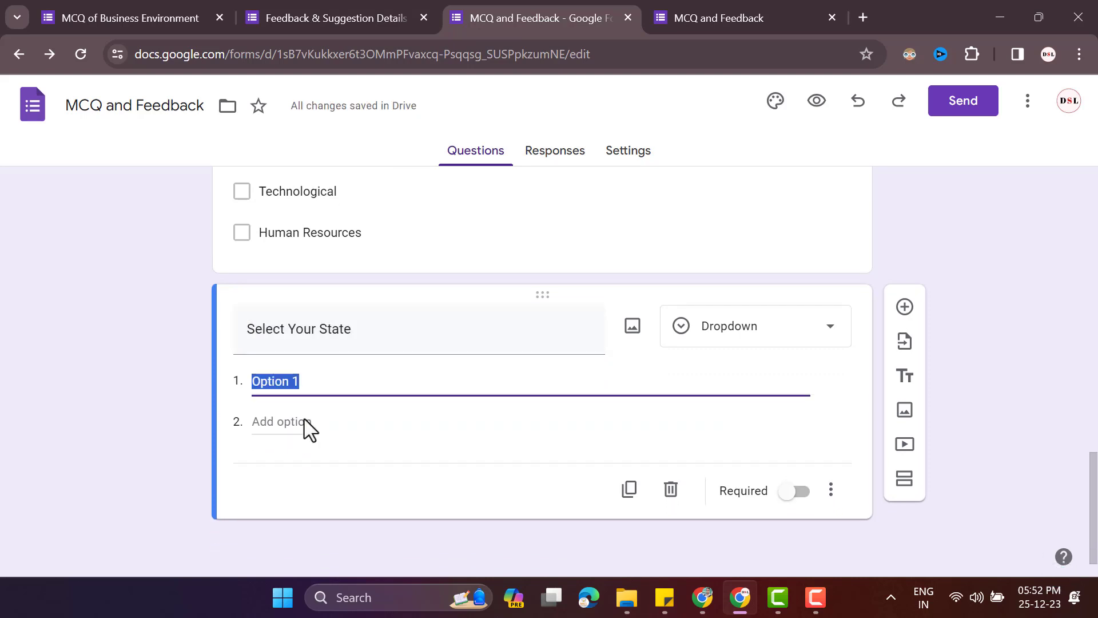
{"action": "key", "text": "ctrl+v"}
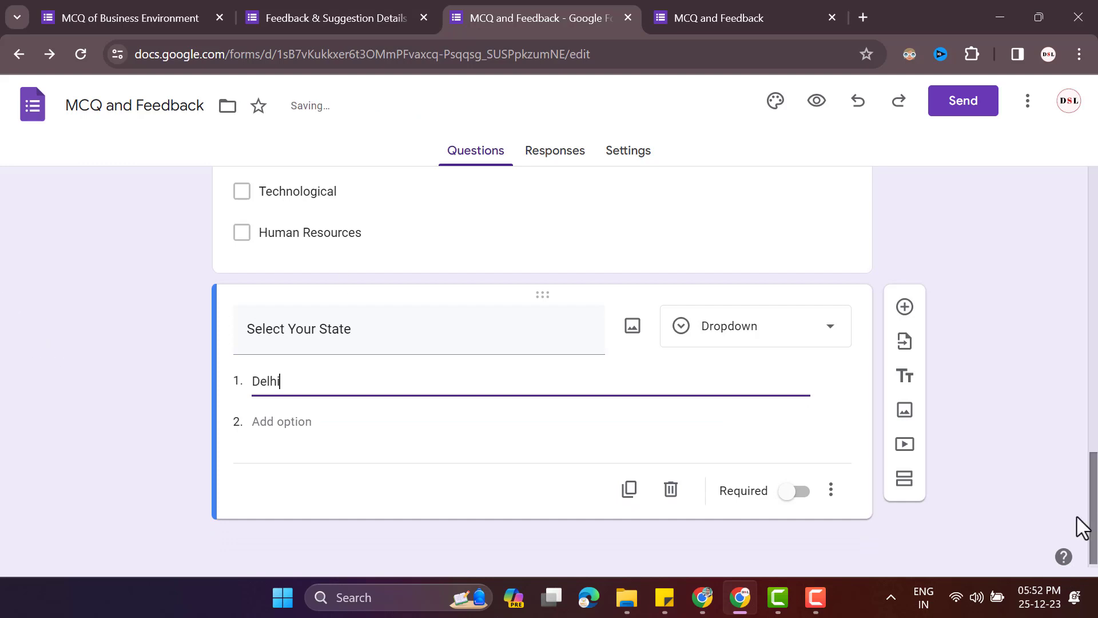
{"action": "left_click", "coordinate": [279, 424]}
{"action": "key", "text": "ctrl+v"}
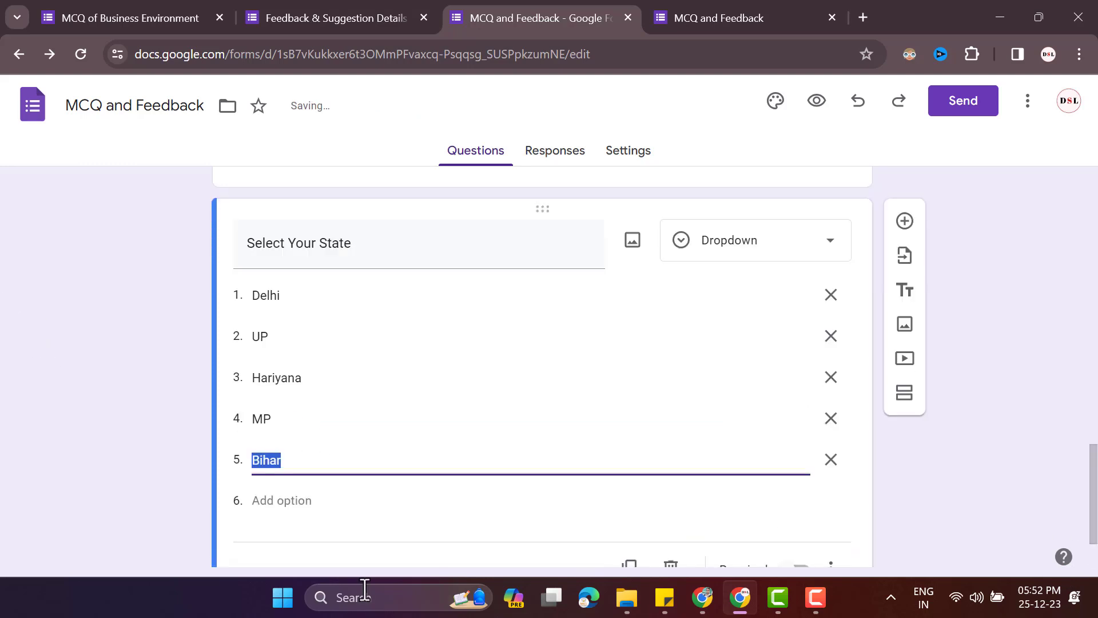
{"action": "triple_click", "coordinate": [376, 231]}
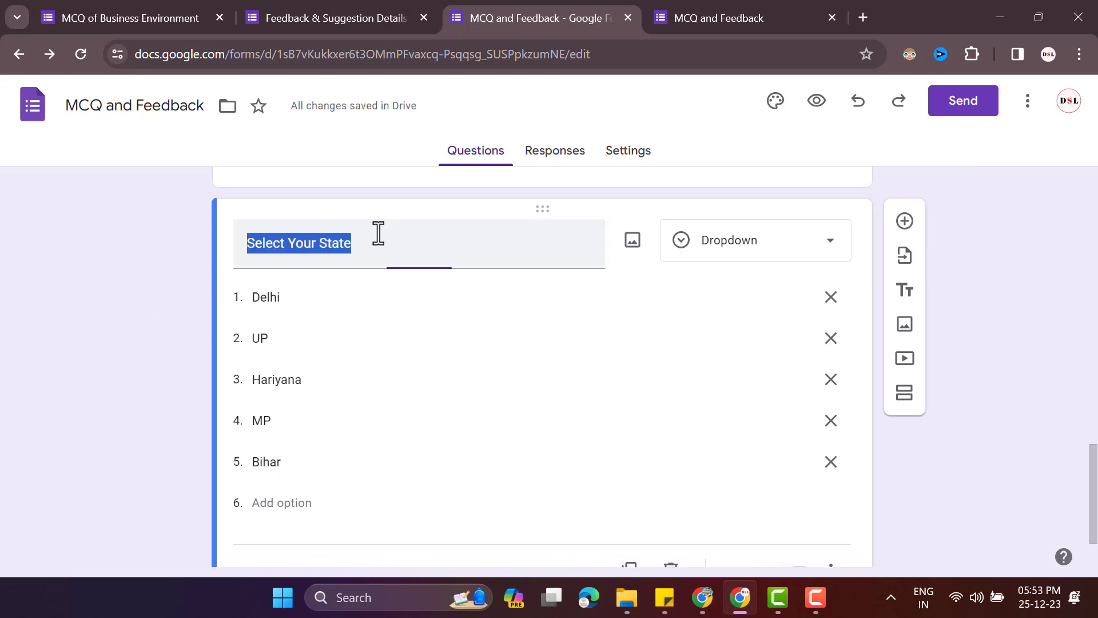
{"action": "left_click", "coordinate": [742, 254]}
{"action": "left_click", "coordinate": [732, 260]}
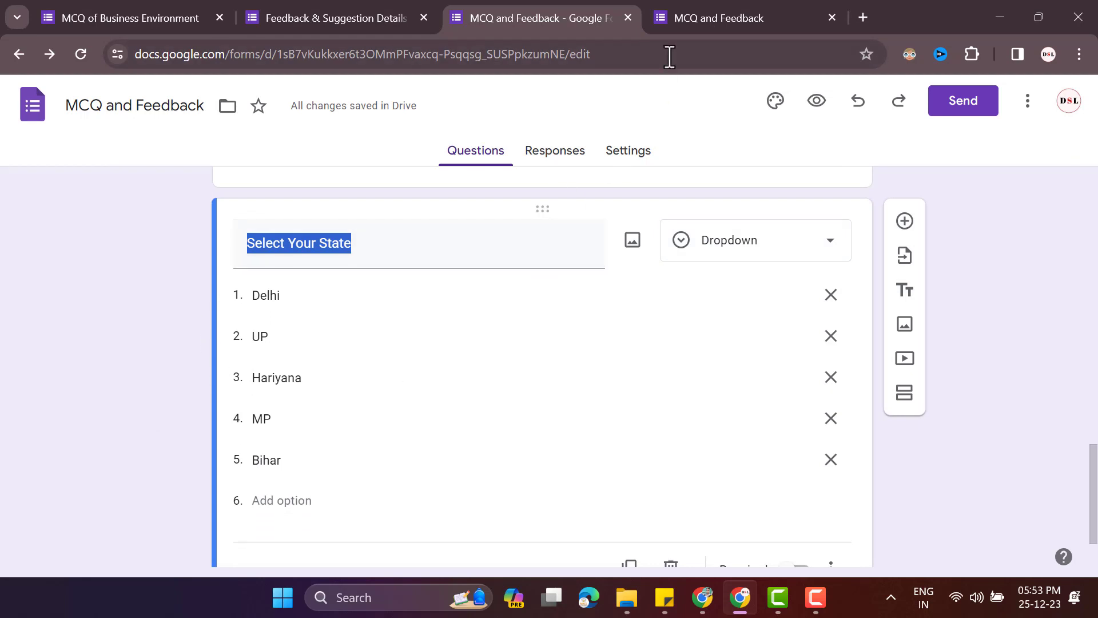
Step: Examine the "Select Your State" choices in the reloaded live form and the rating question in the Feedback & Suggestion form
{"action": "left_click", "coordinate": [712, 7]}
{"action": "left_click", "coordinate": [84, 54]}
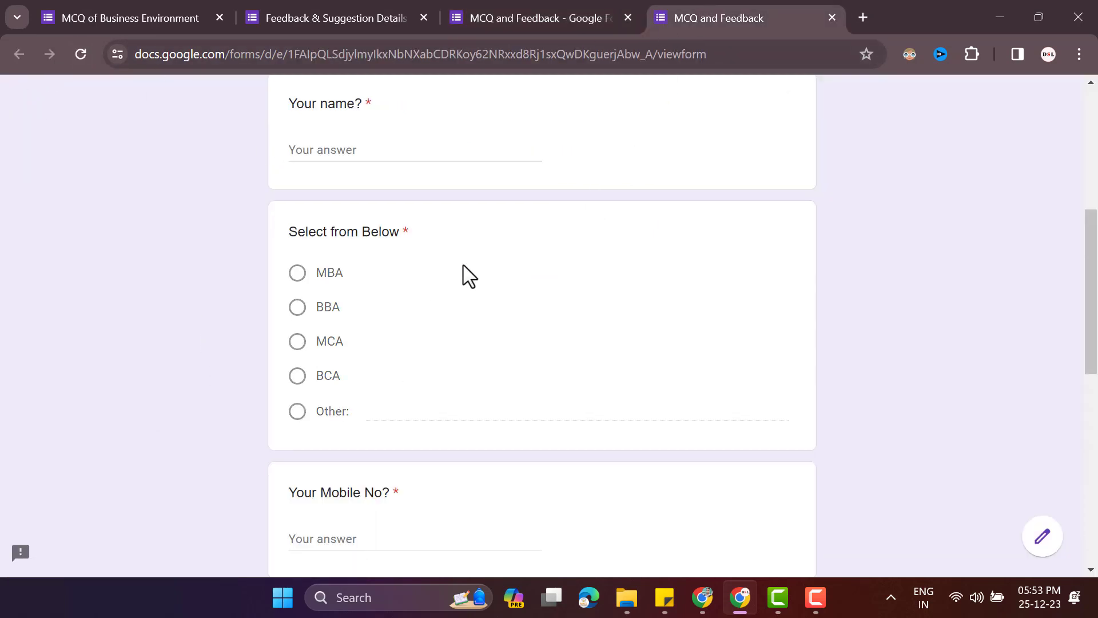
{"action": "scroll", "coordinate": [463, 265], "scroll_direction": "down", "scroll_amount": 10}
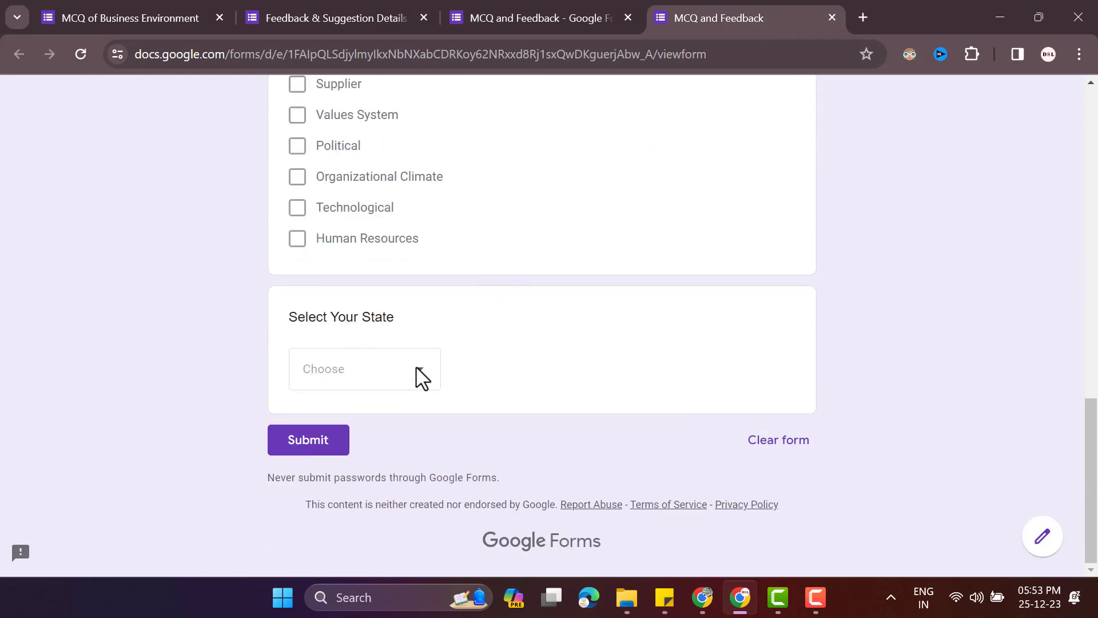
{"action": "left_click", "coordinate": [423, 373]}
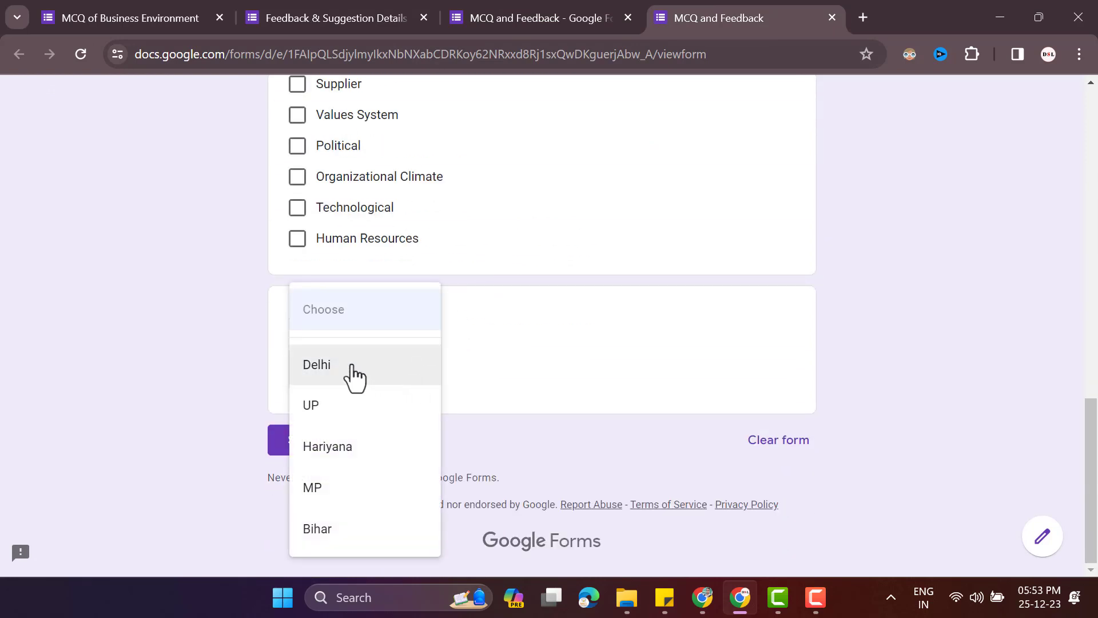
{"action": "left_click", "coordinate": [852, 295]}
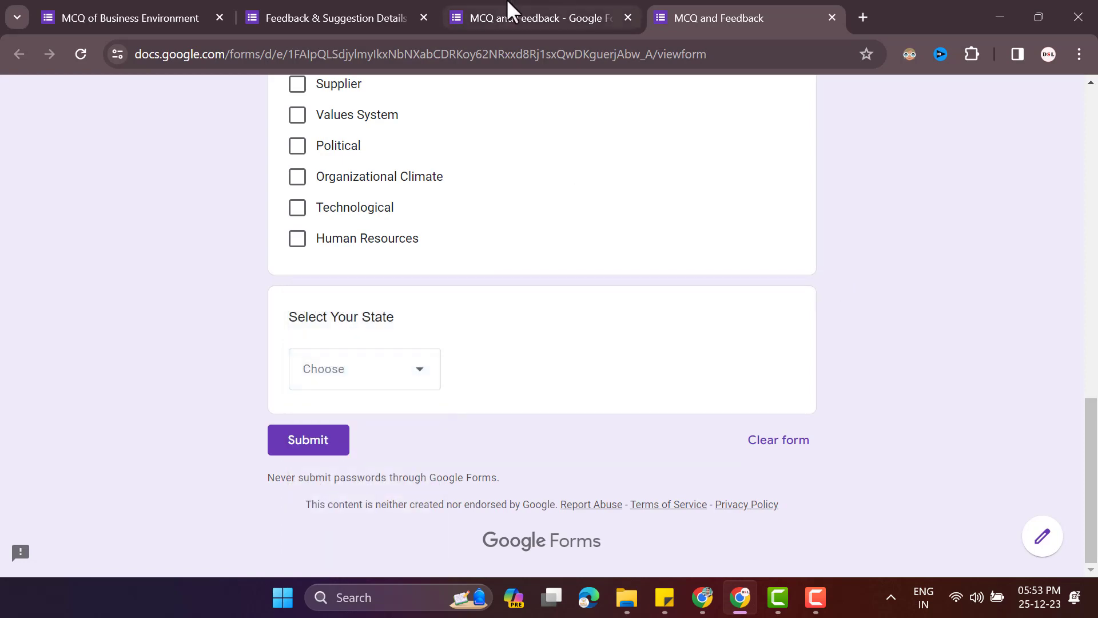
{"action": "left_click", "coordinate": [336, 14]}
{"action": "scroll", "coordinate": [490, 381], "scroll_direction": "down", "scroll_amount": 10}
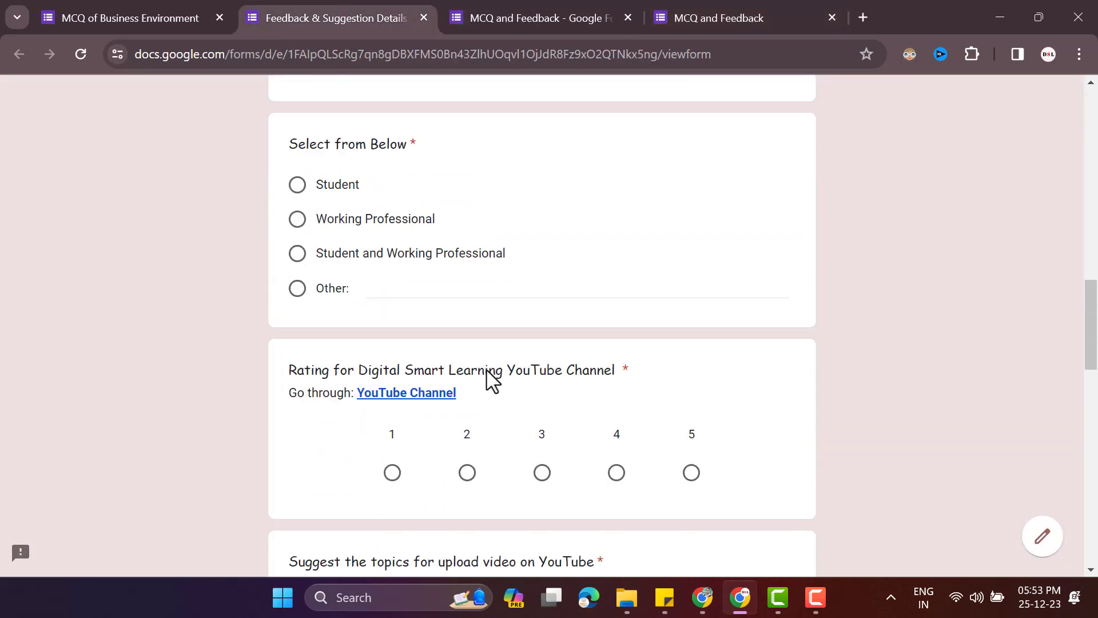
{"action": "scroll", "coordinate": [491, 386], "scroll_direction": "up", "scroll_amount": 9}
Step: Add a Linear scale question titled "Rate this form?" after "Select Your State" in the MCQ and Feedback form editor
{"action": "left_click", "coordinate": [578, 6]}
{"action": "scroll", "coordinate": [472, 346], "scroll_direction": "down", "scroll_amount": 2}
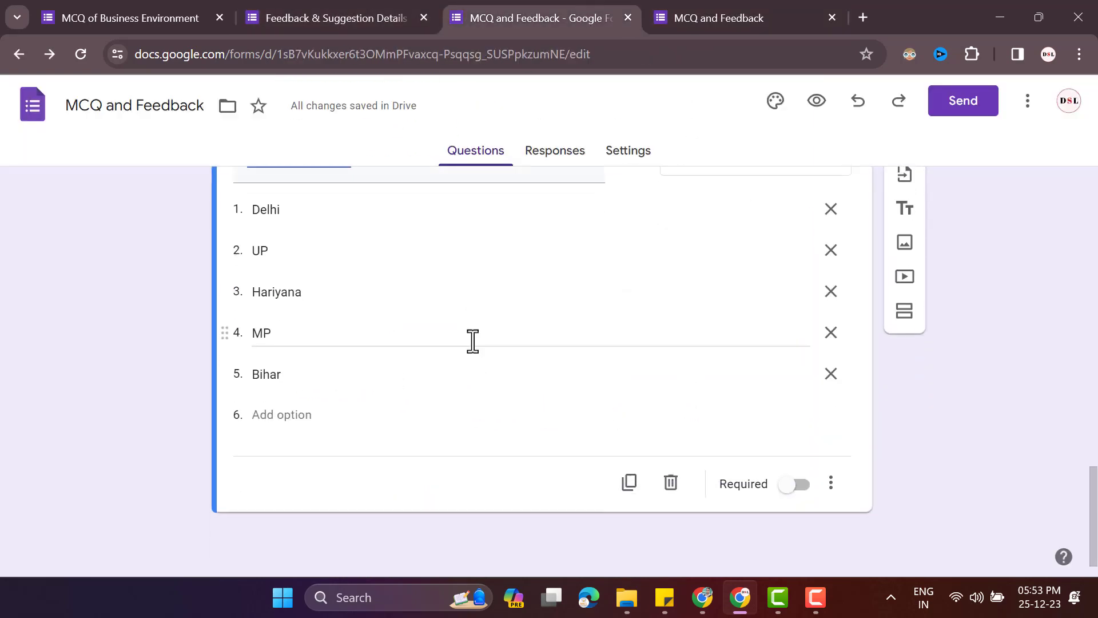
{"action": "left_click", "coordinate": [904, 207]}
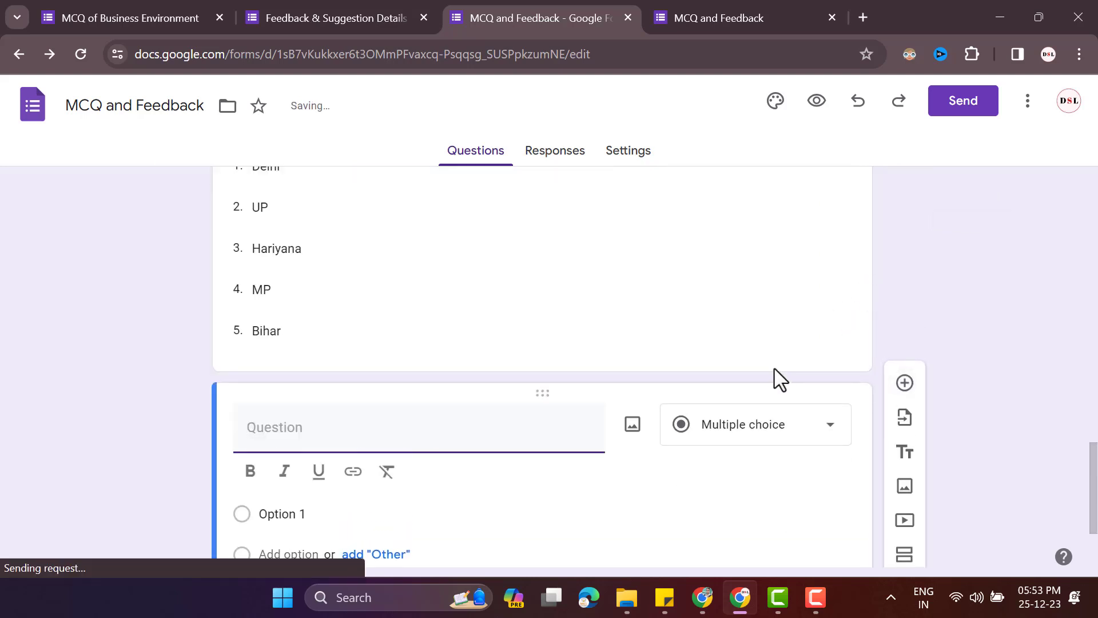
{"action": "left_click", "coordinate": [792, 423]}
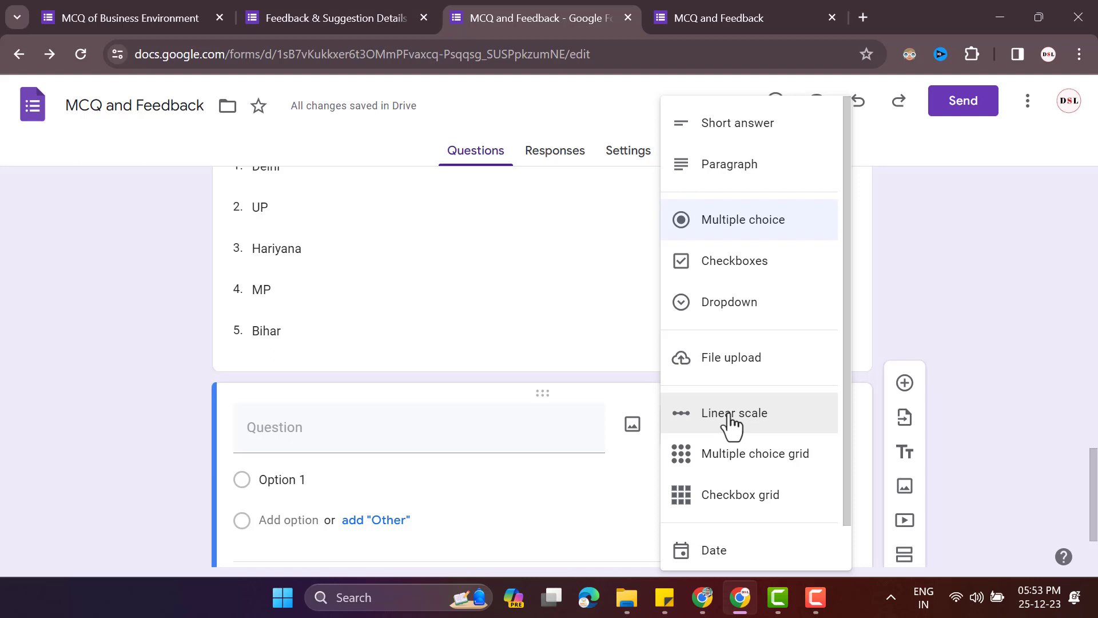
{"action": "left_click", "coordinate": [732, 423]}
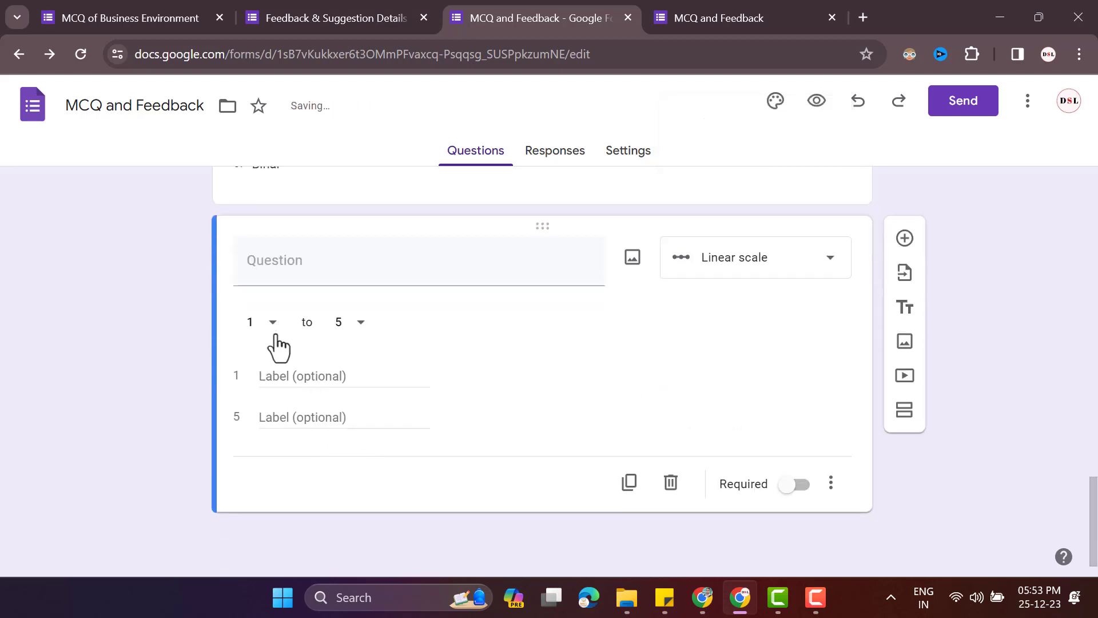
{"action": "left_click", "coordinate": [311, 269]}
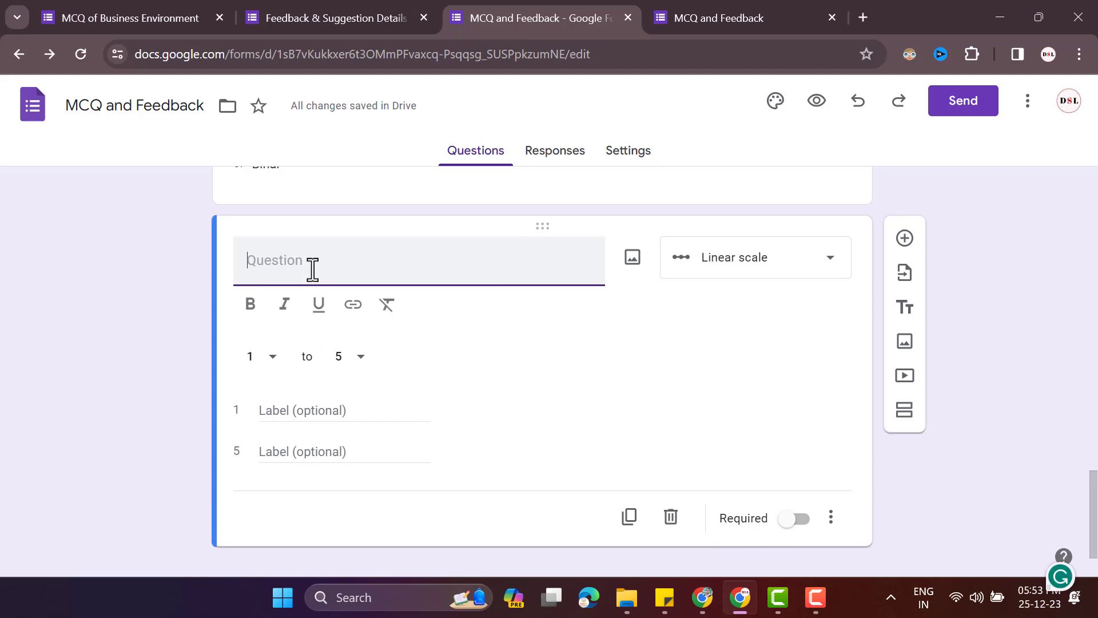
{"action": "type", "text": "Rate this form?"}
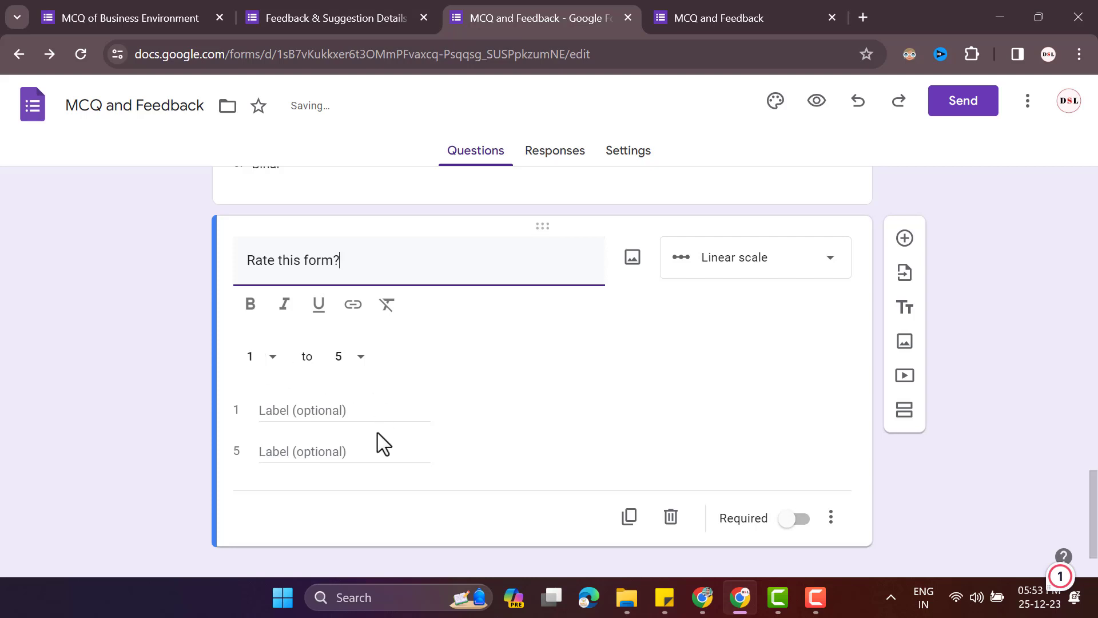
Step: Label 1 as "Poor" and 5 as "Excellent" on the rating scale and make the question required
{"action": "left_click", "coordinate": [299, 411]}
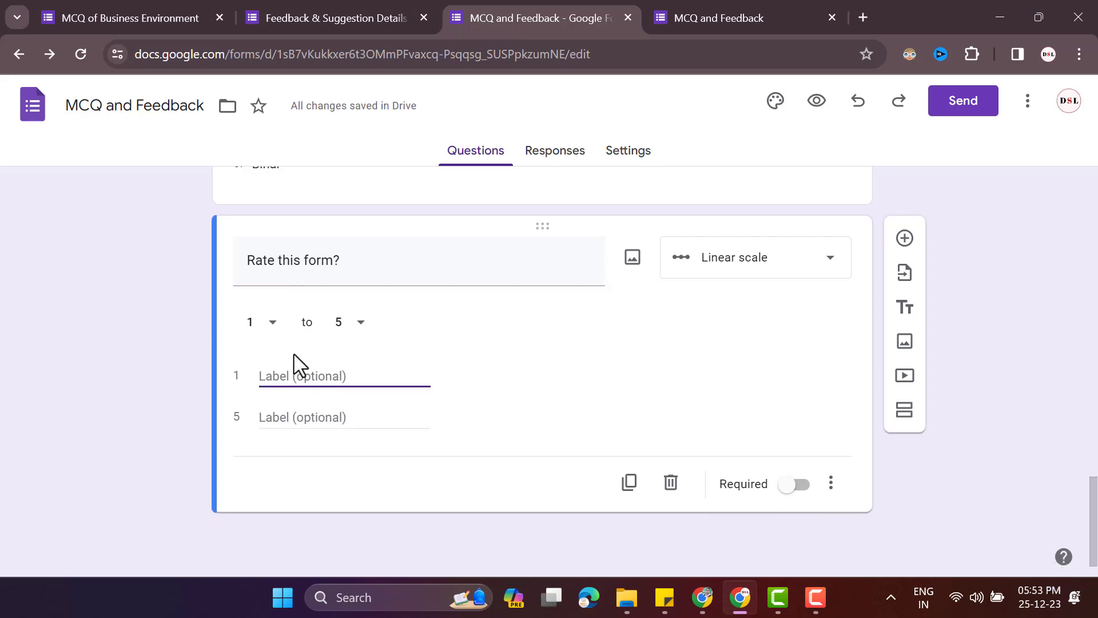
{"action": "type", "text": "Poor"}
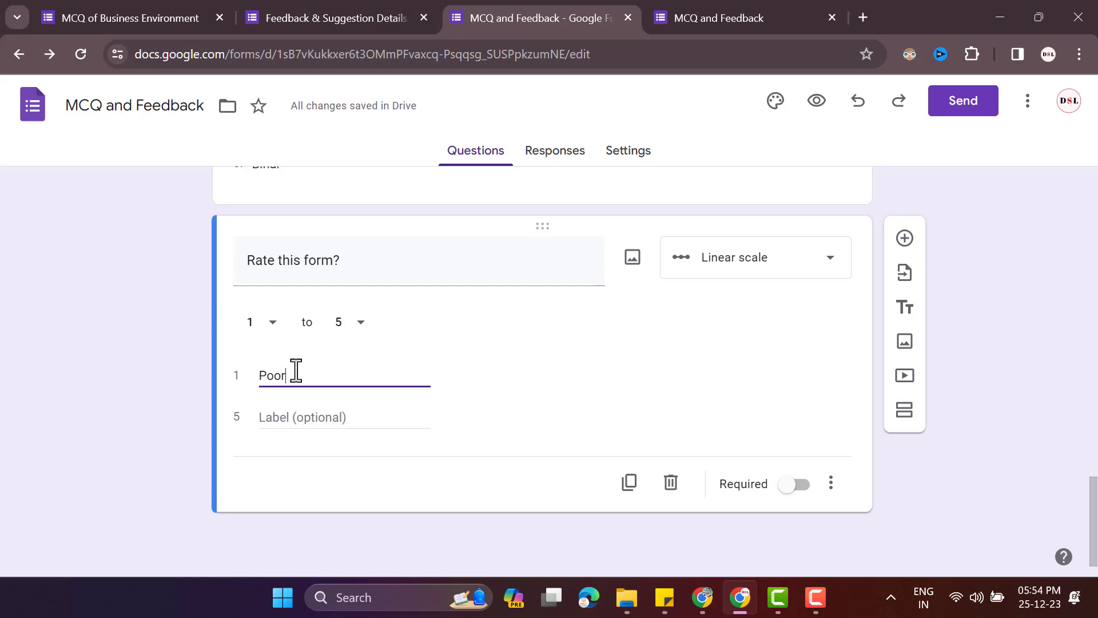
{"action": "left_click", "coordinate": [356, 412]}
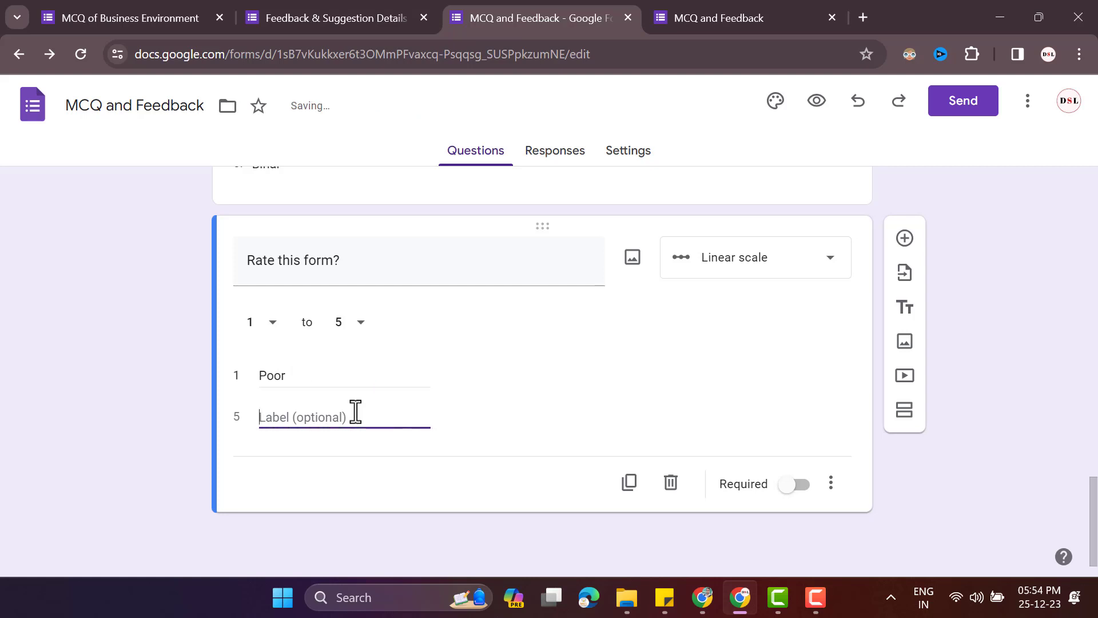
{"action": "type", "text": "Excellent"}
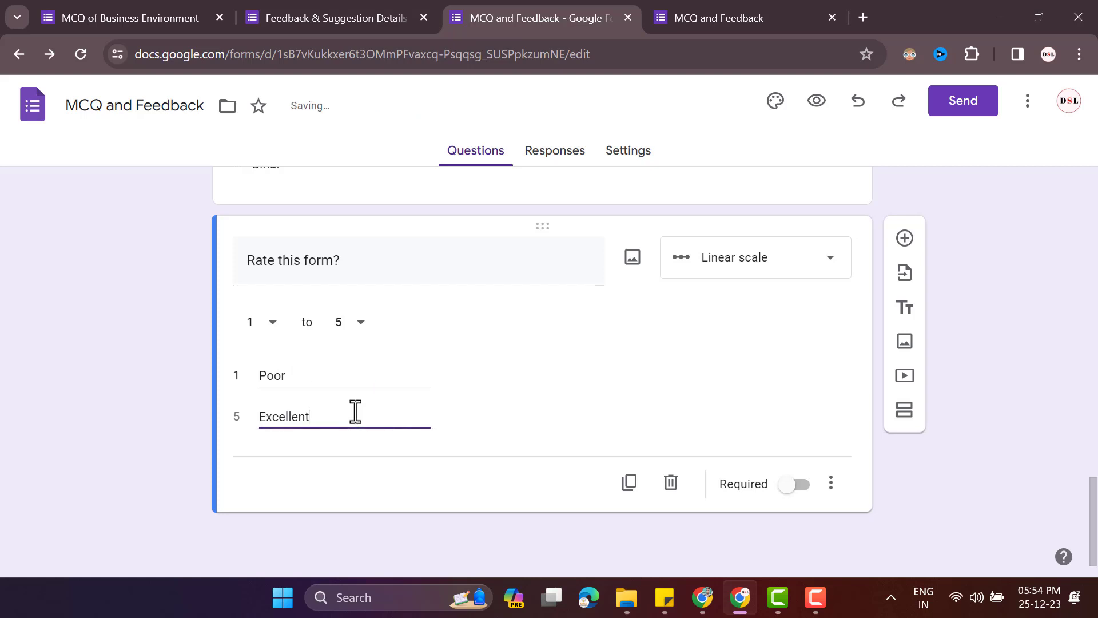
{"action": "left_click", "coordinate": [379, 472]}
{"action": "left_click", "coordinate": [793, 485]}
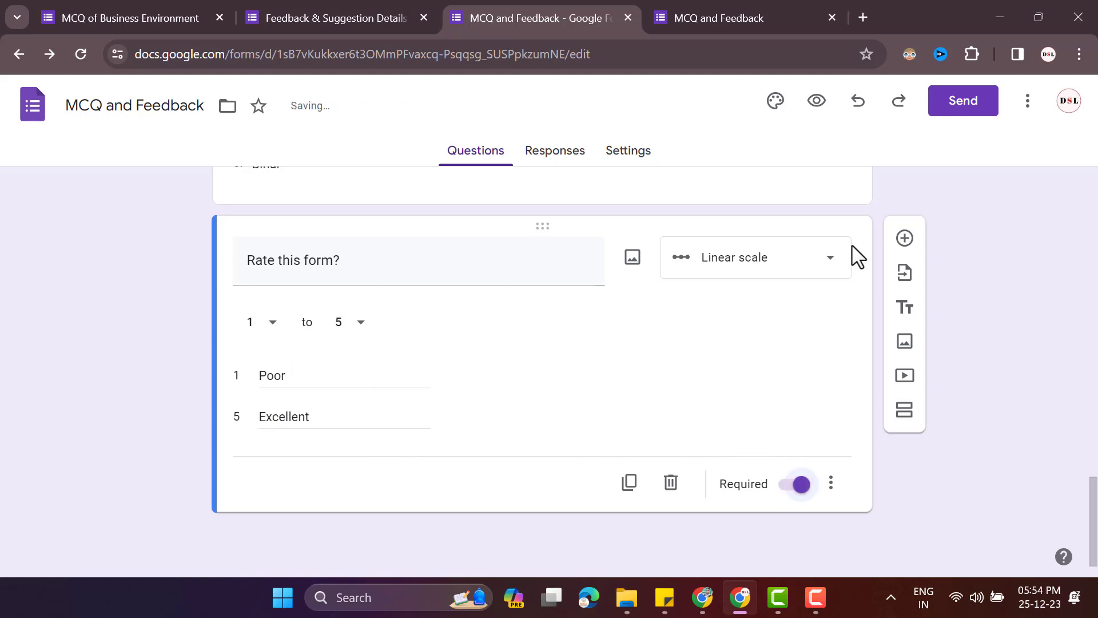
Step: Add a Date question titled "Date of Berth" after "Rate this form?"
{"action": "left_click", "coordinate": [905, 239]}
{"action": "left_click", "coordinate": [804, 421]}
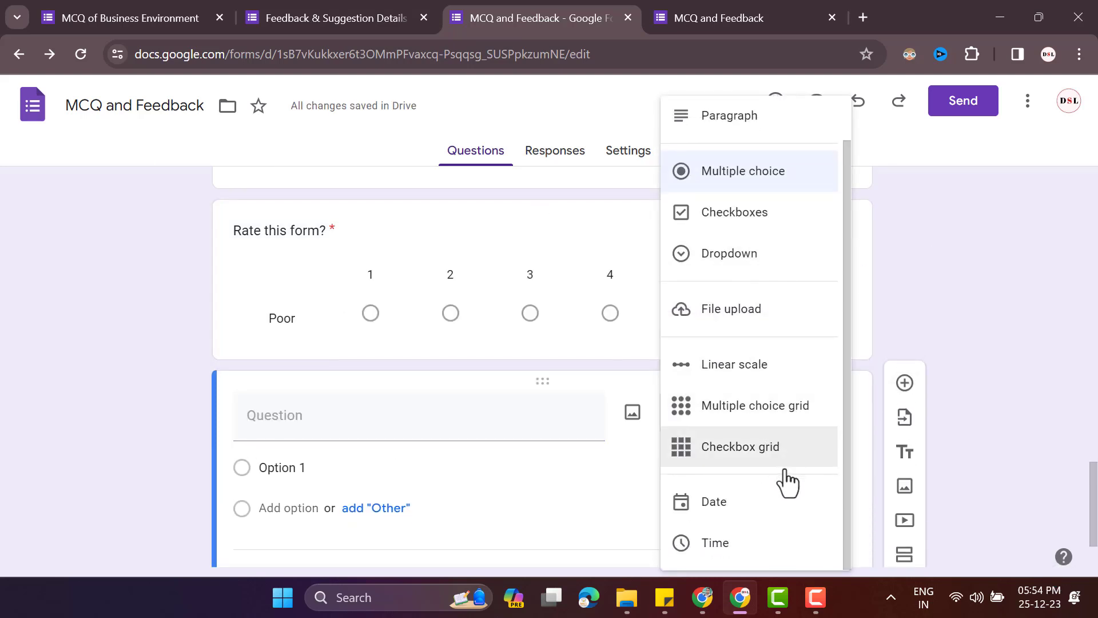
{"action": "left_click", "coordinate": [722, 502]}
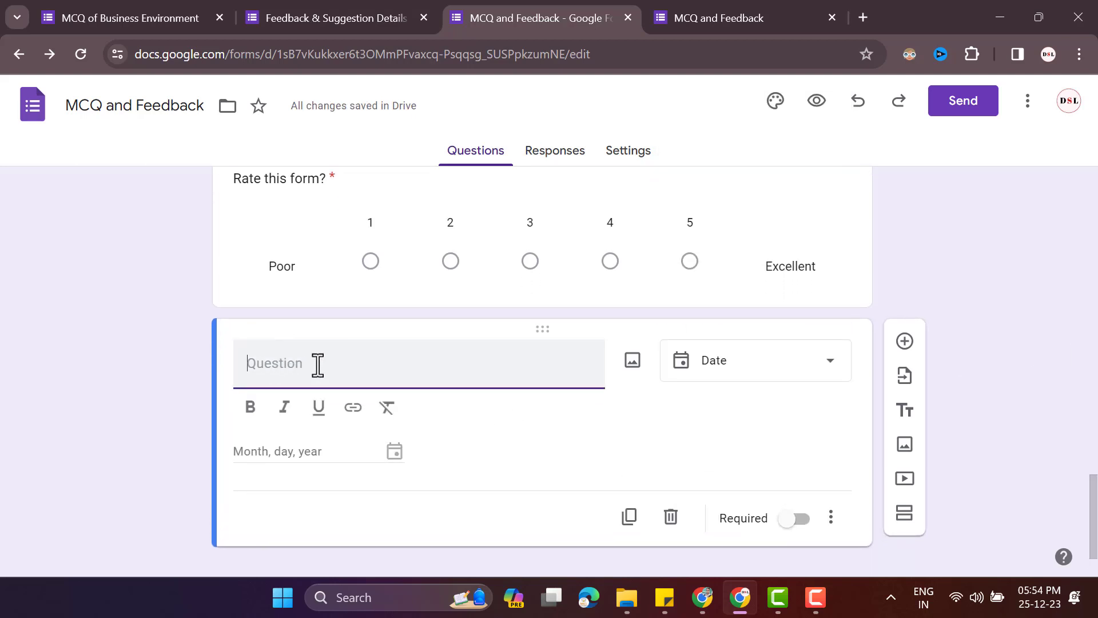
{"action": "type", "text": "Date"}
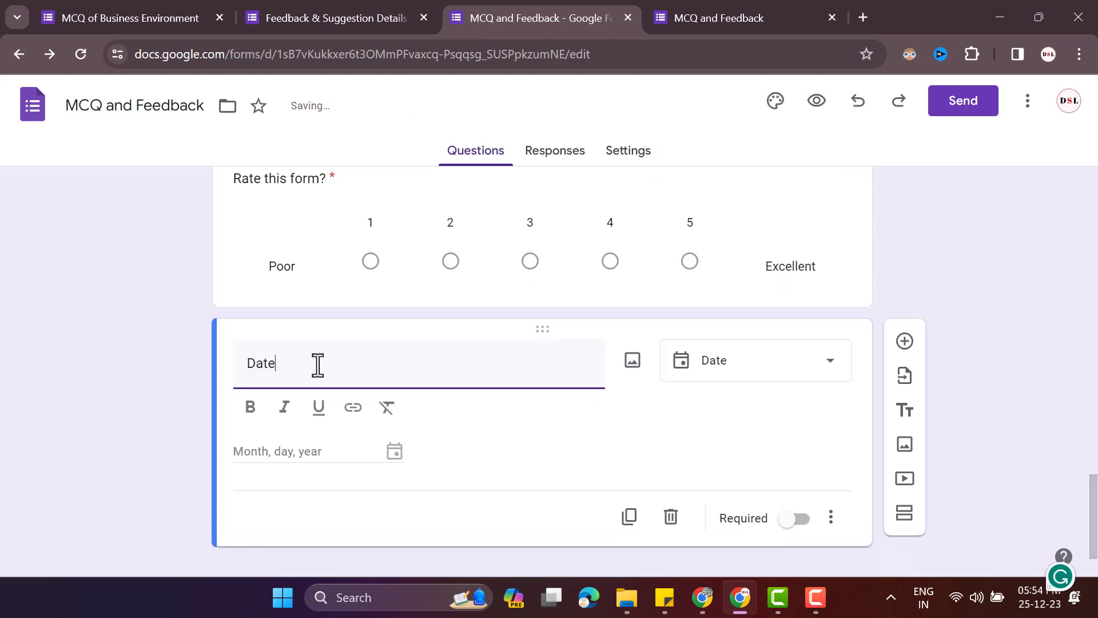
{"action": "type", "text": " of Berth"}
{"action": "left_click", "coordinate": [400, 540]}
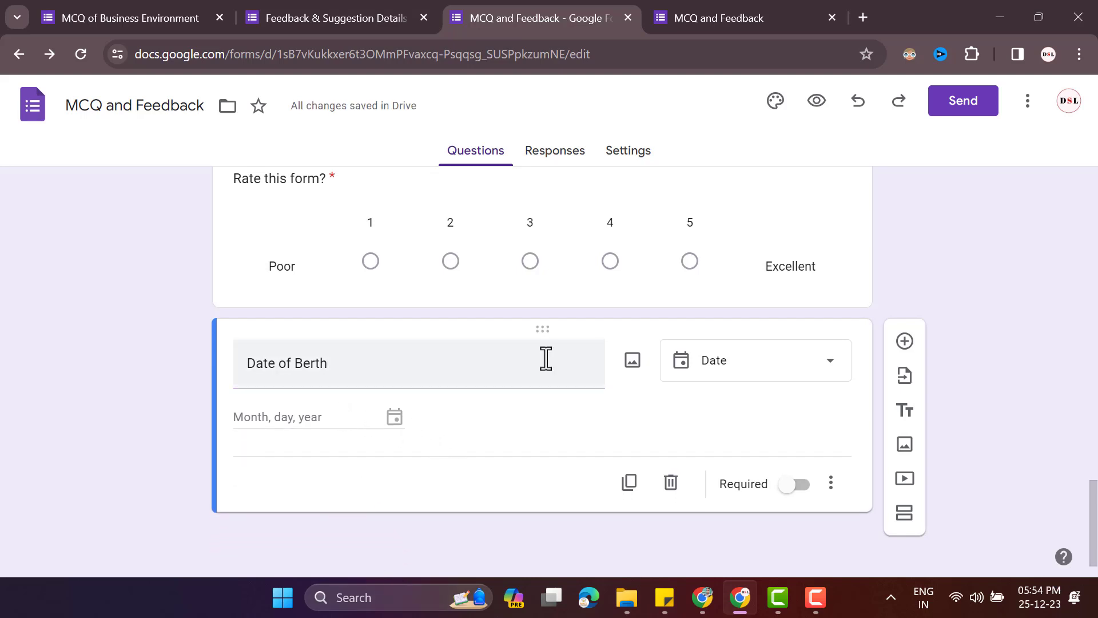
{"action": "left_click", "coordinate": [831, 365]}
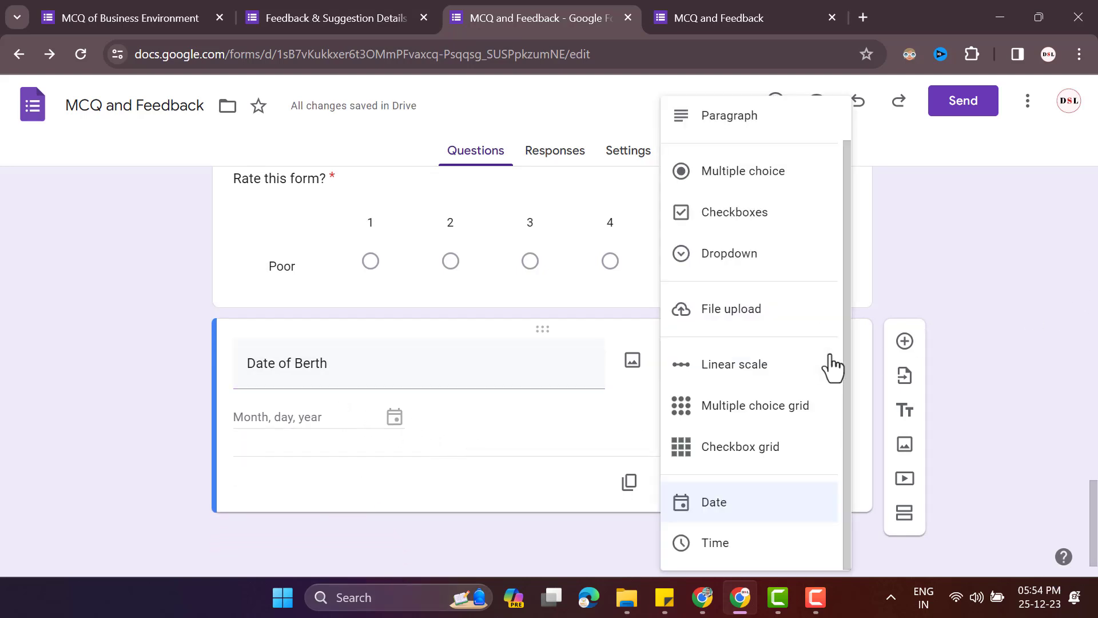
{"action": "left_click", "coordinate": [672, 541]}
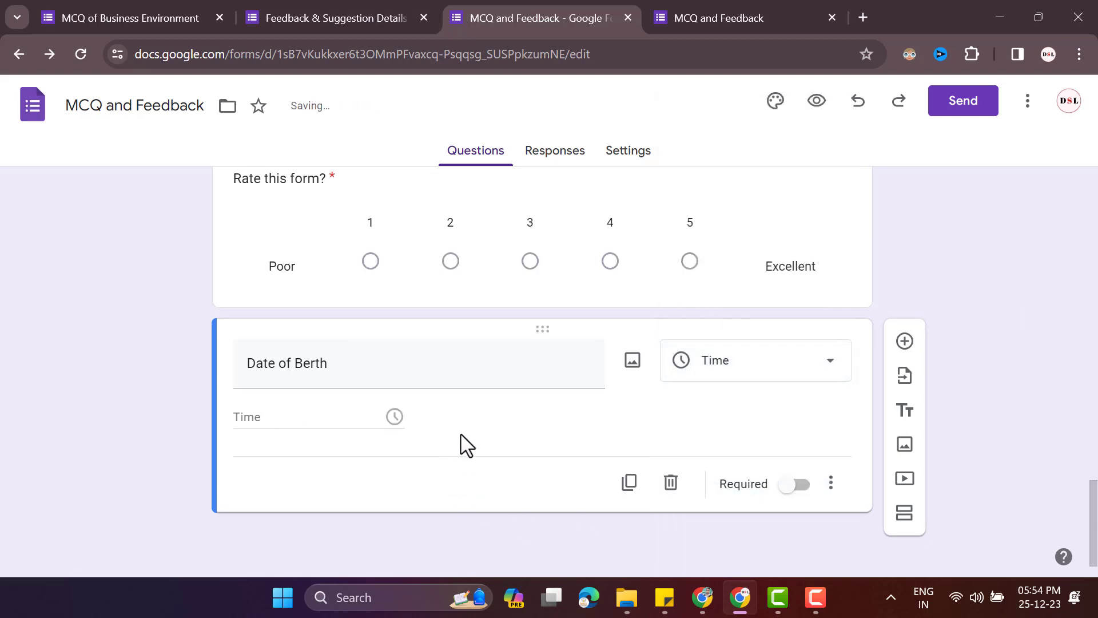
{"action": "left_click", "coordinate": [799, 371]}
{"action": "left_click", "coordinate": [712, 512]}
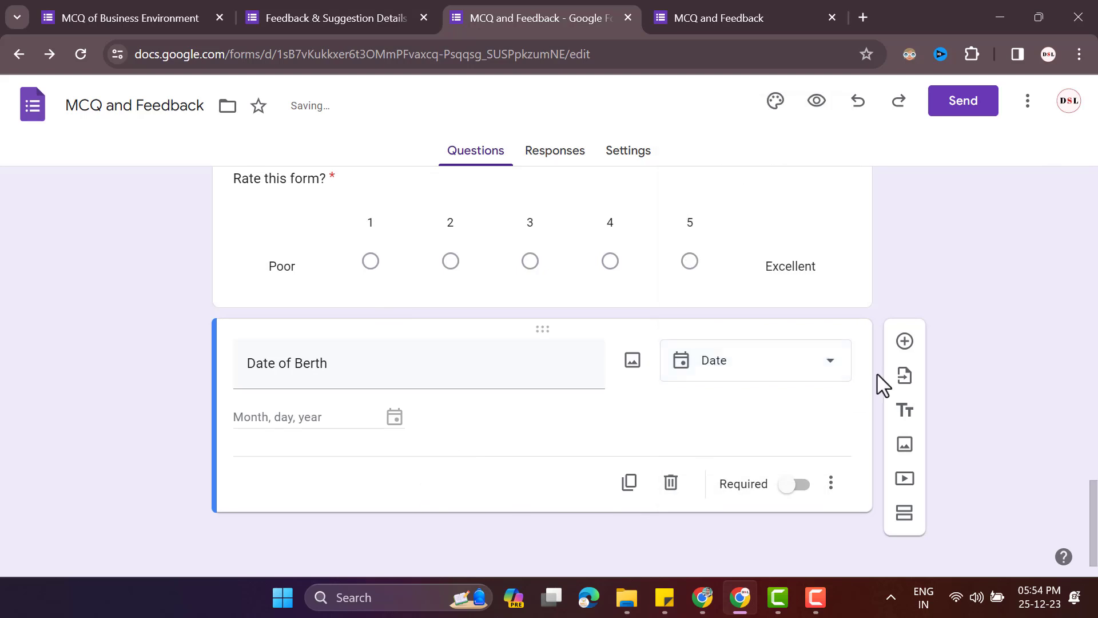
Step: Add a required Time question titled "Time of your class" after "Date of Berth"
{"action": "left_click", "coordinate": [905, 343]}
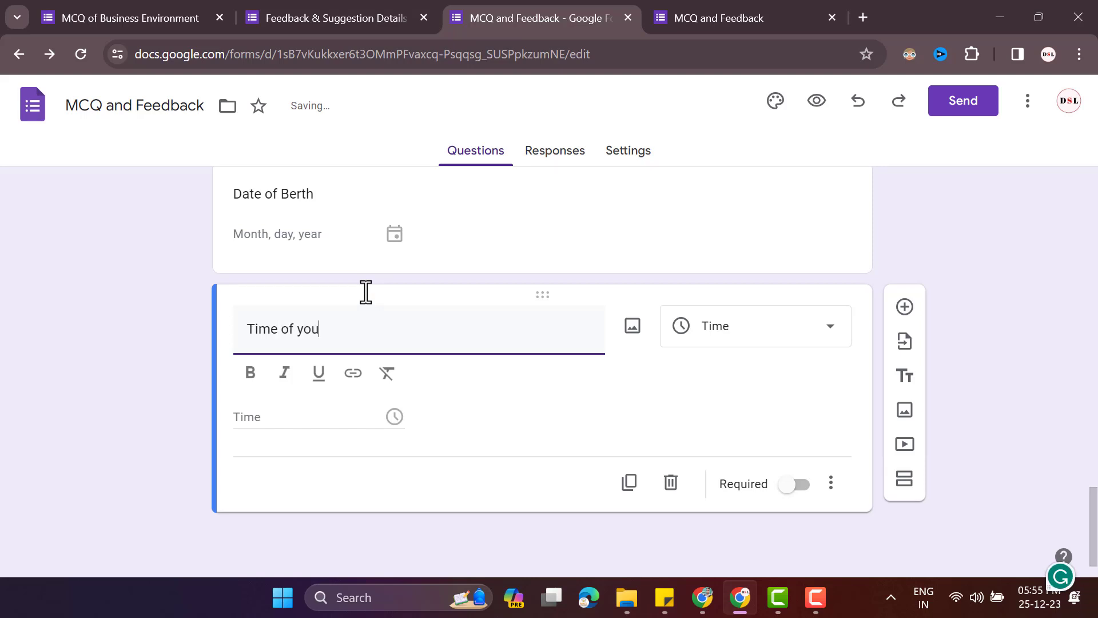
{"action": "type", "text": "e"}
{"action": "left_click", "coordinate": [794, 492]}
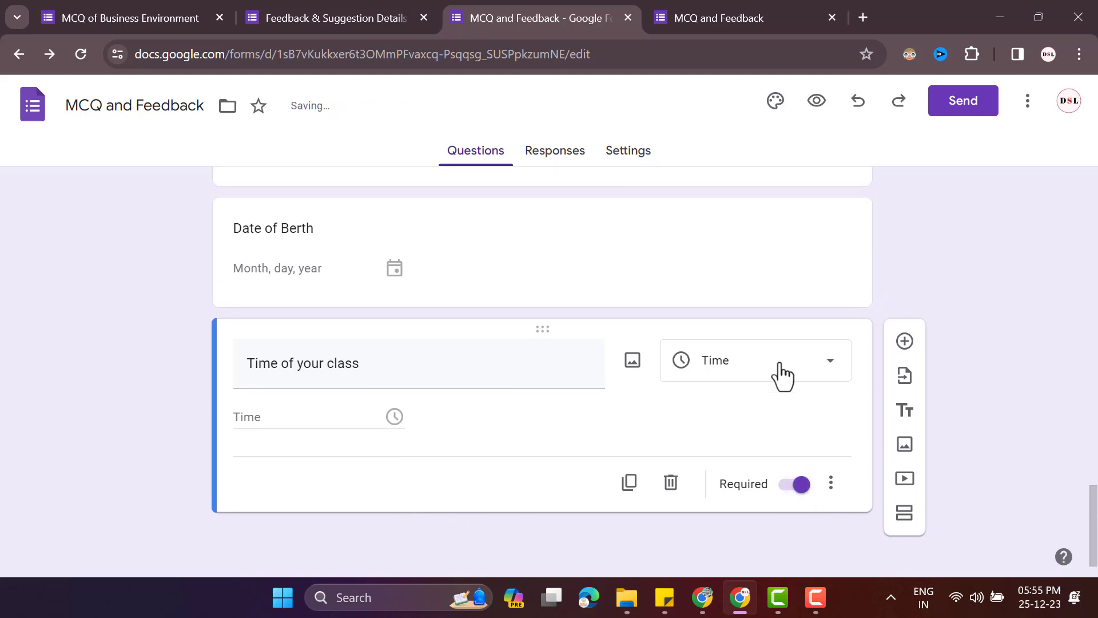
{"action": "scroll", "coordinate": [572, 372], "scroll_direction": "up", "scroll_amount": 12}
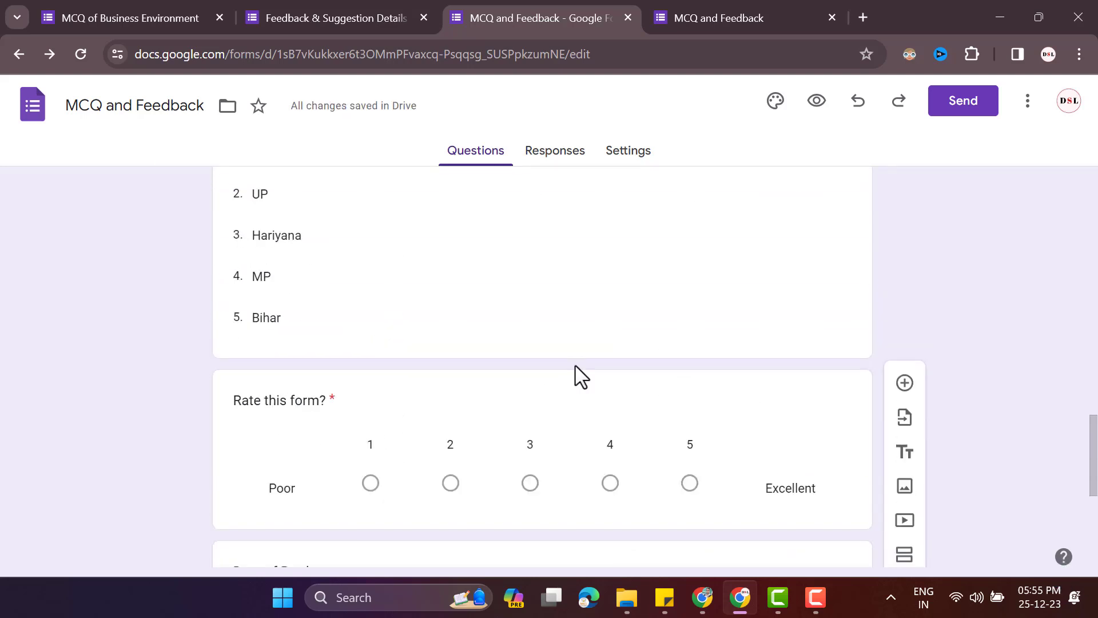
{"action": "scroll", "coordinate": [583, 358], "scroll_direction": "down", "scroll_amount": 9}
{"action": "scroll", "coordinate": [588, 355], "scroll_direction": "down", "scroll_amount": 3}
{"action": "left_click", "coordinate": [776, 363]}
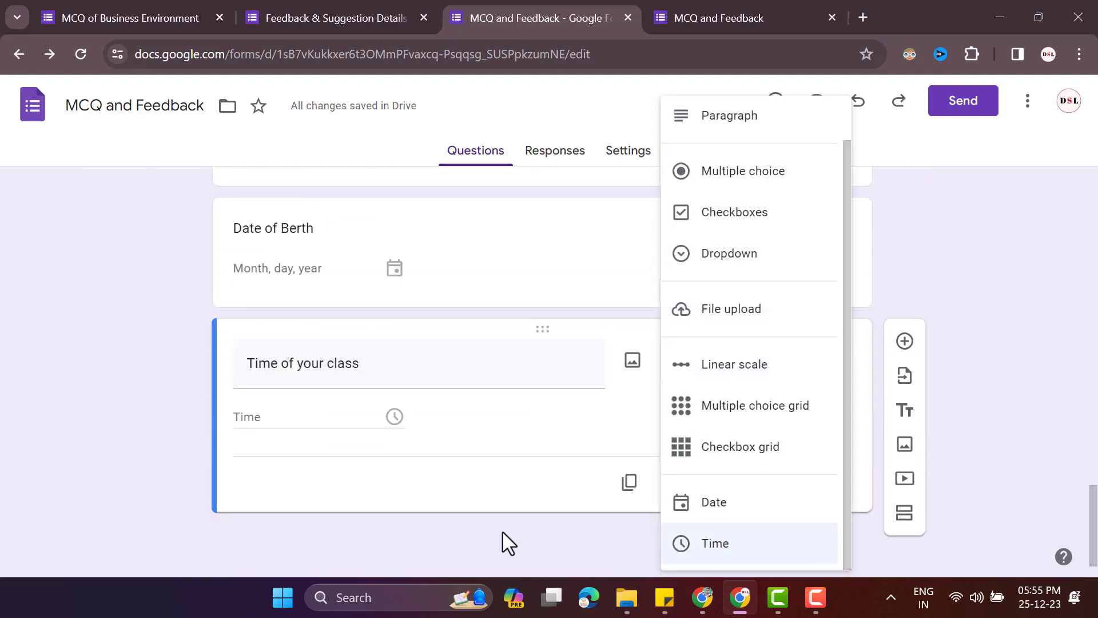
{"action": "left_click", "coordinate": [474, 541]}
{"action": "left_click", "coordinate": [829, 360]}
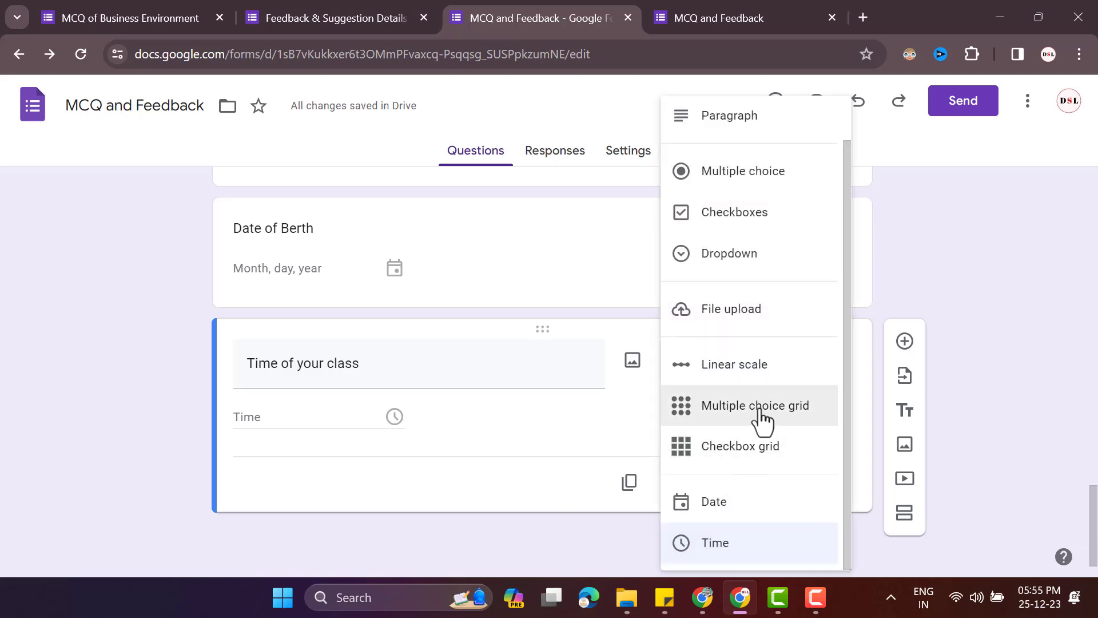
{"action": "left_click", "coordinate": [568, 515]}
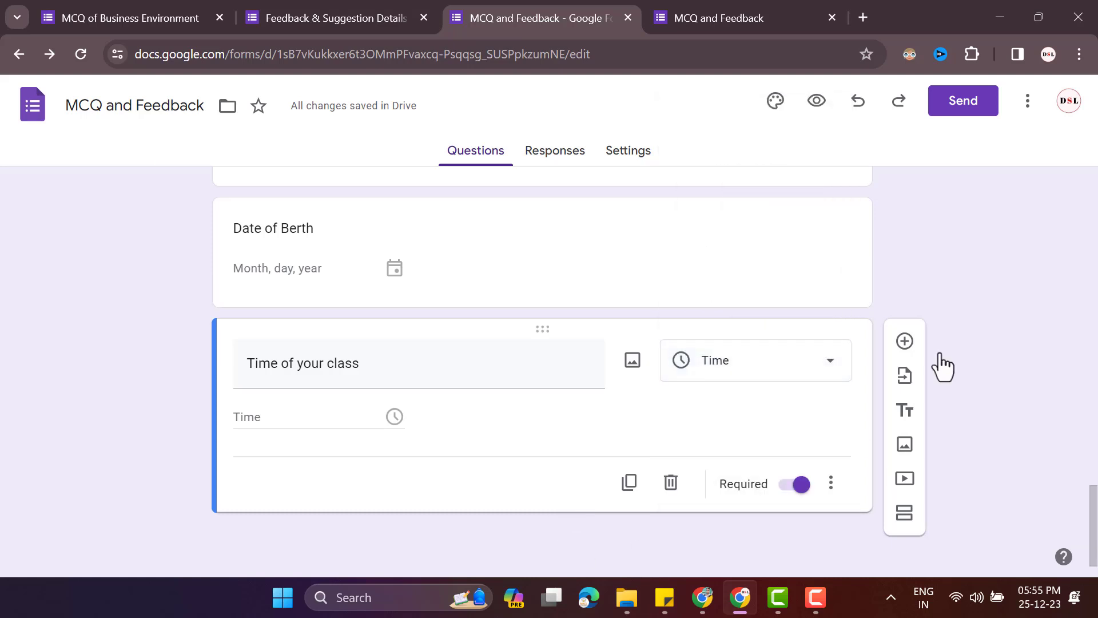
Step: Add a Multiple choice grid question after "Time of your class"
{"action": "left_click", "coordinate": [905, 344]}
{"action": "left_click", "coordinate": [803, 477]}
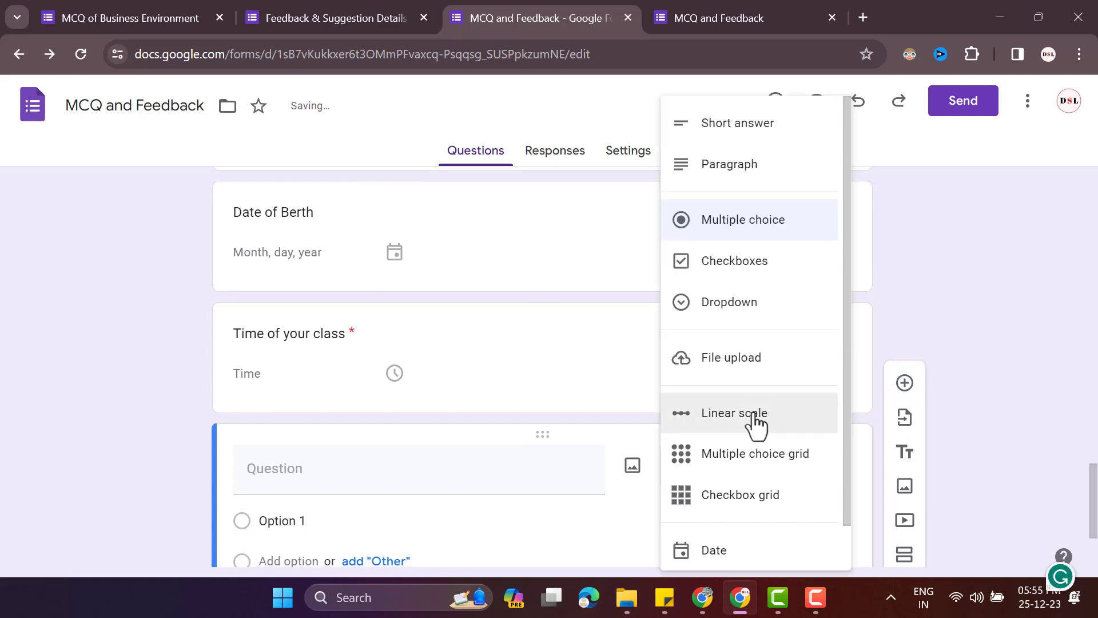
{"action": "left_click", "coordinate": [734, 458]}
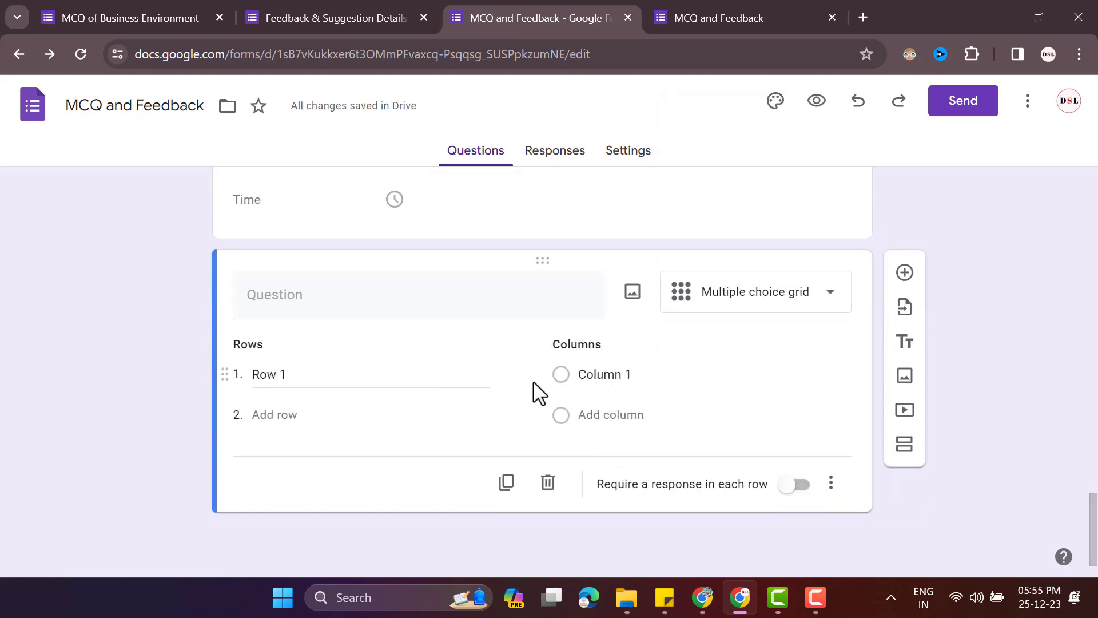
Step: Fill the multiple choice grid with rows "1" and "2" and columns "A" and "B"
{"action": "left_click", "coordinate": [277, 375]}
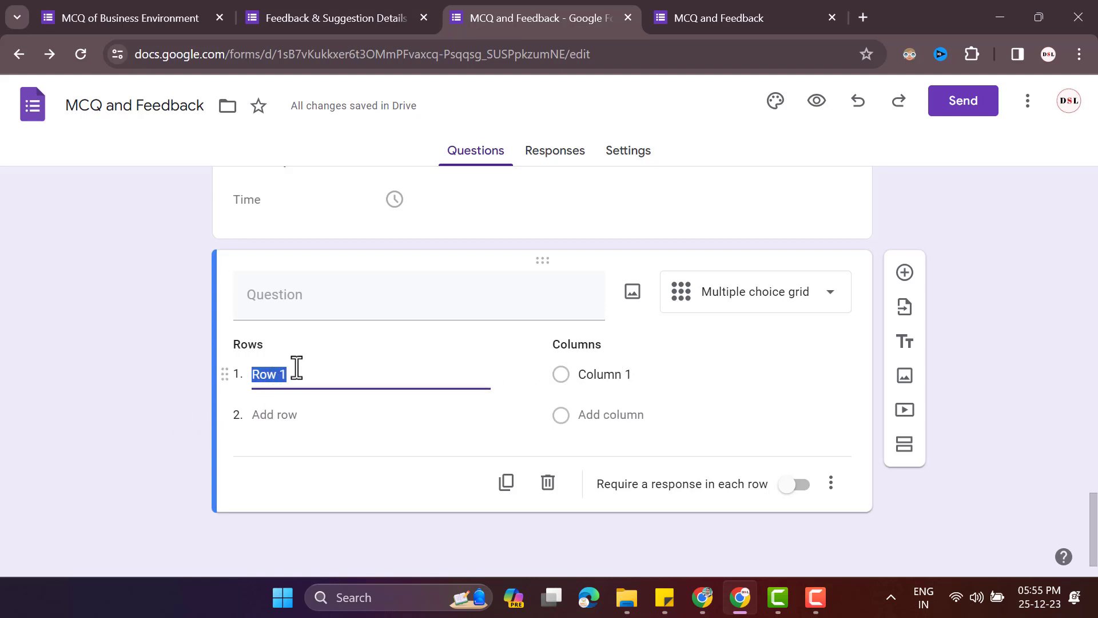
{"action": "left_click", "coordinate": [623, 375]}
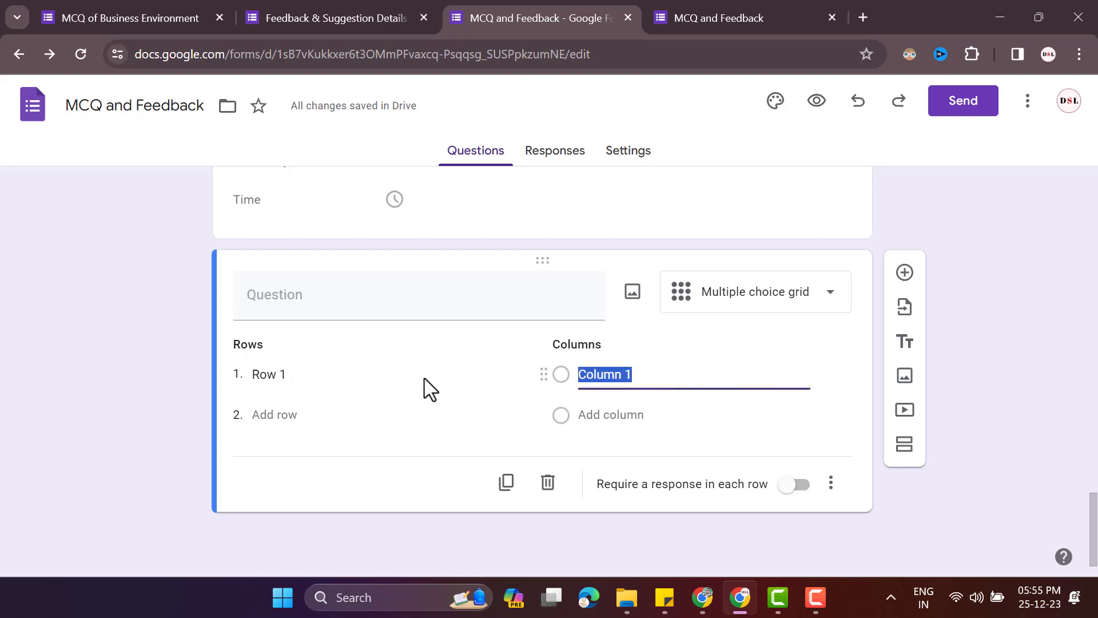
{"action": "left_click", "coordinate": [264, 372]}
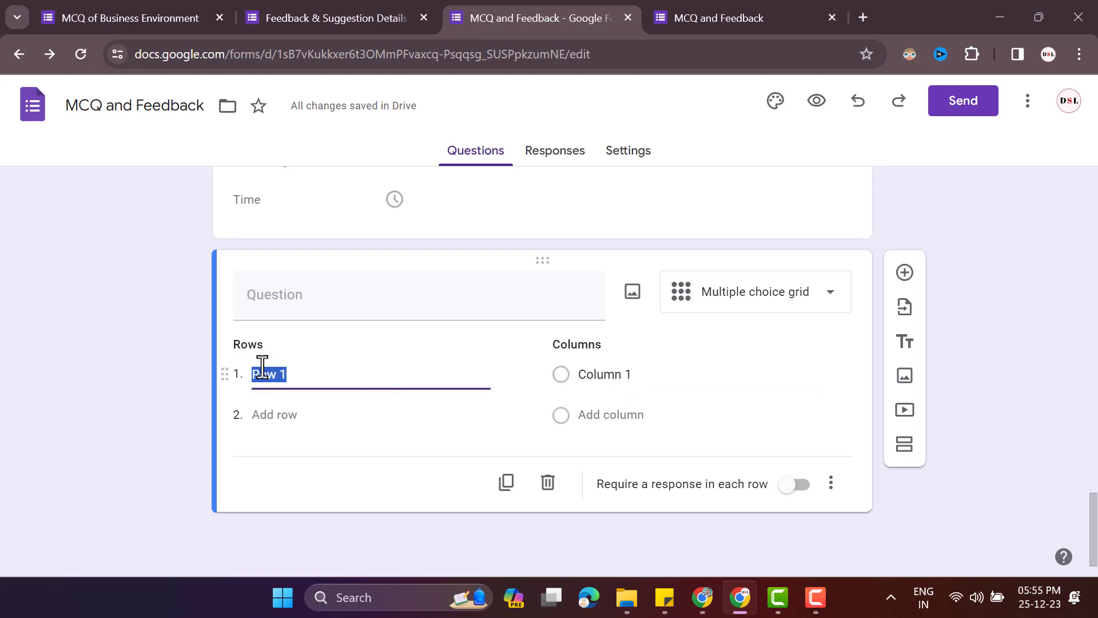
{"action": "type", "text": "1"}
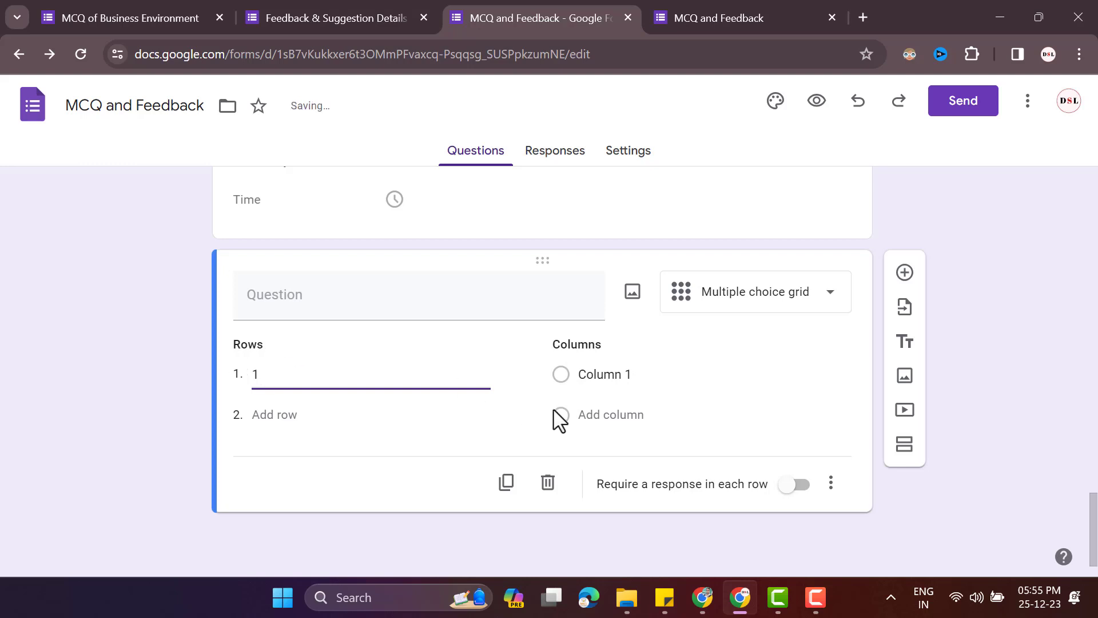
{"action": "left_click", "coordinate": [588, 371]}
{"action": "type", "text": "A"}
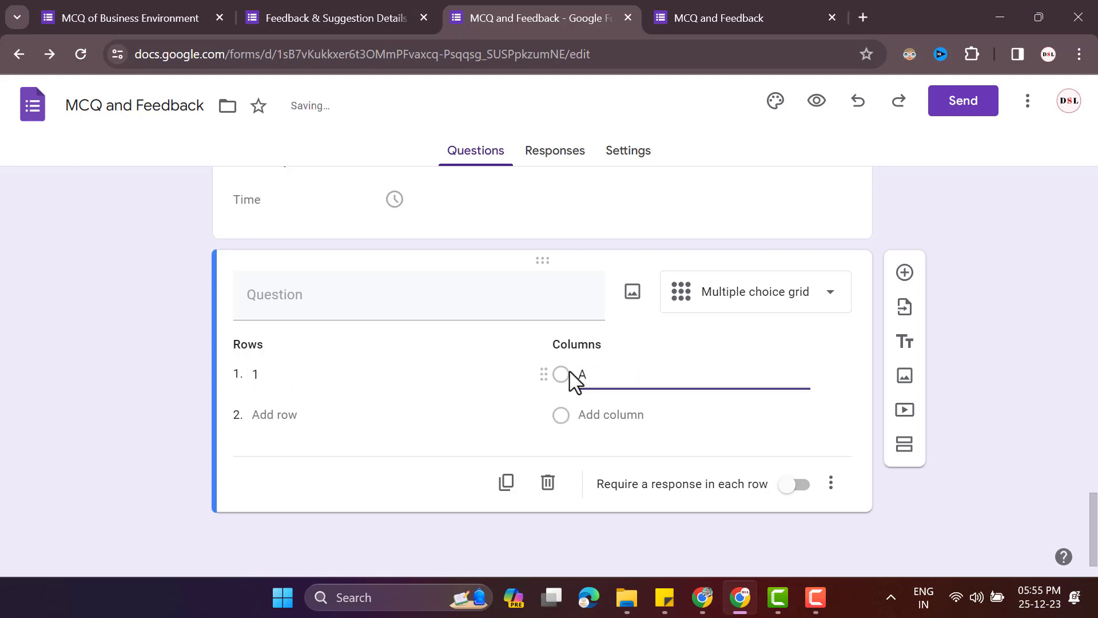
{"action": "left_click", "coordinate": [270, 417]}
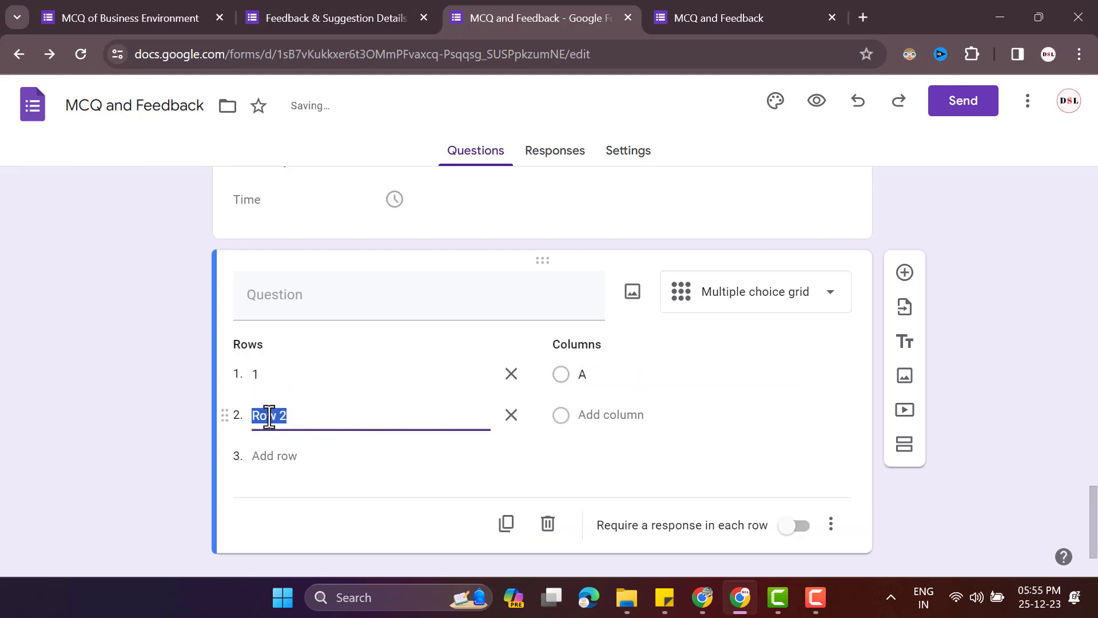
{"action": "left_click", "coordinate": [604, 414]}
{"action": "type", "text": "B"}
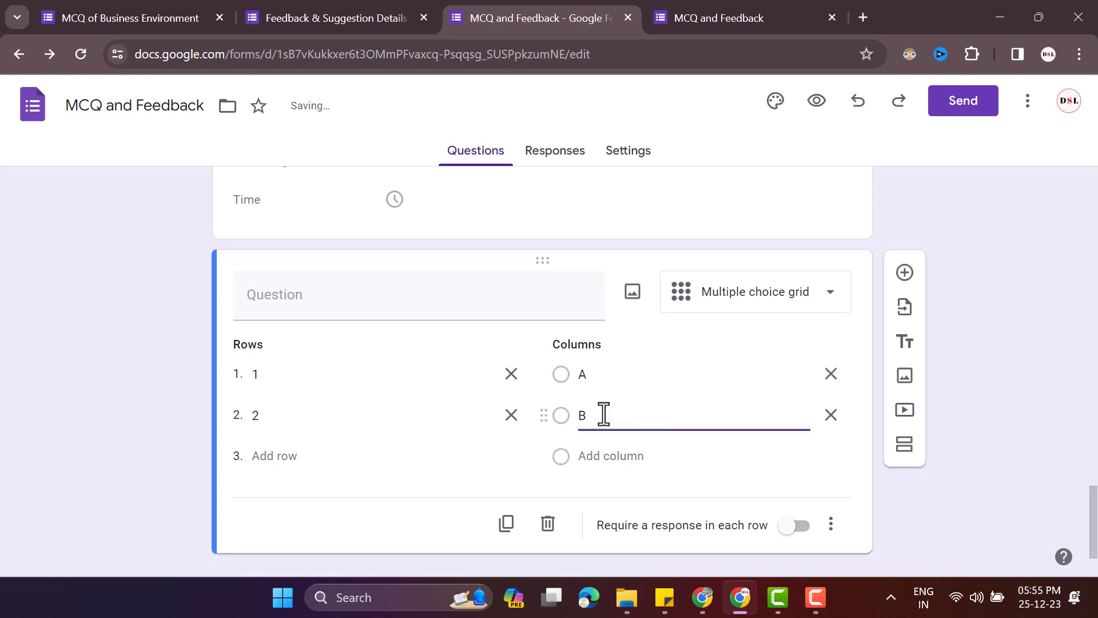
{"action": "left_click", "coordinate": [316, 526]}
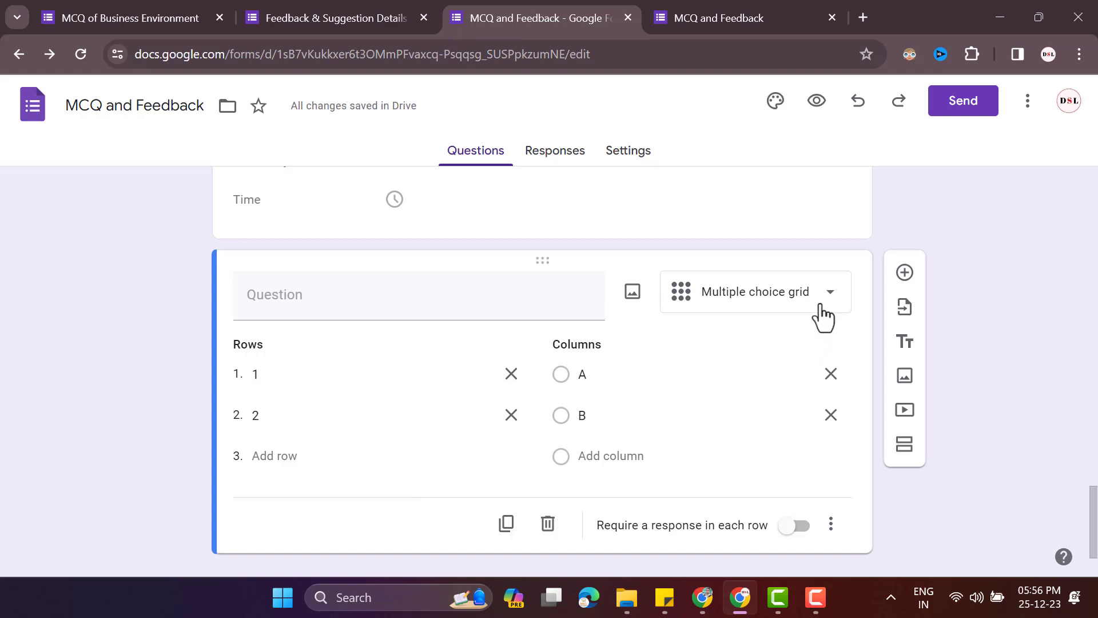
Step: Add a Checkbox grid question after the multiple choice grid
{"action": "left_click", "coordinate": [904, 273]}
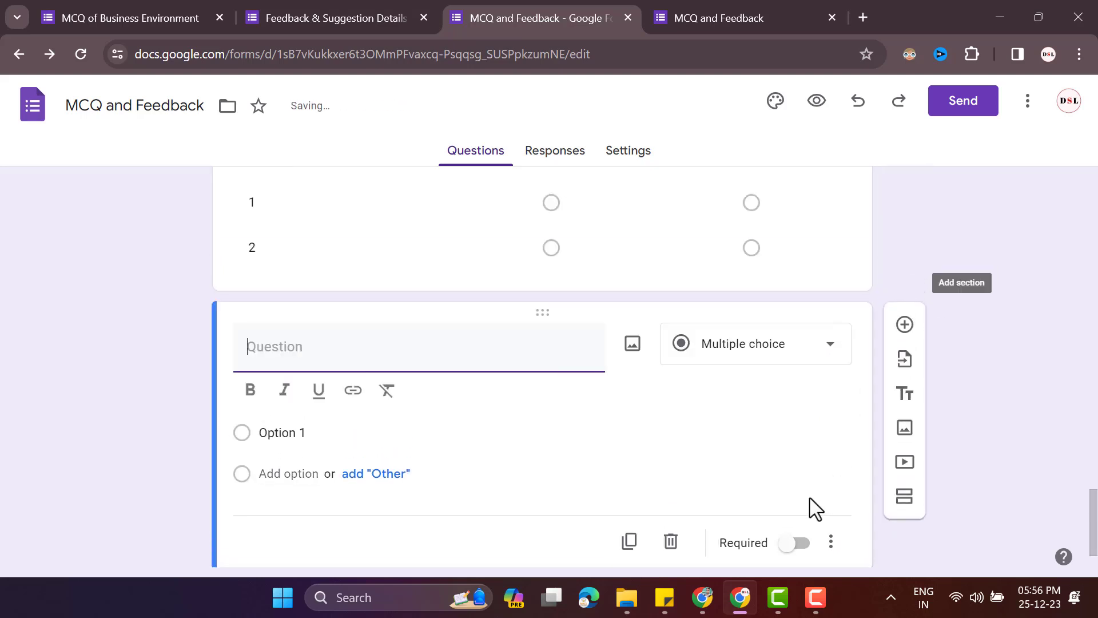
{"action": "left_click", "coordinate": [824, 350]}
{"action": "scroll", "coordinate": [769, 475], "scroll_direction": "down", "scroll_amount": 1}
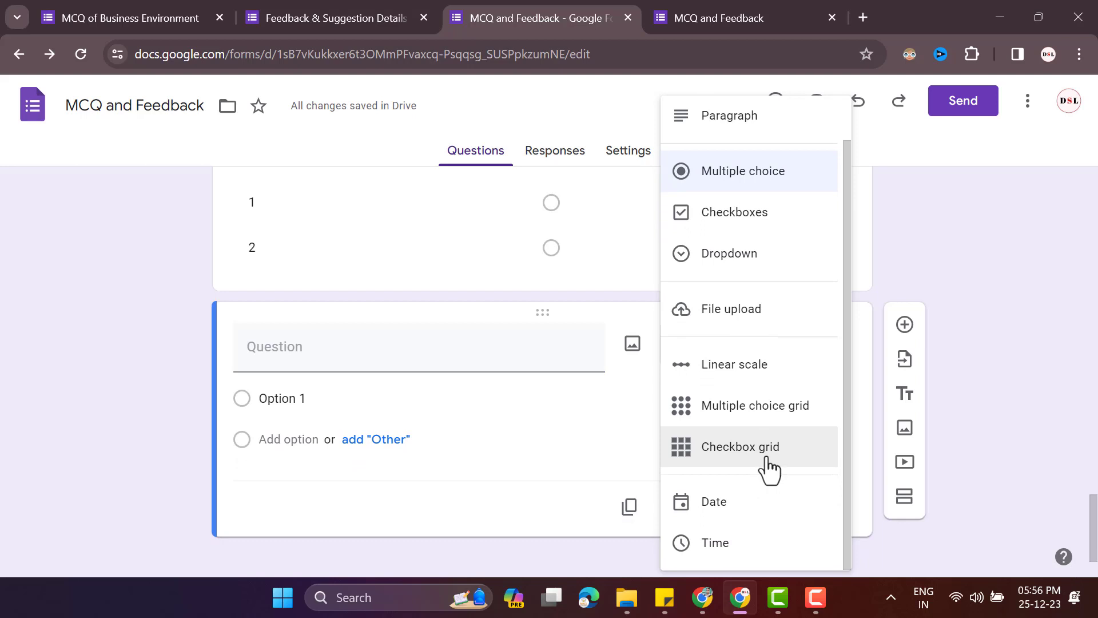
{"action": "left_click", "coordinate": [769, 458]}
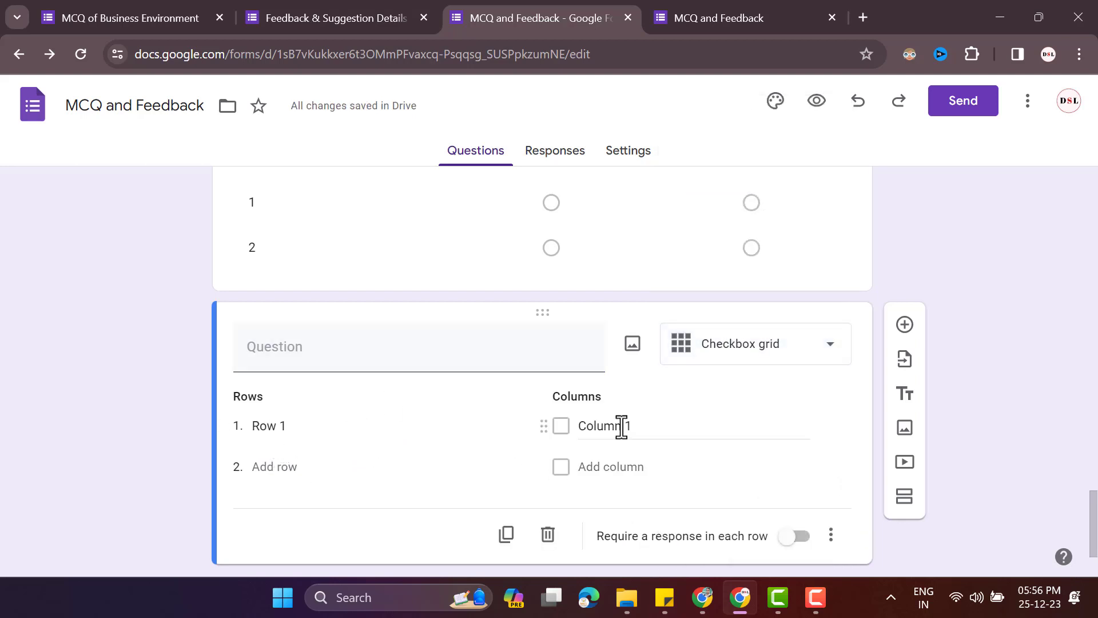
Step: Add "Row 2" and "Column 2" to the checkbox grid and require a response in each row
{"action": "left_click", "coordinate": [278, 430]}
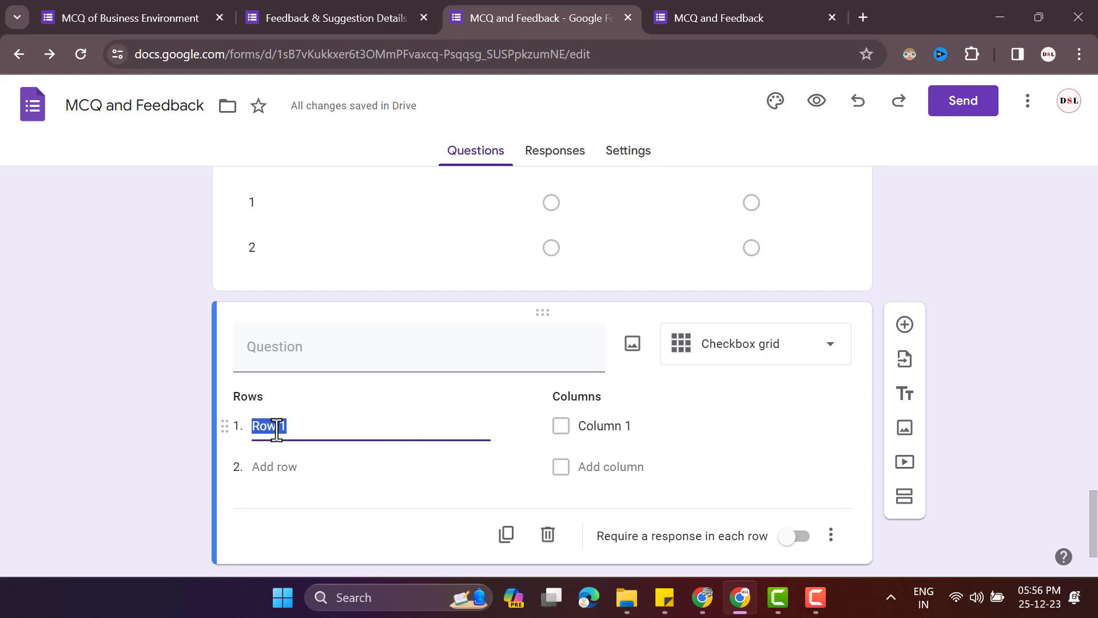
{"action": "left_click", "coordinate": [614, 426]}
{"action": "left_click", "coordinate": [284, 466]}
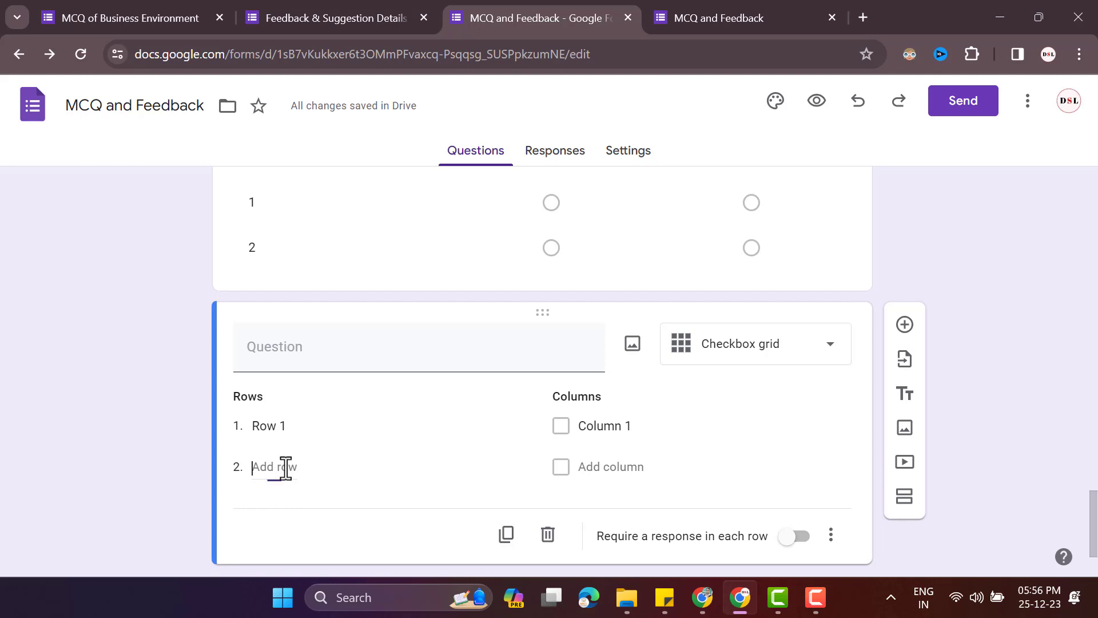
{"action": "left_click", "coordinate": [623, 465]}
{"action": "left_click", "coordinate": [626, 467]}
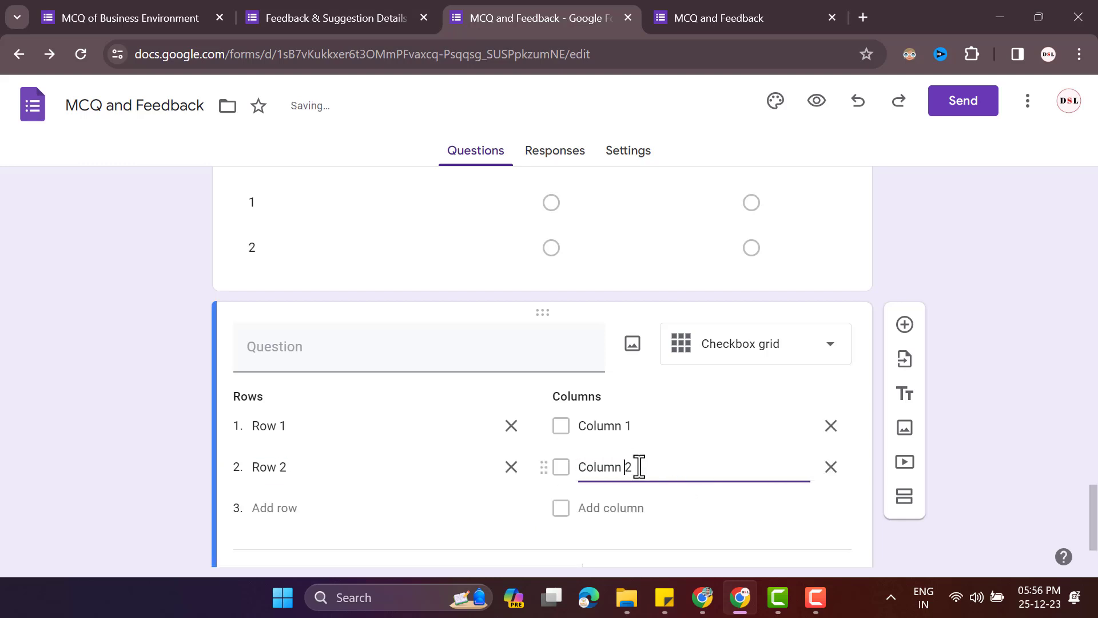
{"action": "scroll", "coordinate": [503, 466], "scroll_direction": "down", "scroll_amount": 2}
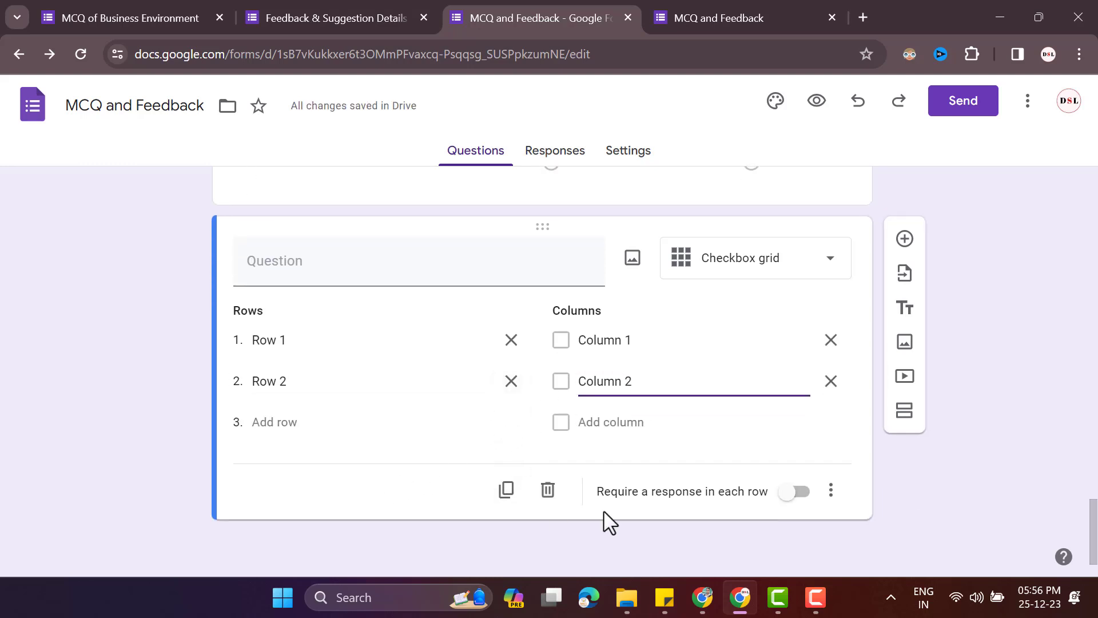
{"action": "left_click", "coordinate": [786, 493]}
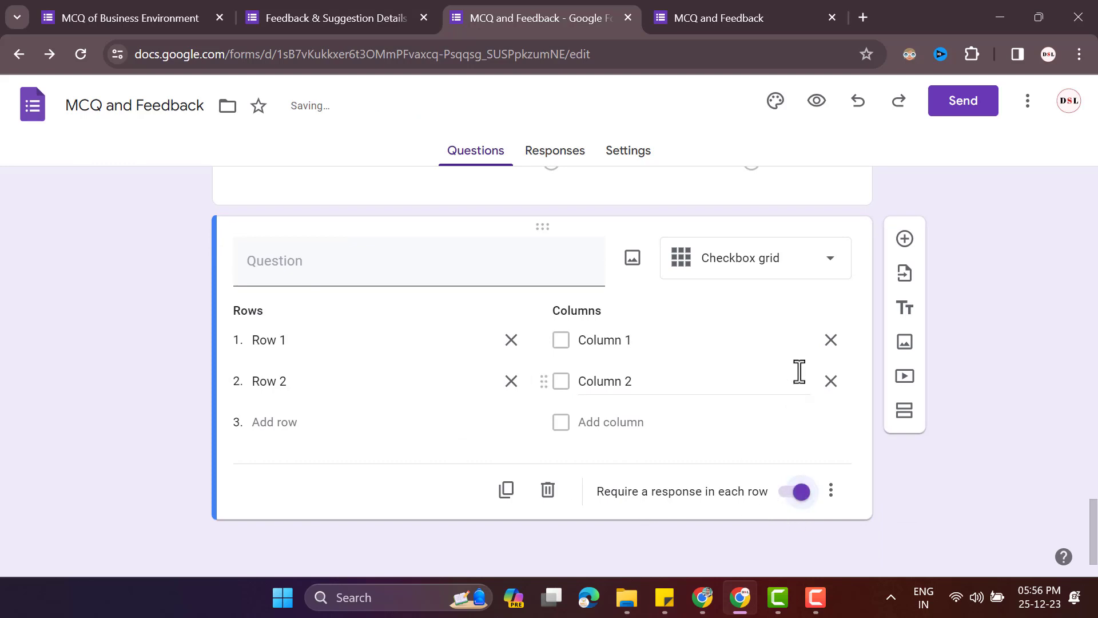
Step: Change the checkbox grid question to File upload and agree to let respondents upload files to Drive
{"action": "left_click", "coordinate": [830, 259]}
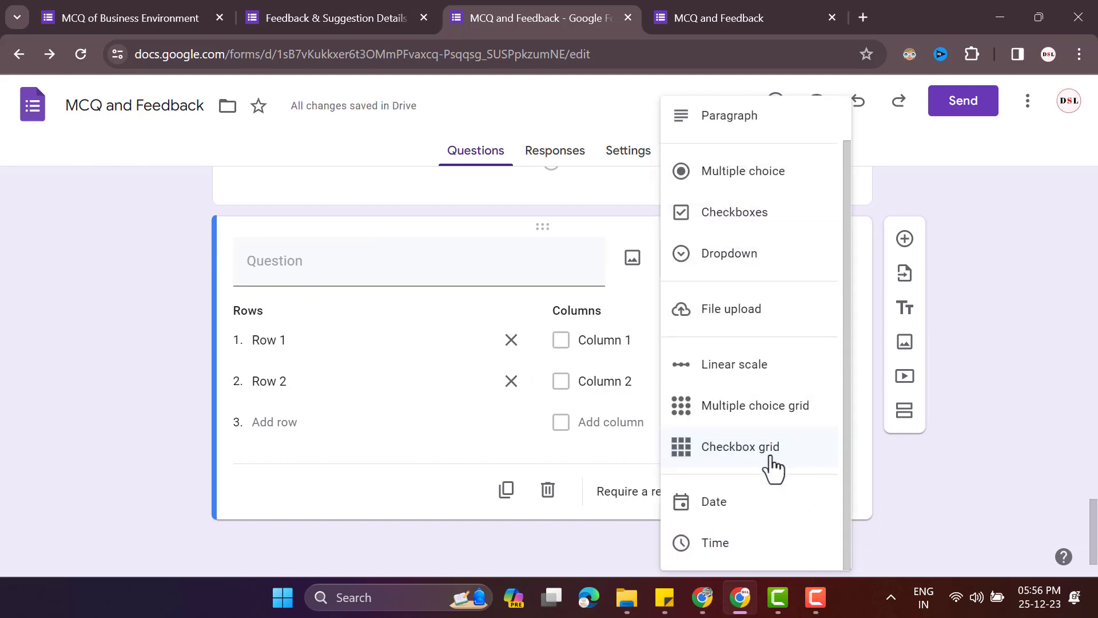
{"action": "scroll", "coordinate": [758, 451], "scroll_direction": "up", "scroll_amount": 1}
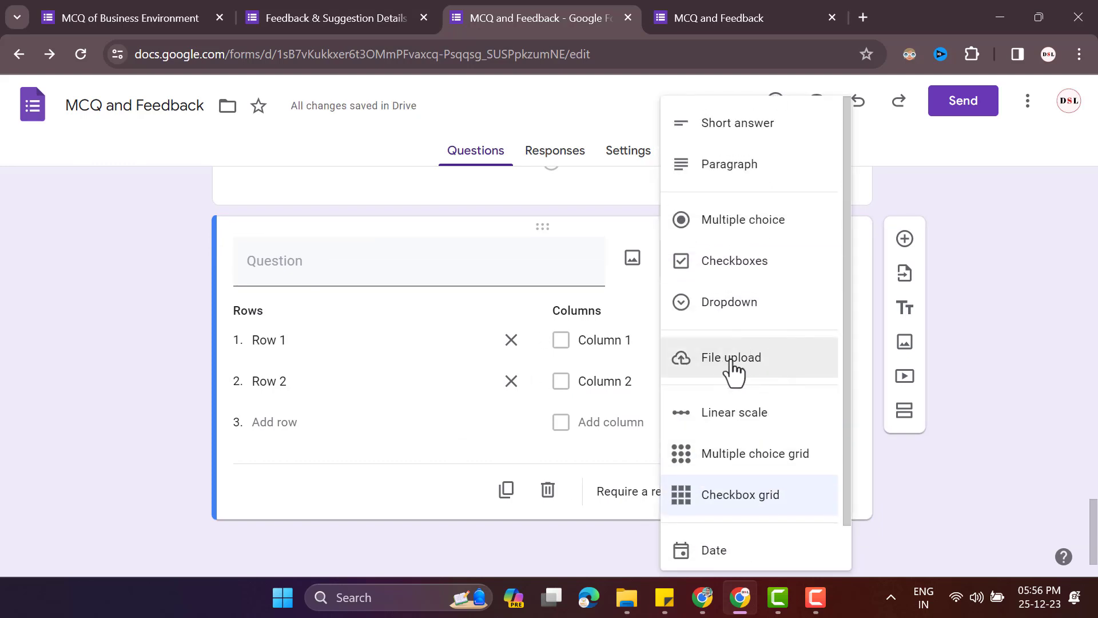
{"action": "left_click", "coordinate": [759, 378]}
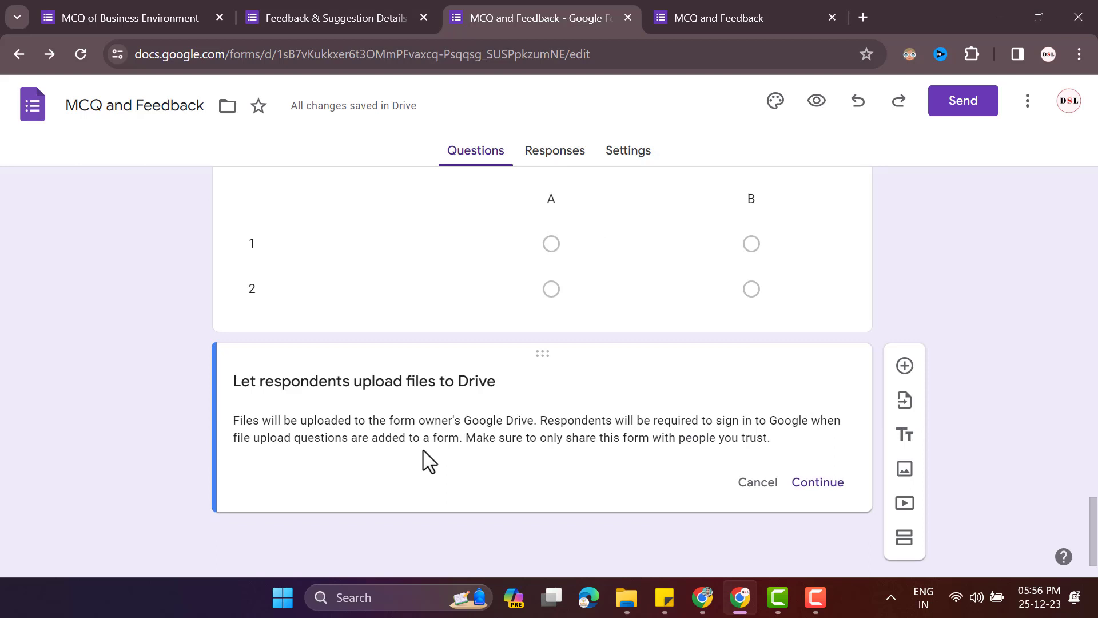
{"action": "left_click", "coordinate": [822, 486]}
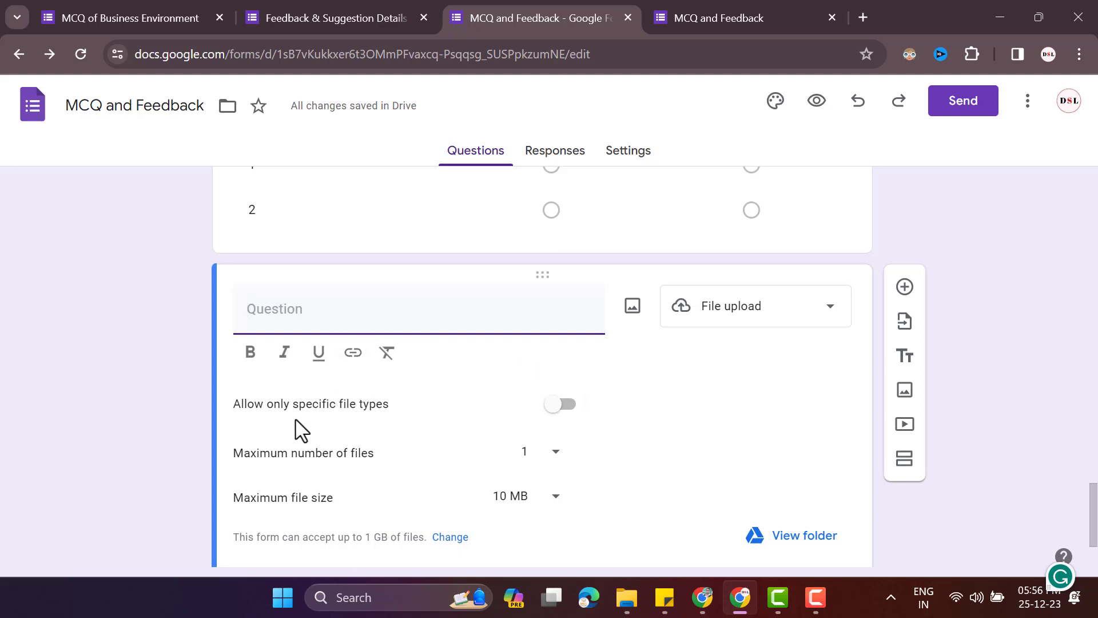
Step: Restrict the file upload question to the Document, Presentation, PDF and Image file types
{"action": "left_click", "coordinate": [568, 416]}
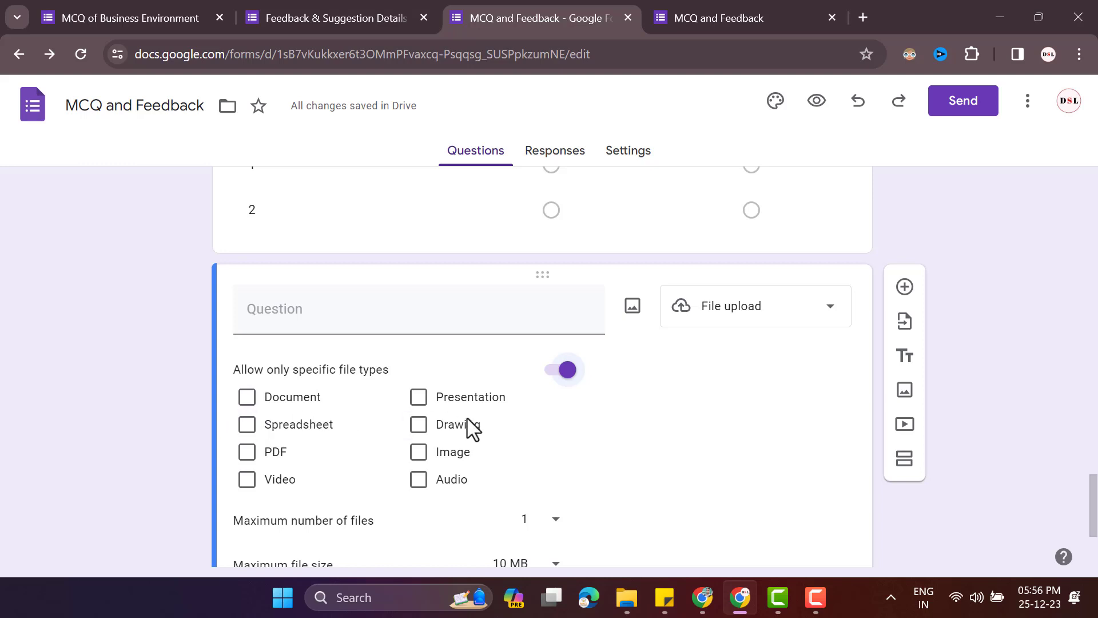
{"action": "left_click", "coordinate": [248, 453]}
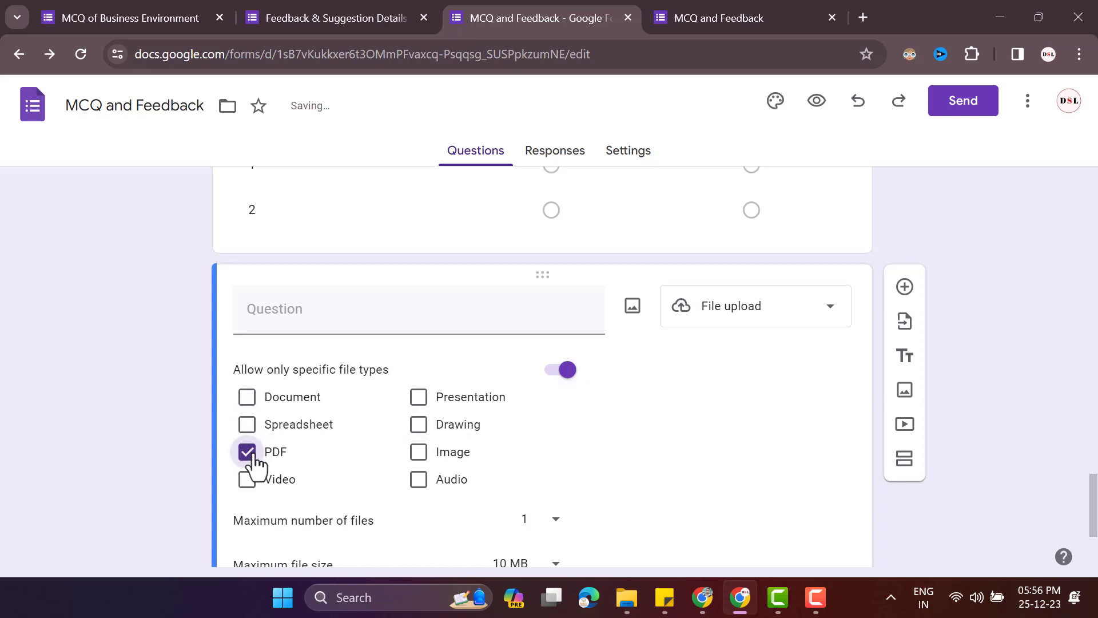
{"action": "left_click", "coordinate": [420, 452]}
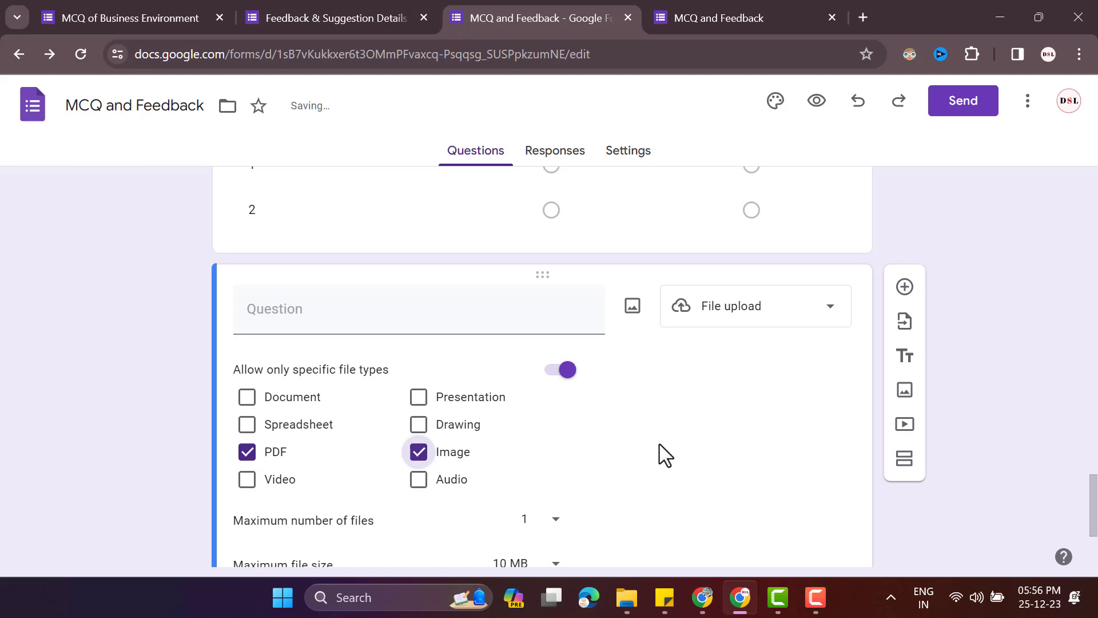
{"action": "left_click", "coordinate": [418, 397]}
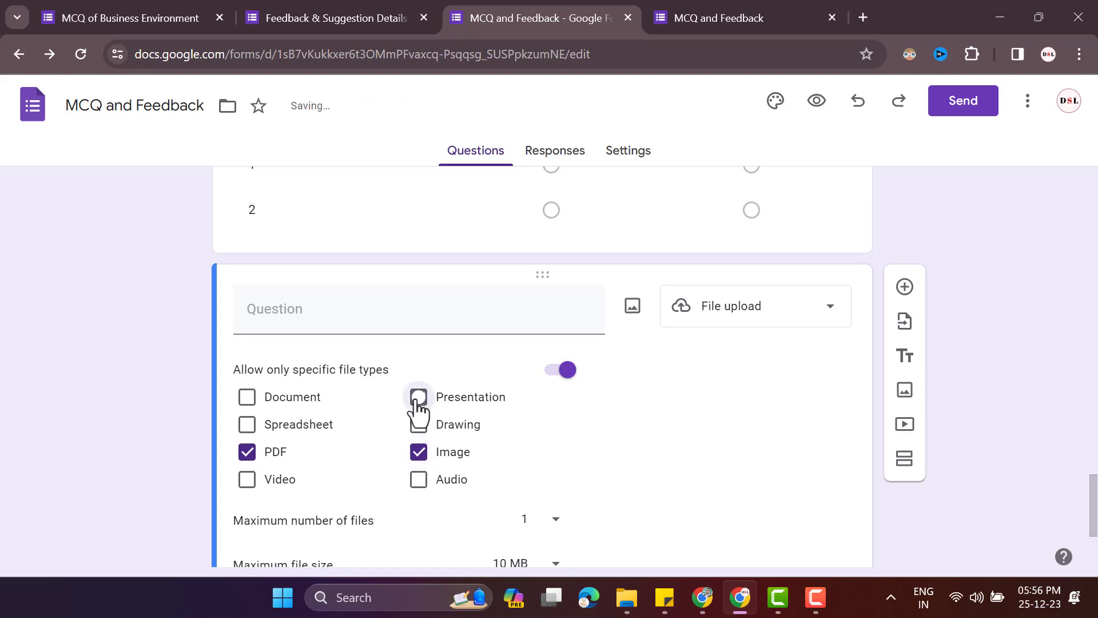
{"action": "left_click", "coordinate": [247, 399]}
Step: Limit the file upload question to a maximum of 5 files and a maximum file size of 1 MB
{"action": "scroll", "coordinate": [580, 399], "scroll_direction": "down", "scroll_amount": 2}
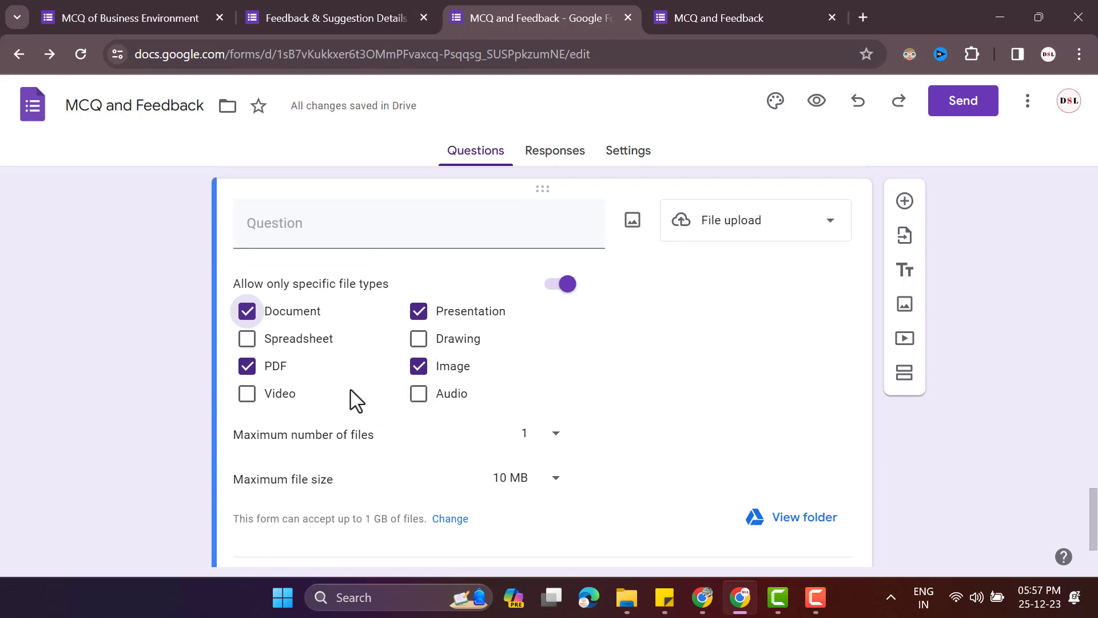
{"action": "scroll", "coordinate": [685, 398], "scroll_direction": "down", "scroll_amount": 2}
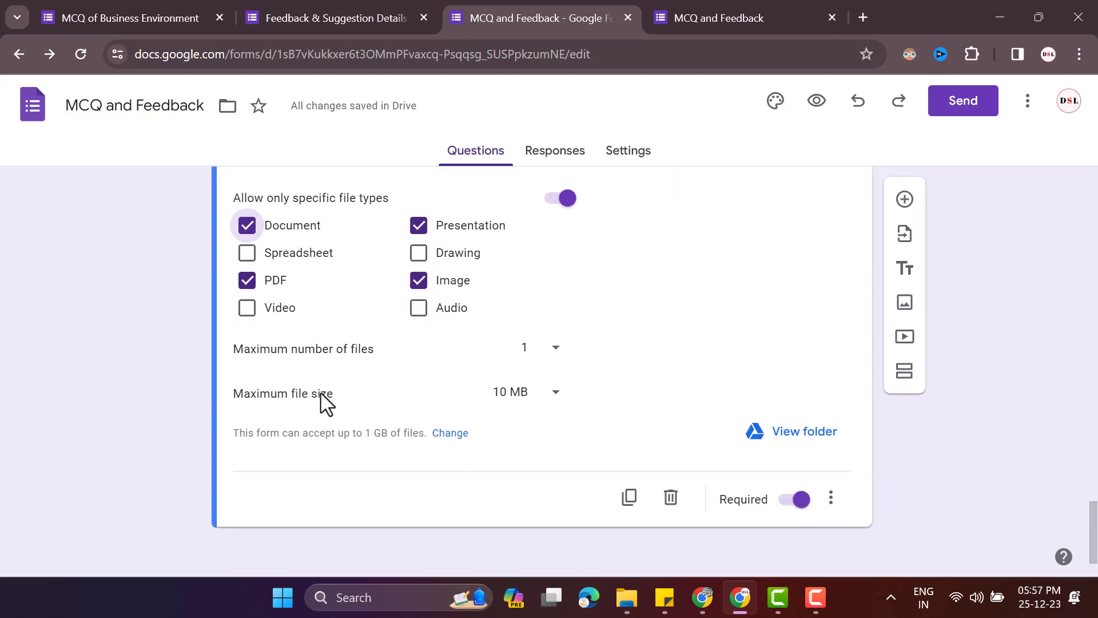
{"action": "left_click", "coordinate": [534, 353]}
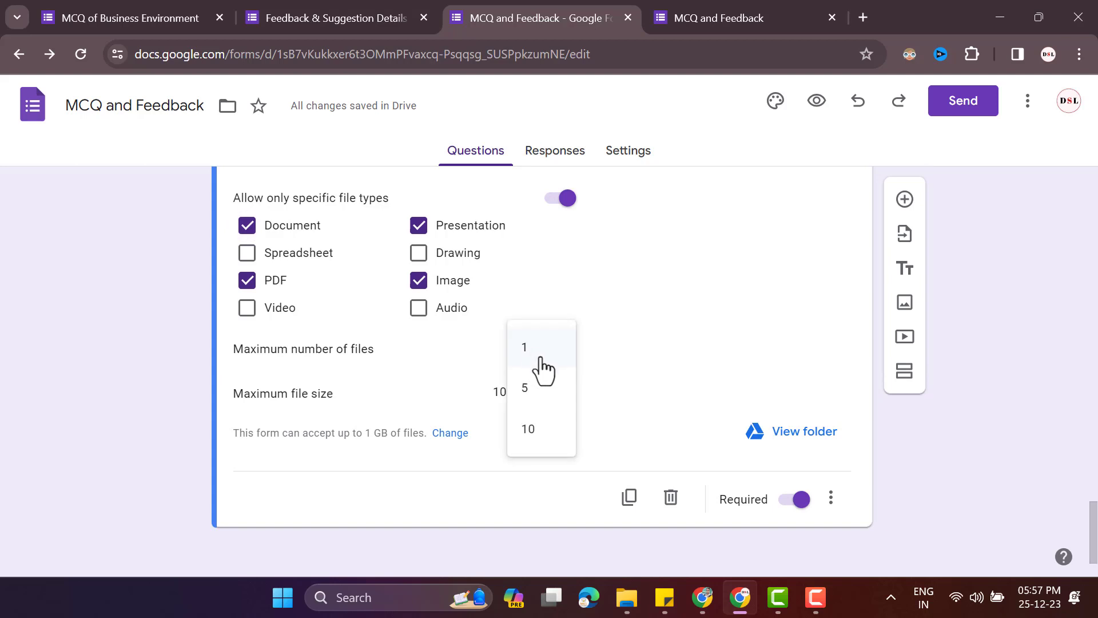
{"action": "left_click", "coordinate": [526, 390]}
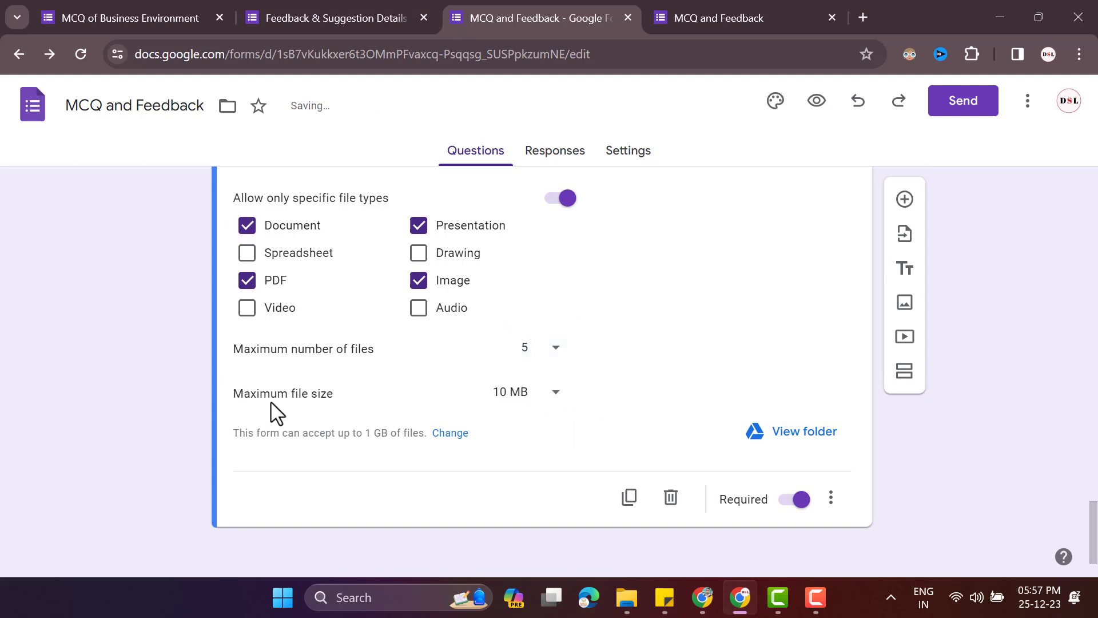
{"action": "left_click", "coordinate": [555, 398]}
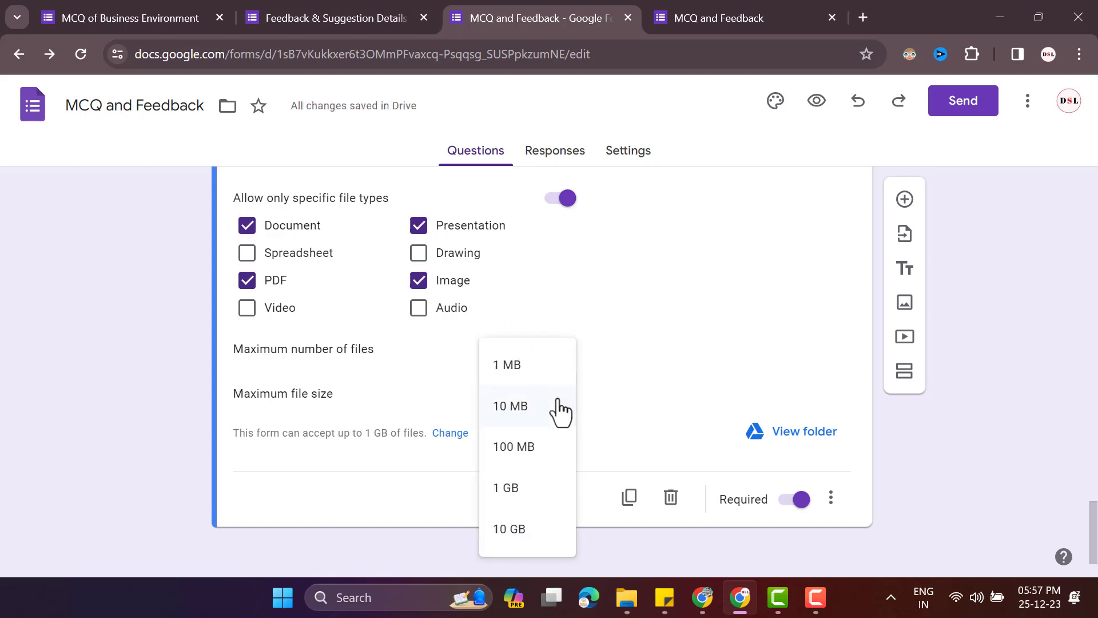
{"action": "left_click", "coordinate": [527, 371]}
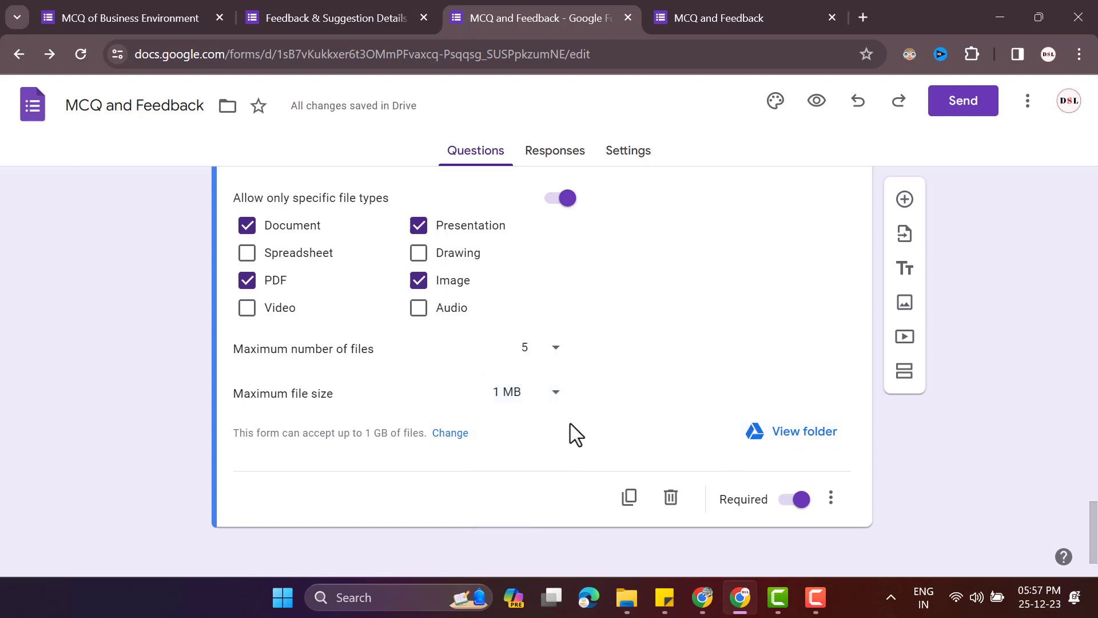
Step: Title the file upload question "Upload Documents"
{"action": "scroll", "coordinate": [600, 432], "scroll_direction": "up", "scroll_amount": 3}
{"action": "left_click", "coordinate": [410, 311]}
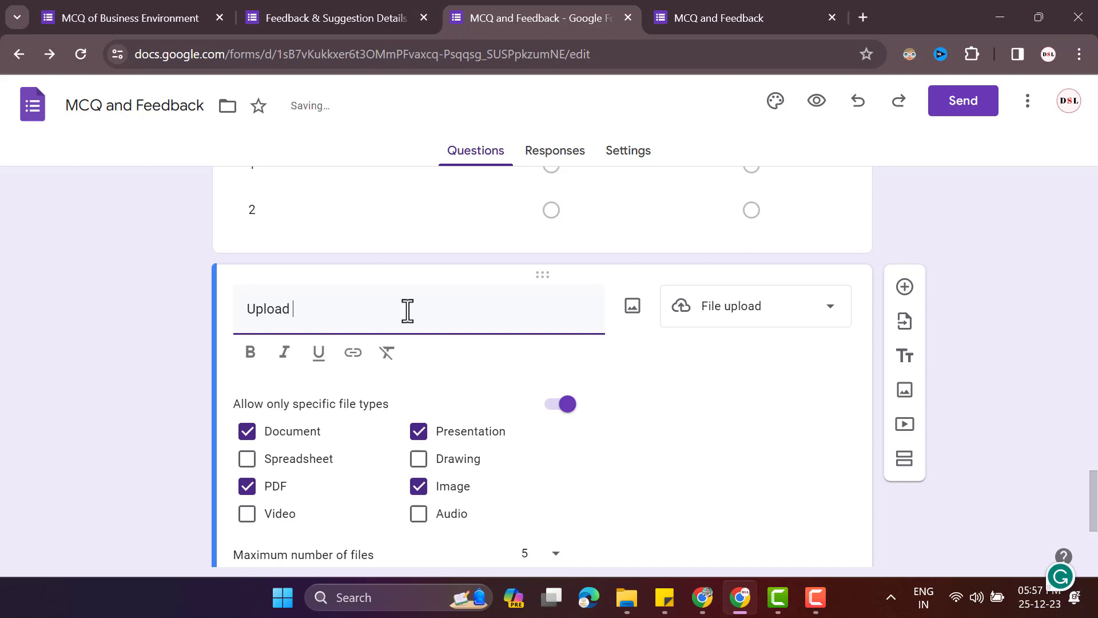
{"action": "type", "text": "Upload D"}
{"action": "type", "text": "ocuments"}
{"action": "left_click", "coordinate": [876, 350]}
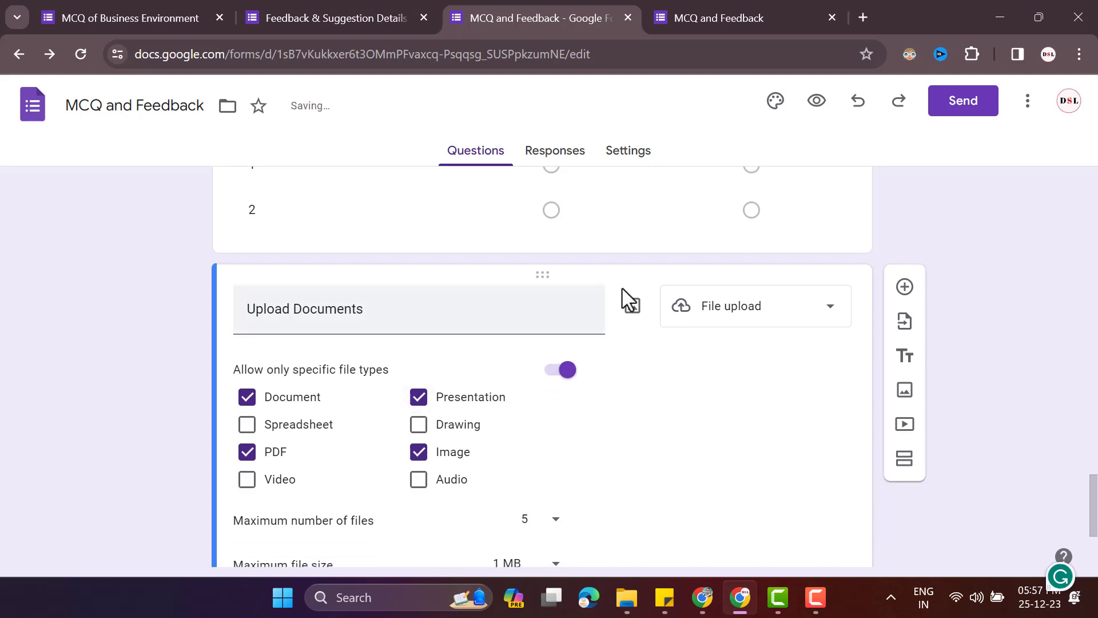
{"action": "scroll", "coordinate": [594, 327], "scroll_direction": "down", "scroll_amount": 1}
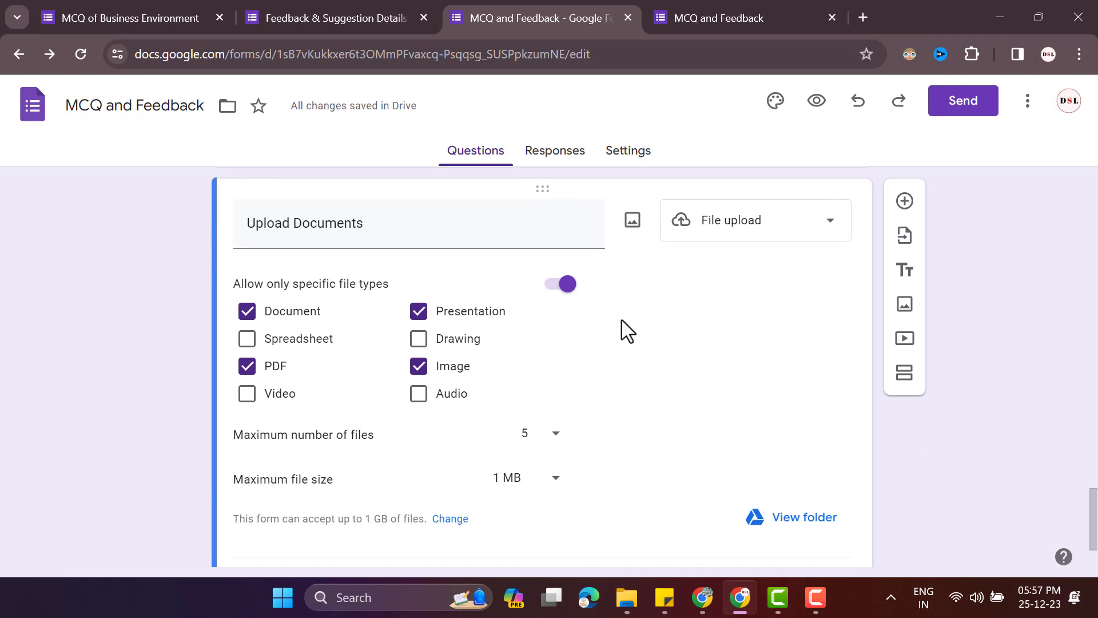
Step: Move the "Date of Berth" question up to directly below the "Your name?" question
{"action": "scroll", "coordinate": [628, 331], "scroll_direction": "up", "scroll_amount": 9}
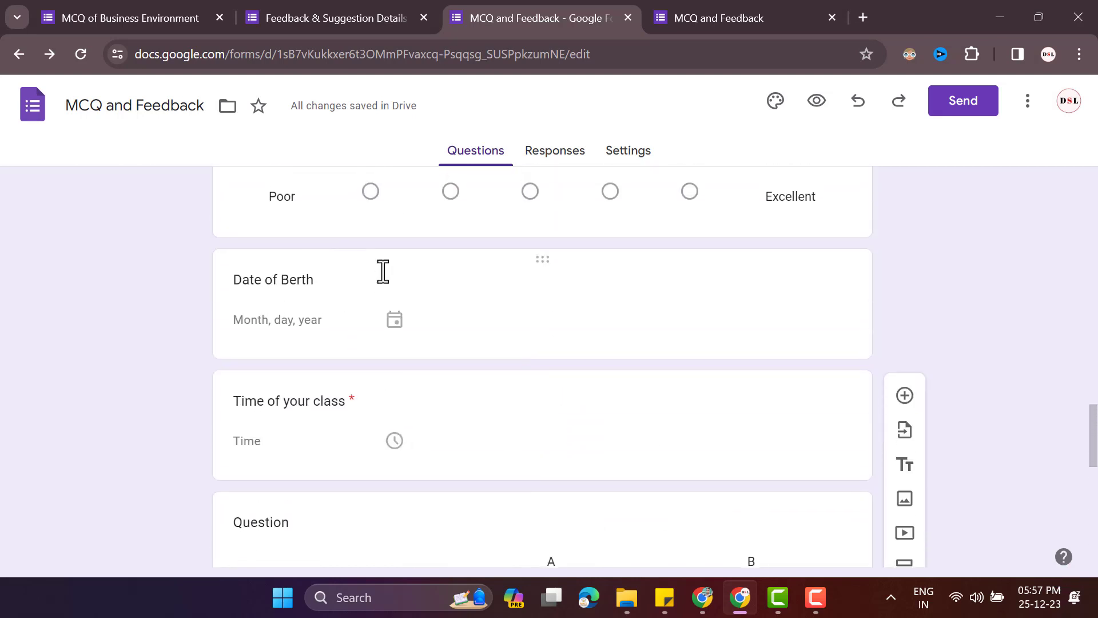
{"action": "scroll", "coordinate": [331, 280], "scroll_direction": "up", "scroll_amount": 10}
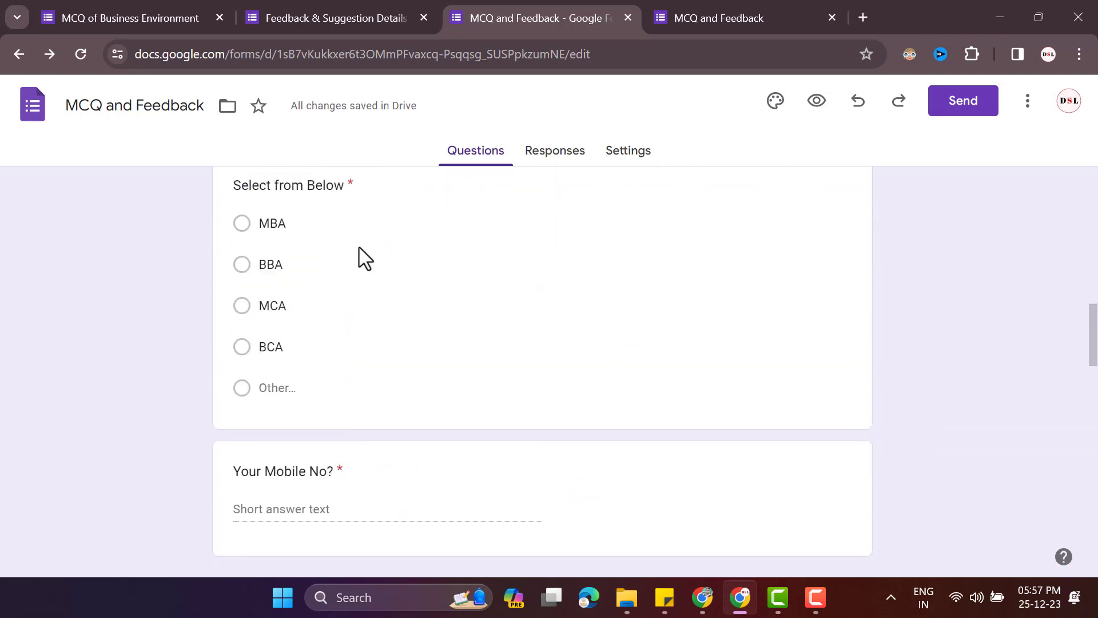
{"action": "scroll", "coordinate": [365, 258], "scroll_direction": "up", "scroll_amount": 15}
{"action": "scroll", "coordinate": [385, 301], "scroll_direction": "down", "scroll_amount": 20}
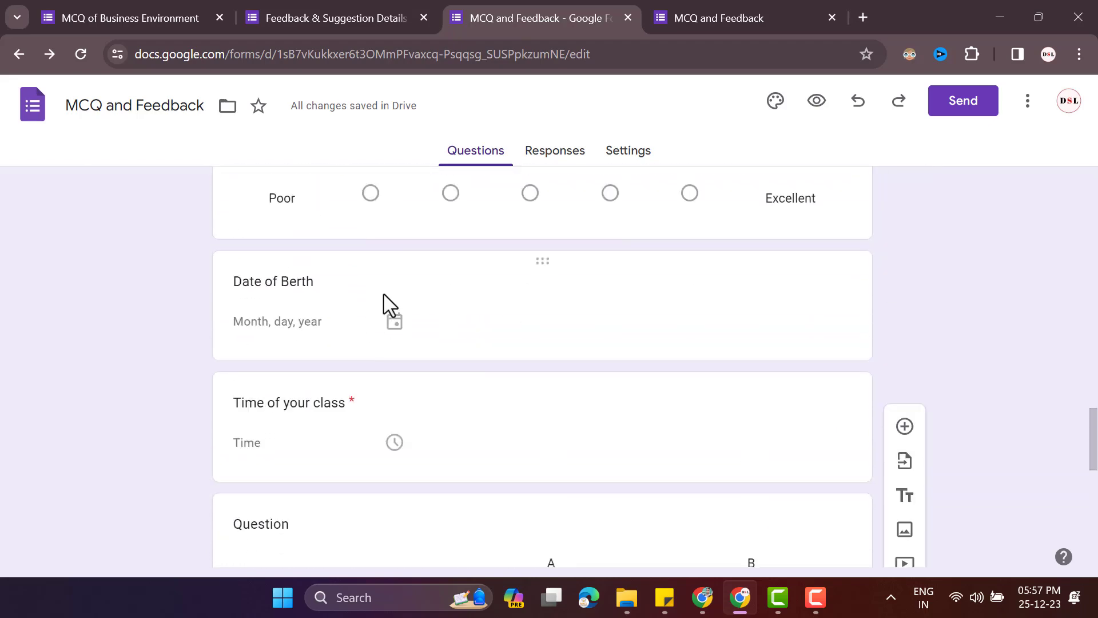
{"action": "scroll", "coordinate": [391, 303], "scroll_direction": "up", "scroll_amount": 1}
{"action": "left_click_drag", "start_coordinate": [547, 305], "coordinate": [550, 338]}
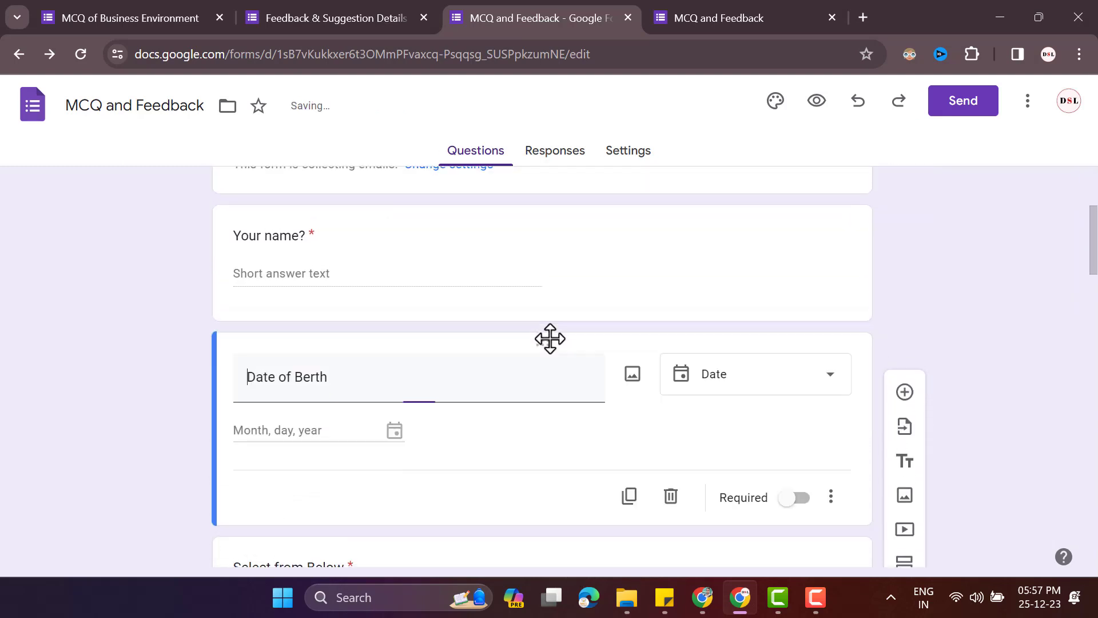
Step: Add a new section directly after the "Your Mobile No?" question
{"action": "scroll", "coordinate": [939, 365], "scroll_direction": "down", "scroll_amount": 4}
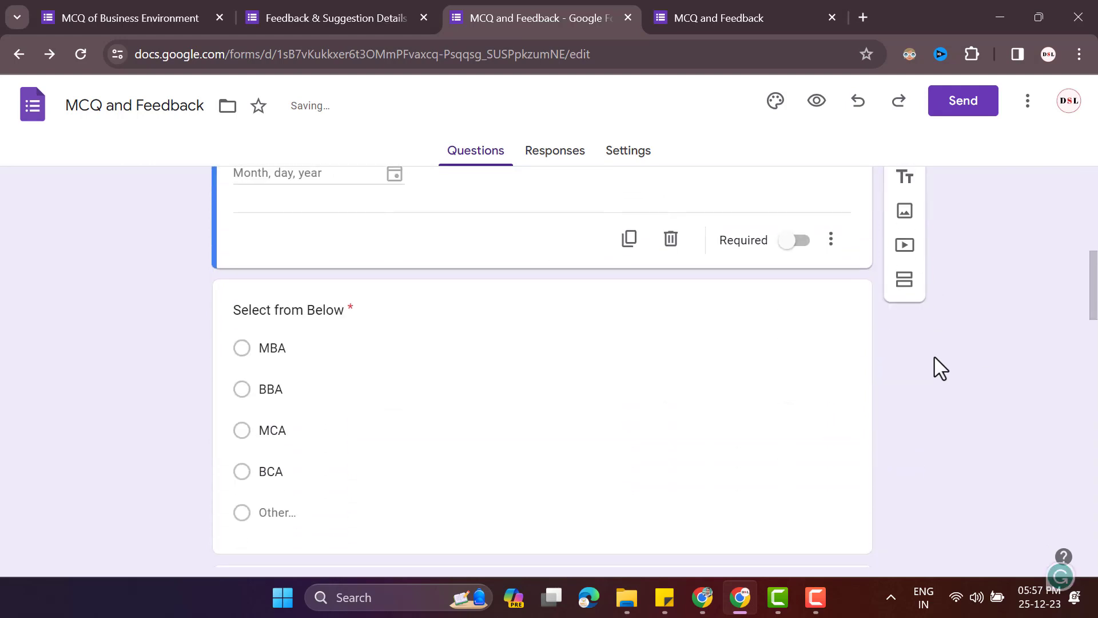
{"action": "scroll", "coordinate": [932, 352], "scroll_direction": "up", "scroll_amount": 5}
{"action": "scroll", "coordinate": [412, 274], "scroll_direction": "down", "scroll_amount": 7}
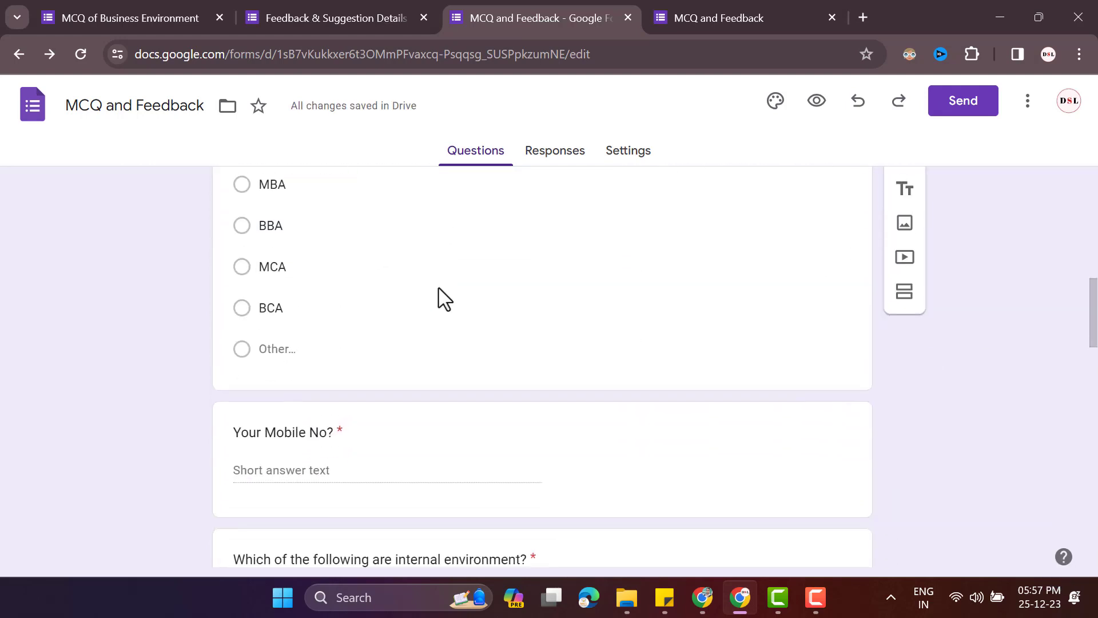
{"action": "scroll", "coordinate": [445, 299], "scroll_direction": "down", "scroll_amount": 3}
{"action": "scroll", "coordinate": [447, 301], "scroll_direction": "up", "scroll_amount": 4}
{"action": "scroll", "coordinate": [446, 301], "scroll_direction": "down", "scroll_amount": 3}
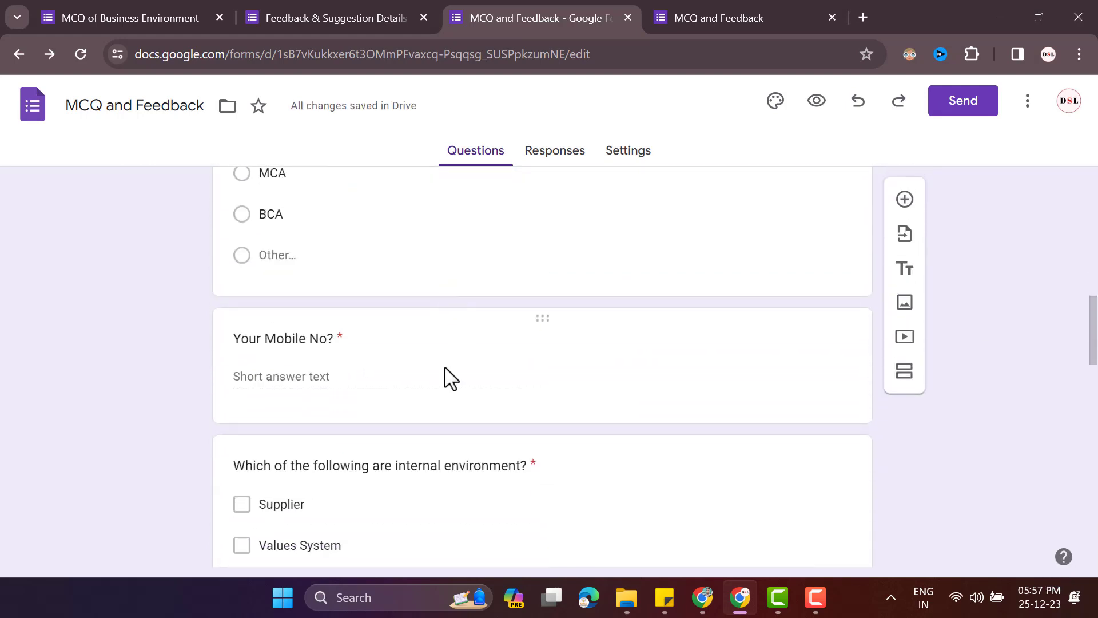
{"action": "scroll", "coordinate": [457, 366], "scroll_direction": "down", "scroll_amount": 3}
{"action": "scroll", "coordinate": [503, 349], "scroll_direction": "up", "scroll_amount": 2}
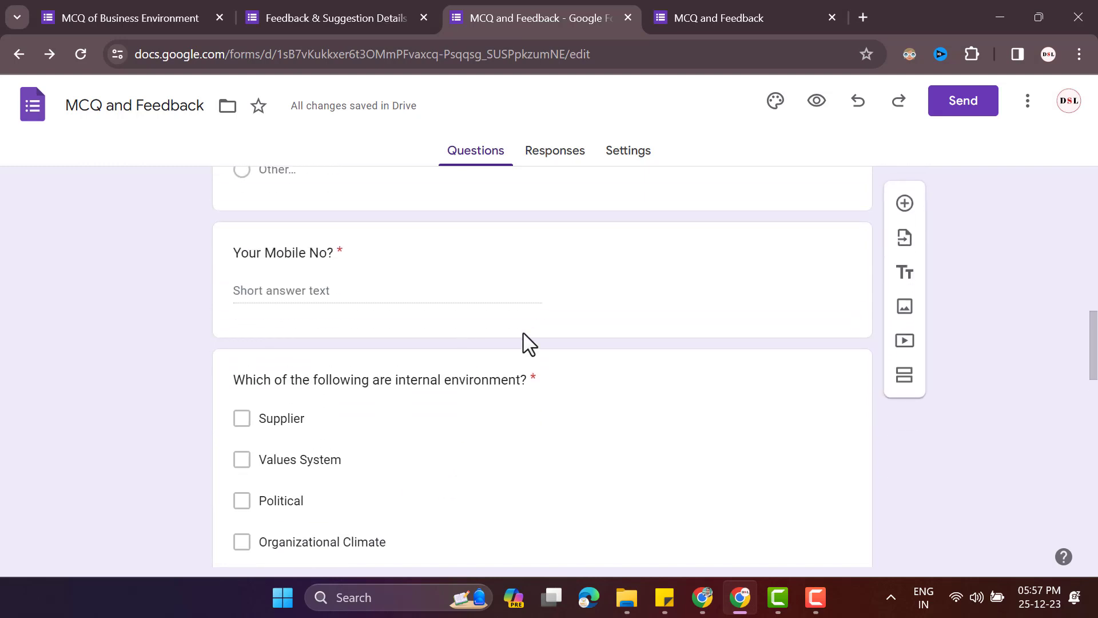
{"action": "left_click", "coordinate": [459, 333]}
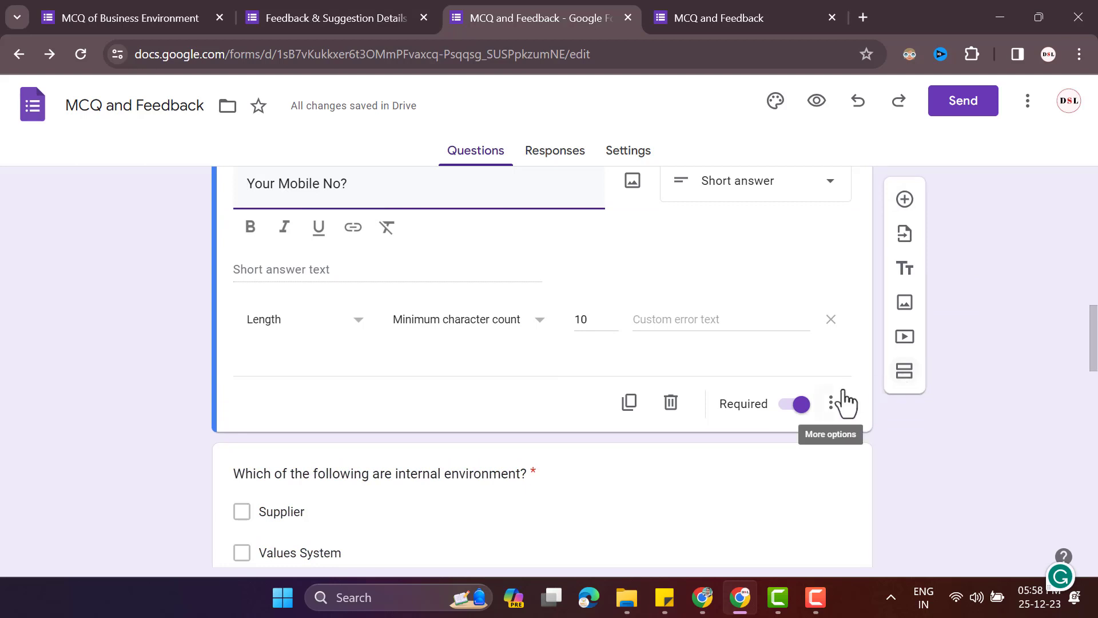
{"action": "left_click", "coordinate": [905, 373]}
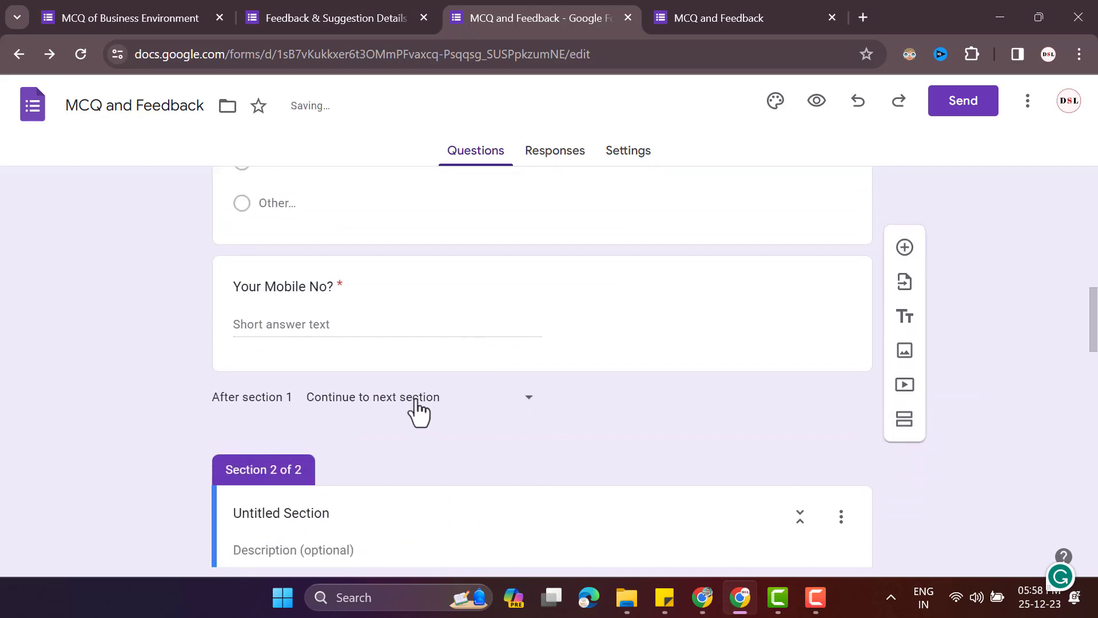
Step: Look through the existing forms available for importing questions, and close the selection without importing anything
{"action": "left_click", "coordinate": [909, 291]}
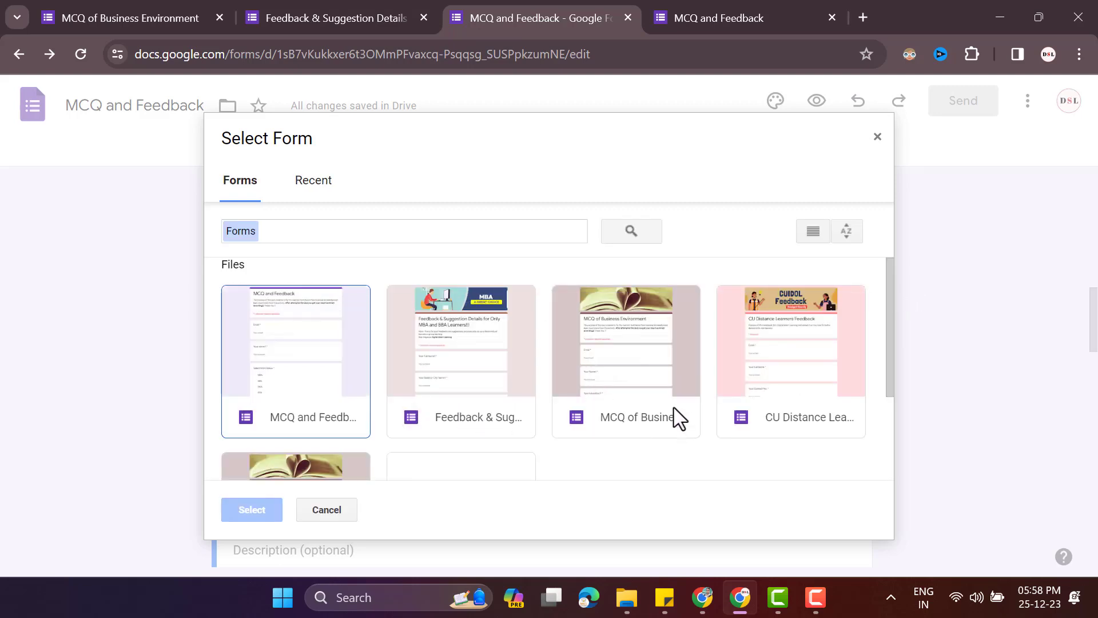
{"action": "scroll", "coordinate": [514, 461], "scroll_direction": "down", "scroll_amount": 3}
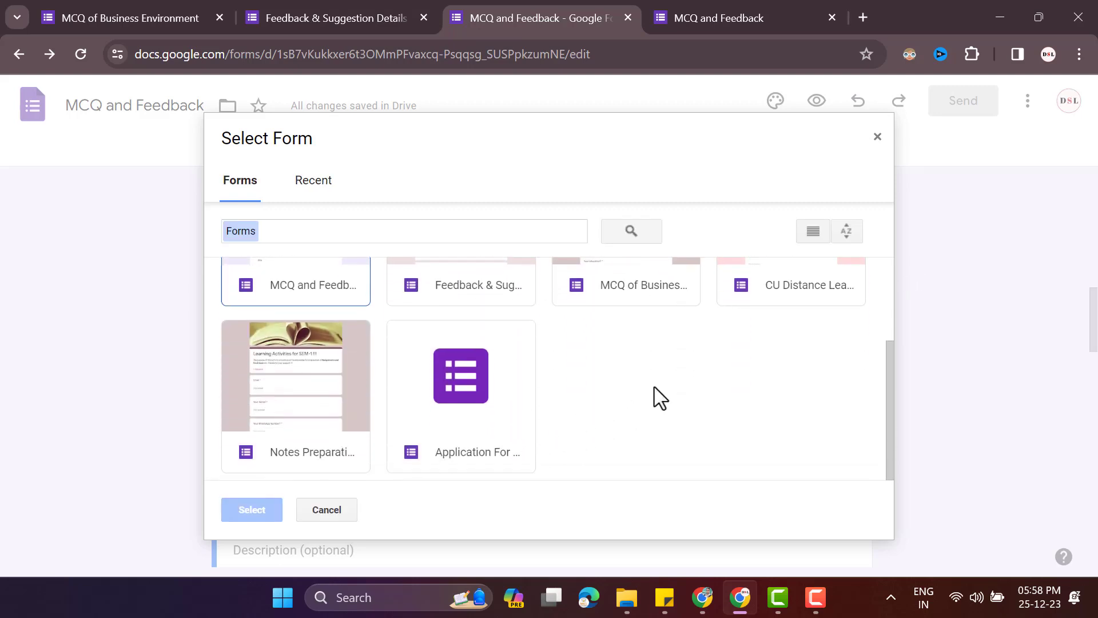
{"action": "scroll", "coordinate": [658, 397], "scroll_direction": "up", "scroll_amount": 2}
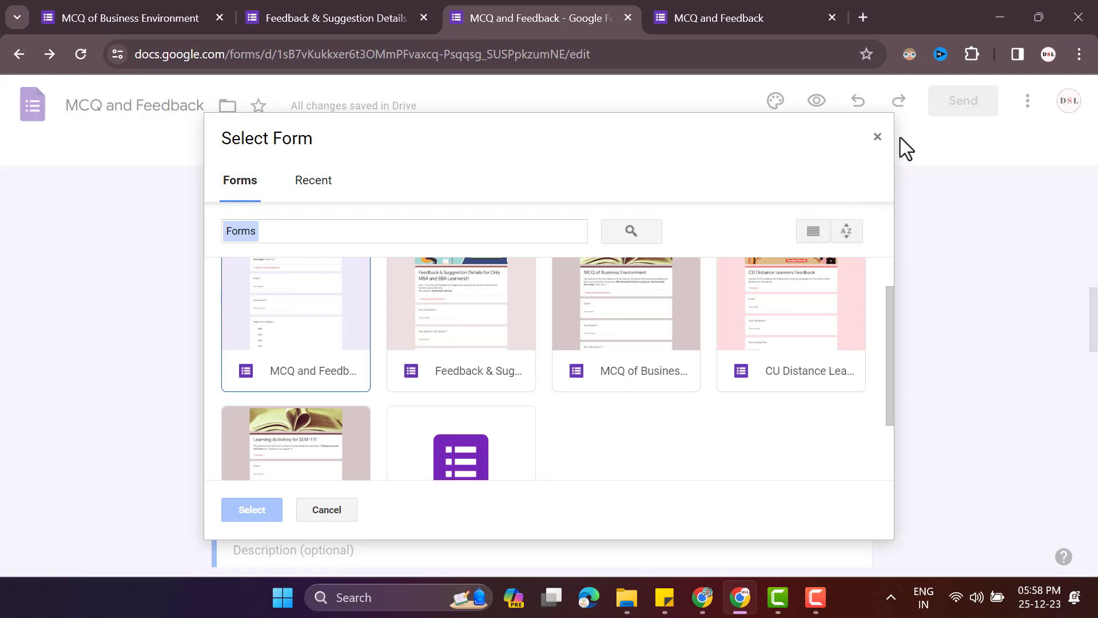
{"action": "left_click", "coordinate": [877, 137]}
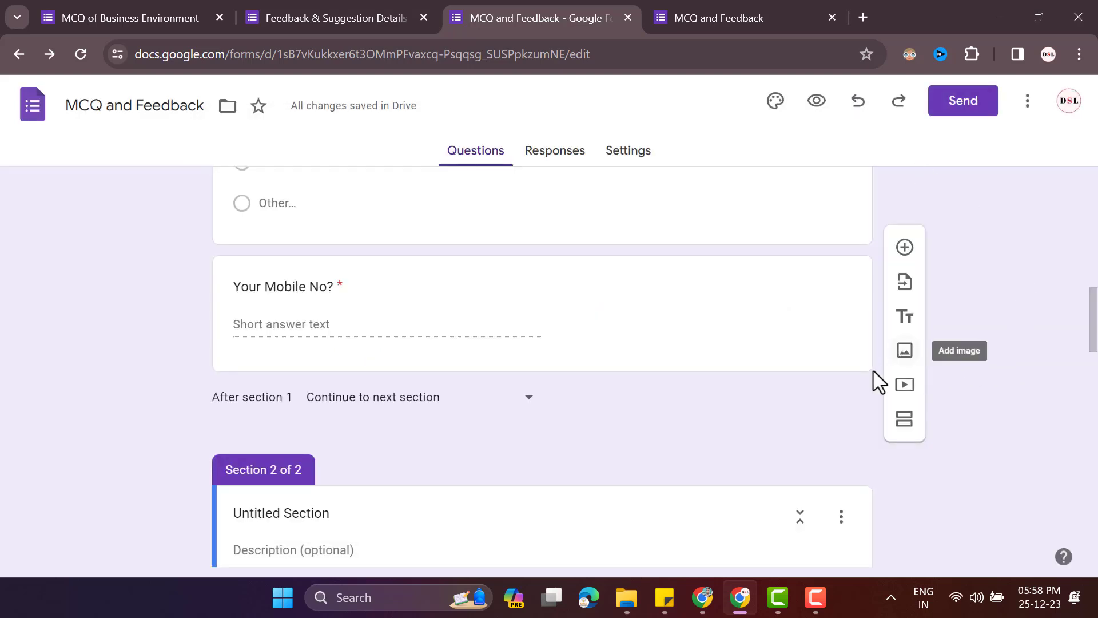
Step: Start inserting an image after the "Upload Documents" question and enter "th" as the Google Images search text
{"action": "scroll", "coordinate": [622, 433], "scroll_direction": "up", "scroll_amount": 15}
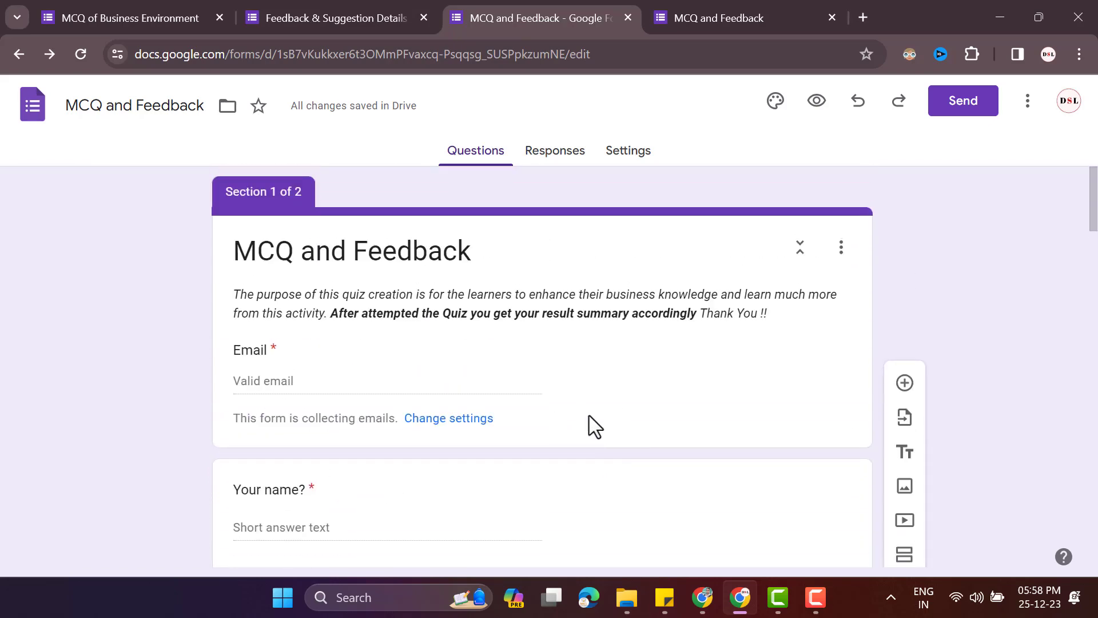
{"action": "scroll", "coordinate": [584, 358], "scroll_direction": "down", "scroll_amount": 2}
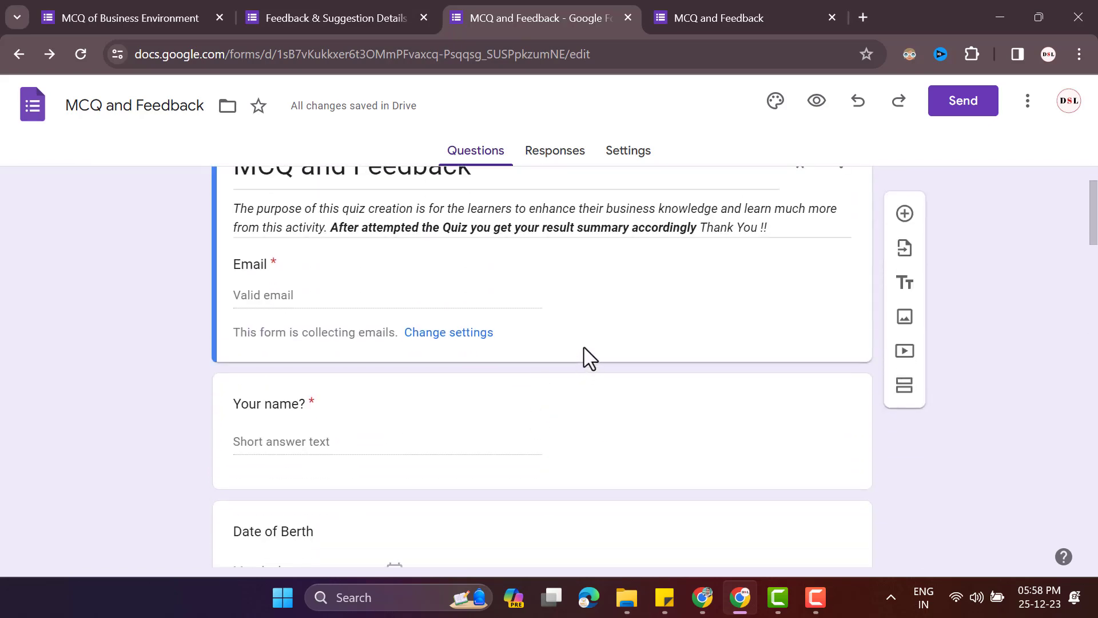
{"action": "scroll", "coordinate": [585, 343], "scroll_direction": "down", "scroll_amount": 6}
{"action": "scroll", "coordinate": [584, 337], "scroll_direction": "down", "scroll_amount": 10}
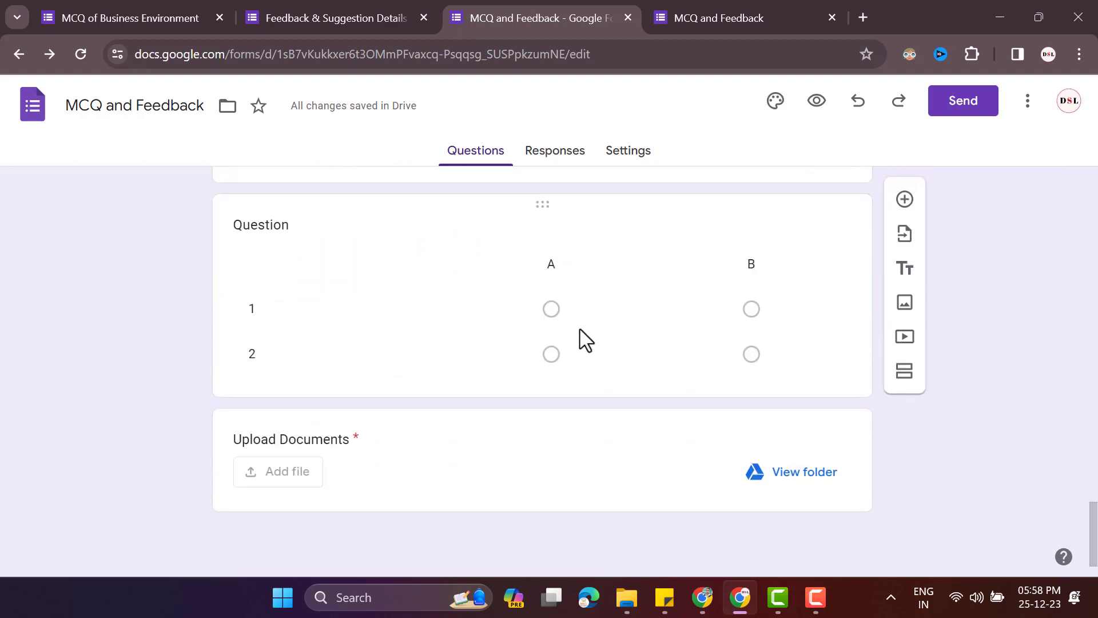
{"action": "left_click", "coordinate": [831, 411]}
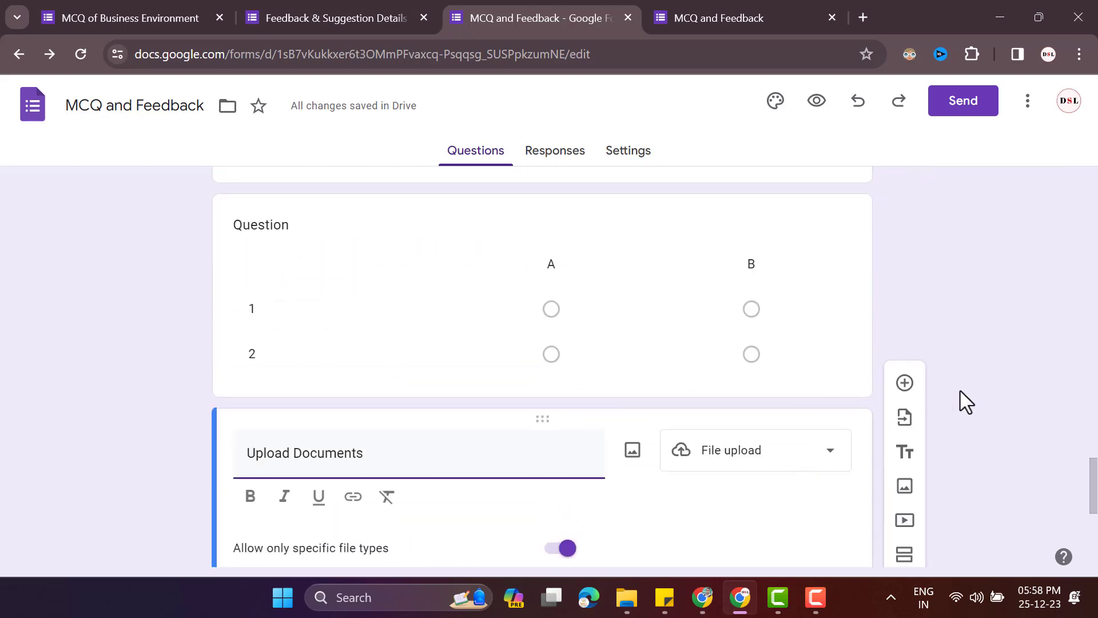
{"action": "left_click", "coordinate": [898, 492]}
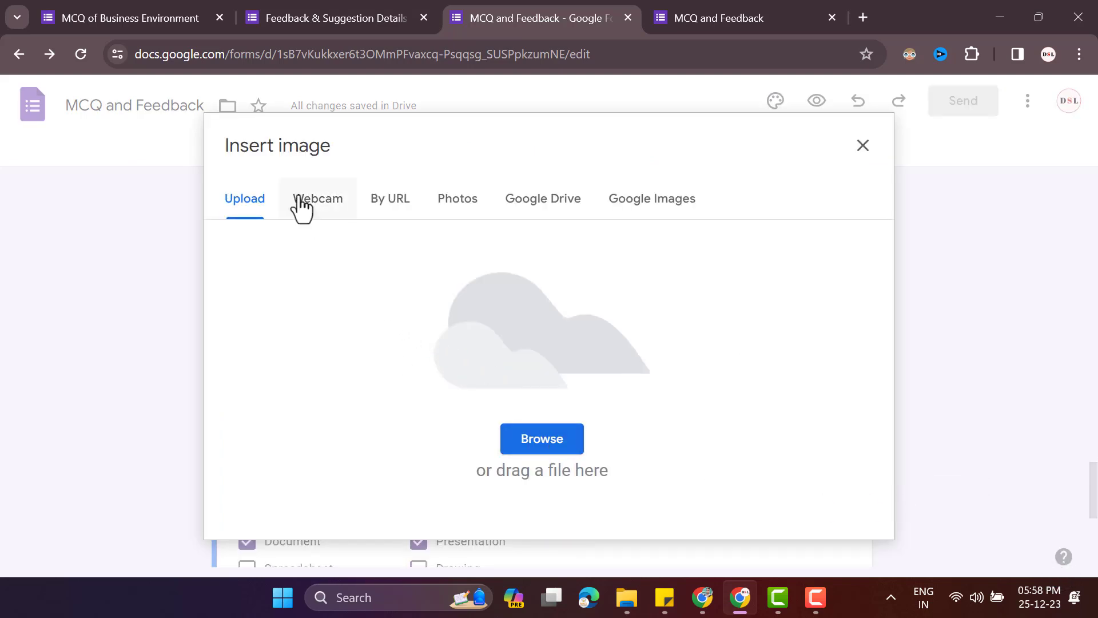
{"action": "left_click", "coordinate": [437, 210]}
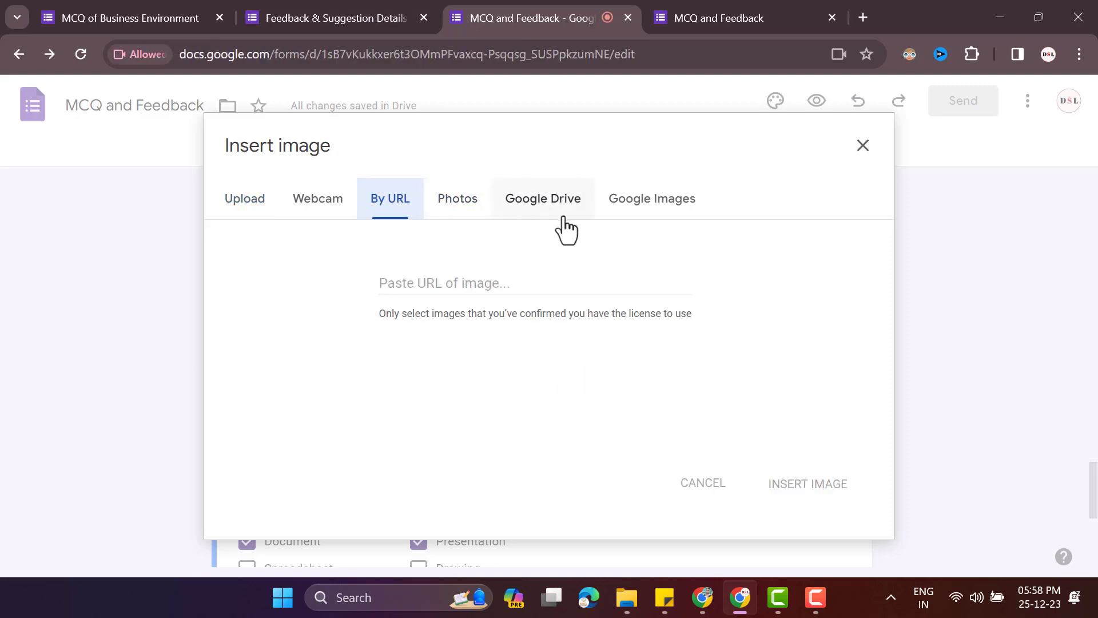
{"action": "left_click", "coordinate": [674, 212]}
{"action": "left_click", "coordinate": [527, 147]}
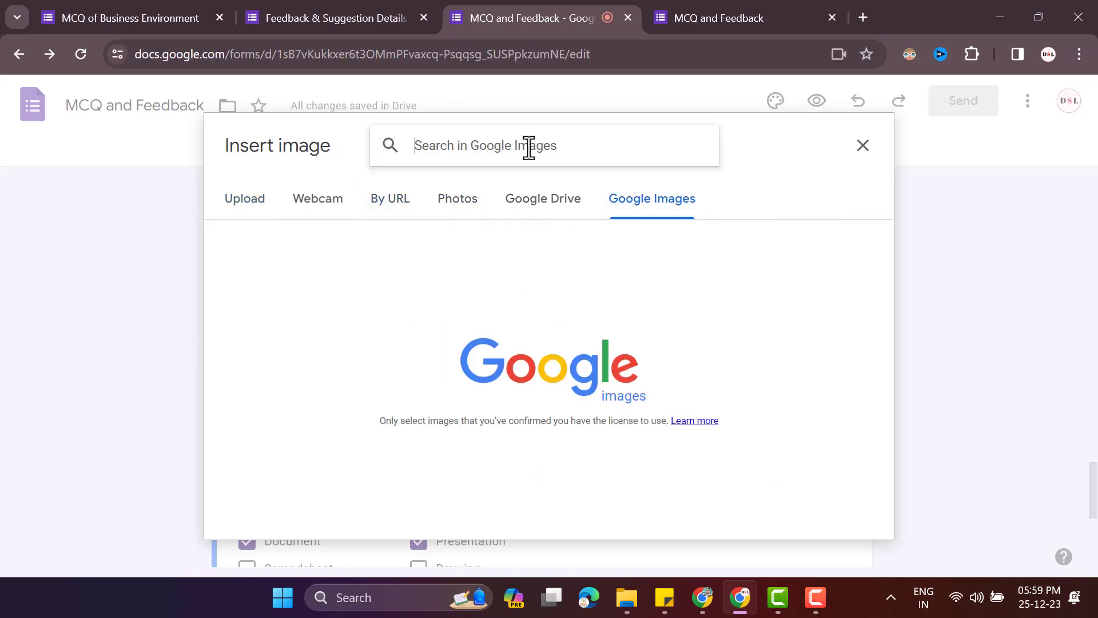
{"action": "type", "text": "th"}
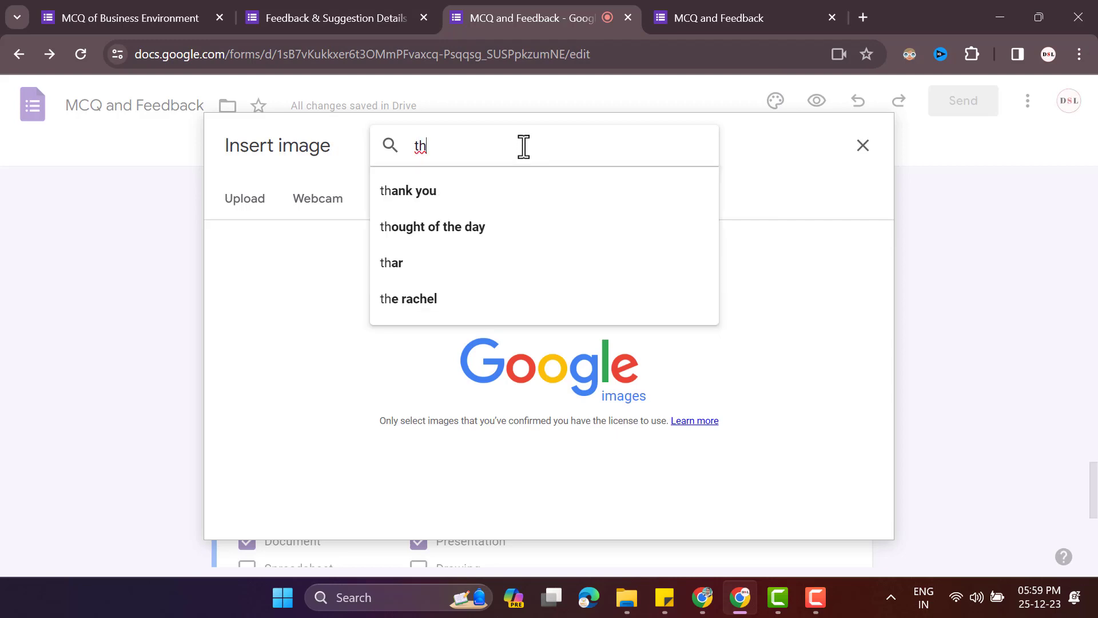
Step: Search Google Images for "thank you", insert the black hand-lettered image with radiating strokes into the form, and center-align it
{"action": "left_click", "coordinate": [479, 193]}
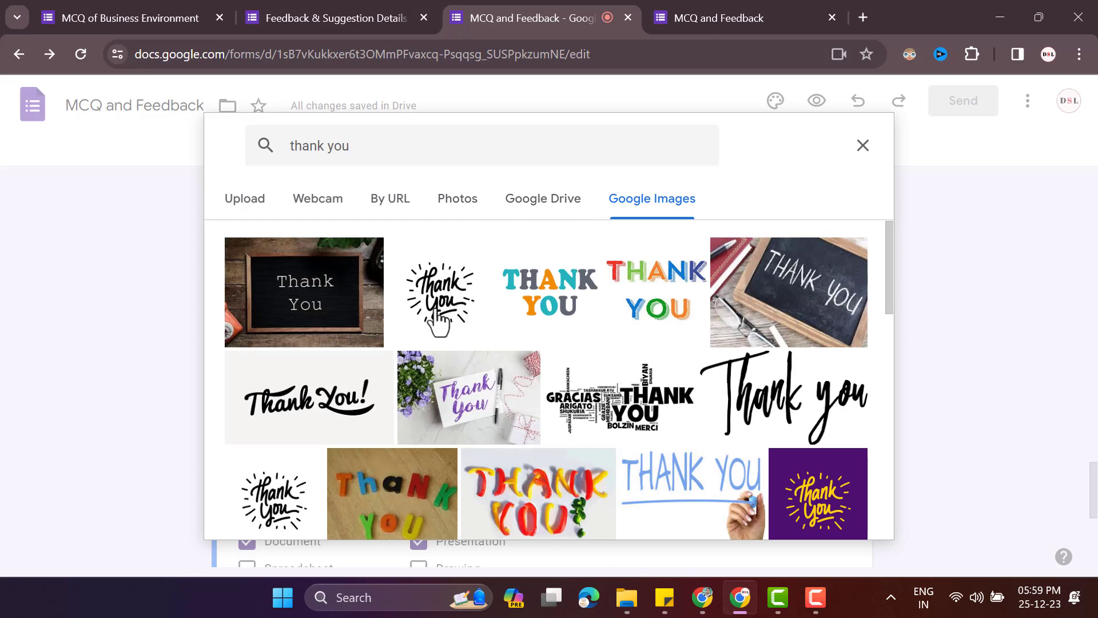
{"action": "left_click", "coordinate": [449, 295]}
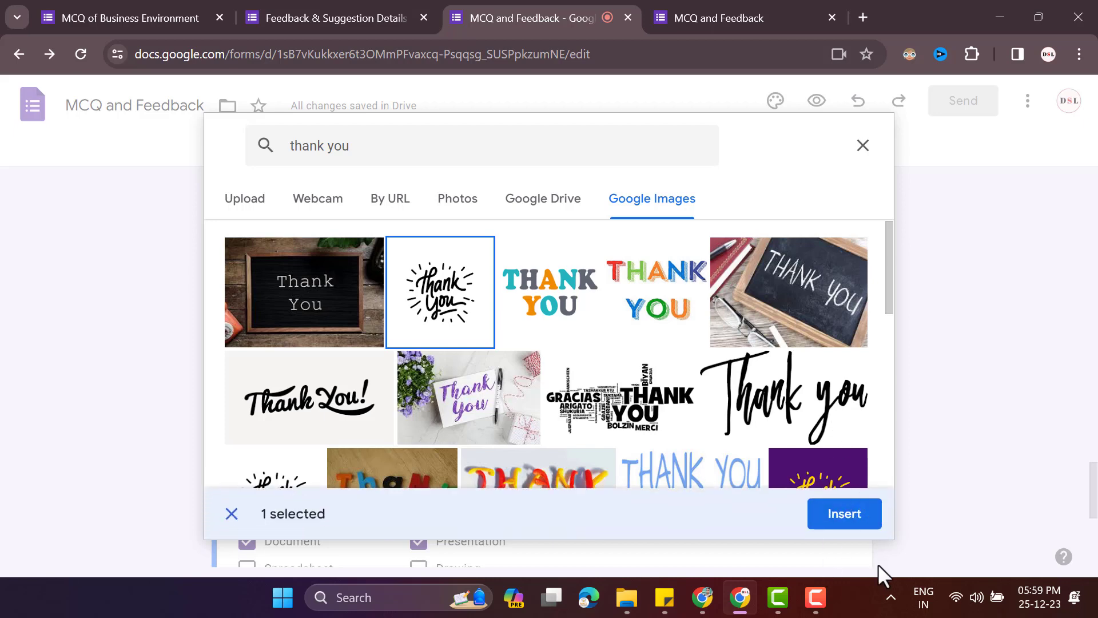
{"action": "left_click", "coordinate": [836, 514]}
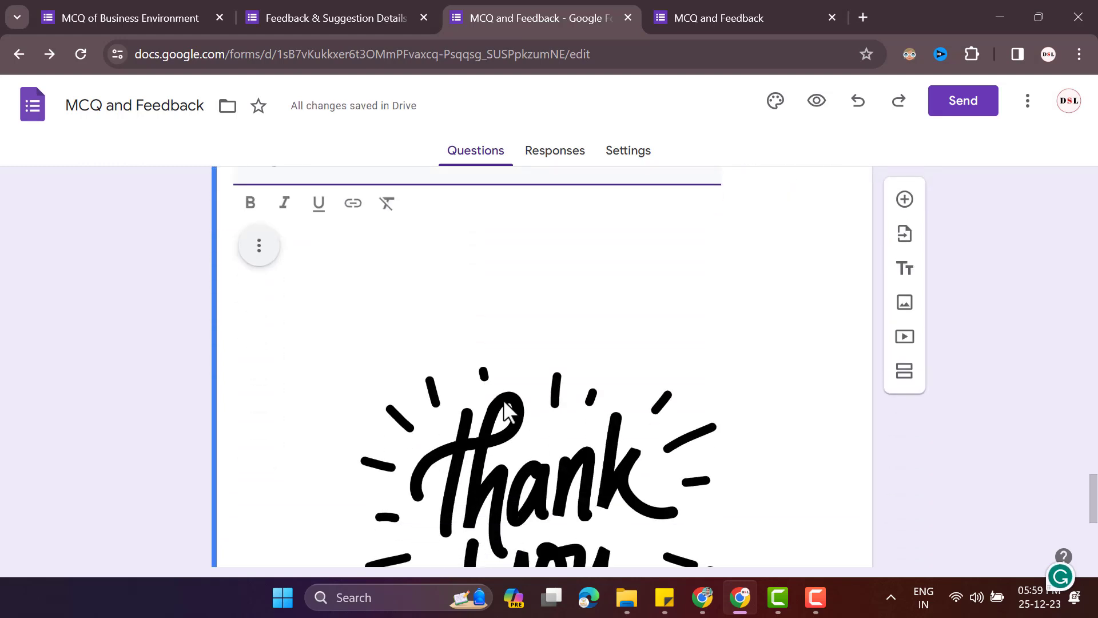
{"action": "left_click", "coordinate": [257, 247]}
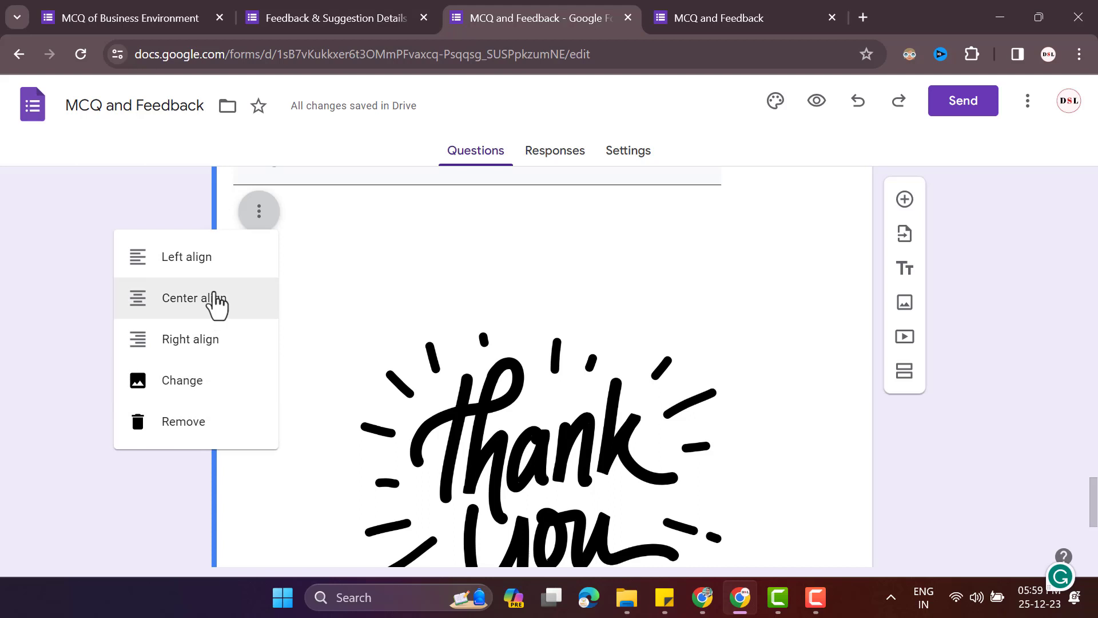
{"action": "left_click", "coordinate": [216, 300]}
Step: Review the form's items from the thank-you image back up to the email and personal-detail questions
{"action": "scroll", "coordinate": [764, 319], "scroll_direction": "up", "scroll_amount": 3}
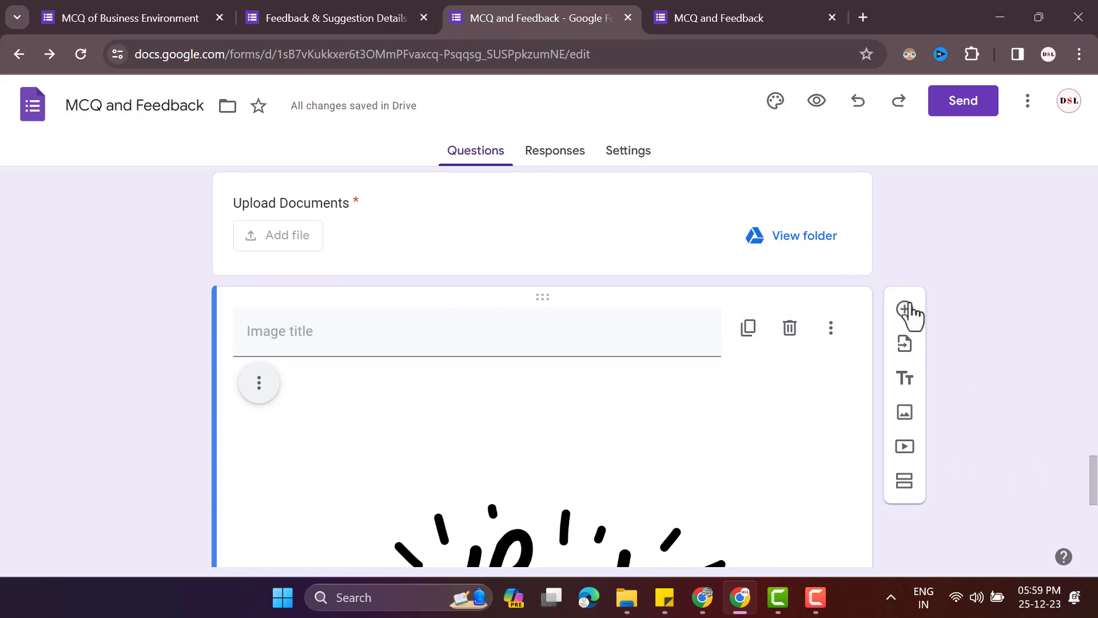
{"action": "scroll", "coordinate": [722, 501], "scroll_direction": "down", "scroll_amount": 1}
{"action": "scroll", "coordinate": [744, 497], "scroll_direction": "up", "scroll_amount": 3}
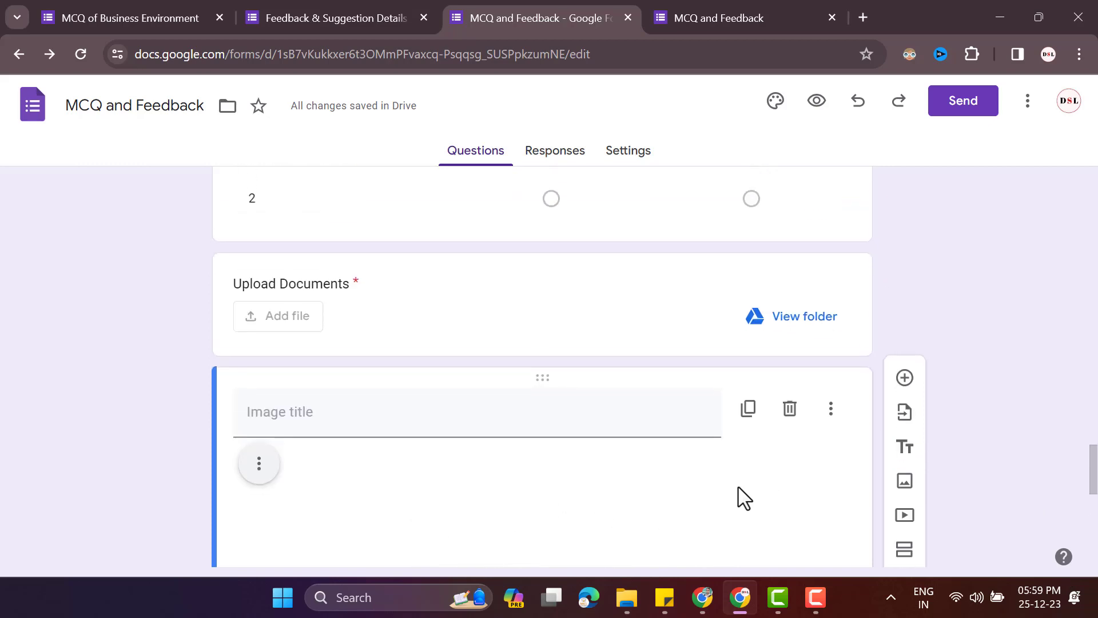
{"action": "scroll", "coordinate": [812, 490], "scroll_direction": "down", "scroll_amount": 3}
{"action": "scroll", "coordinate": [800, 476], "scroll_direction": "up", "scroll_amount": 15}
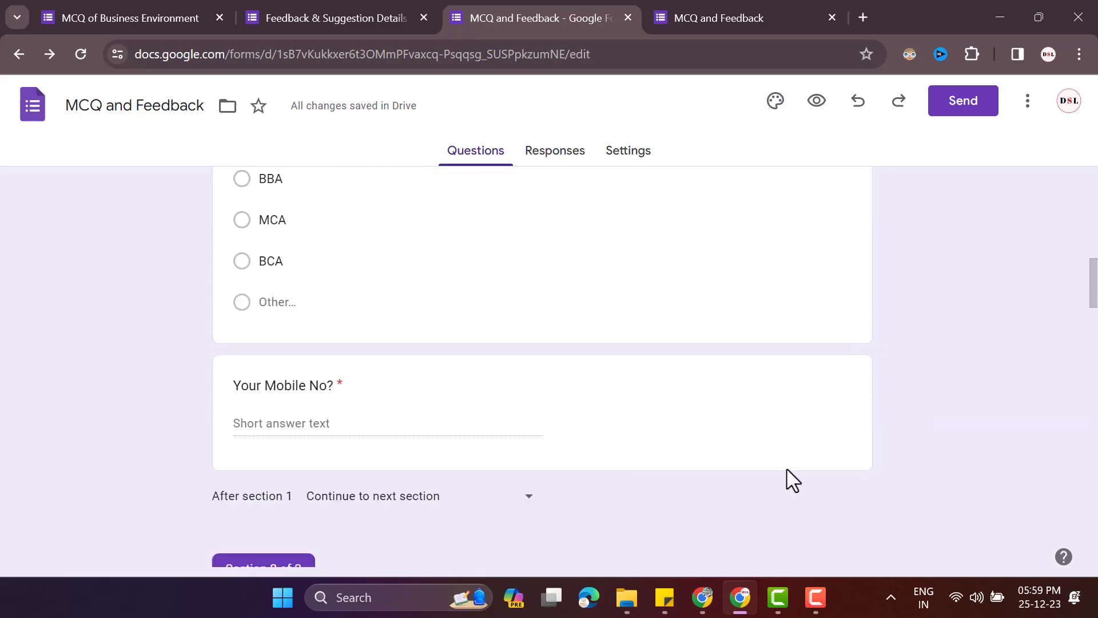
{"action": "scroll", "coordinate": [792, 480], "scroll_direction": "up", "scroll_amount": 10}
{"action": "scroll", "coordinate": [792, 479], "scroll_direction": "down", "scroll_amount": 4}
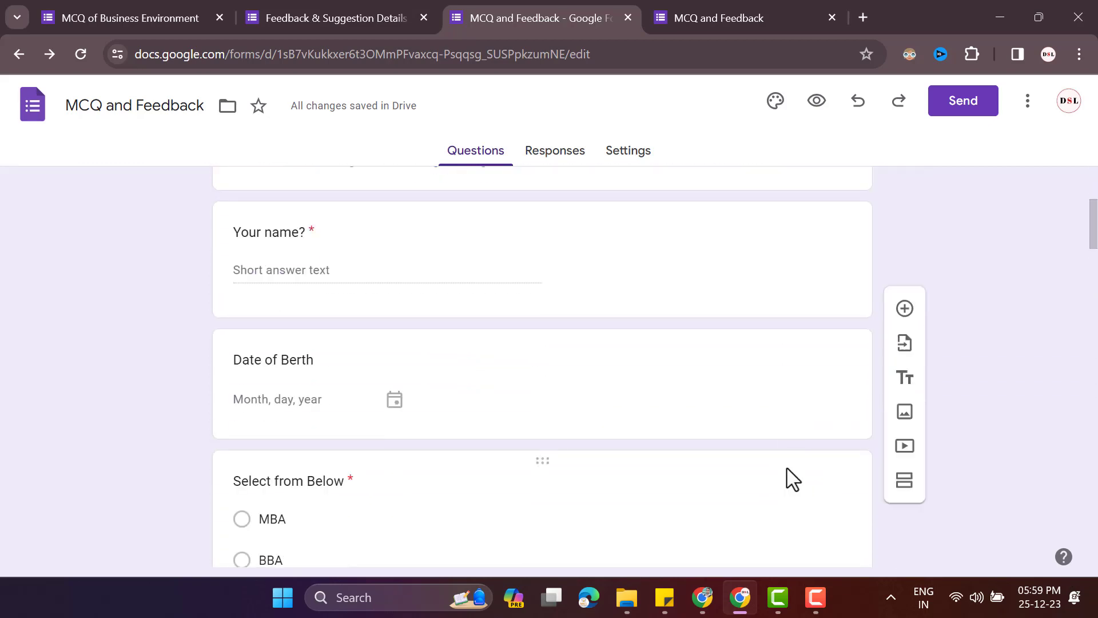
{"action": "scroll", "coordinate": [792, 479], "scroll_direction": "down", "scroll_amount": 3}
{"action": "scroll", "coordinate": [792, 480], "scroll_direction": "up", "scroll_amount": 5}
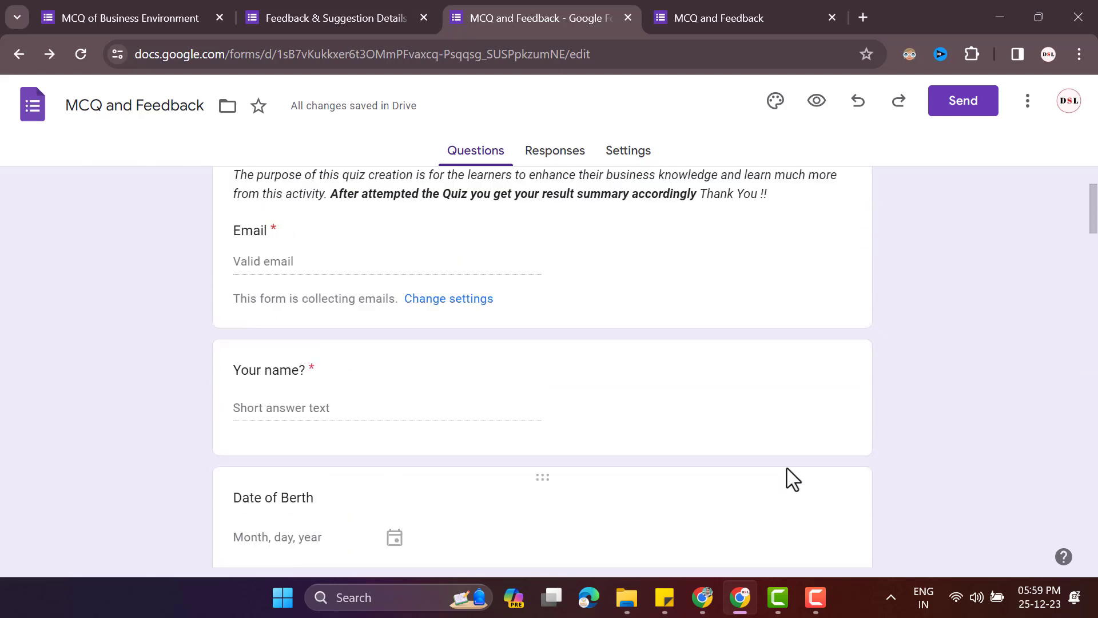
{"action": "scroll", "coordinate": [792, 480], "scroll_direction": "down", "scroll_amount": 8}
{"action": "scroll", "coordinate": [789, 475], "scroll_direction": "up", "scroll_amount": 3}
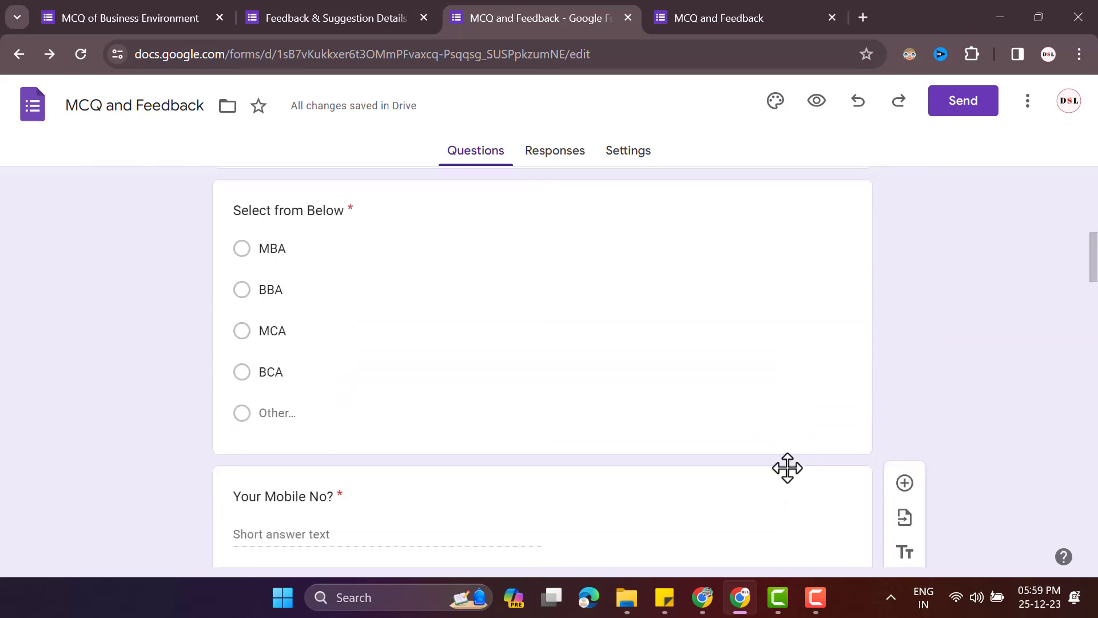
Step: Select the header of section 2 and start adding a video below it
{"action": "scroll", "coordinate": [789, 475], "scroll_direction": "down", "scroll_amount": 5}
{"action": "scroll", "coordinate": [600, 466], "scroll_direction": "down", "scroll_amount": 2}
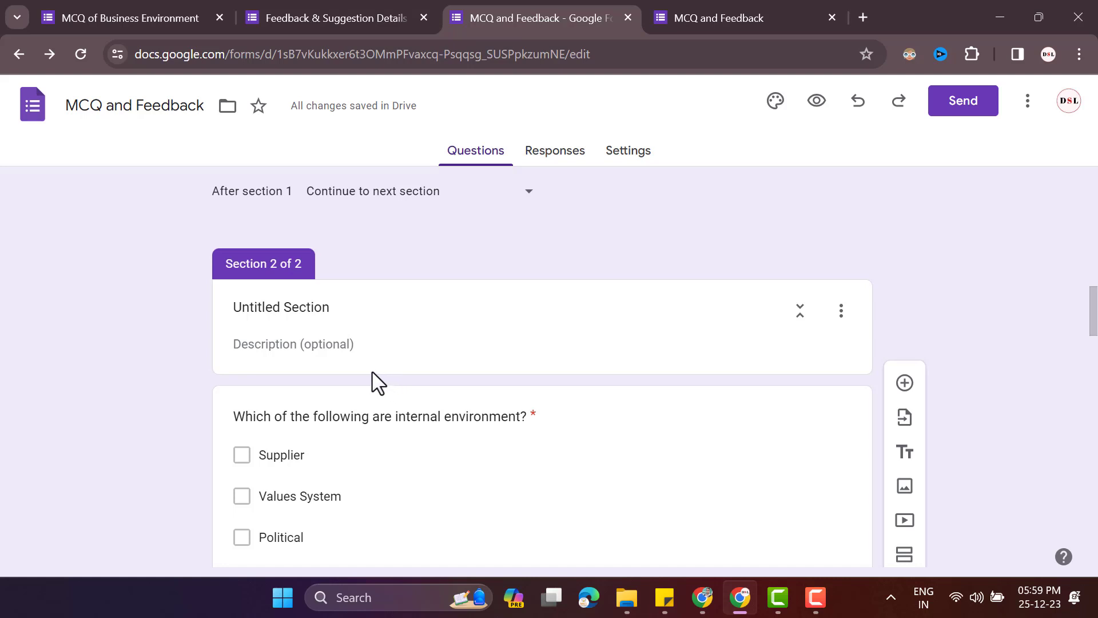
{"action": "left_click", "coordinate": [347, 361]}
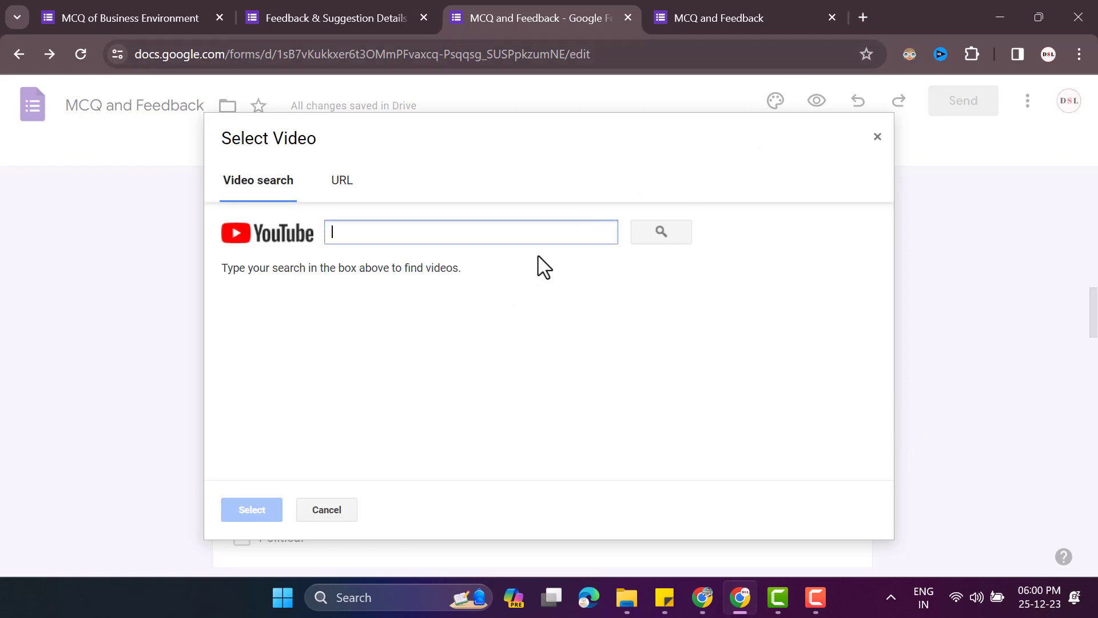
Step: Check the YouTube Studio channel dashboard in a new browser tab and return to the MCQ and Feedback form
{"action": "left_click", "coordinate": [861, 17]}
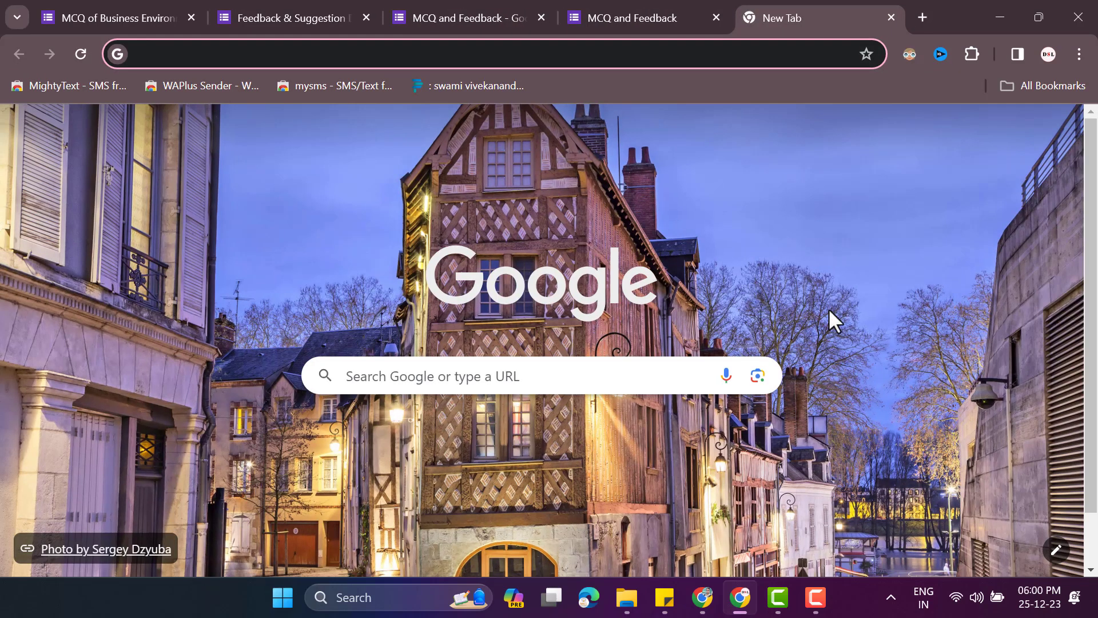
{"action": "left_click", "coordinate": [635, 554]}
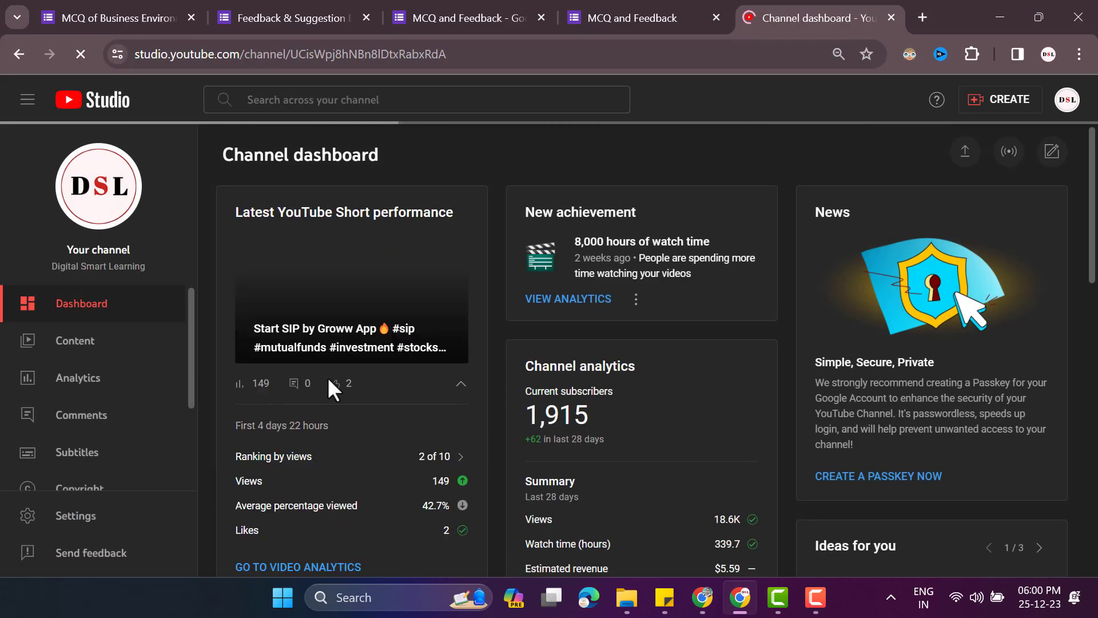
{"action": "left_click", "coordinate": [604, 9]}
{"action": "left_click", "coordinate": [466, 14]}
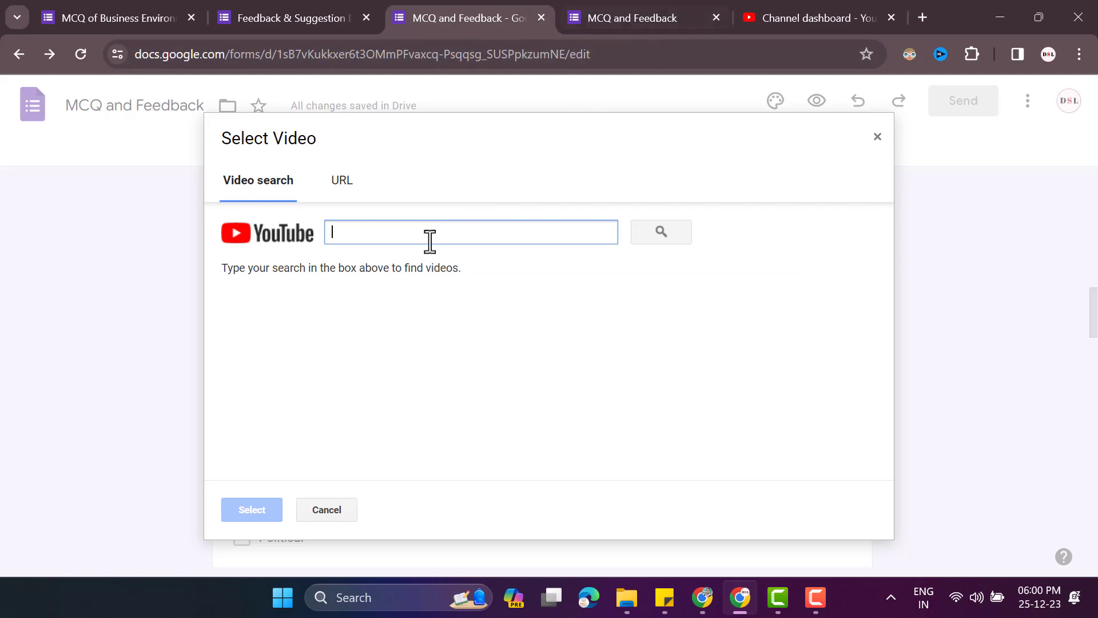
Step: Search YouTube for "cuidol" and insert the "100% MCQ? | Chandigarh University Final Exam Pattern Changed | CUIDOL" video into section 2
{"action": "type", "text": "dol"}
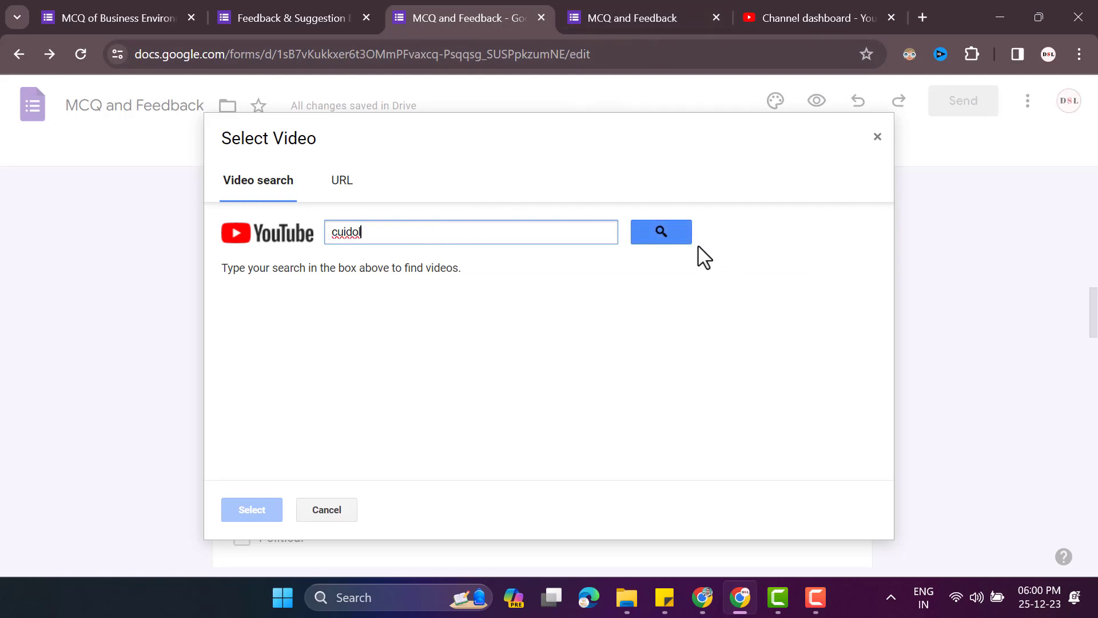
{"action": "key", "text": "Return"}
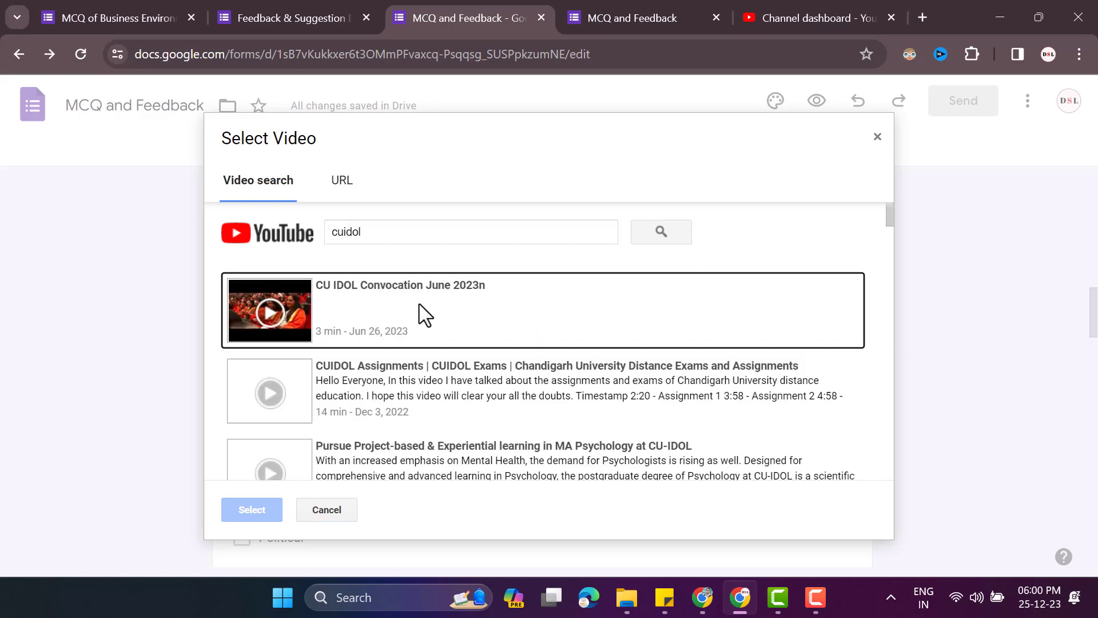
{"action": "scroll", "coordinate": [415, 342], "scroll_direction": "down", "scroll_amount": 3}
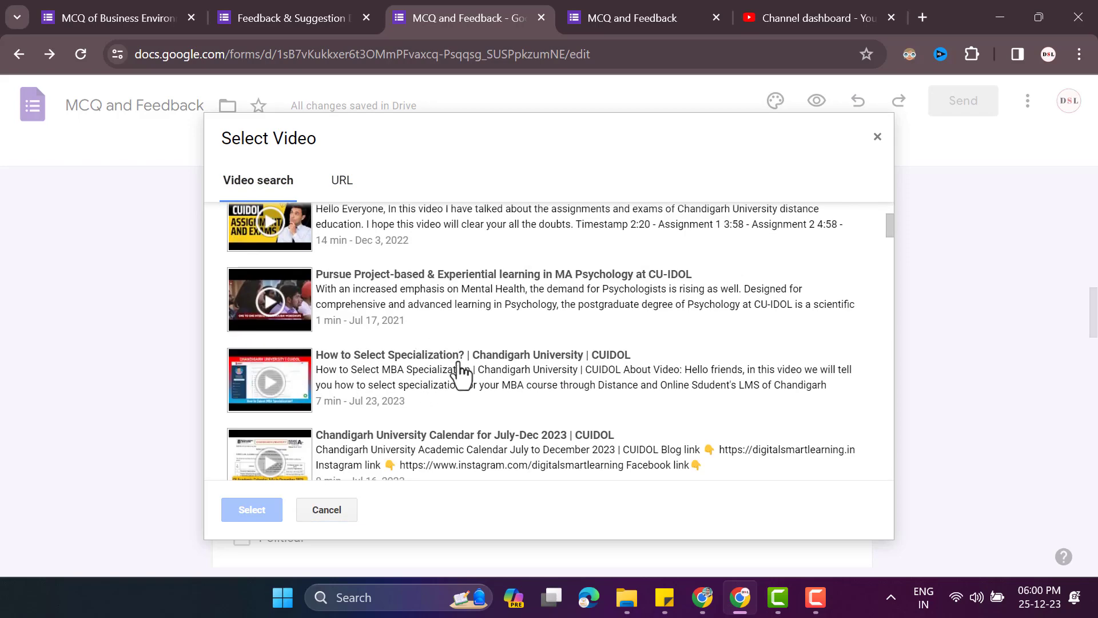
{"action": "scroll", "coordinate": [461, 374], "scroll_direction": "down", "scroll_amount": 3}
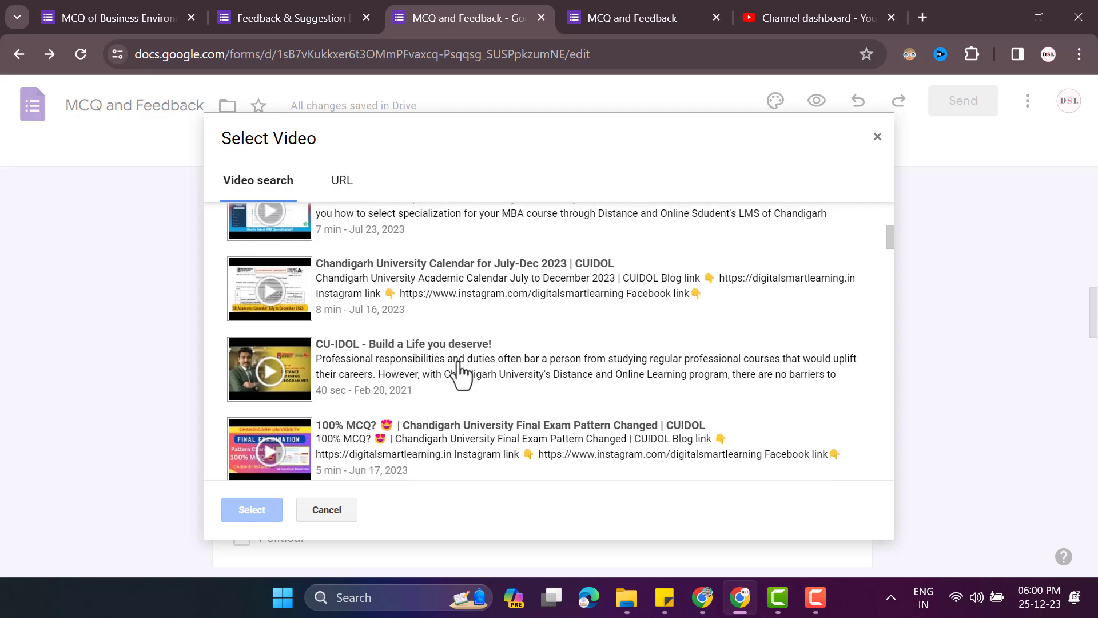
{"action": "left_click", "coordinate": [384, 449]}
{"action": "left_click", "coordinate": [251, 509]}
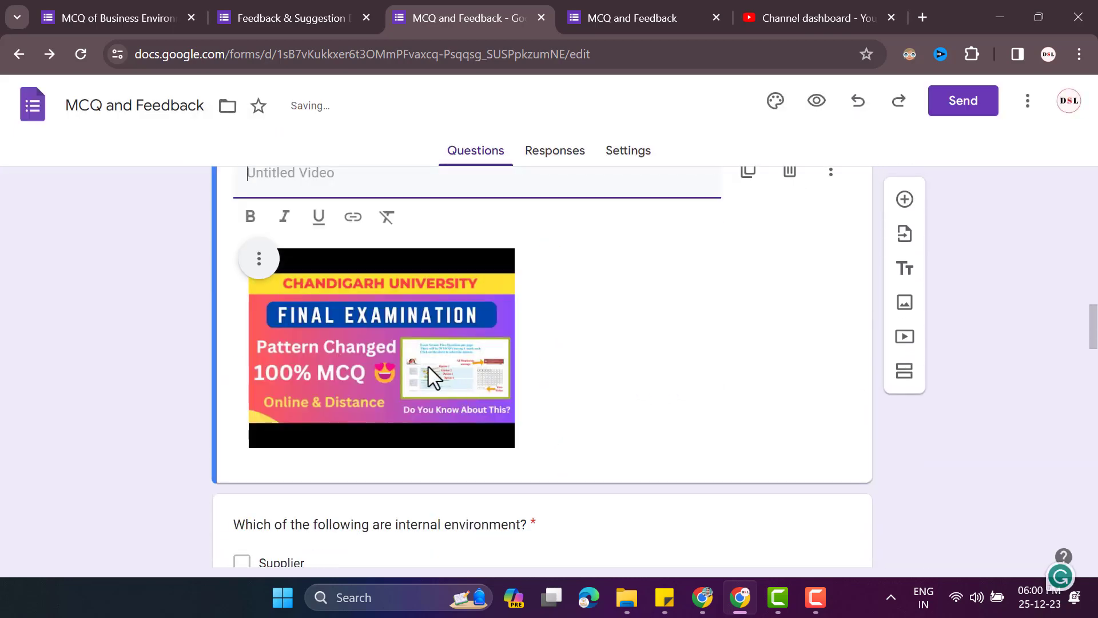
Step: Center-align the inserted Chandigarh University video in its form item
{"action": "left_click", "coordinate": [260, 262]}
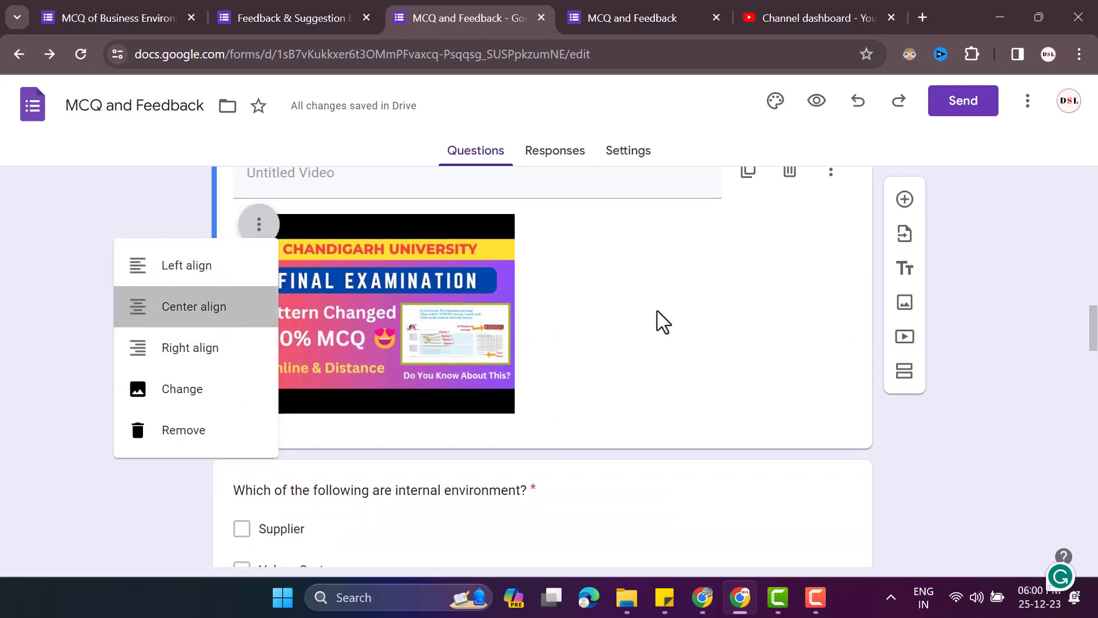
{"action": "scroll", "coordinate": [503, 328], "scroll_direction": "up", "scroll_amount": 1}
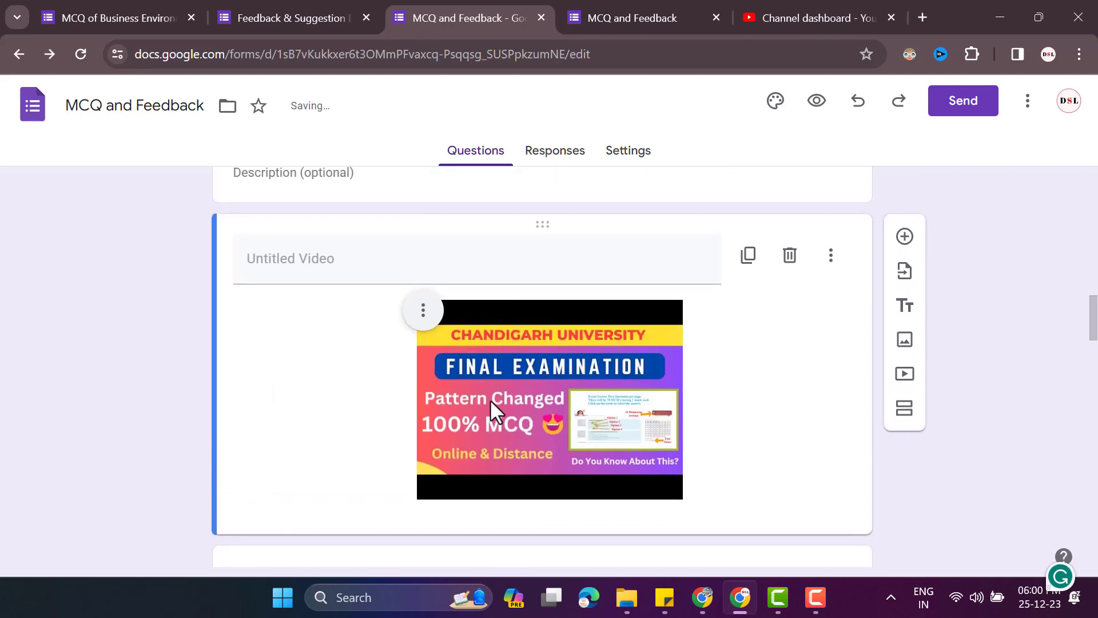
{"action": "scroll", "coordinate": [314, 365], "scroll_direction": "up", "scroll_amount": 3}
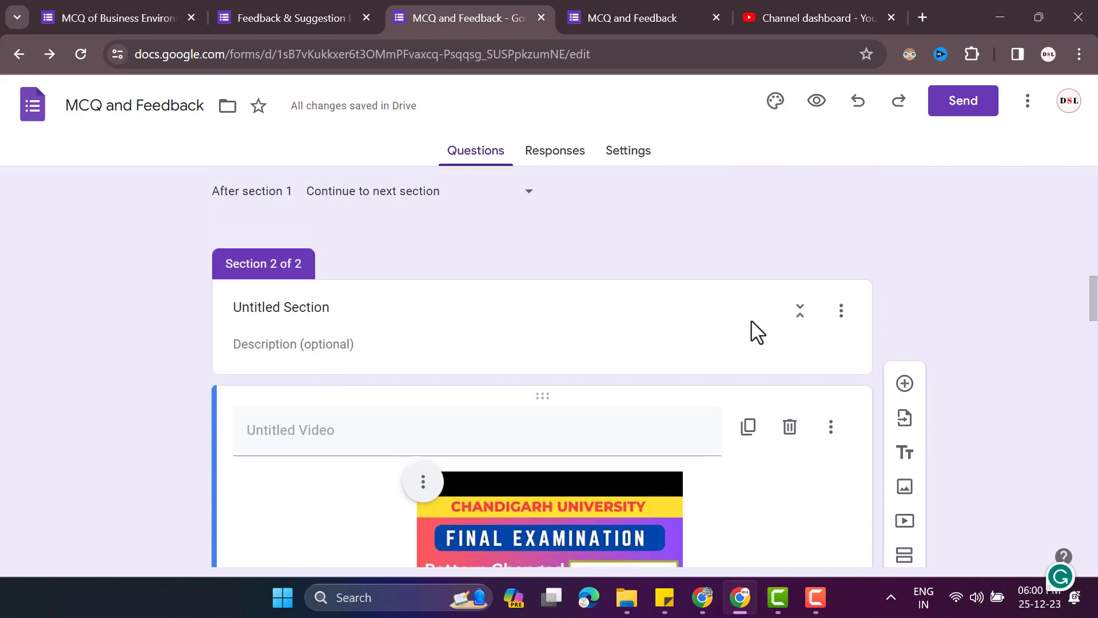
Step: Show a caption for the video item in section 2 and enter "watch this video first" as its text
{"action": "scroll", "coordinate": [643, 331], "scroll_direction": "up", "scroll_amount": 3}
{"action": "scroll", "coordinate": [816, 290], "scroll_direction": "down", "scroll_amount": 3}
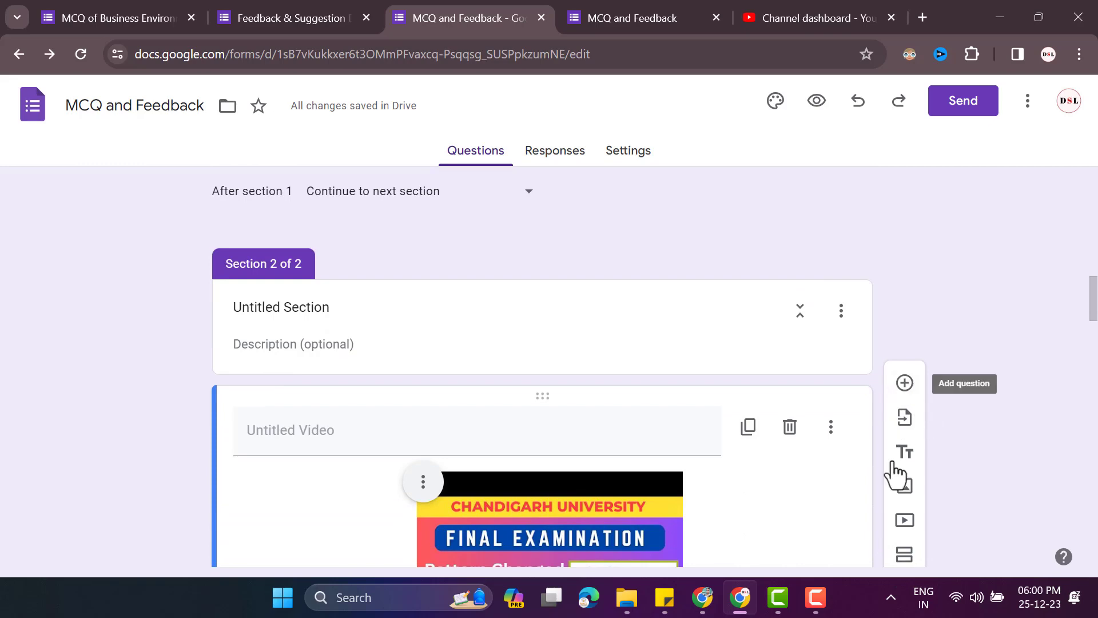
{"action": "scroll", "coordinate": [881, 466], "scroll_direction": "down", "scroll_amount": 4}
{"action": "scroll", "coordinate": [858, 423], "scroll_direction": "up", "scroll_amount": 6}
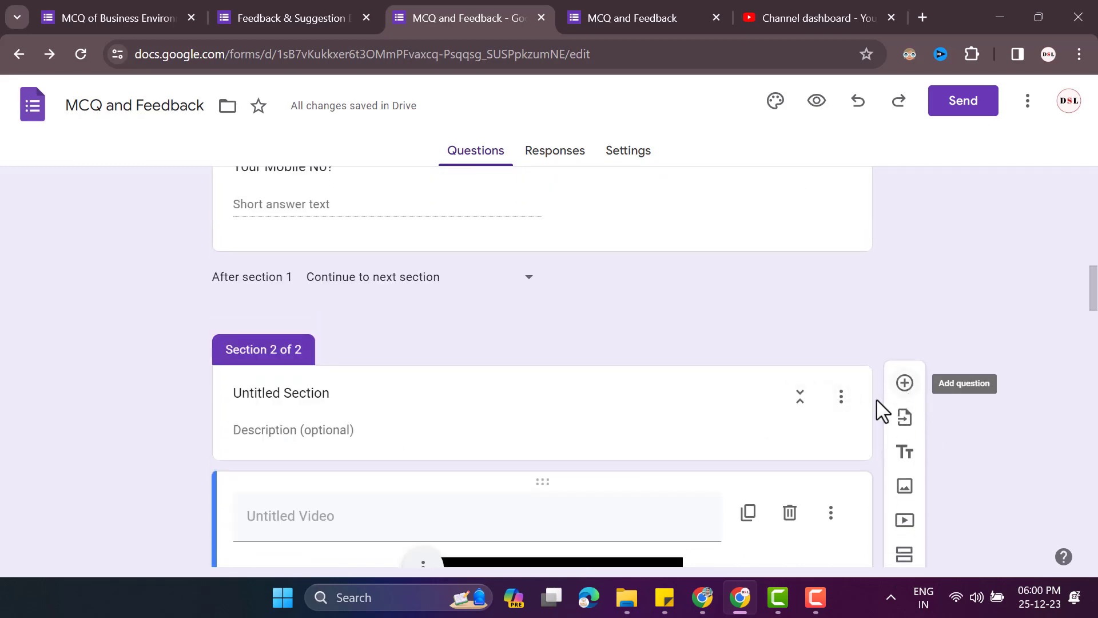
{"action": "left_click", "coordinate": [831, 514]}
{"action": "left_click", "coordinate": [897, 229]}
{"action": "scroll", "coordinate": [896, 230], "scroll_direction": "down", "scroll_amount": 3}
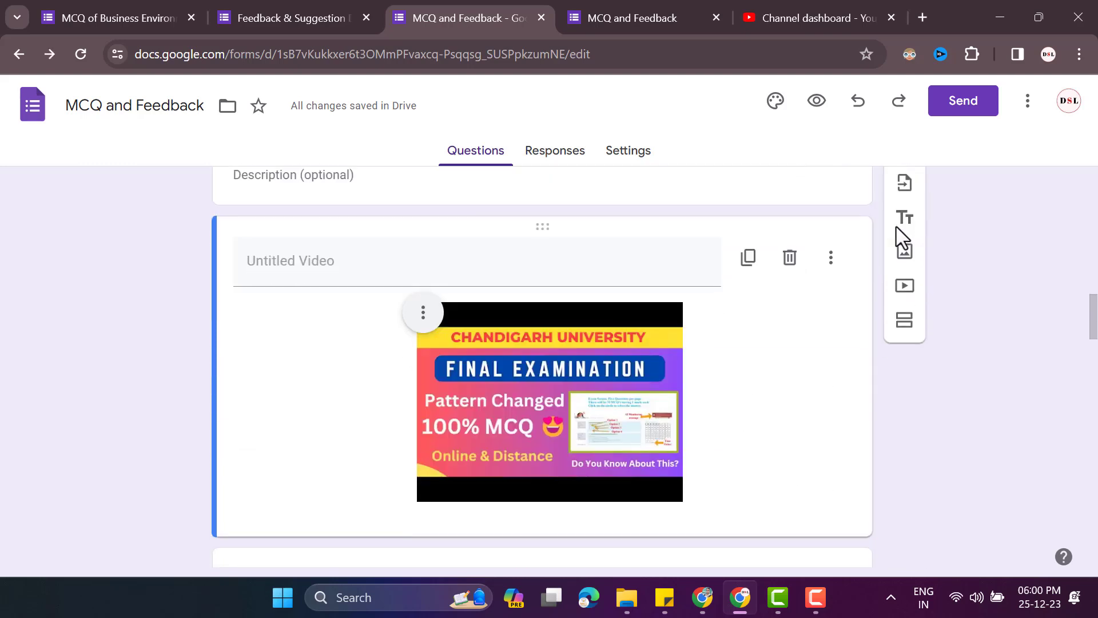
{"action": "left_click", "coordinate": [832, 261]}
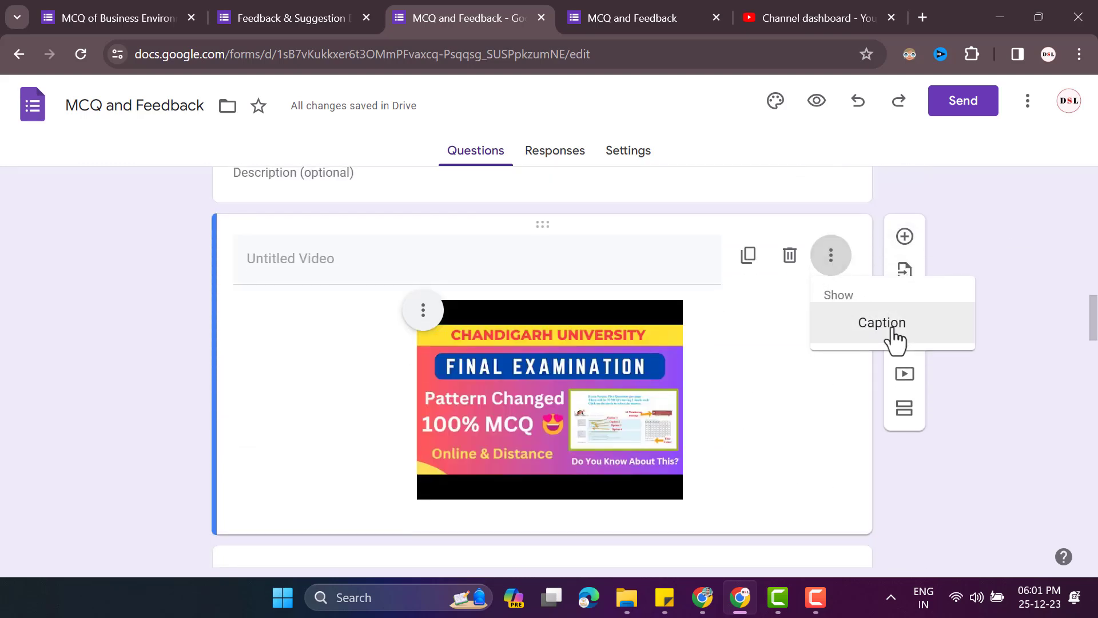
{"action": "left_click", "coordinate": [891, 331]}
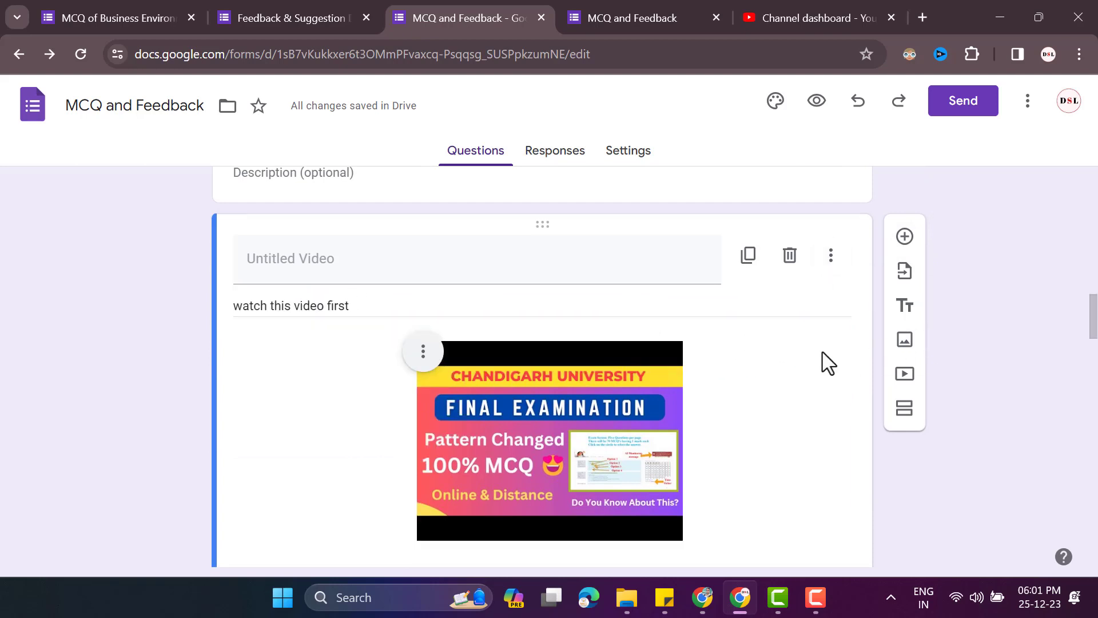
Step: Examine the header banner and title styling of the Feedback & Suggestion form, and return to the MCQ and Feedback form
{"action": "scroll", "coordinate": [797, 354], "scroll_direction": "up", "scroll_amount": 3}
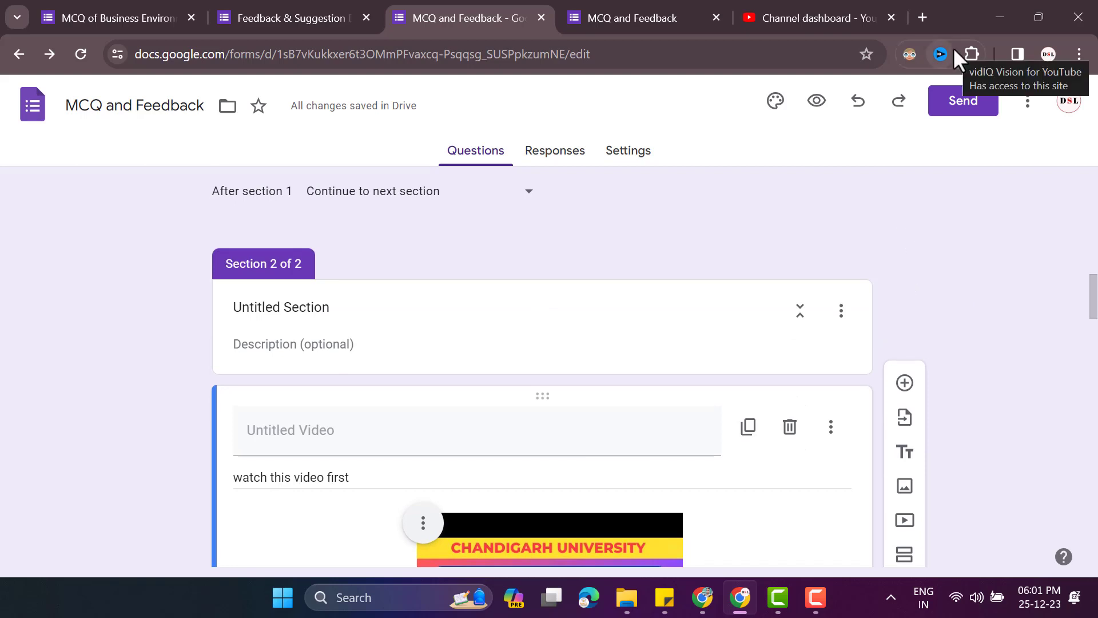
{"action": "scroll", "coordinate": [932, 332], "scroll_direction": "up", "scroll_amount": 4}
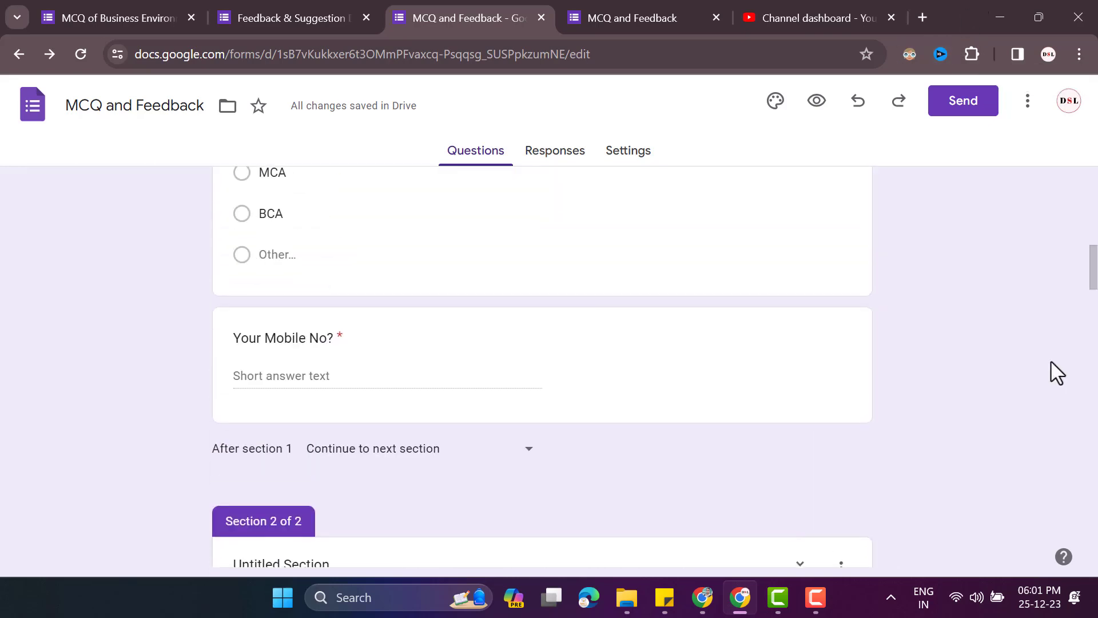
{"action": "left_click_drag", "start_coordinate": [1093, 275], "coordinate": [711, 5]}
{"action": "left_click", "coordinate": [306, 11]}
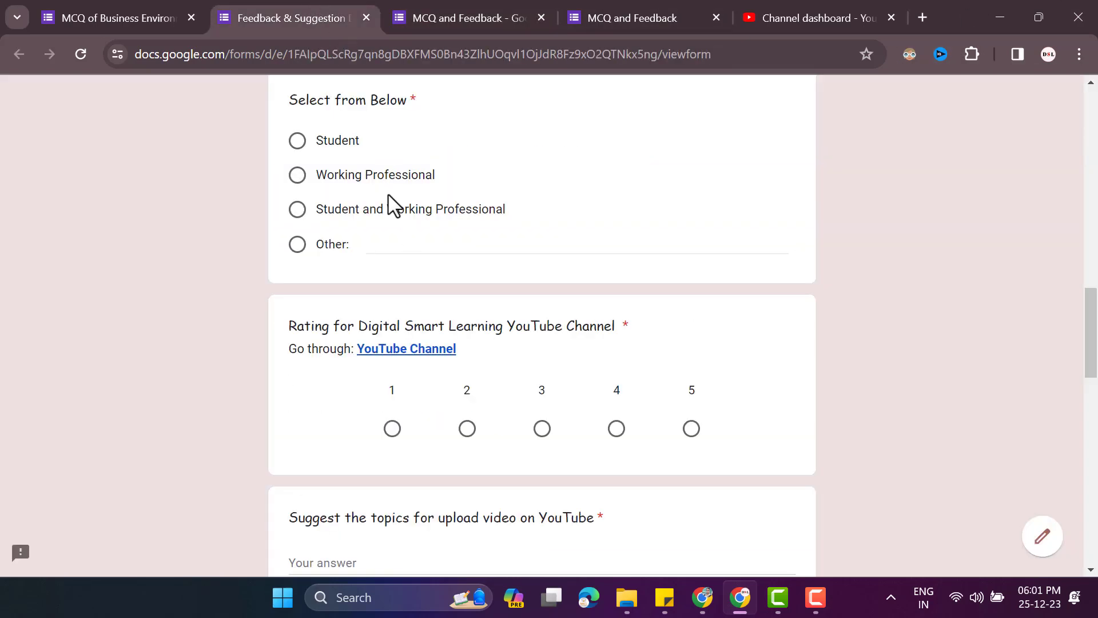
{"action": "scroll", "coordinate": [532, 258], "scroll_direction": "up", "scroll_amount": 5}
{"action": "scroll", "coordinate": [532, 257], "scroll_direction": "up", "scroll_amount": 10}
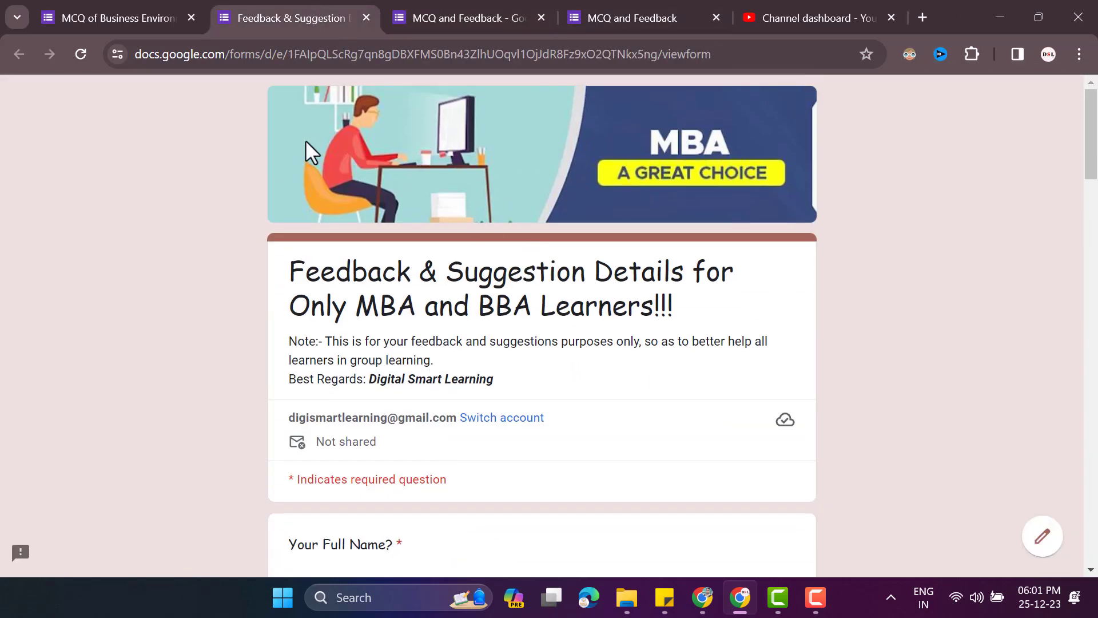
{"action": "left_click", "coordinate": [452, 14]}
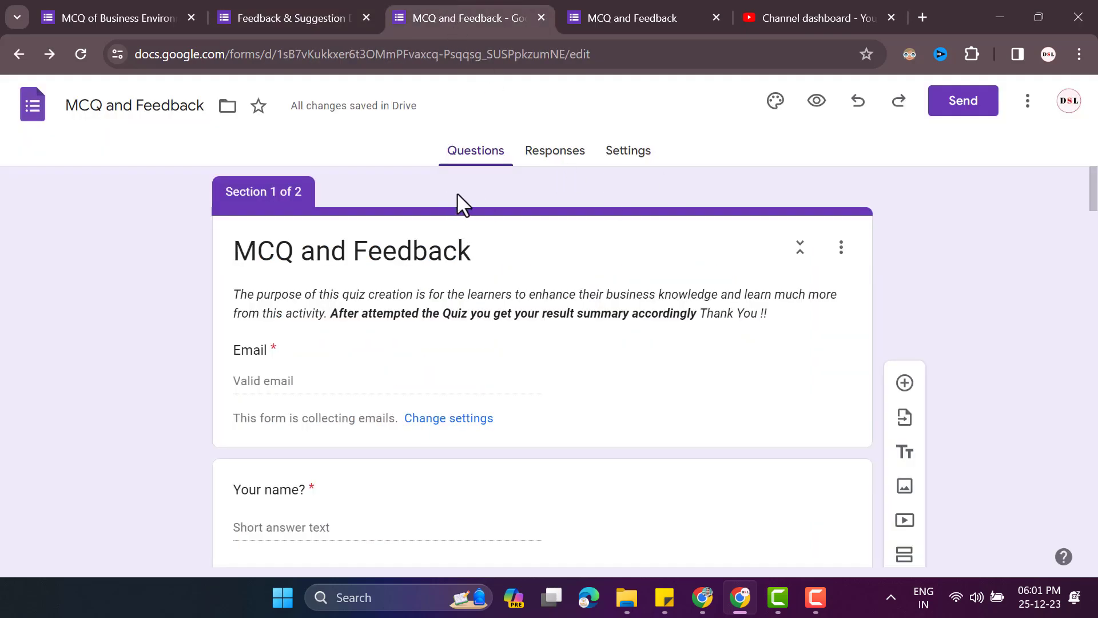
Step: Open the form's theme settings and set the header text font to Comic Sans MS
{"action": "left_click", "coordinate": [776, 103]}
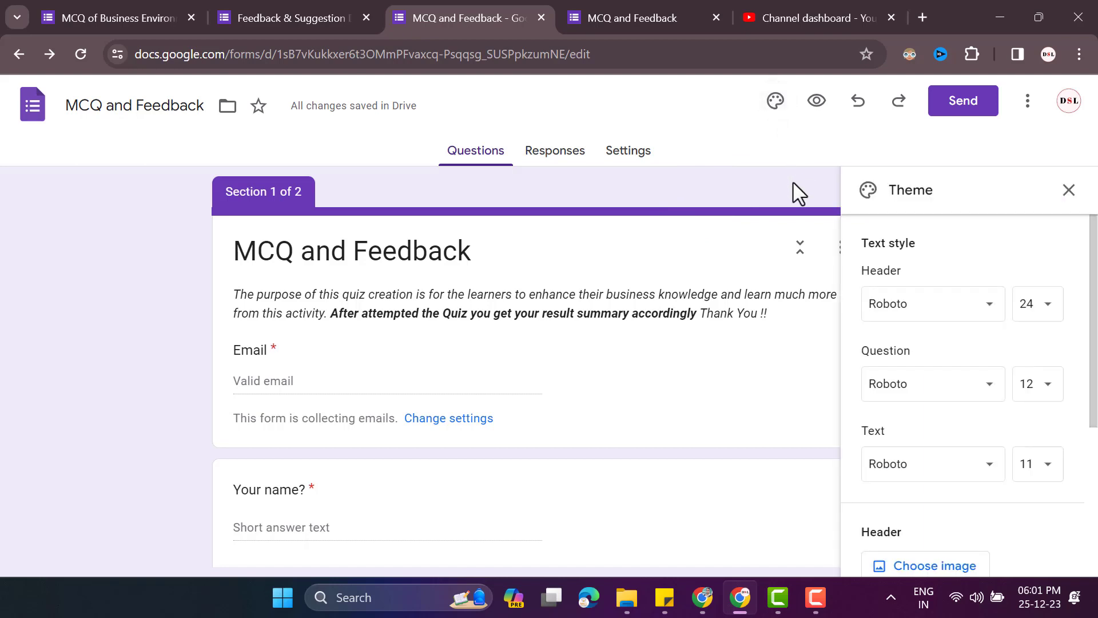
{"action": "left_click", "coordinate": [951, 314]}
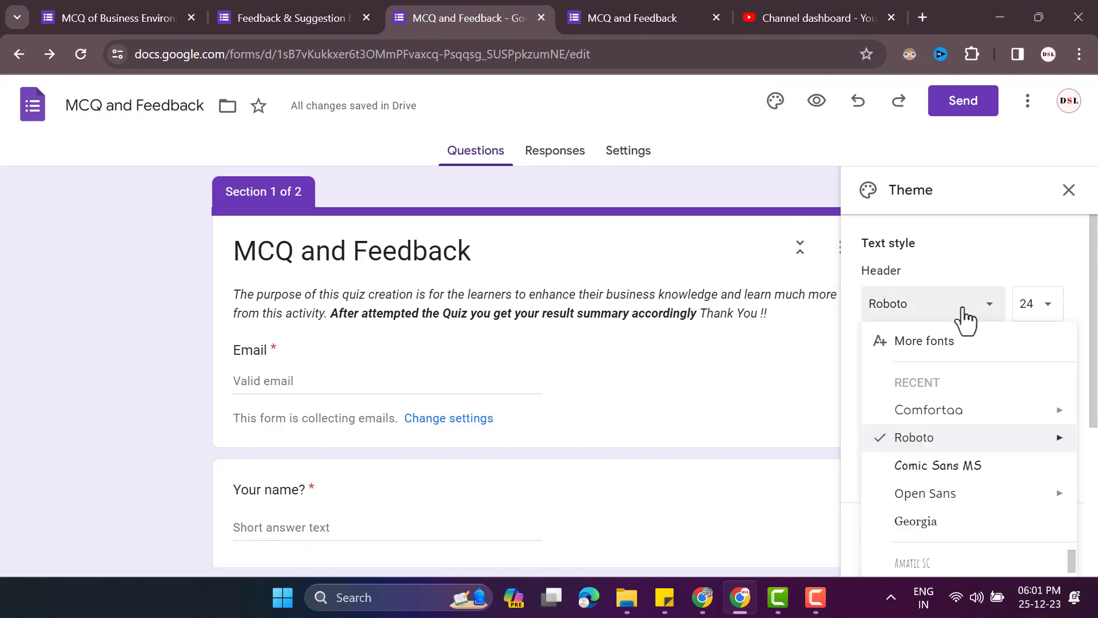
{"action": "left_click", "coordinate": [966, 469]}
Step: Try size 22 for the theme's header text, and set it back to 24
{"action": "left_click", "coordinate": [1026, 313]}
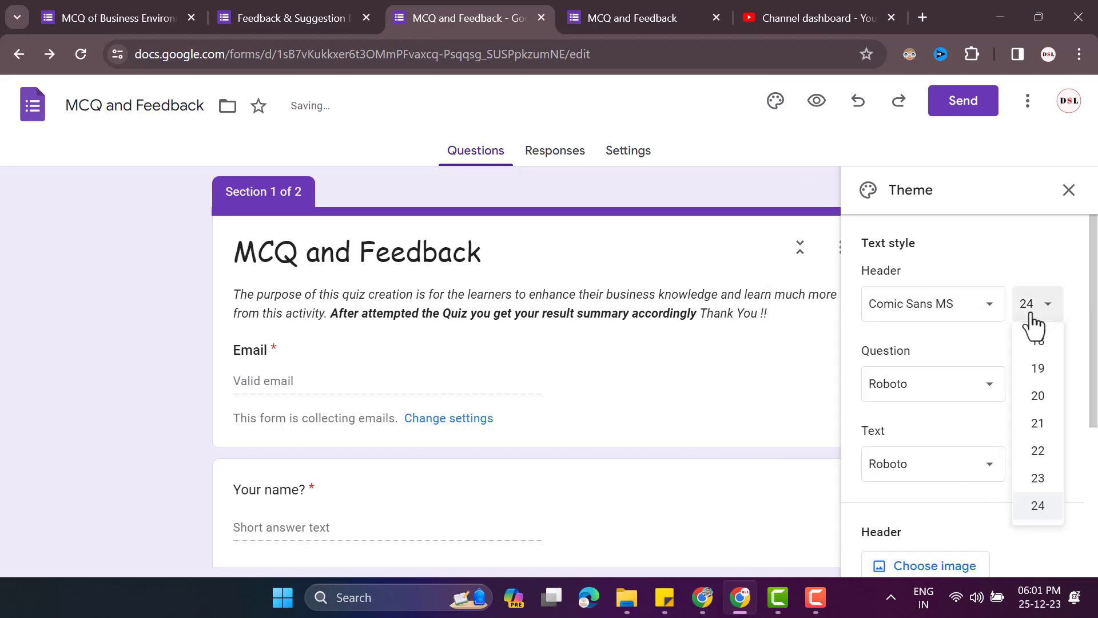
{"action": "left_click", "coordinate": [1049, 451]}
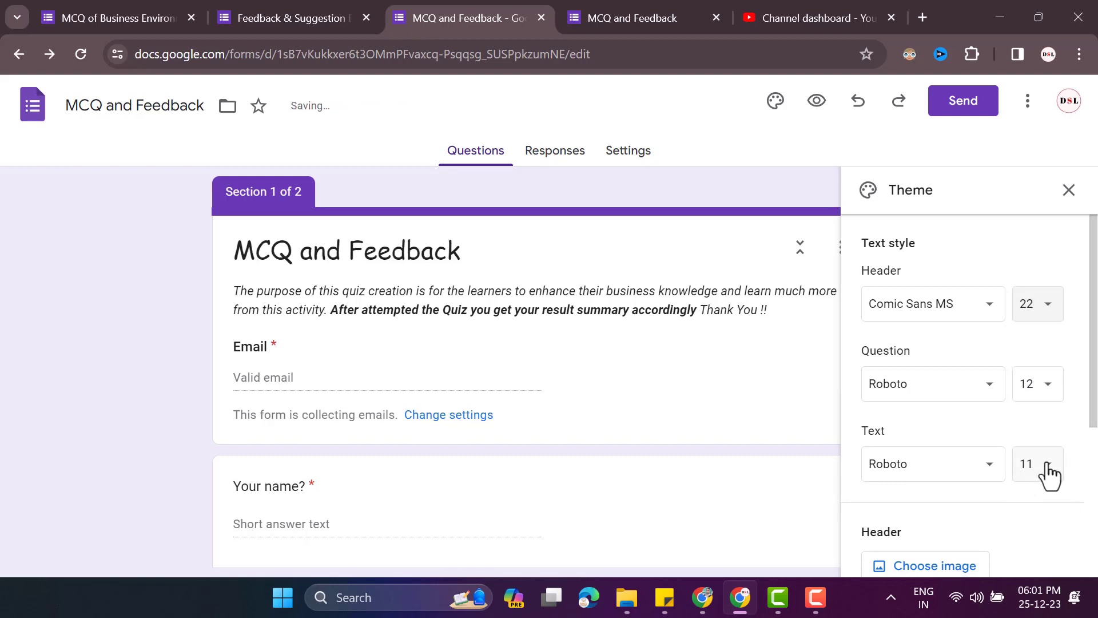
{"action": "left_click", "coordinate": [1045, 320]}
{"action": "left_click", "coordinate": [1051, 509]}
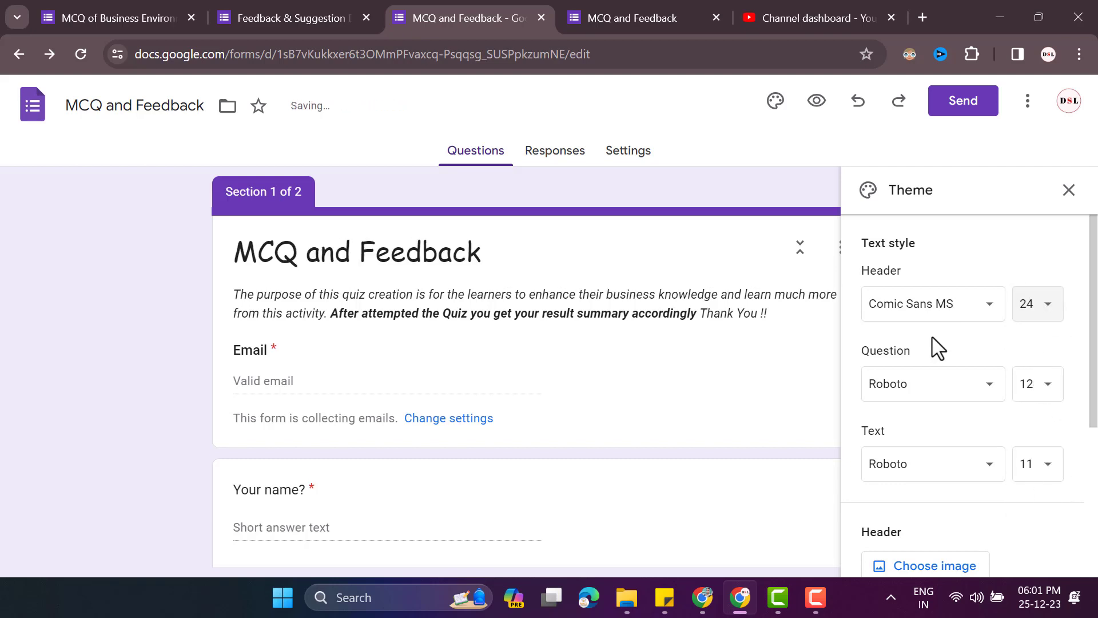
Step: Set the theme's question text to Comfortaa Semi Bold at size 15
{"action": "left_click", "coordinate": [925, 401]}
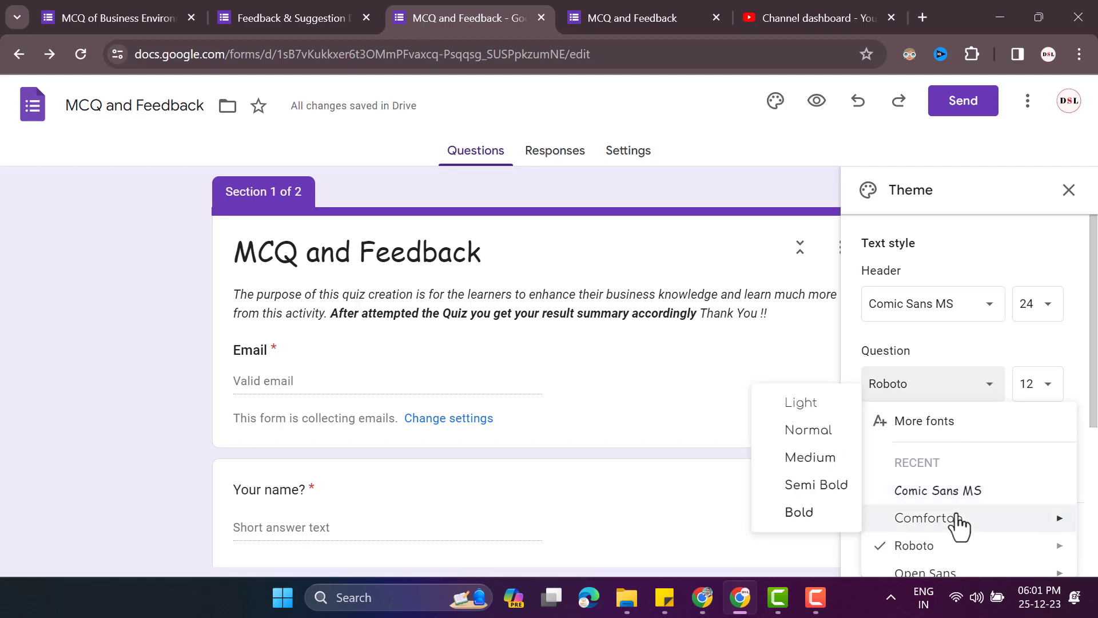
{"action": "mouse_move", "coordinate": [930, 516]}
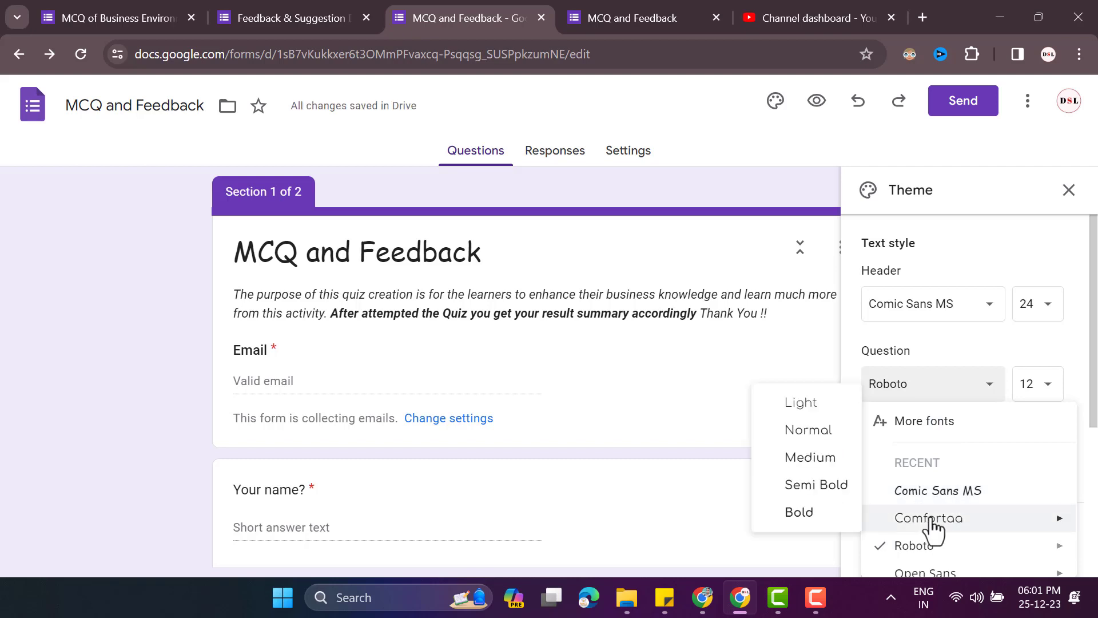
{"action": "left_click", "coordinate": [791, 490]}
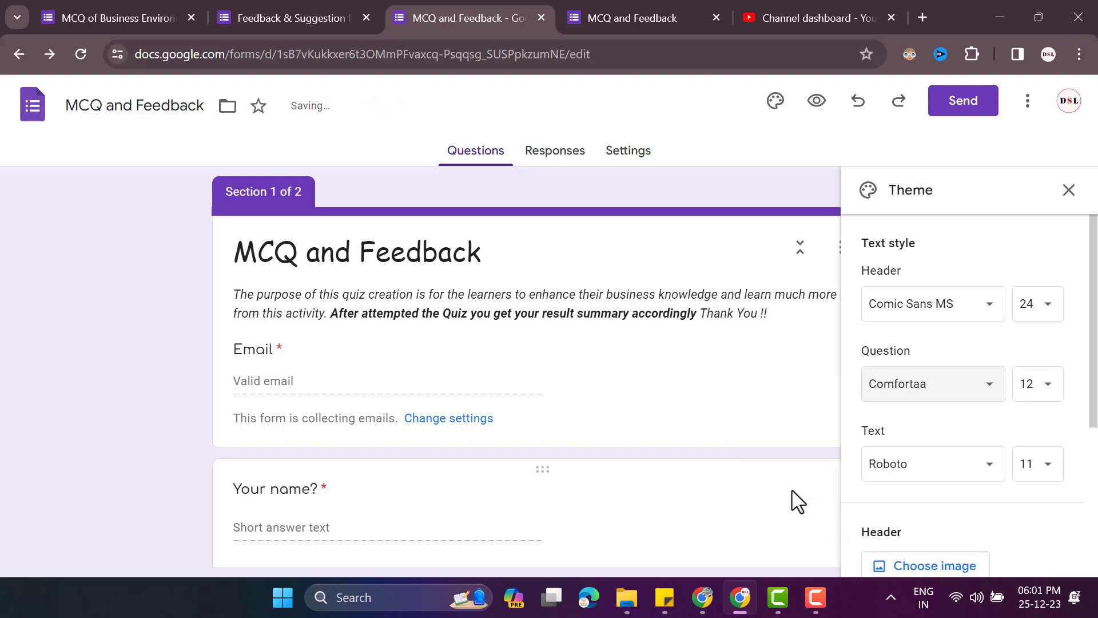
{"action": "left_click", "coordinate": [1052, 395]}
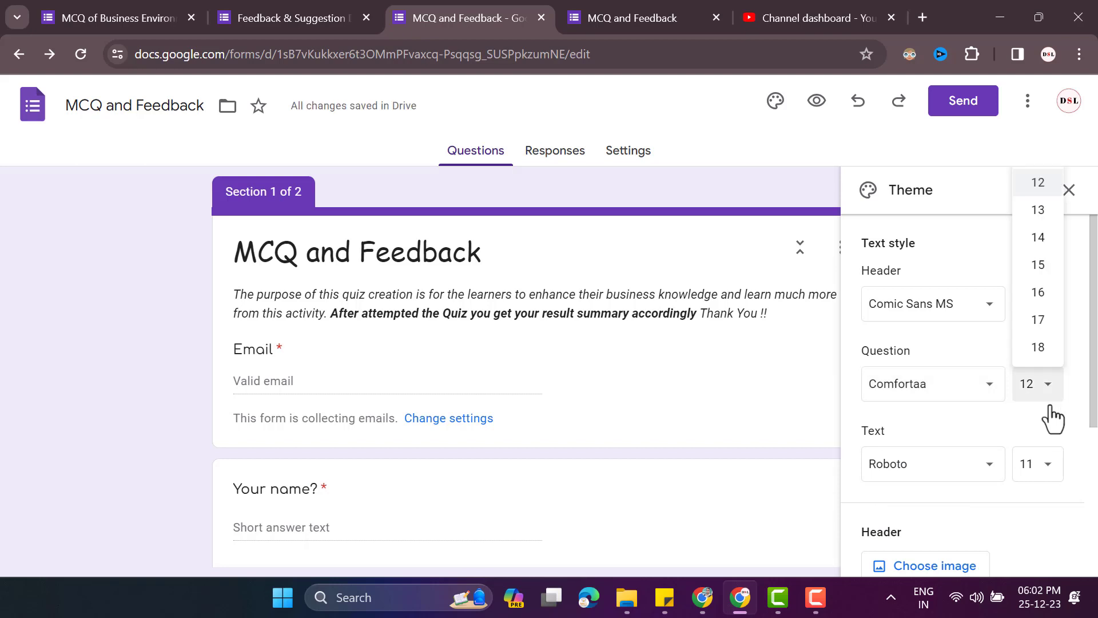
{"action": "left_click", "coordinate": [1038, 264]}
Step: Set the theme's body text to Open Sans Semi Bold at size 12
{"action": "scroll", "coordinate": [972, 452], "scroll_direction": "down", "scroll_amount": 1}
{"action": "left_click", "coordinate": [907, 380]}
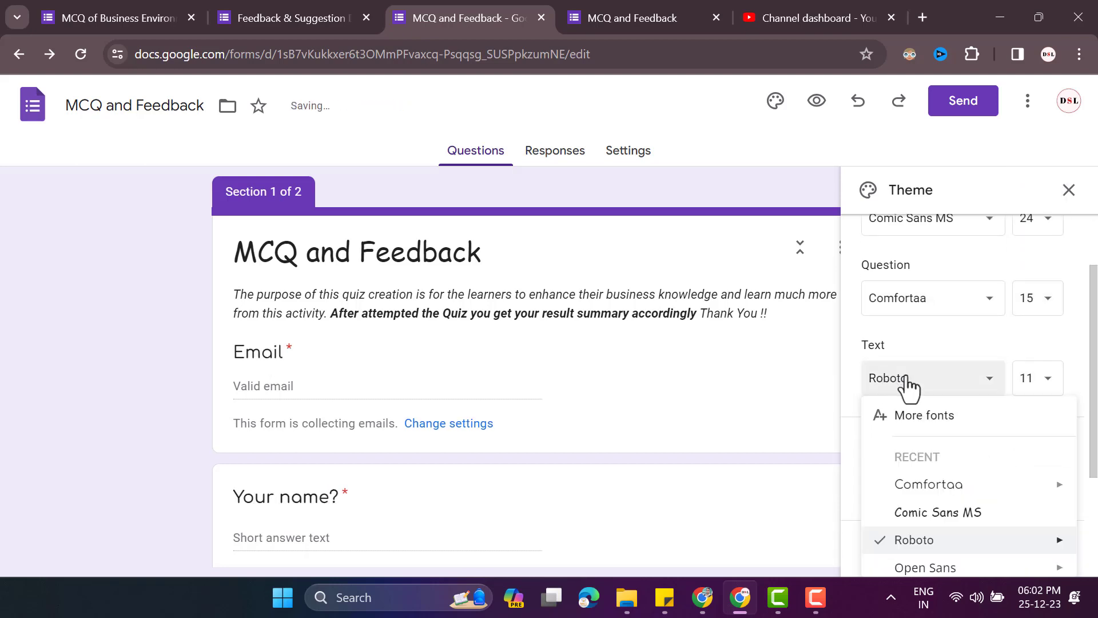
{"action": "scroll", "coordinate": [968, 372], "scroll_direction": "down", "scroll_amount": 3}
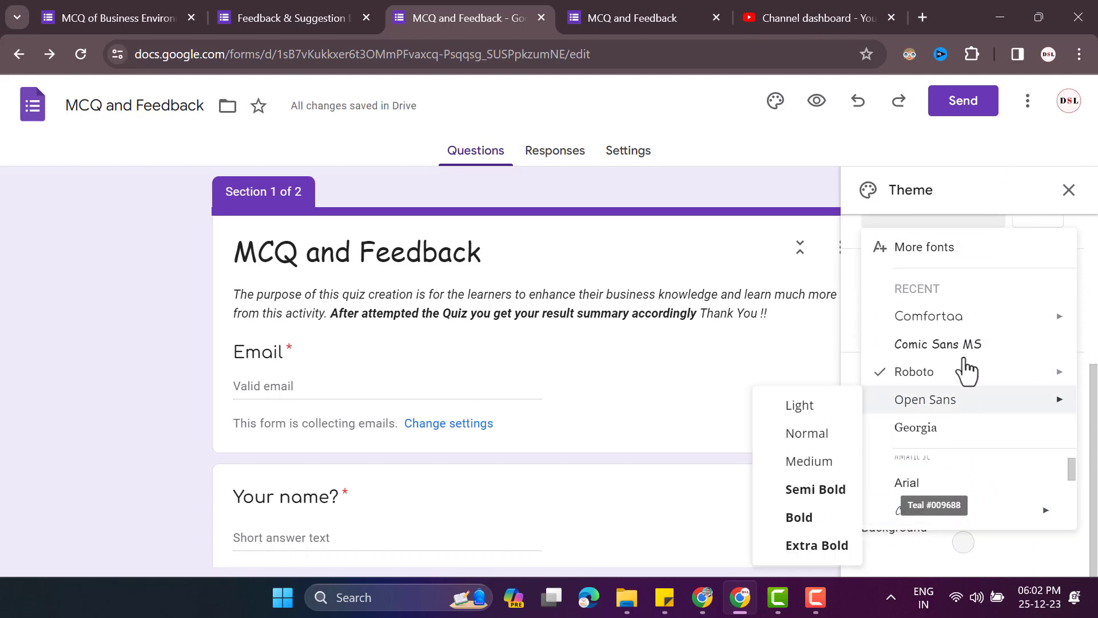
{"action": "mouse_move", "coordinate": [937, 411]}
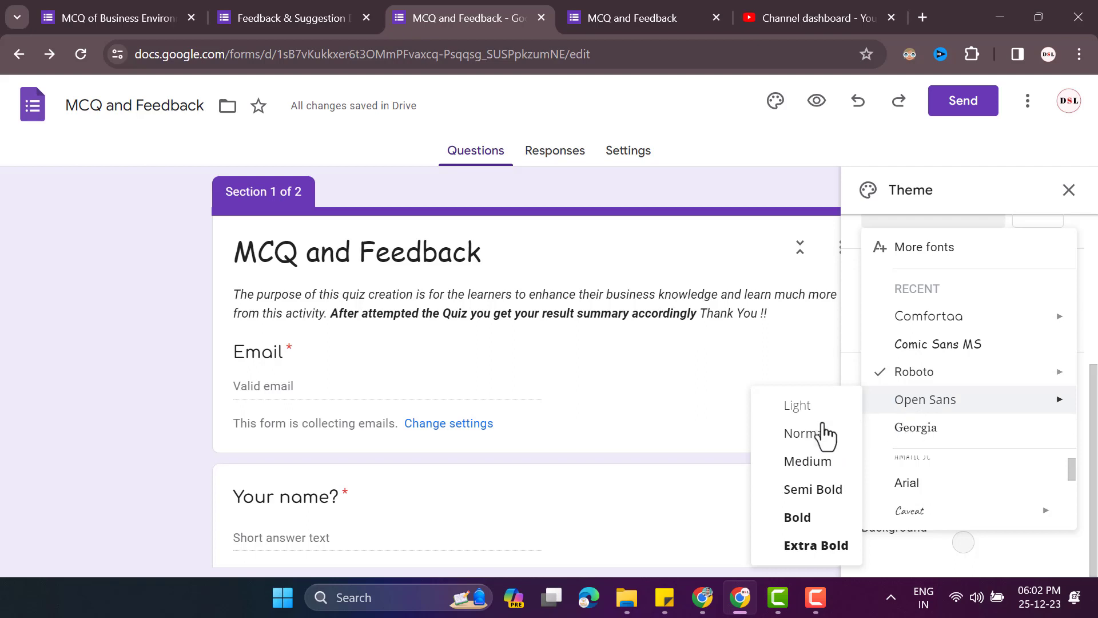
{"action": "left_click", "coordinate": [813, 489]}
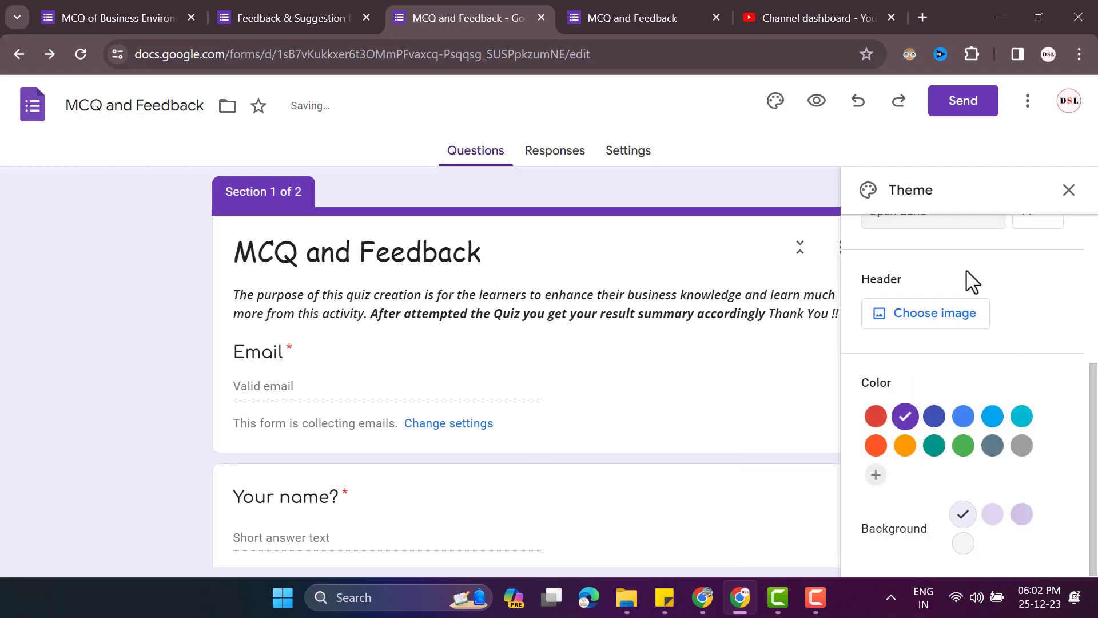
{"action": "scroll", "coordinate": [972, 283], "scroll_direction": "up", "scroll_amount": 2}
{"action": "left_click", "coordinate": [1038, 309]}
{"action": "left_click", "coordinate": [1033, 414]}
Step: Try orange, purple and green as the theme color, and settle on red with the medium pink background shade
{"action": "scroll", "coordinate": [707, 403], "scroll_direction": "down", "scroll_amount": 5}
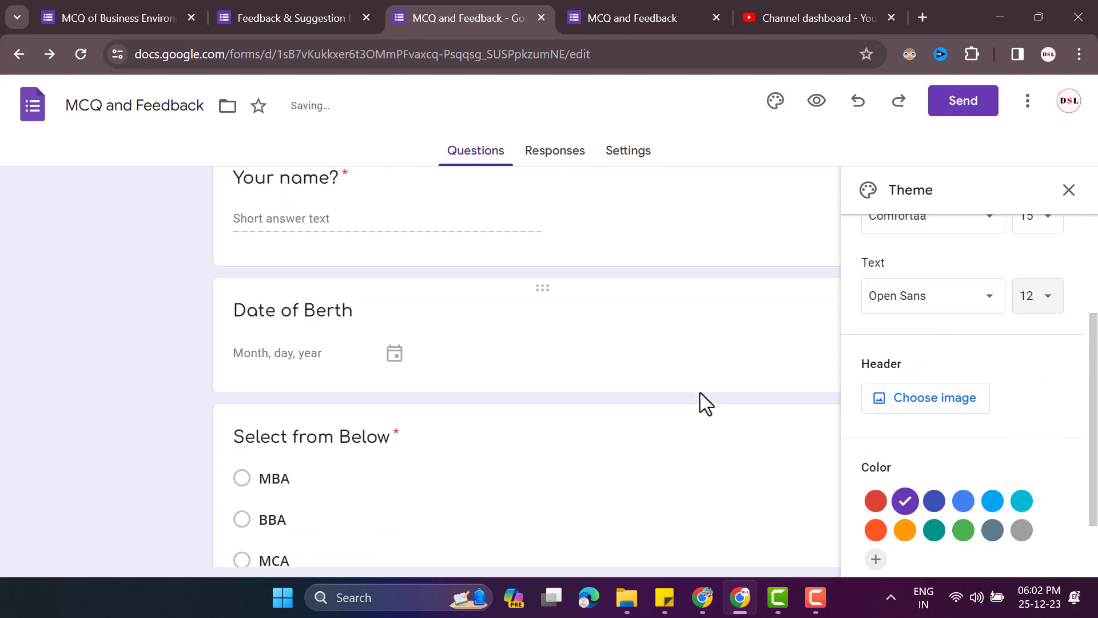
{"action": "scroll", "coordinate": [1013, 406], "scroll_direction": "up", "scroll_amount": 1}
{"action": "scroll", "coordinate": [990, 444], "scroll_direction": "down", "scroll_amount": 3}
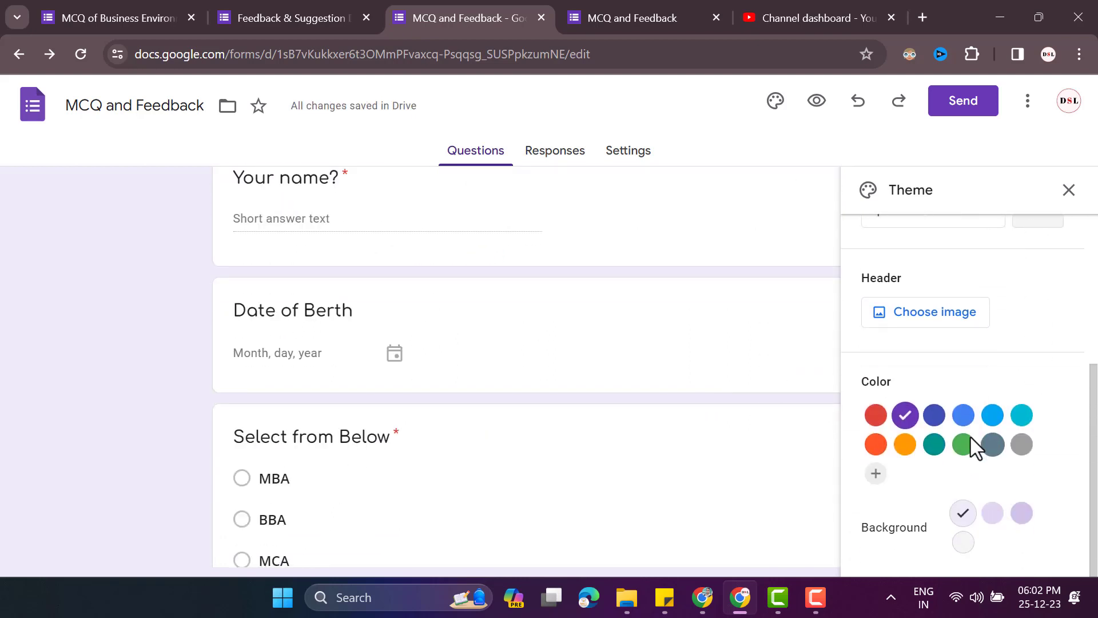
{"action": "scroll", "coordinate": [826, 466], "scroll_direction": "up", "scroll_amount": 1}
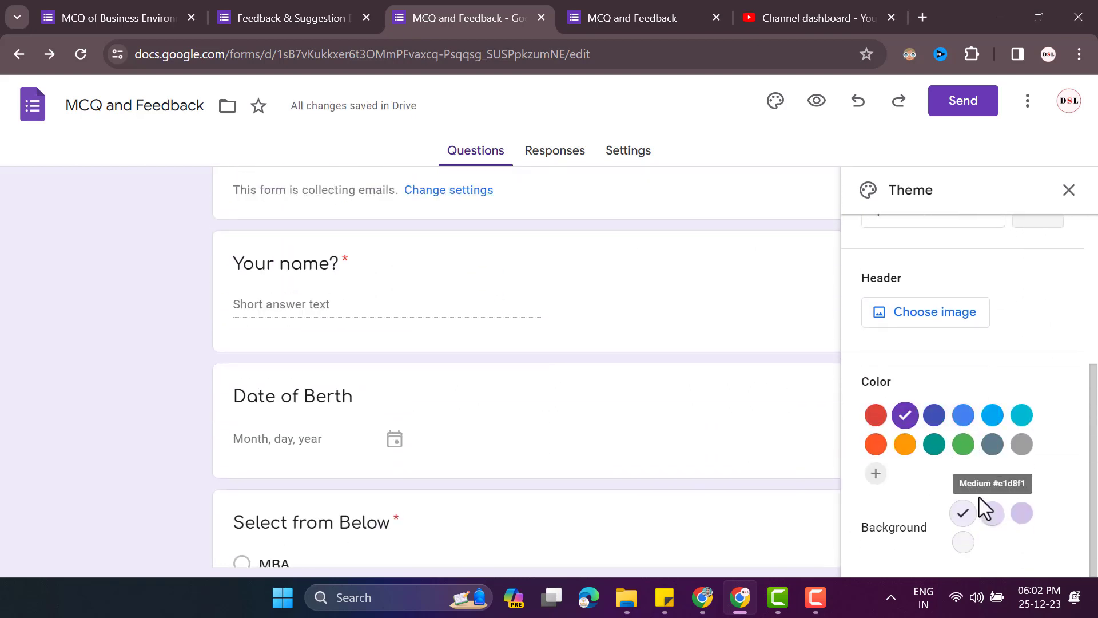
{"action": "left_click", "coordinate": [905, 443]}
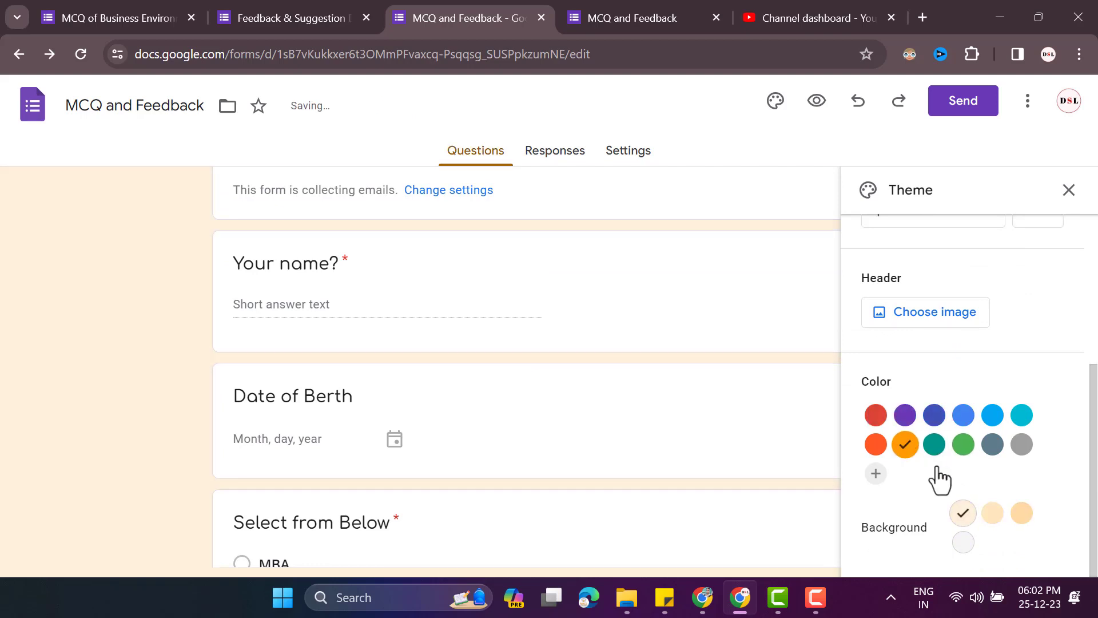
{"action": "left_click", "coordinate": [902, 421]}
{"action": "left_click", "coordinate": [962, 448]}
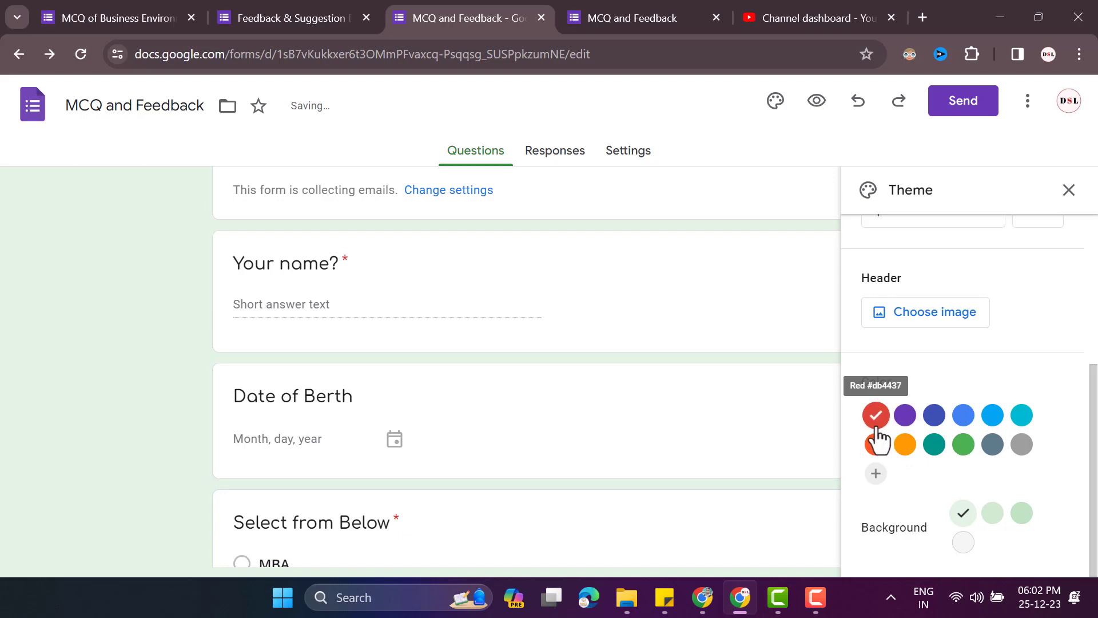
{"action": "left_click", "coordinate": [1004, 521]}
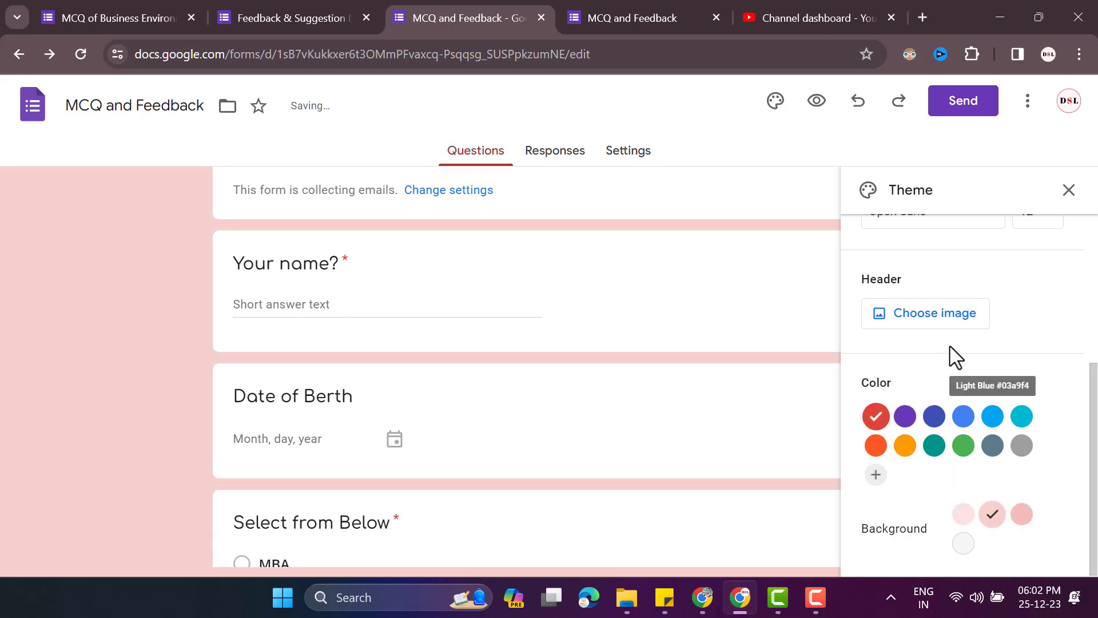
Step: Open the theme's header image selection and look through the Work and School images
{"action": "scroll", "coordinate": [944, 400], "scroll_direction": "up", "scroll_amount": 3}
{"action": "left_click", "coordinate": [938, 493]}
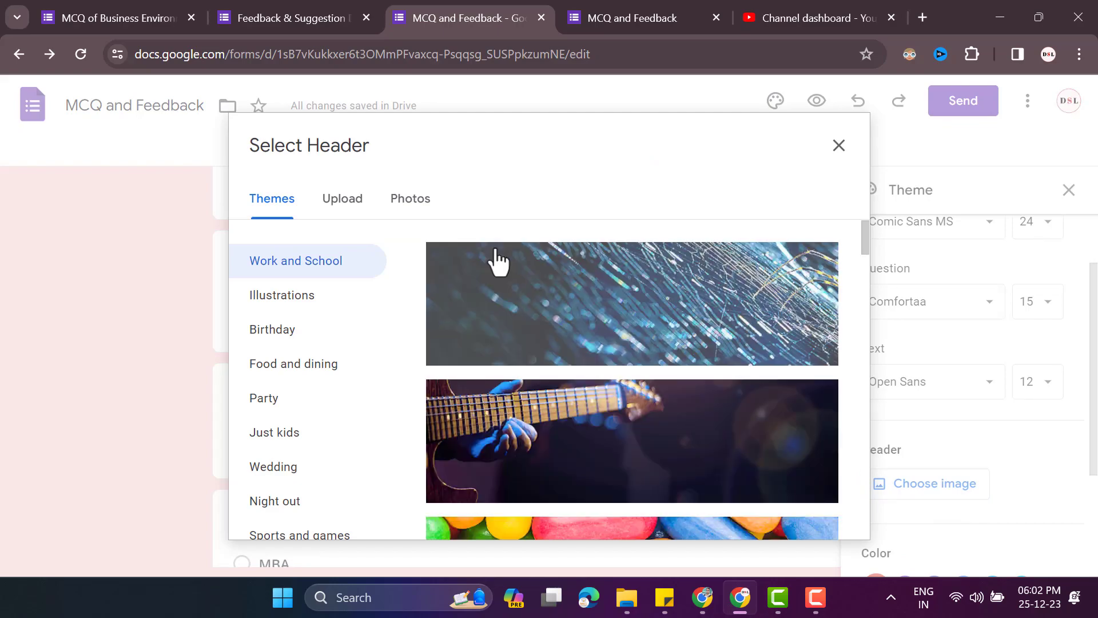
{"action": "scroll", "coordinate": [593, 402], "scroll_direction": "down", "scroll_amount": 4}
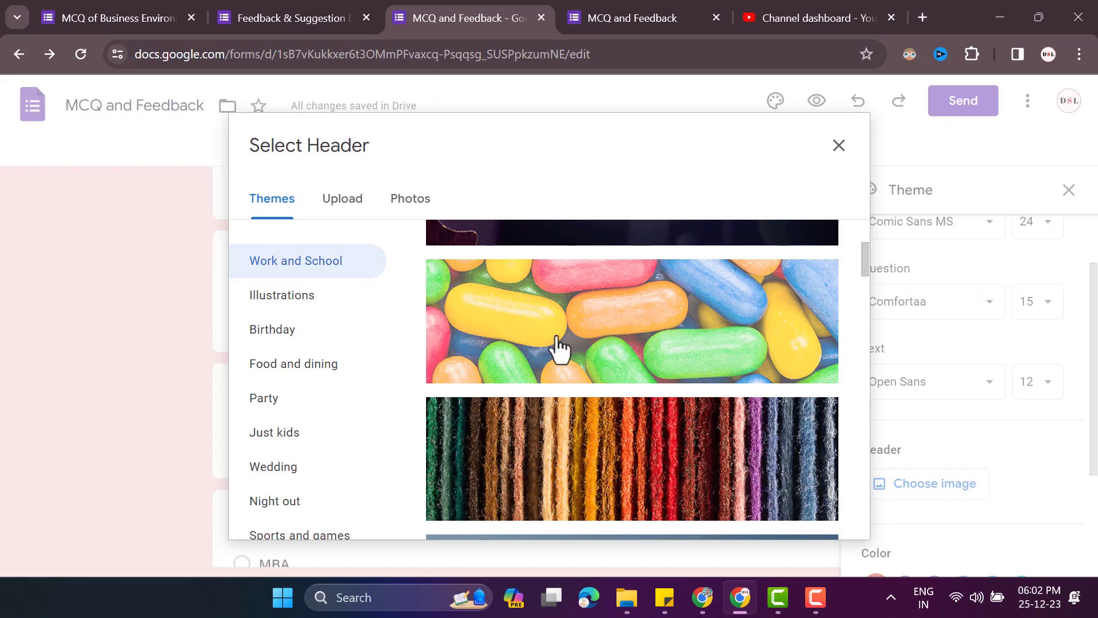
{"action": "scroll", "coordinate": [647, 372], "scroll_direction": "down", "scroll_amount": 3}
{"action": "scroll", "coordinate": [592, 358], "scroll_direction": "up", "scroll_amount": 5}
{"action": "scroll", "coordinate": [620, 360], "scroll_direction": "down", "scroll_amount": 3}
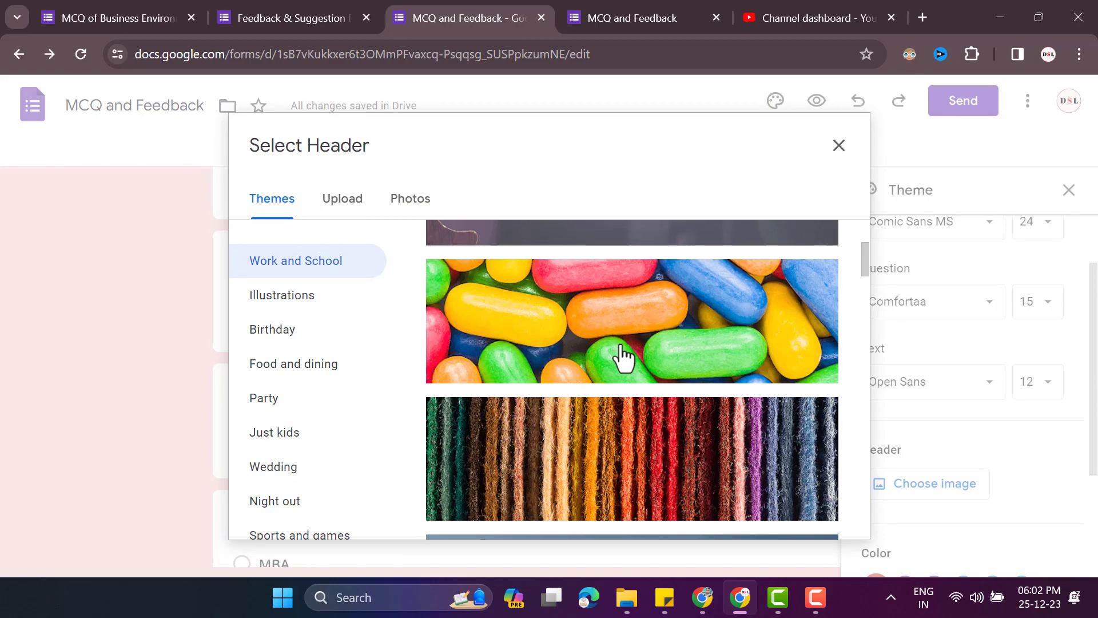
{"action": "scroll", "coordinate": [632, 329], "scroll_direction": "up", "scroll_amount": 4}
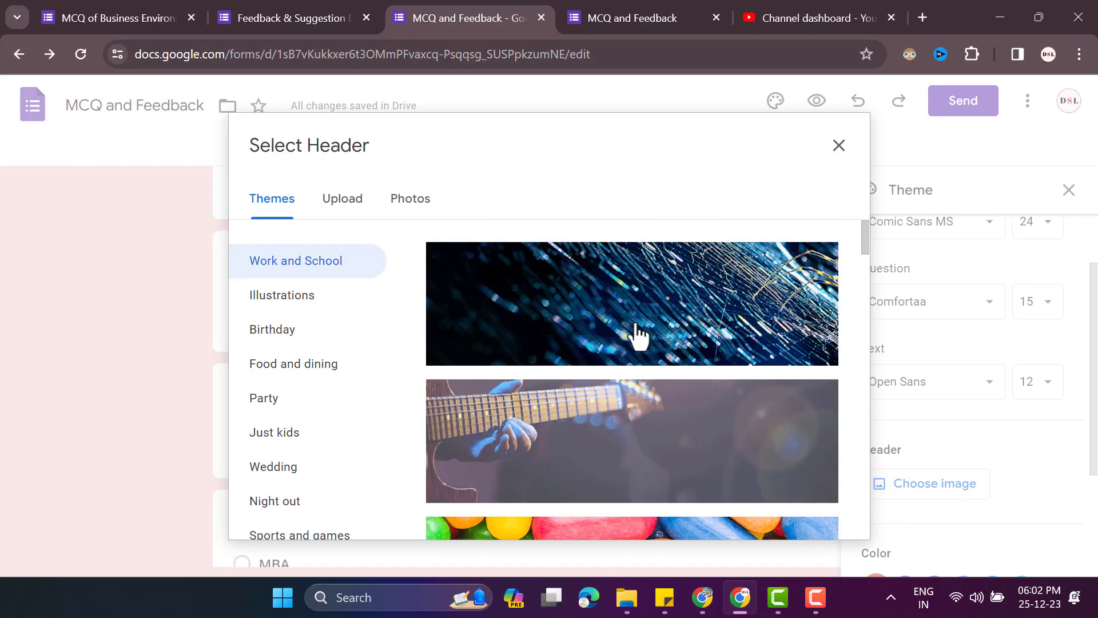
{"action": "scroll", "coordinate": [658, 367], "scroll_direction": "down", "scroll_amount": 4}
{"action": "scroll", "coordinate": [596, 422], "scroll_direction": "down", "scroll_amount": 3}
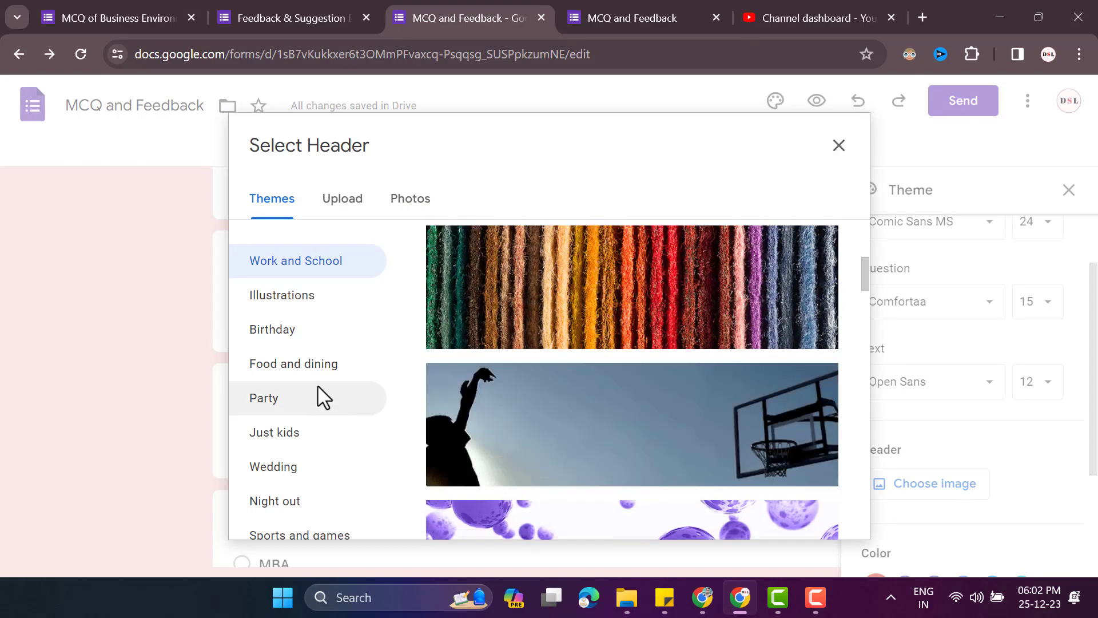
Step: Browse the header images in the Illustrations, Birthday, Wedding and Night out categories
{"action": "left_click", "coordinate": [261, 297]}
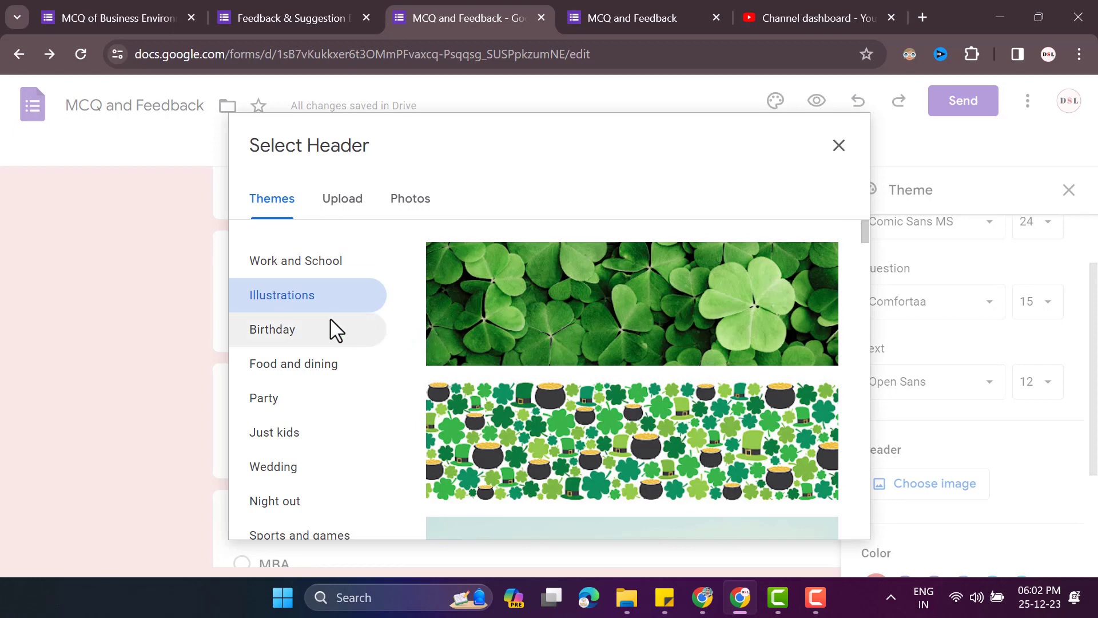
{"action": "left_click", "coordinate": [337, 330]}
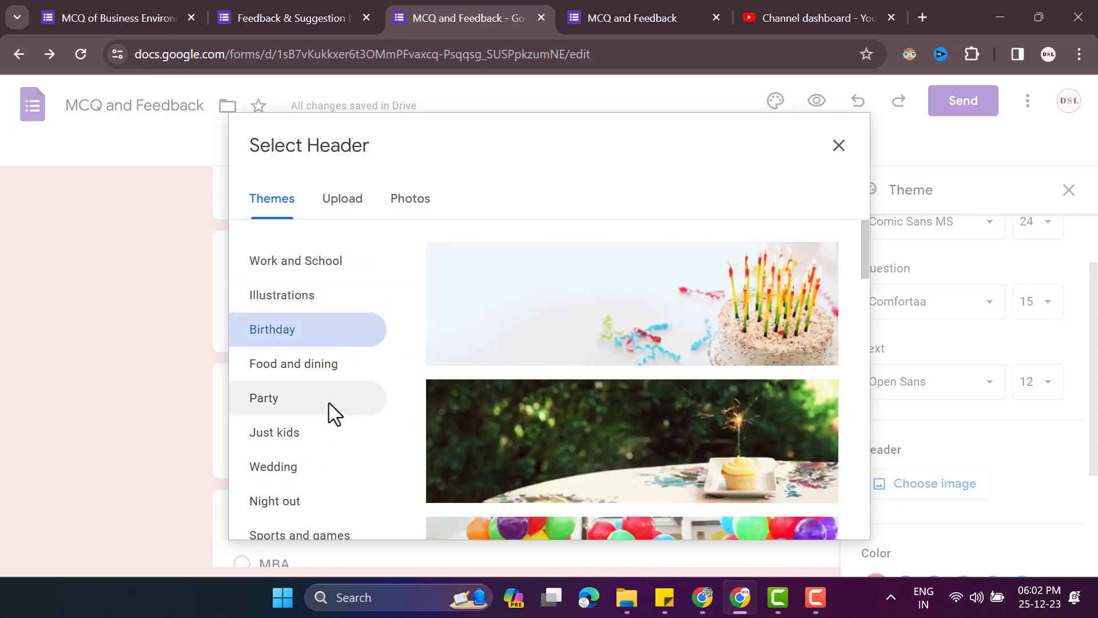
{"action": "scroll", "coordinate": [429, 465], "scroll_direction": "down", "scroll_amount": 2}
{"action": "left_click", "coordinate": [254, 468]}
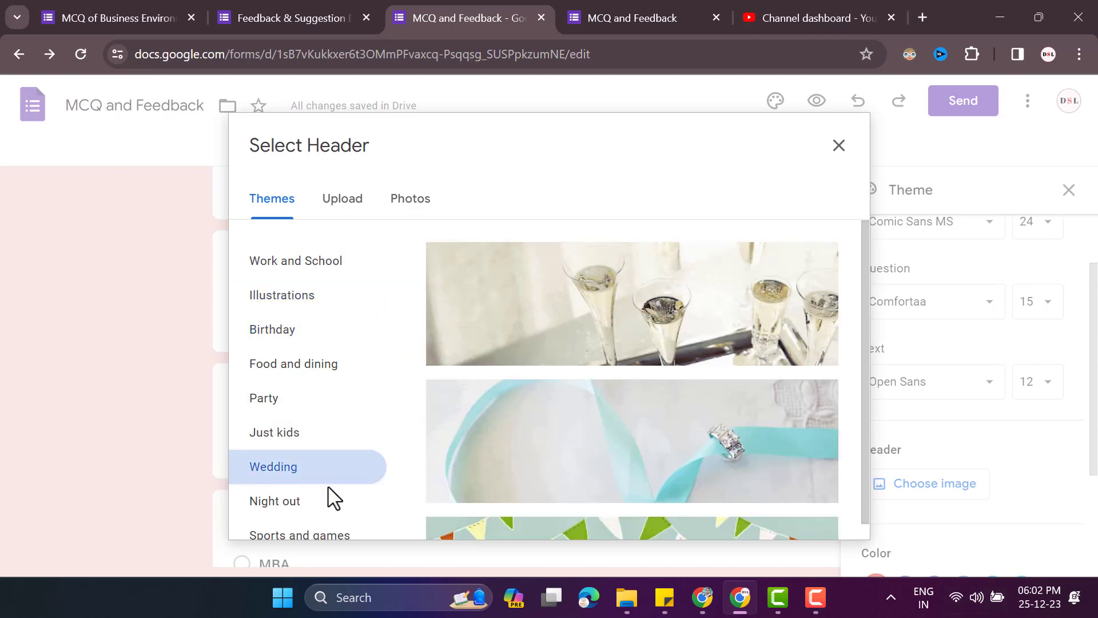
{"action": "left_click", "coordinate": [303, 504]}
Step: Look through the header images in the Sports and games category
{"action": "left_click", "coordinate": [334, 538]}
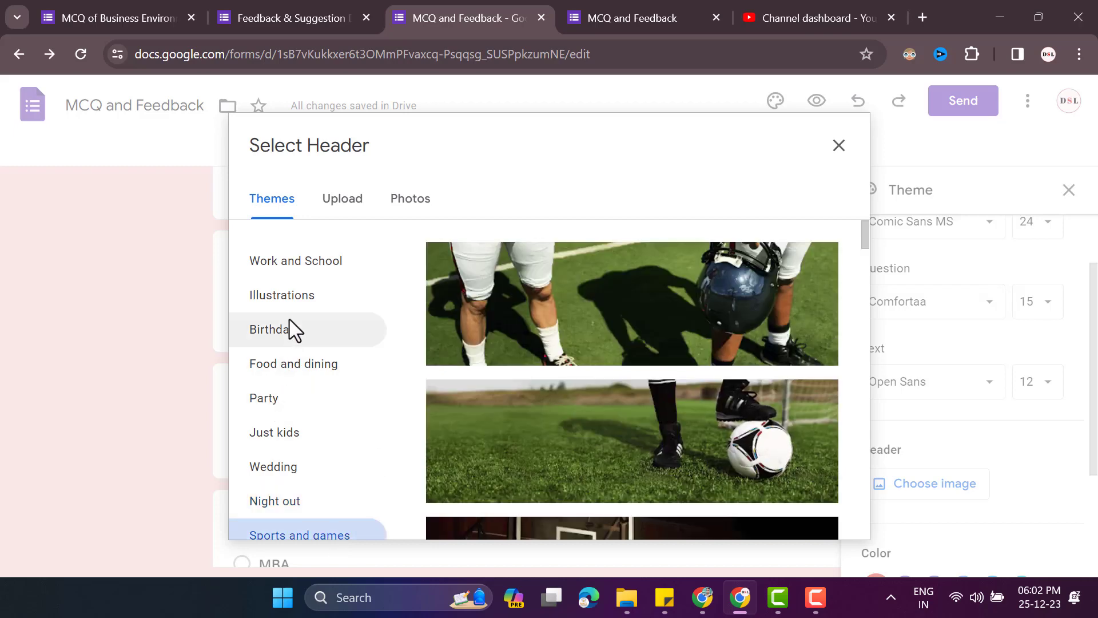
{"action": "scroll", "coordinate": [564, 478], "scroll_direction": "down", "scroll_amount": 4}
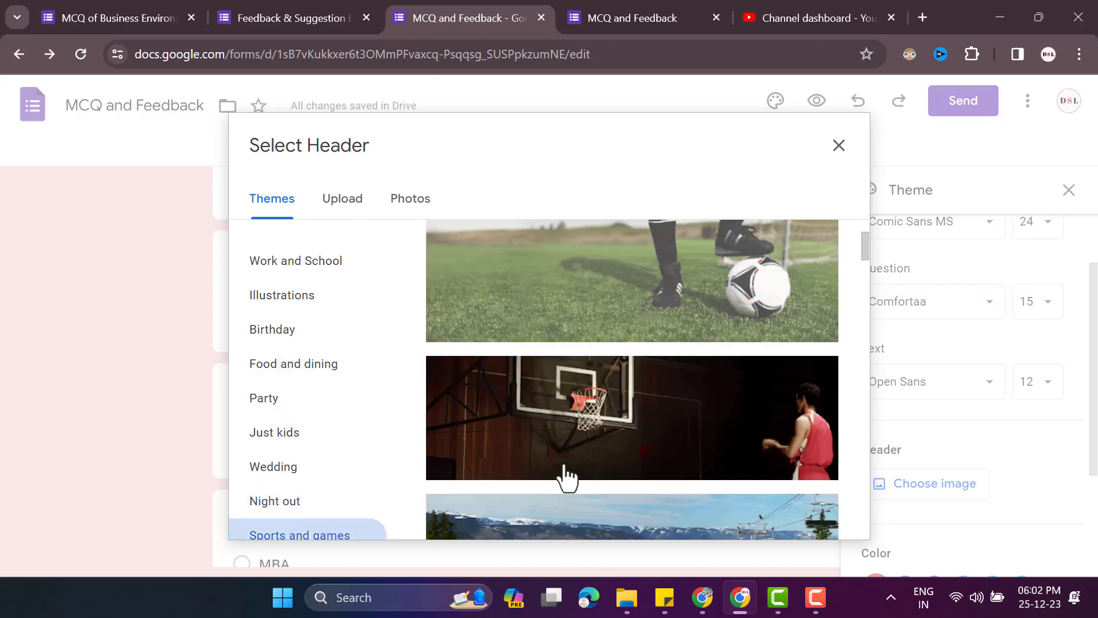
{"action": "scroll", "coordinate": [709, 320], "scroll_direction": "up", "scroll_amount": 1}
{"action": "scroll", "coordinate": [681, 368], "scroll_direction": "down", "scroll_amount": 2}
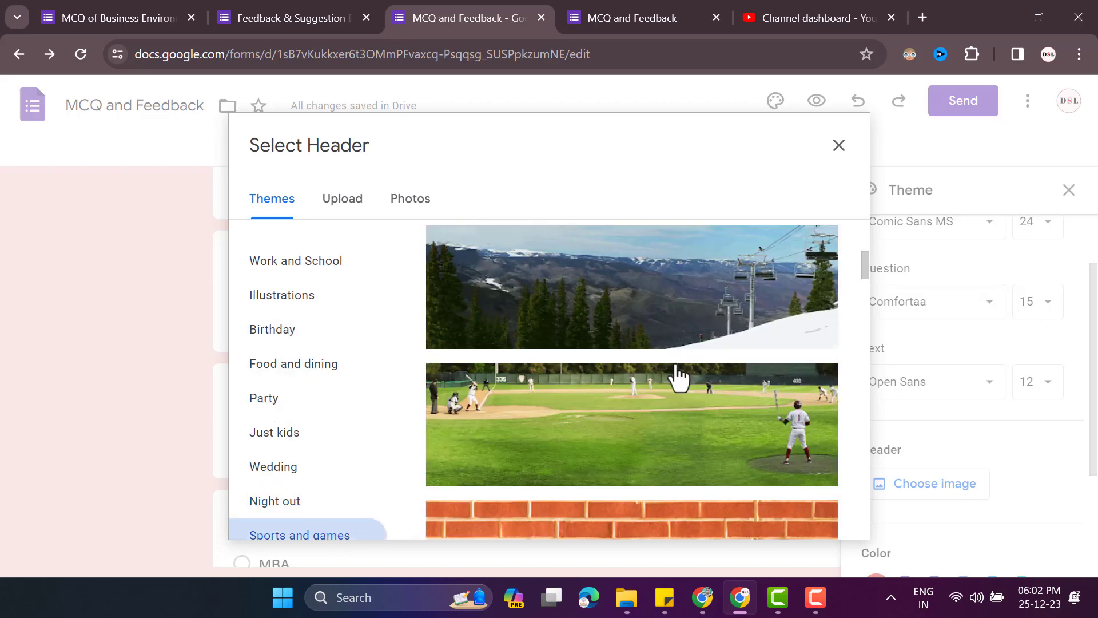
{"action": "scroll", "coordinate": [677, 375], "scroll_direction": "up", "scroll_amount": 1}
{"action": "scroll", "coordinate": [677, 375], "scroll_direction": "down", "scroll_amount": 1}
{"action": "scroll", "coordinate": [678, 375], "scroll_direction": "down", "scroll_amount": 8}
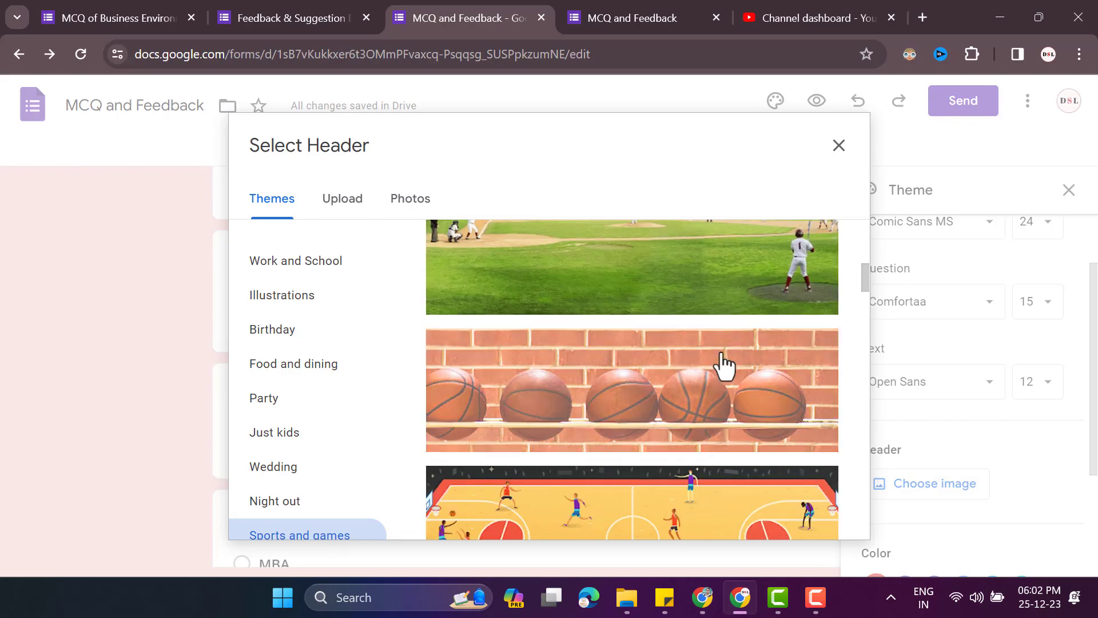
{"action": "scroll", "coordinate": [792, 375], "scroll_direction": "down", "scroll_amount": 9}
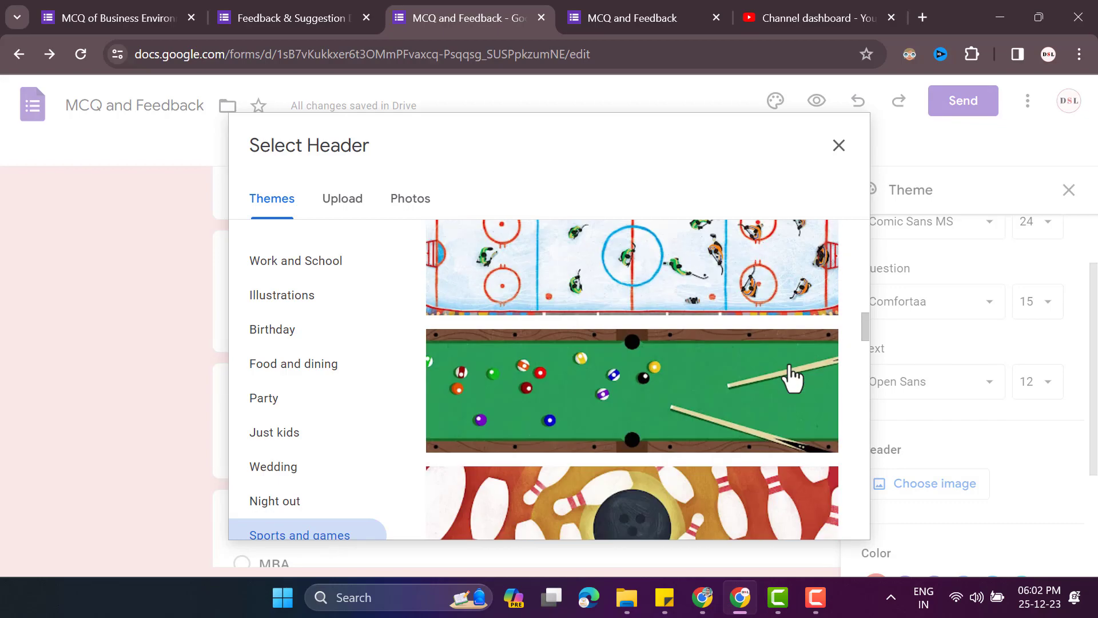
{"action": "scroll", "coordinate": [793, 374], "scroll_direction": "down", "scroll_amount": 8}
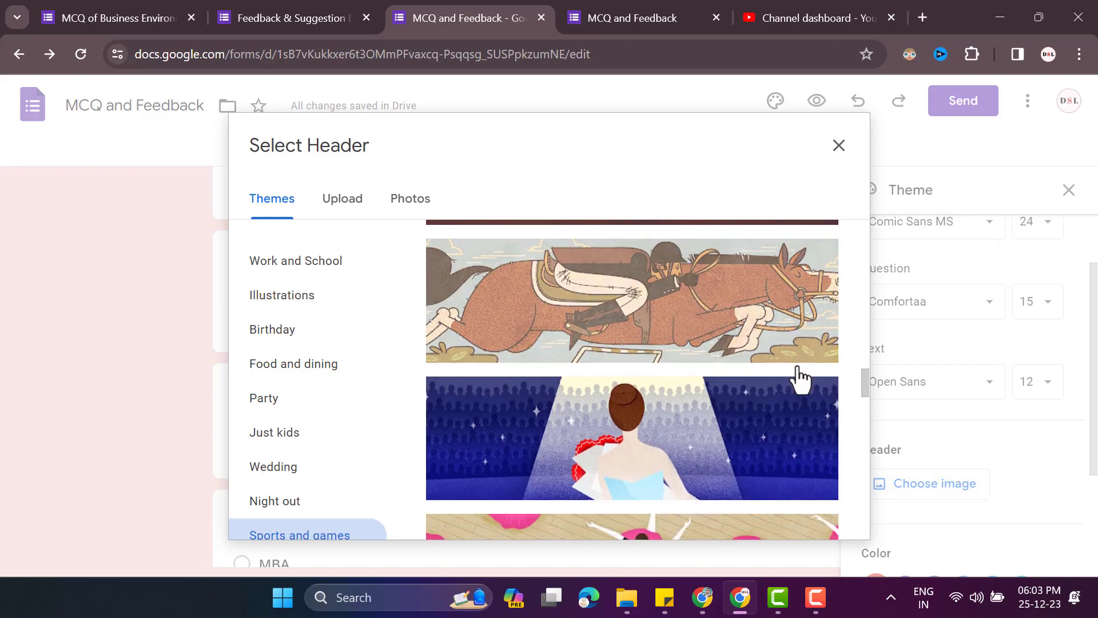
{"action": "scroll", "coordinate": [798, 379], "scroll_direction": "down", "scroll_amount": 3}
Step: Set the colored pencils image from the Work and School themes as the form's header and close the theme options
{"action": "left_click", "coordinate": [300, 261]}
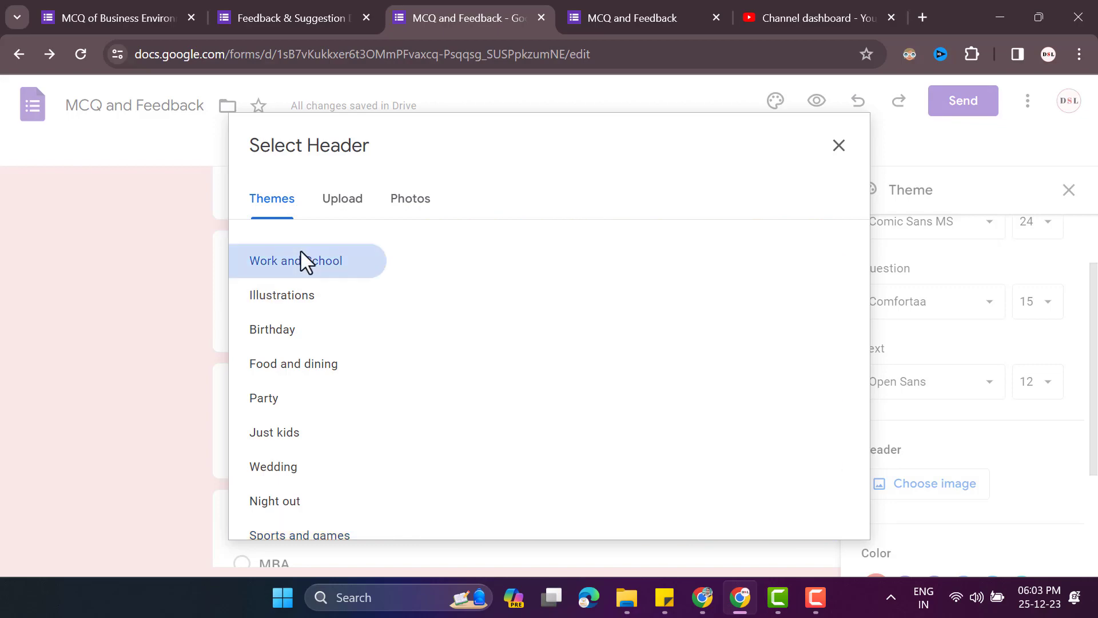
{"action": "scroll", "coordinate": [692, 397], "scroll_direction": "down", "scroll_amount": 6}
{"action": "scroll", "coordinate": [744, 382], "scroll_direction": "down", "scroll_amount": 10}
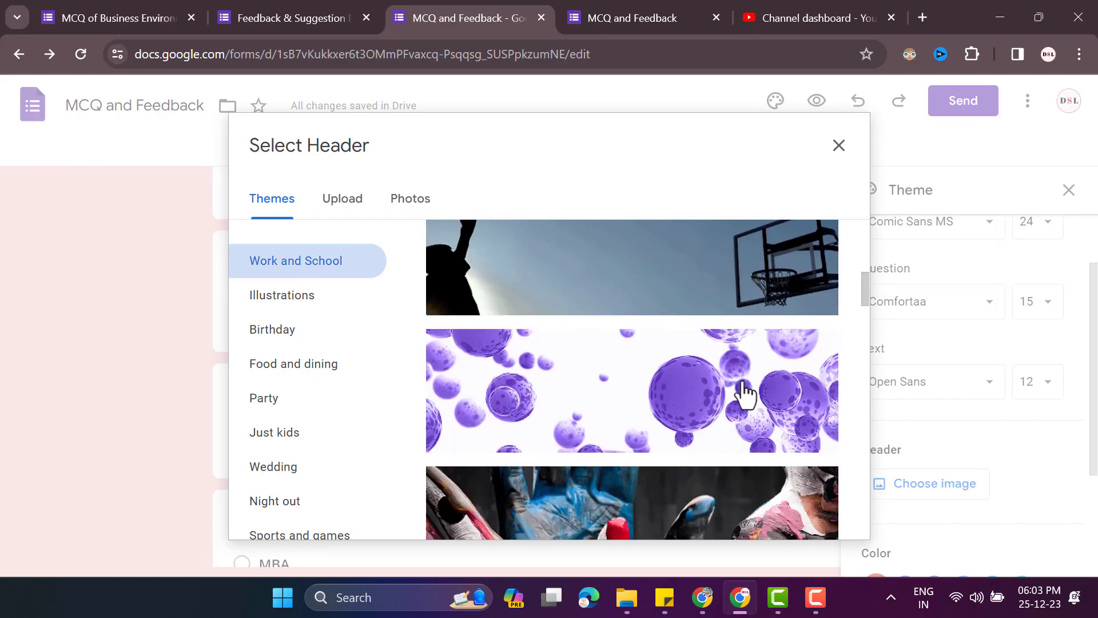
{"action": "scroll", "coordinate": [743, 381], "scroll_direction": "down", "scroll_amount": 8}
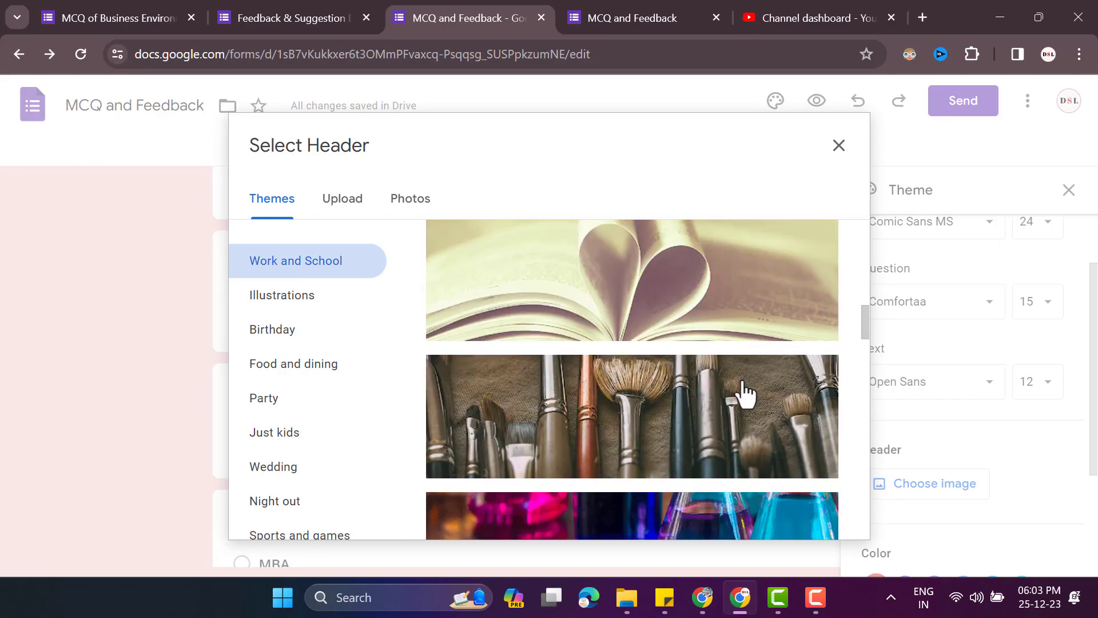
{"action": "left_click", "coordinate": [737, 426]}
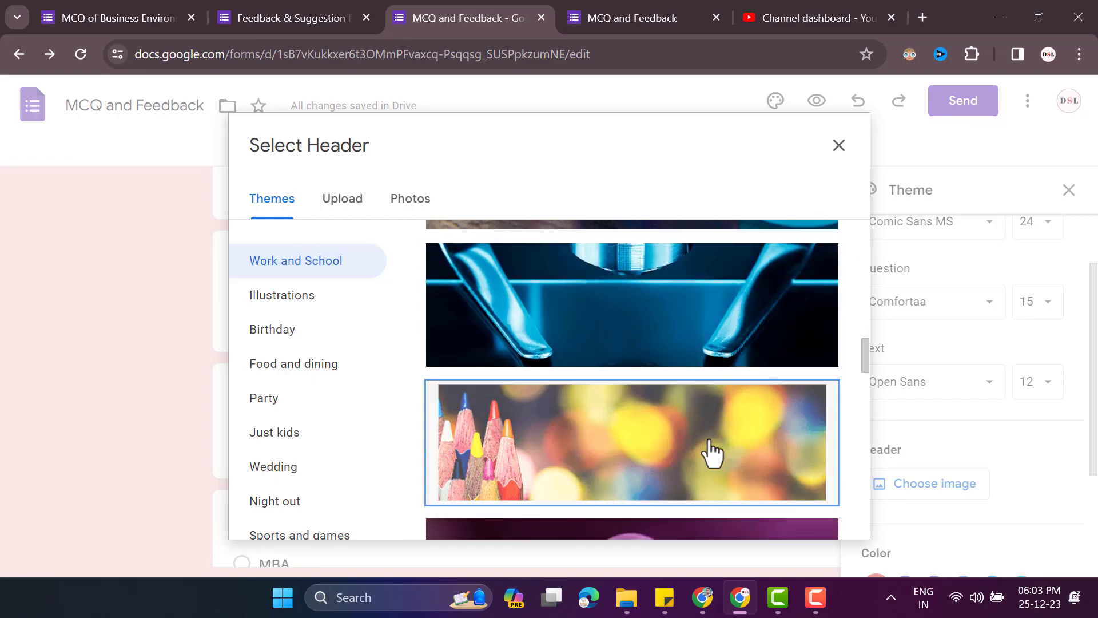
{"action": "left_click", "coordinate": [817, 530]}
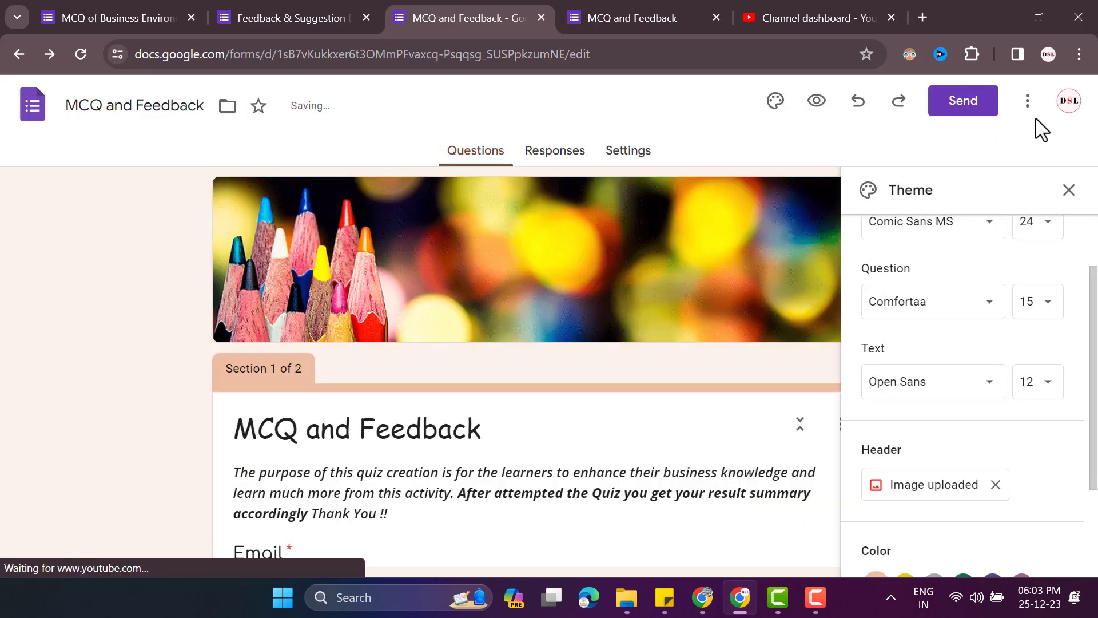
{"action": "scroll", "coordinate": [1005, 265], "scroll_direction": "up", "scroll_amount": 2}
{"action": "left_click", "coordinate": [1072, 197]}
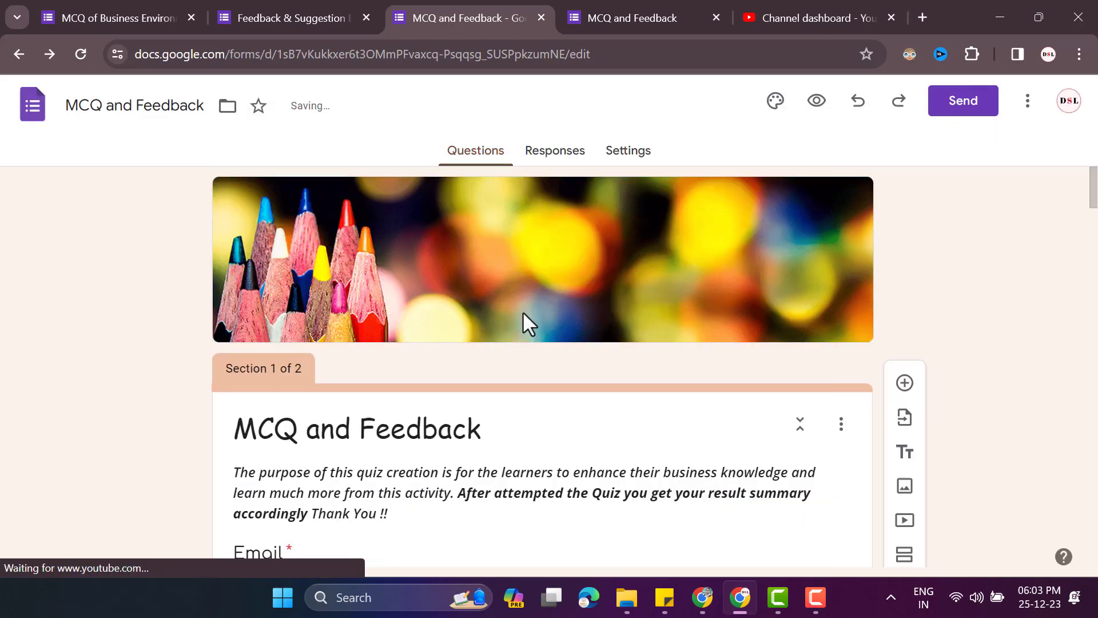
{"action": "scroll", "coordinate": [588, 311], "scroll_direction": "down", "scroll_amount": 3}
{"action": "scroll", "coordinate": [629, 286], "scroll_direction": "up", "scroll_amount": 3}
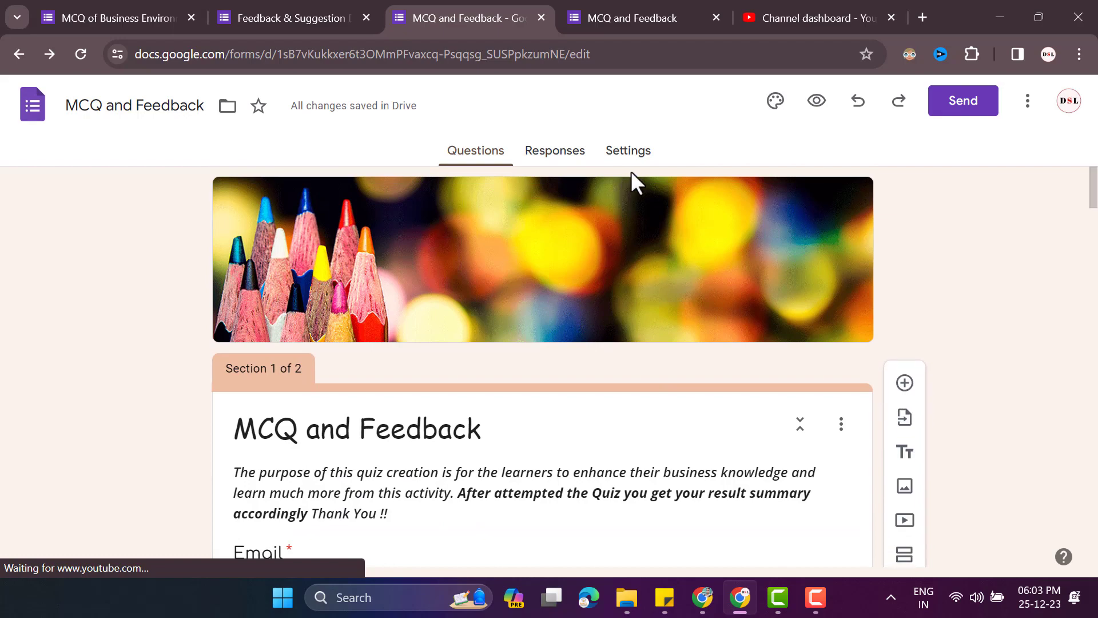
Step: Switch to the live MCQ and Feedback form, reload it and review the header, fonts and first-page questions
{"action": "left_click", "coordinate": [623, 16]}
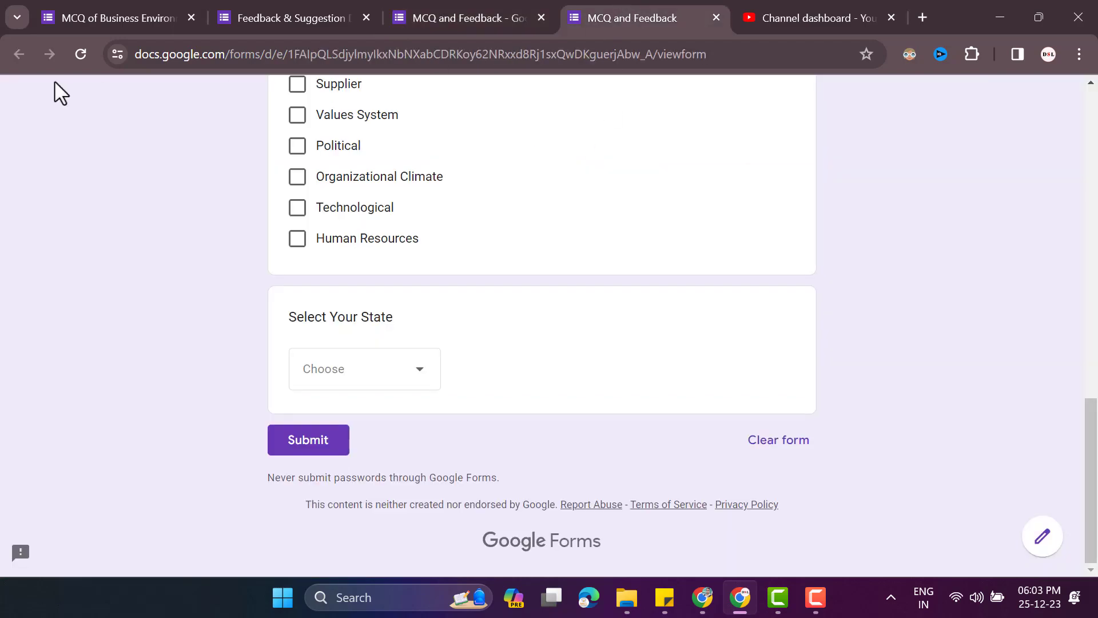
{"action": "left_click", "coordinate": [86, 59]}
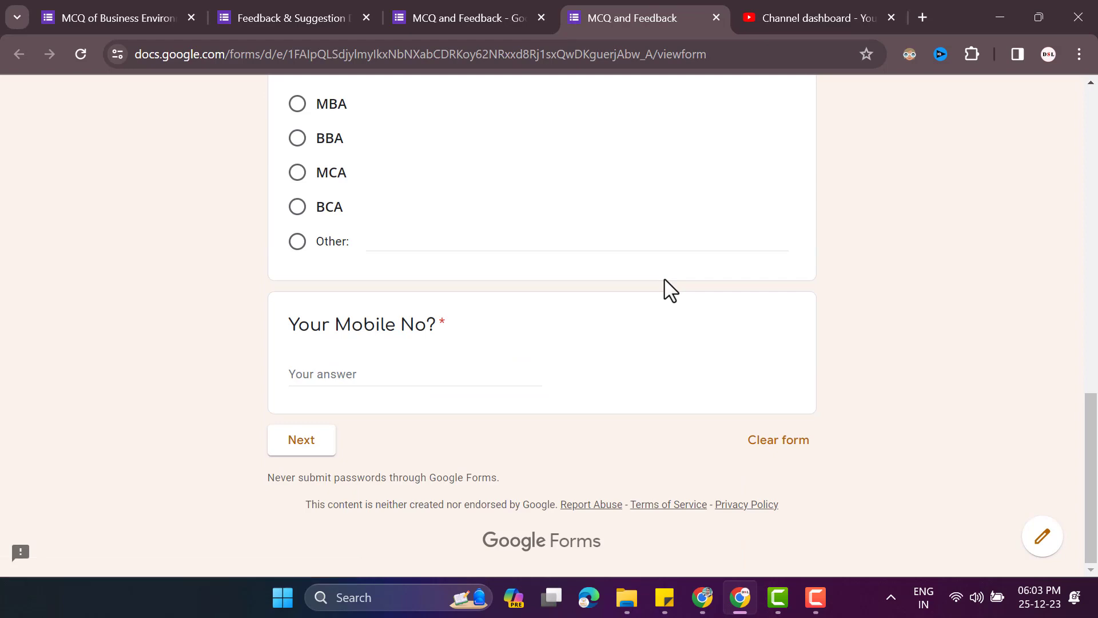
{"action": "scroll", "coordinate": [669, 289], "scroll_direction": "up", "scroll_amount": 15}
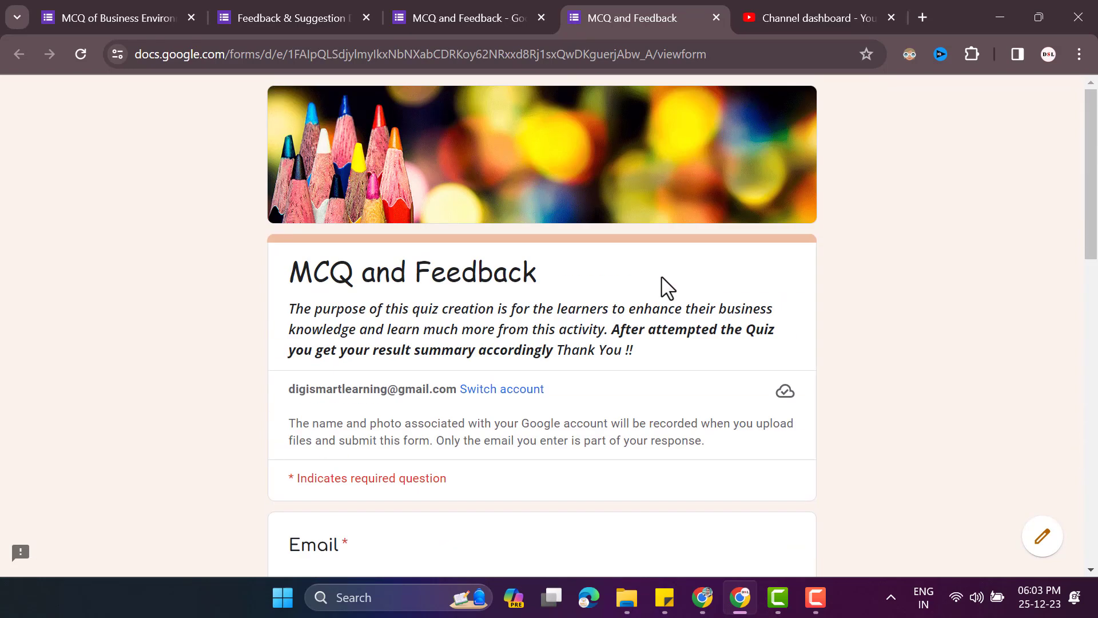
{"action": "scroll", "coordinate": [648, 252], "scroll_direction": "down", "scroll_amount": 3}
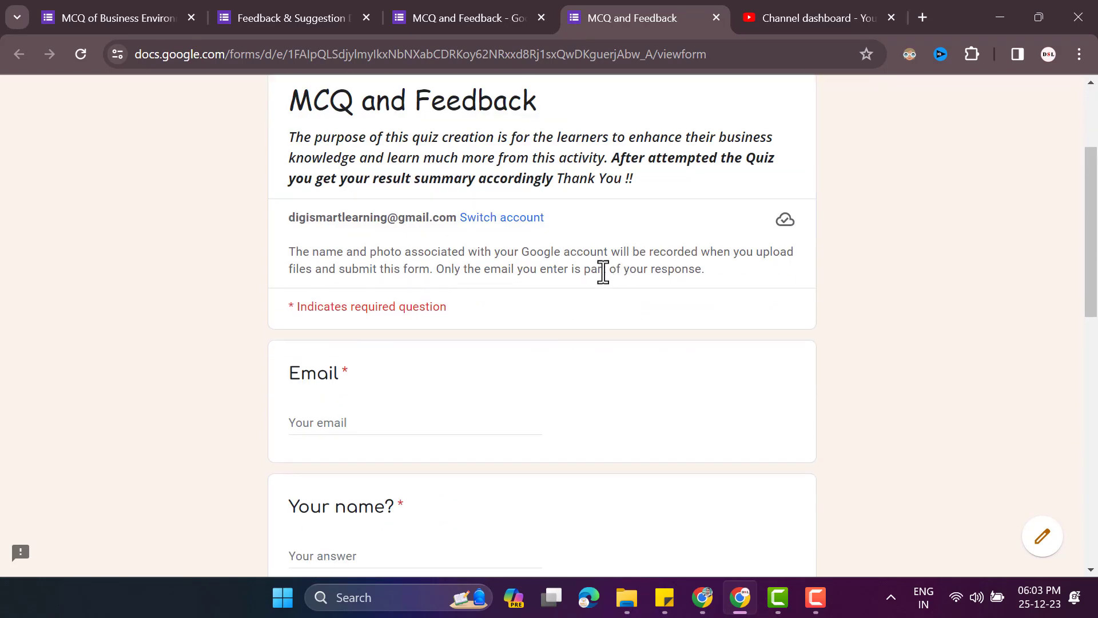
{"action": "scroll", "coordinate": [587, 320], "scroll_direction": "down", "scroll_amount": 10}
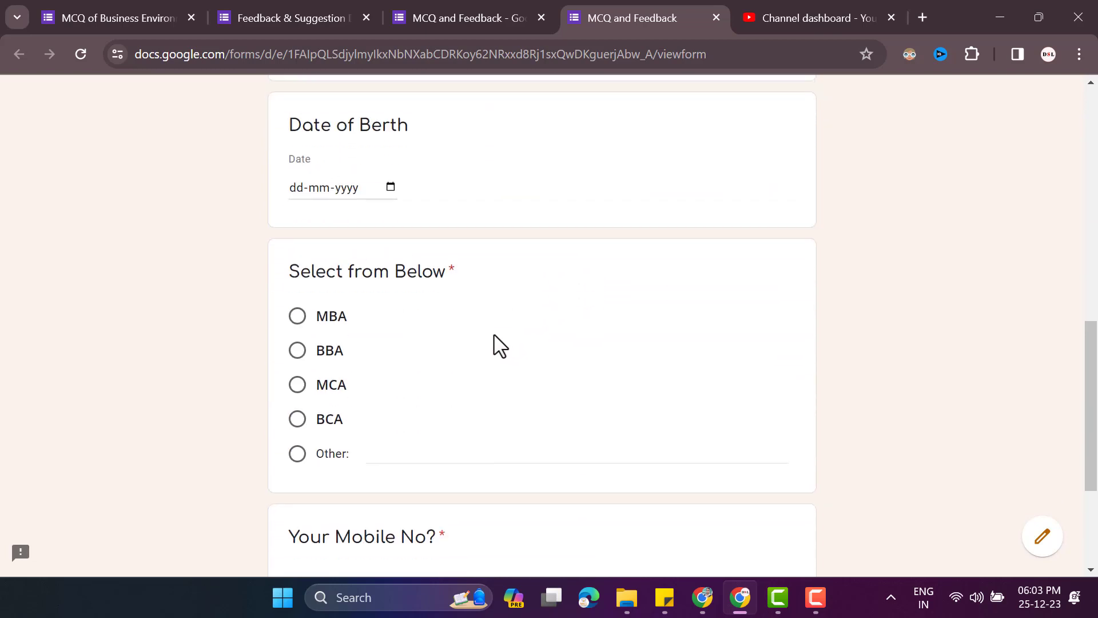
Step: Choose a sample date in the live form's Date of Berth question
{"action": "left_click", "coordinate": [391, 102]}
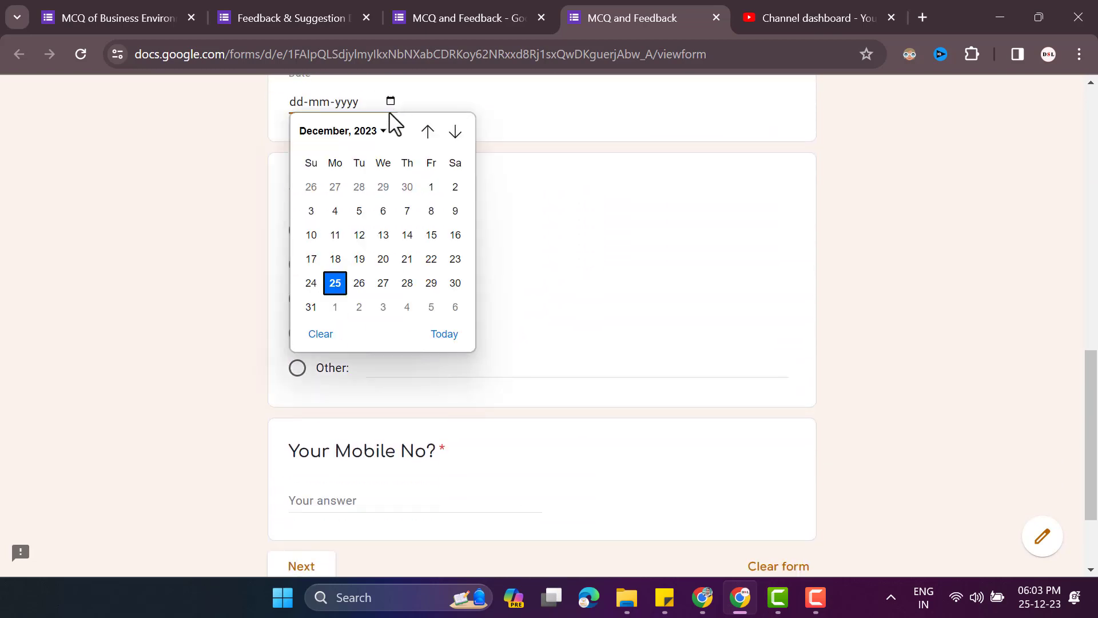
{"action": "left_click", "coordinate": [385, 283]}
{"action": "scroll", "coordinate": [408, 295], "scroll_direction": "down", "scroll_amount": 2}
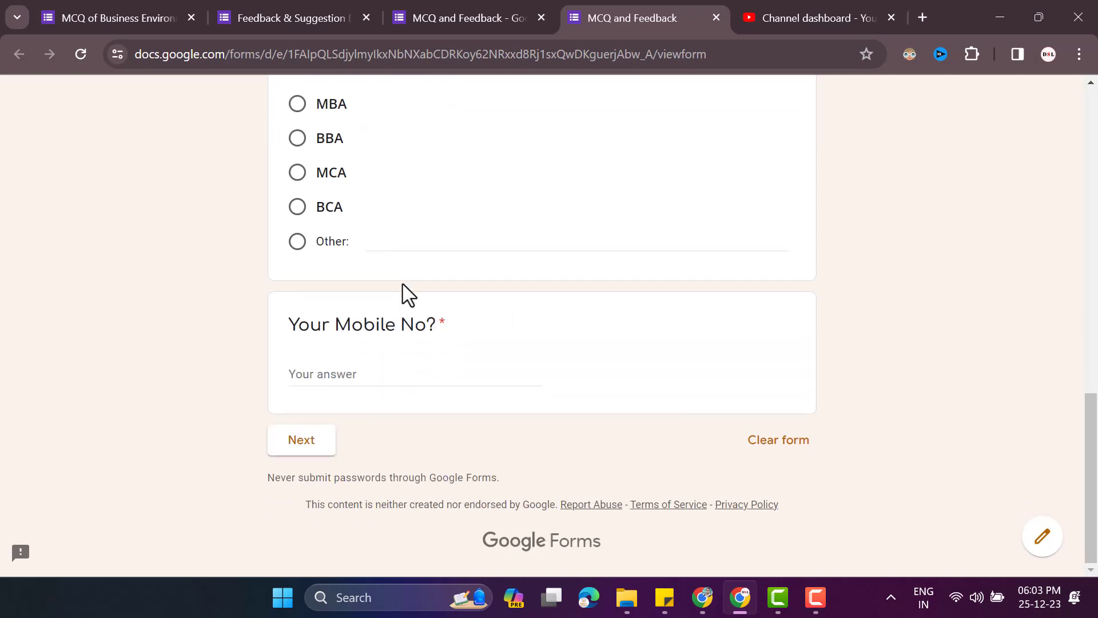
Step: Look through the live form's first page again, reloading it to check the header and the questions
{"action": "scroll", "coordinate": [539, 260], "scroll_direction": "up", "scroll_amount": 12}
{"action": "scroll", "coordinate": [540, 260], "scroll_direction": "down", "scroll_amount": 5}
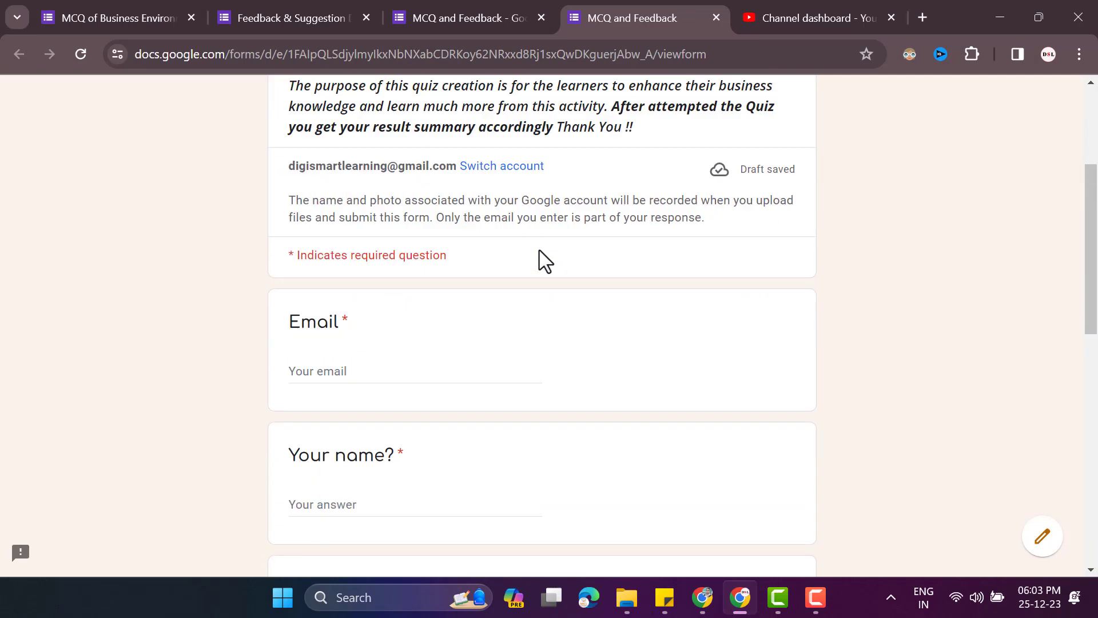
{"action": "scroll", "coordinate": [540, 260], "scroll_direction": "down", "scroll_amount": 7}
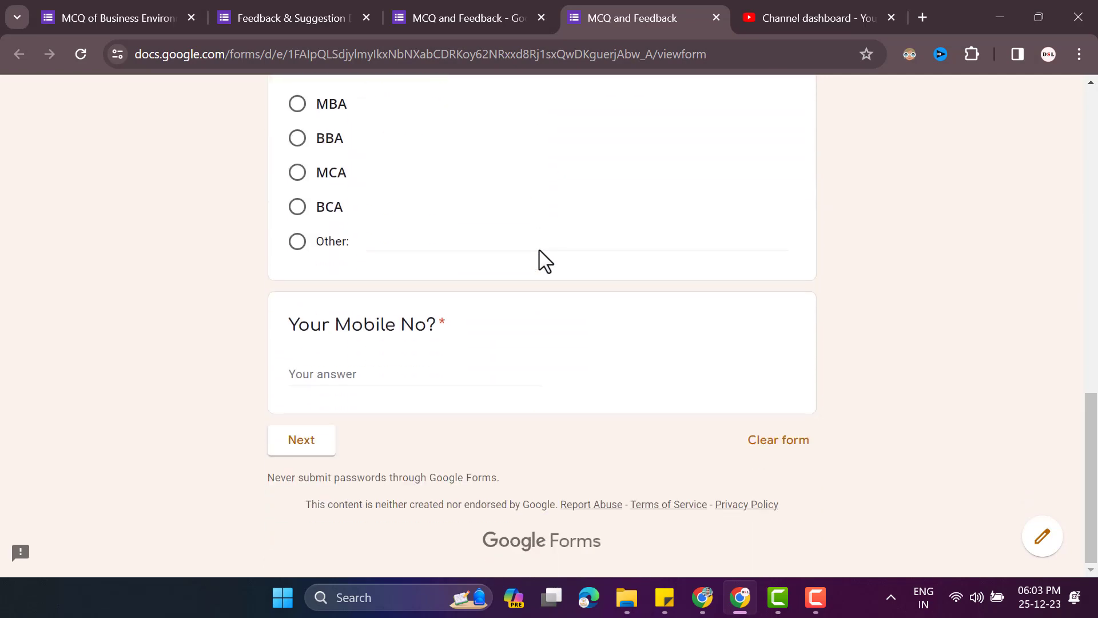
{"action": "scroll", "coordinate": [540, 259], "scroll_direction": "up", "scroll_amount": 4}
{"action": "scroll", "coordinate": [539, 260], "scroll_direction": "up", "scroll_amount": 10}
{"action": "left_click", "coordinate": [80, 57]}
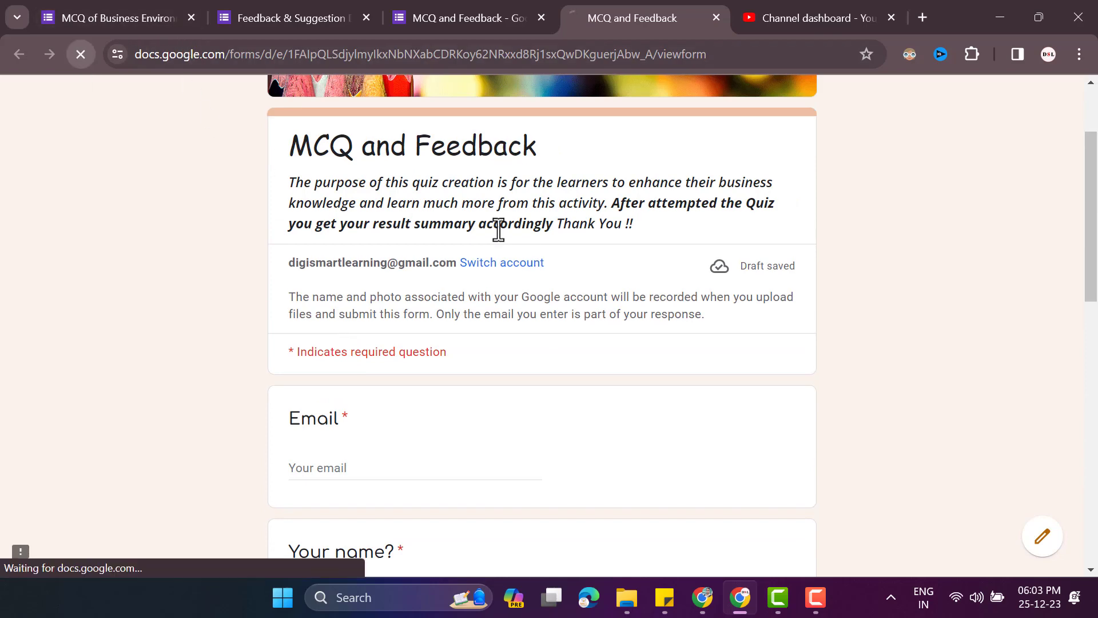
{"action": "scroll", "coordinate": [685, 376], "scroll_direction": "down", "scroll_amount": 15}
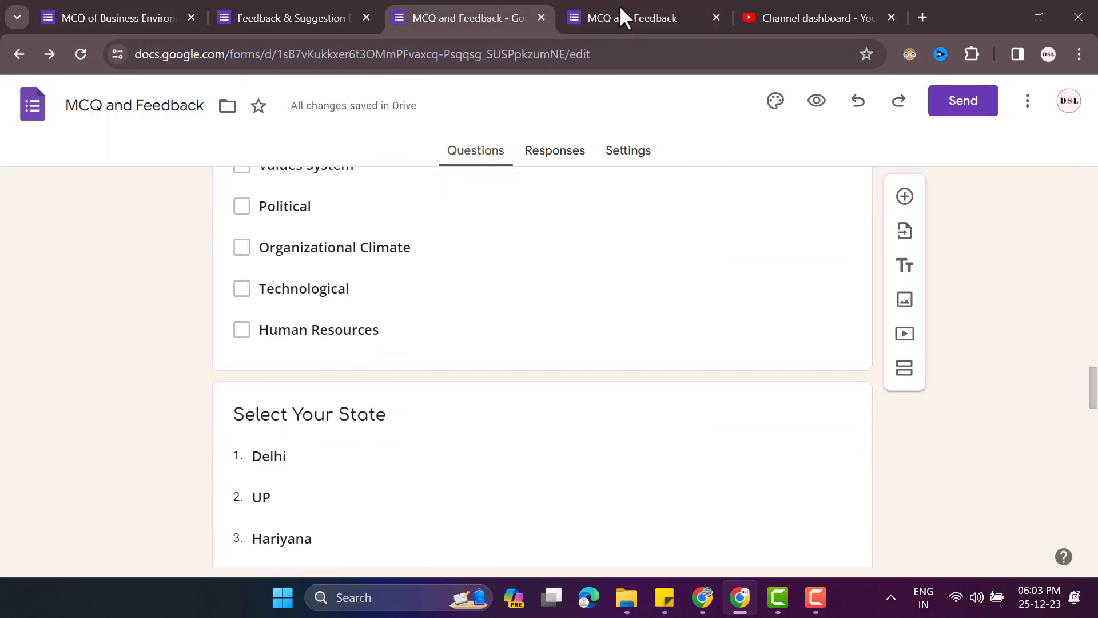
{"action": "left_click", "coordinate": [620, 16]}
{"action": "scroll", "coordinate": [581, 400], "scroll_direction": "down", "scroll_amount": 10}
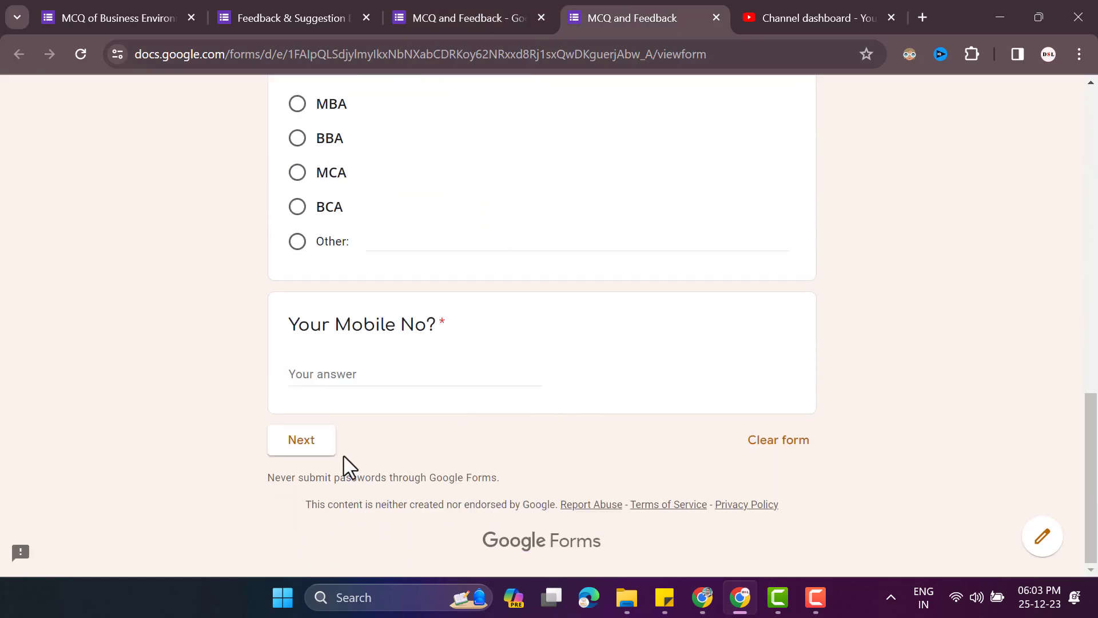
{"action": "scroll", "coordinate": [528, 369], "scroll_direction": "up", "scroll_amount": 12}
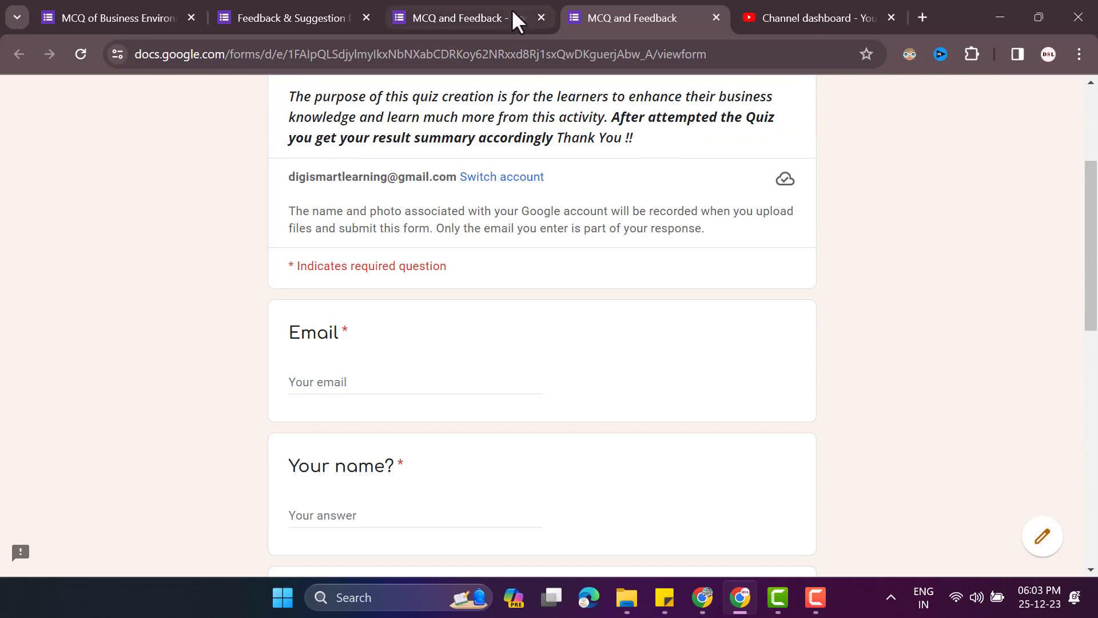
Step: Return to the form editor, look over the questions back up to the header, and view the form's responses
{"action": "left_click", "coordinate": [478, 9]}
{"action": "scroll", "coordinate": [647, 350], "scroll_direction": "up", "scroll_amount": 8}
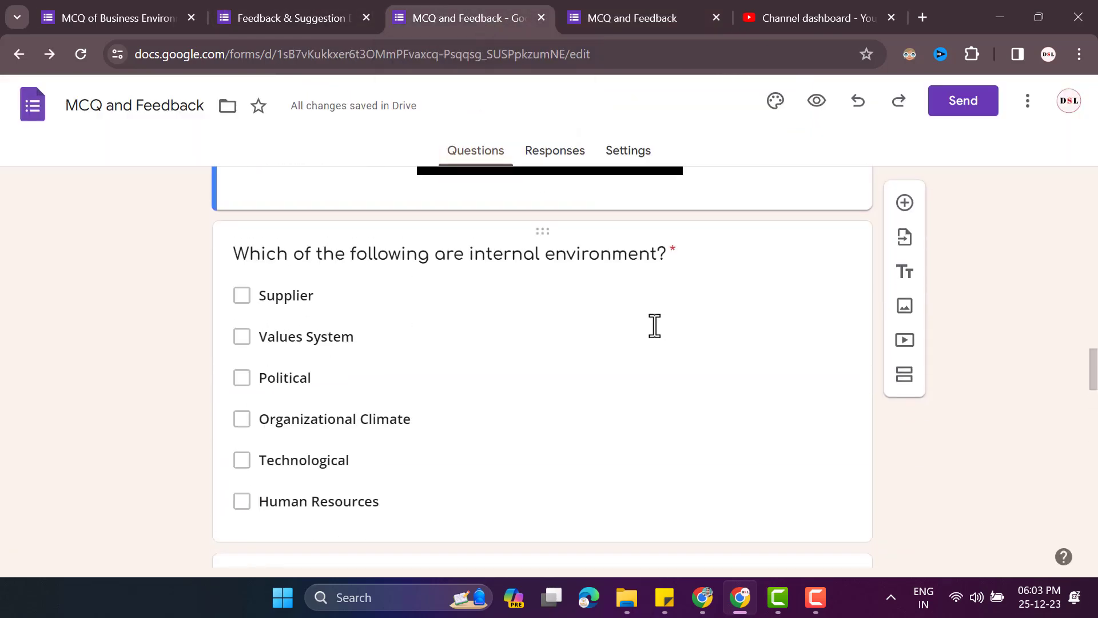
{"action": "scroll", "coordinate": [744, 240], "scroll_direction": "up", "scroll_amount": 6}
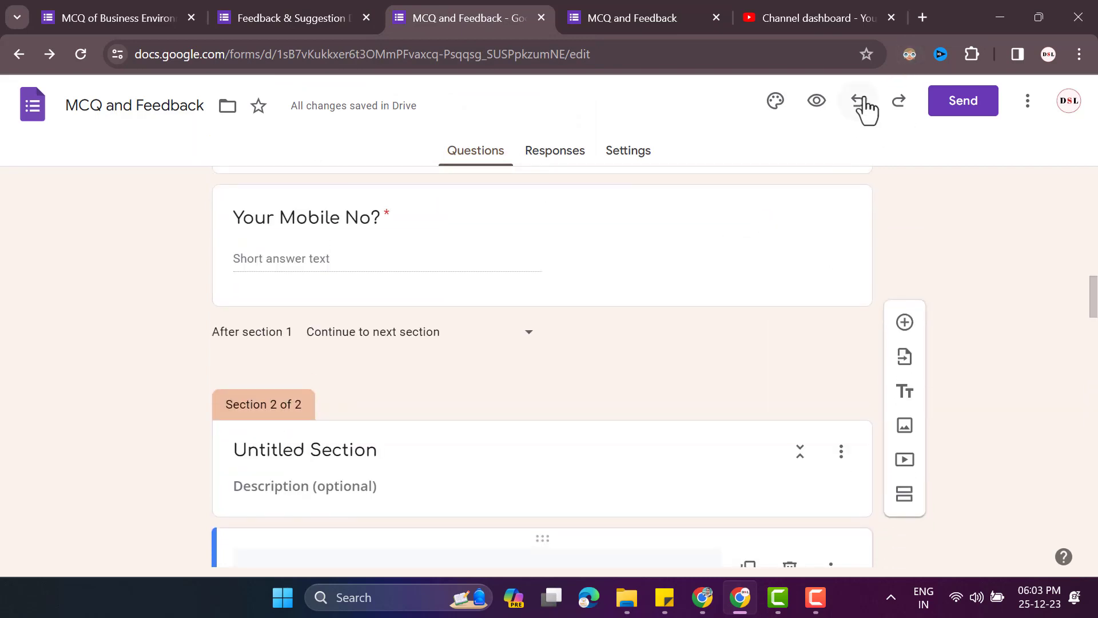
{"action": "scroll", "coordinate": [973, 251], "scroll_direction": "up", "scroll_amount": 5}
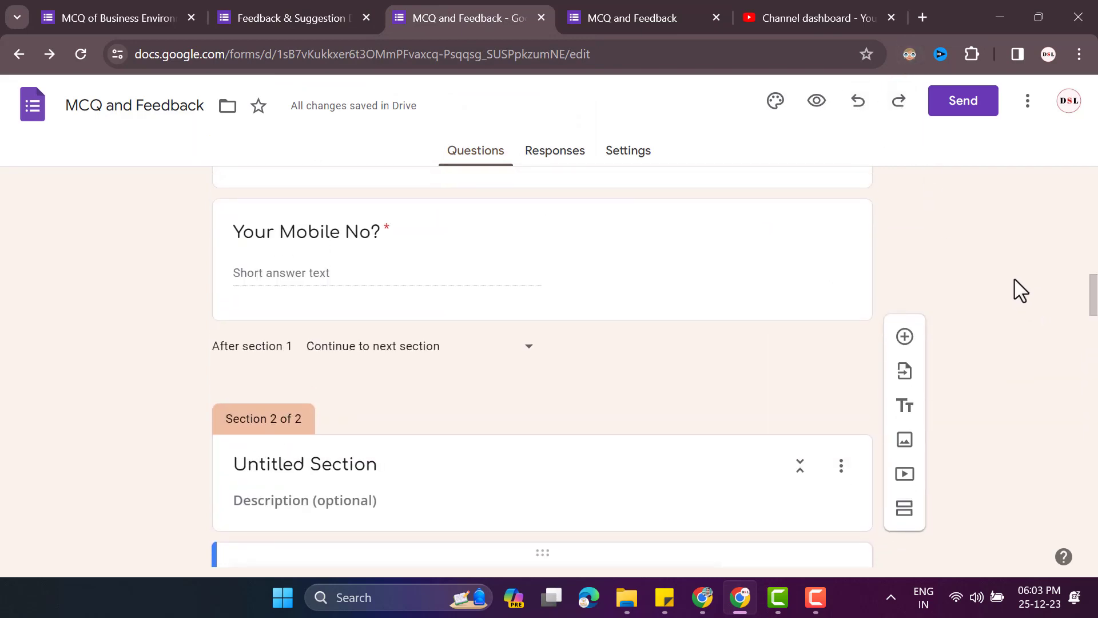
{"action": "scroll", "coordinate": [789, 309], "scroll_direction": "up", "scroll_amount": 10}
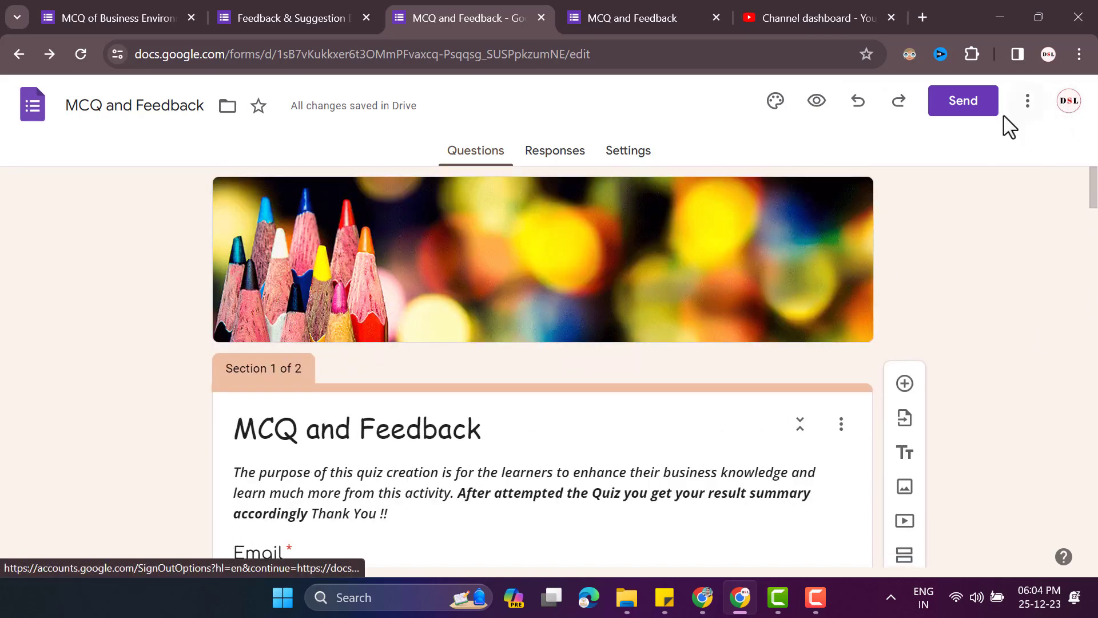
{"action": "left_click", "coordinate": [564, 153]}
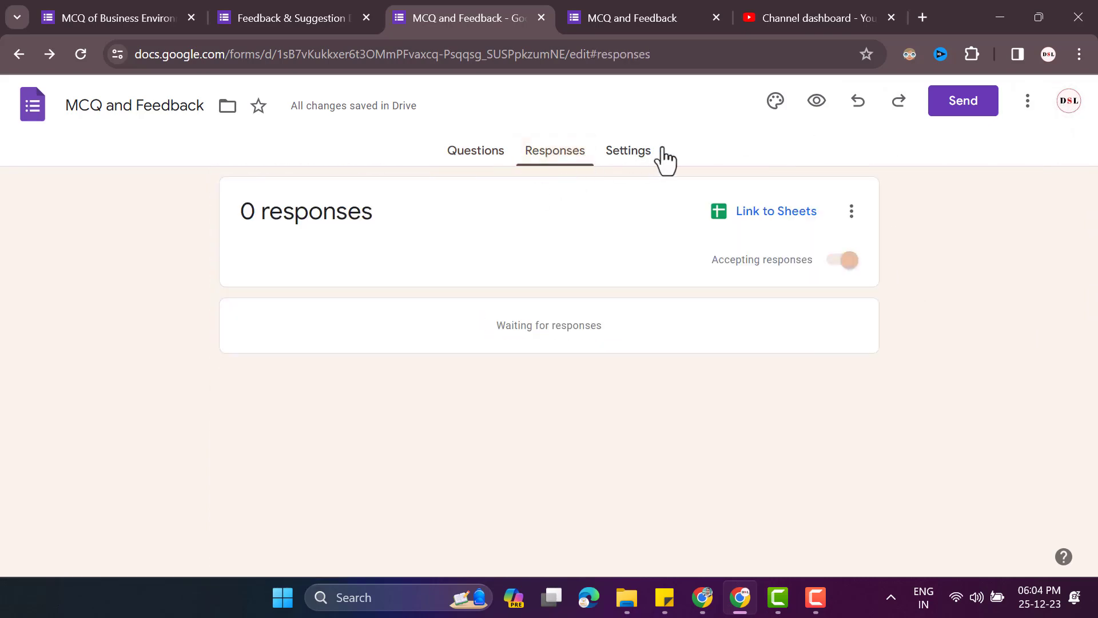
Step: Make the form a quiz in its settings and review the grade release and respondent options
{"action": "left_click", "coordinate": [637, 152]}
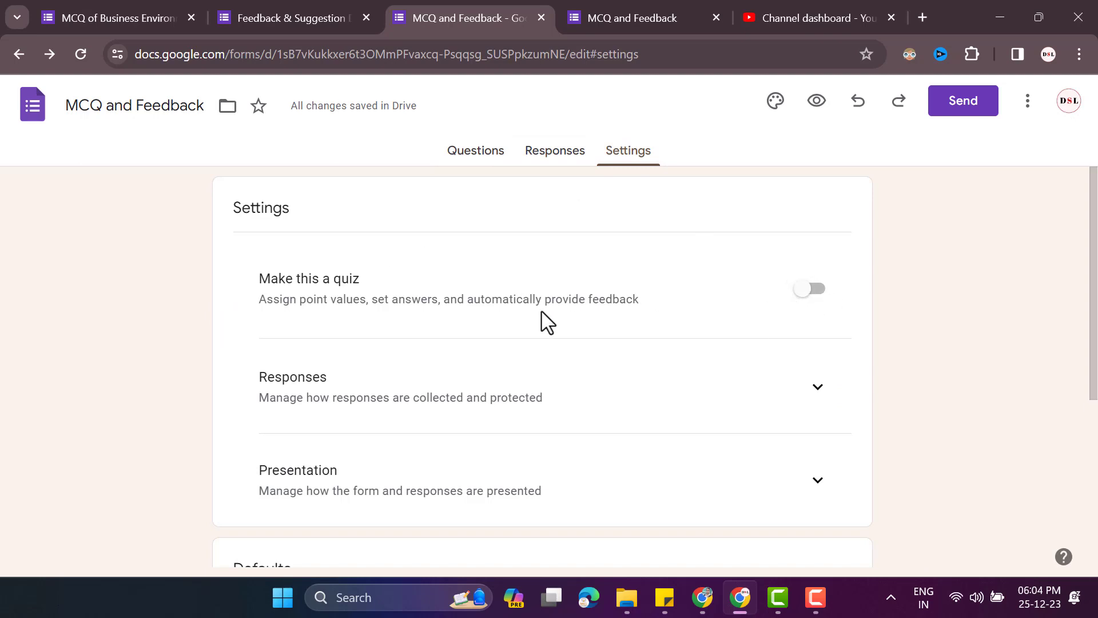
{"action": "left_click", "coordinate": [811, 289]}
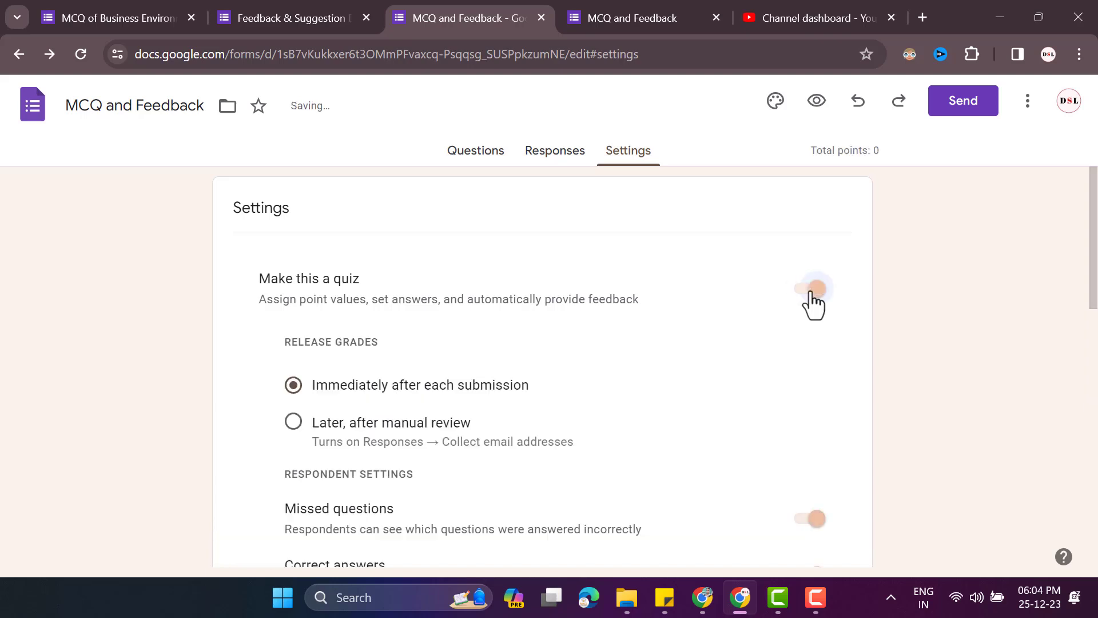
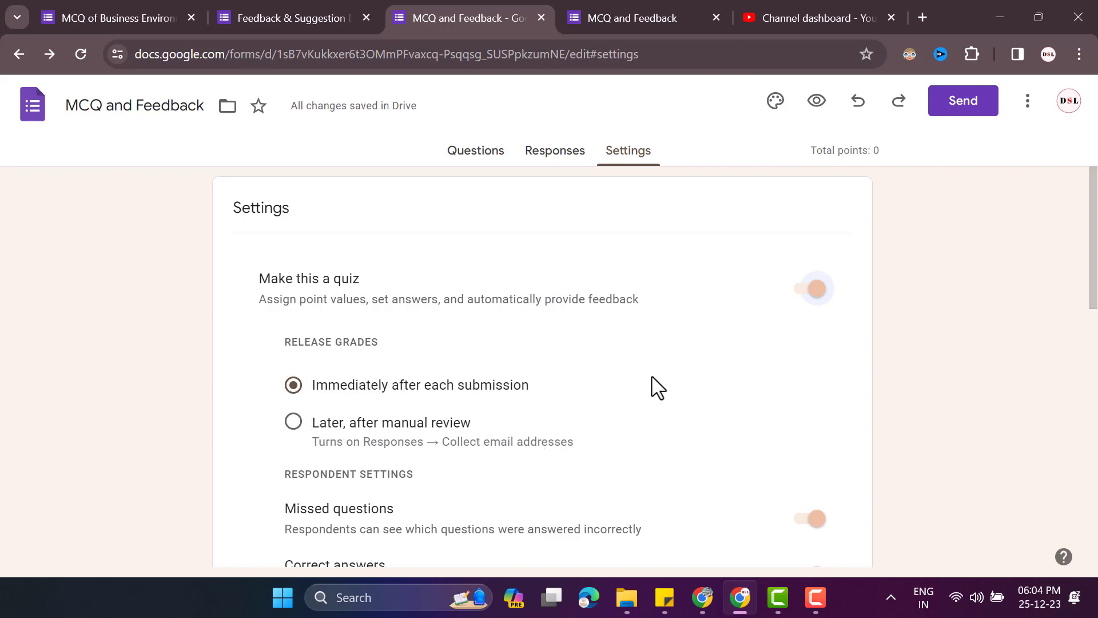
{"action": "scroll", "coordinate": [657, 388], "scroll_direction": "down", "scroll_amount": 3}
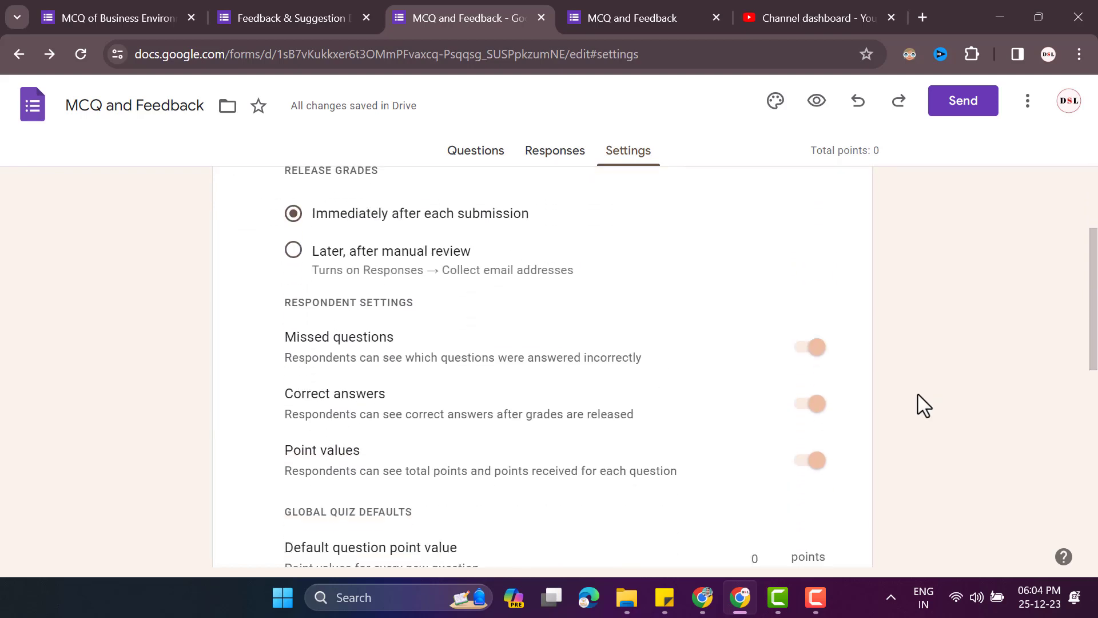
{"action": "scroll", "coordinate": [835, 406], "scroll_direction": "down", "scroll_amount": 2}
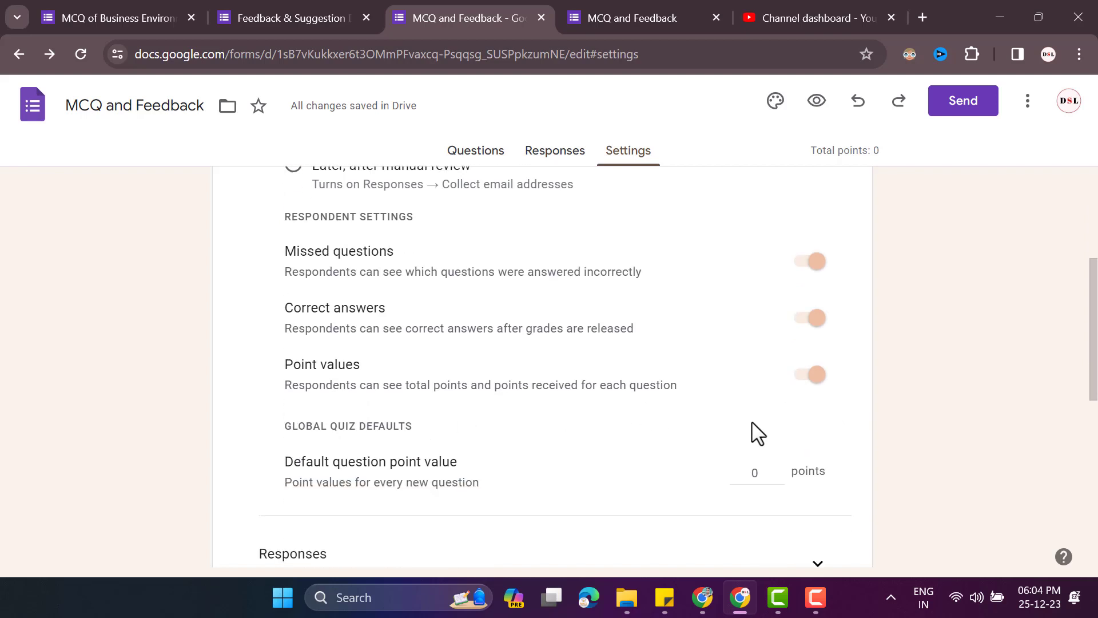
Step: Set the default question point value to 5 points in the global quiz defaults
{"action": "scroll", "coordinate": [749, 438], "scroll_direction": "down", "scroll_amount": 2}
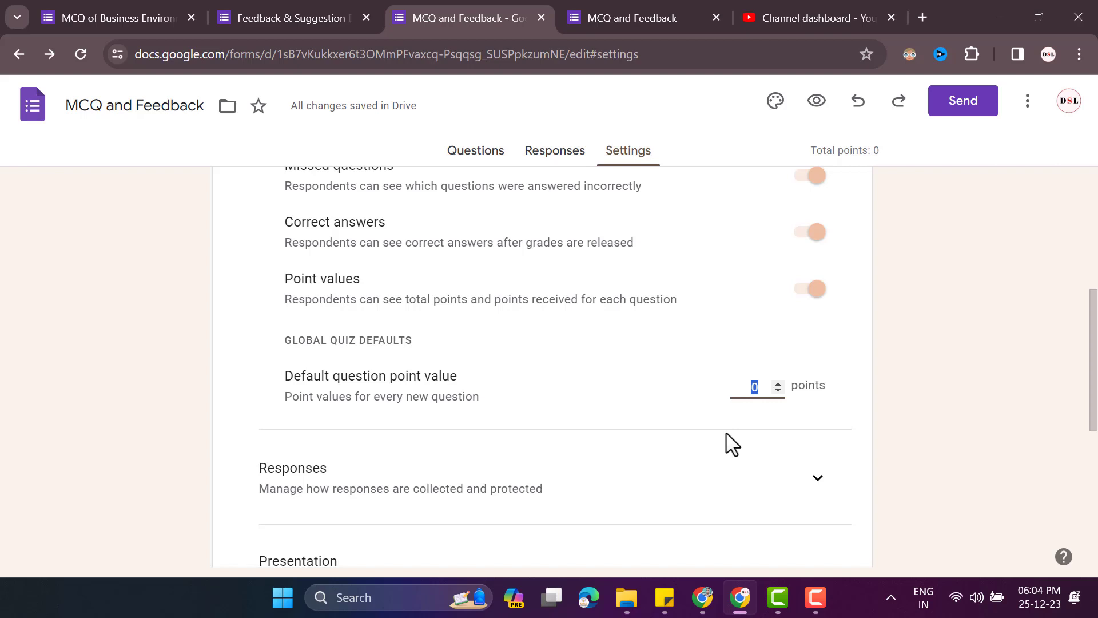
{"action": "left_click", "coordinate": [679, 395]}
{"action": "scroll", "coordinate": [583, 397], "scroll_direction": "up", "scroll_amount": 3}
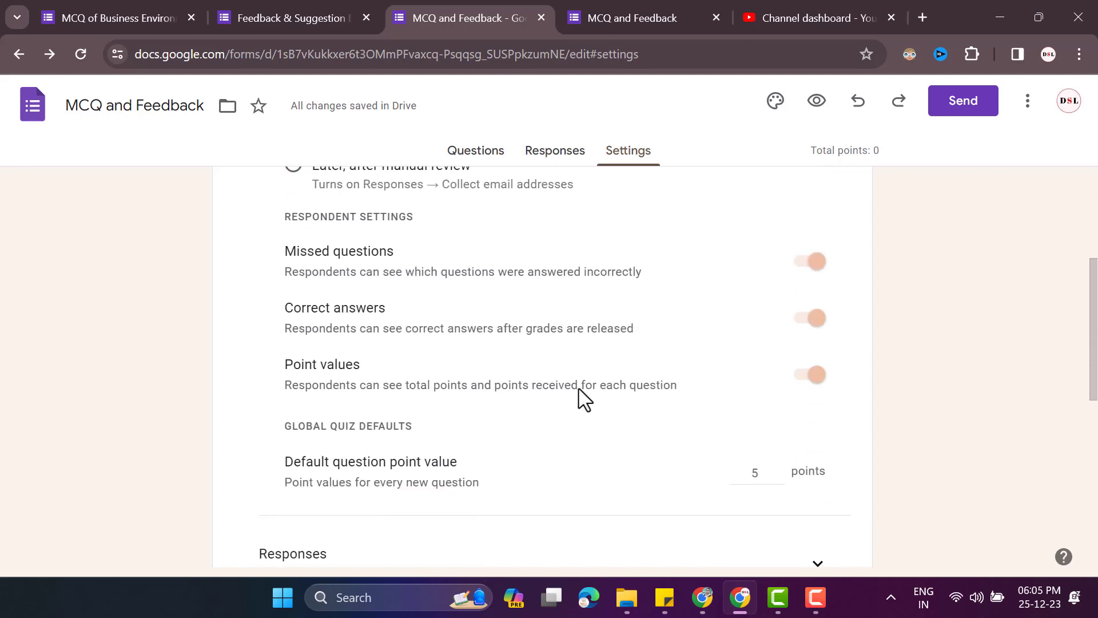
{"action": "scroll", "coordinate": [583, 396], "scroll_direction": "down", "scroll_amount": 3}
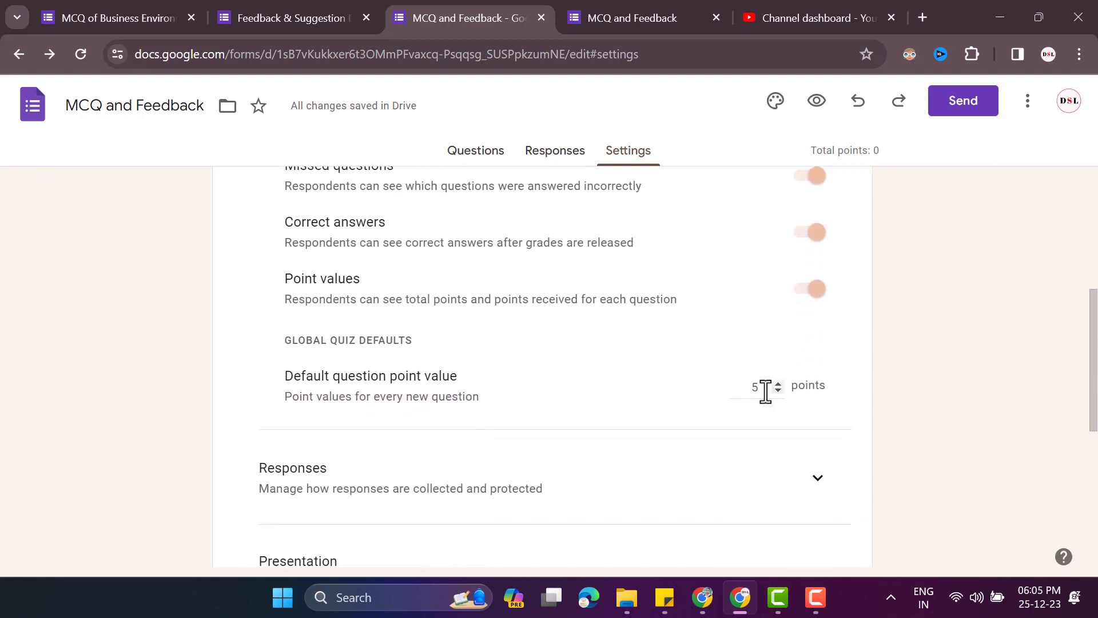
Step: Set the form's email address collection to Verified in the response settings
{"action": "scroll", "coordinate": [768, 409], "scroll_direction": "down", "scroll_amount": 3}
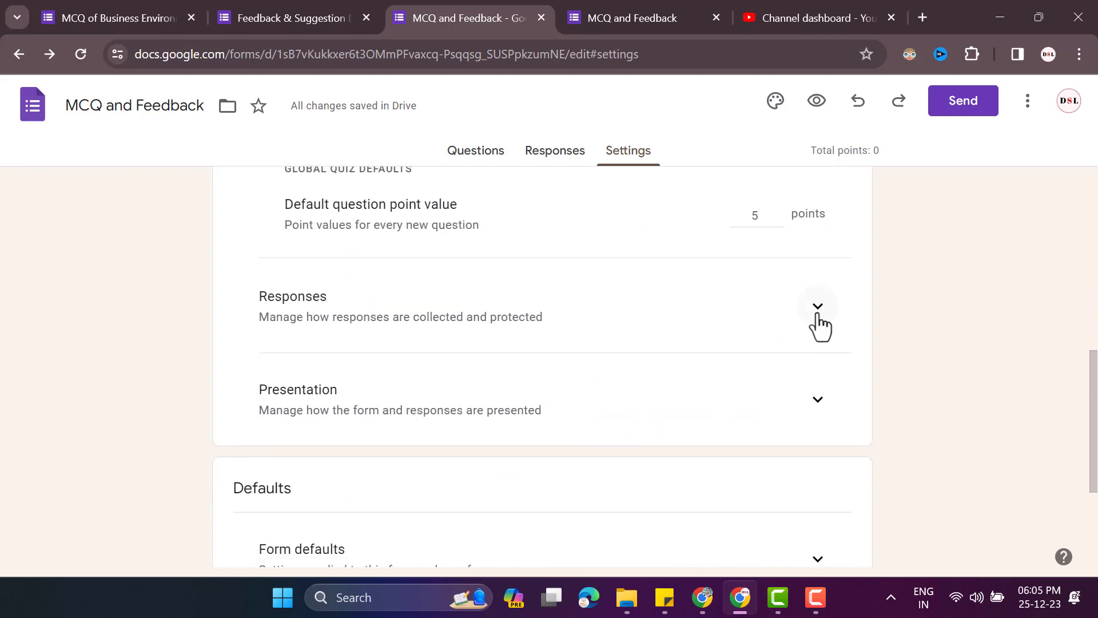
{"action": "left_click", "coordinate": [818, 309]}
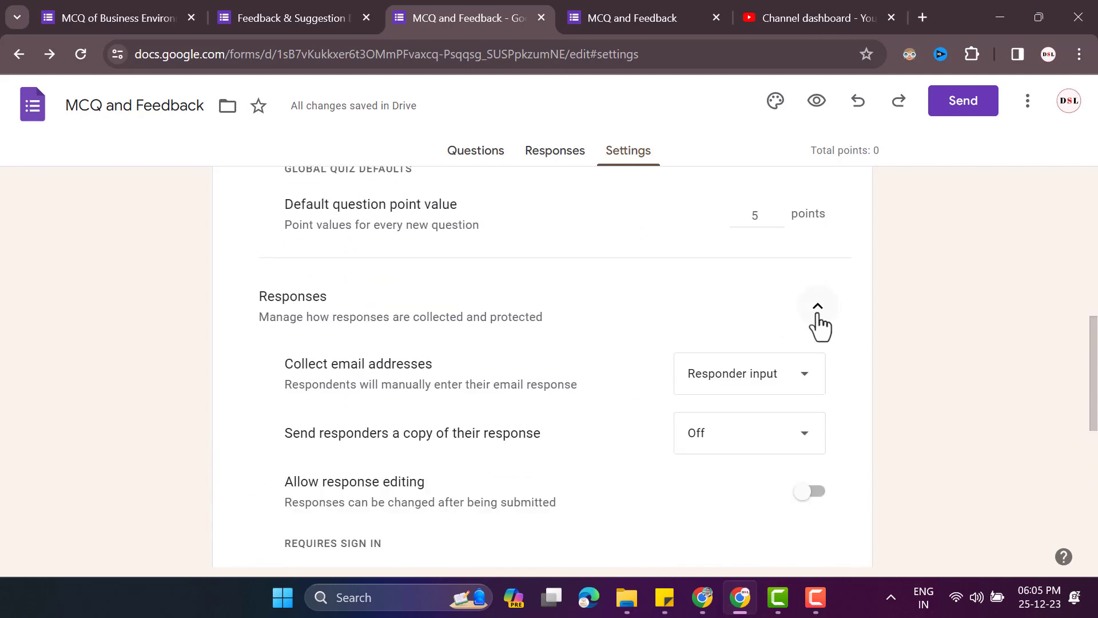
{"action": "scroll", "coordinate": [818, 325], "scroll_direction": "down", "scroll_amount": 1}
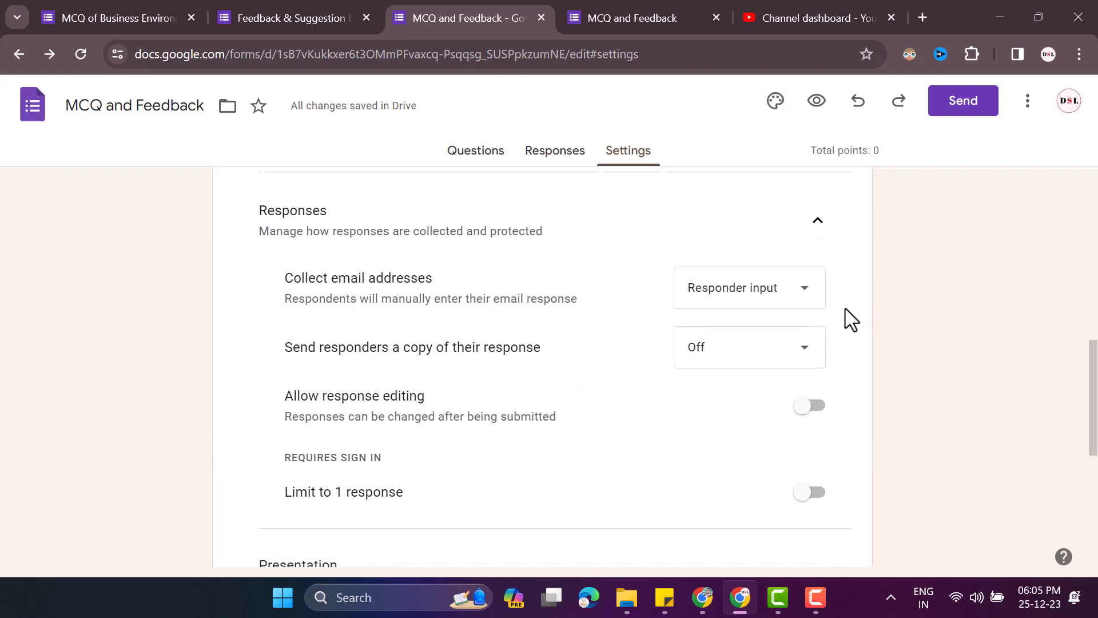
{"action": "left_click", "coordinate": [763, 290]}
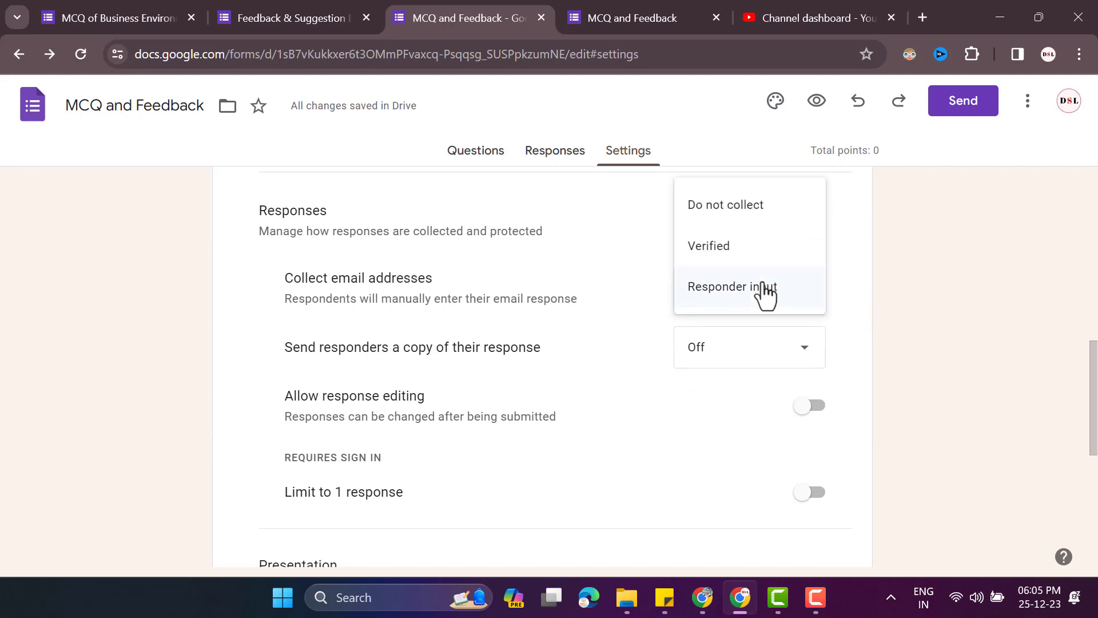
{"action": "left_click", "coordinate": [731, 250]}
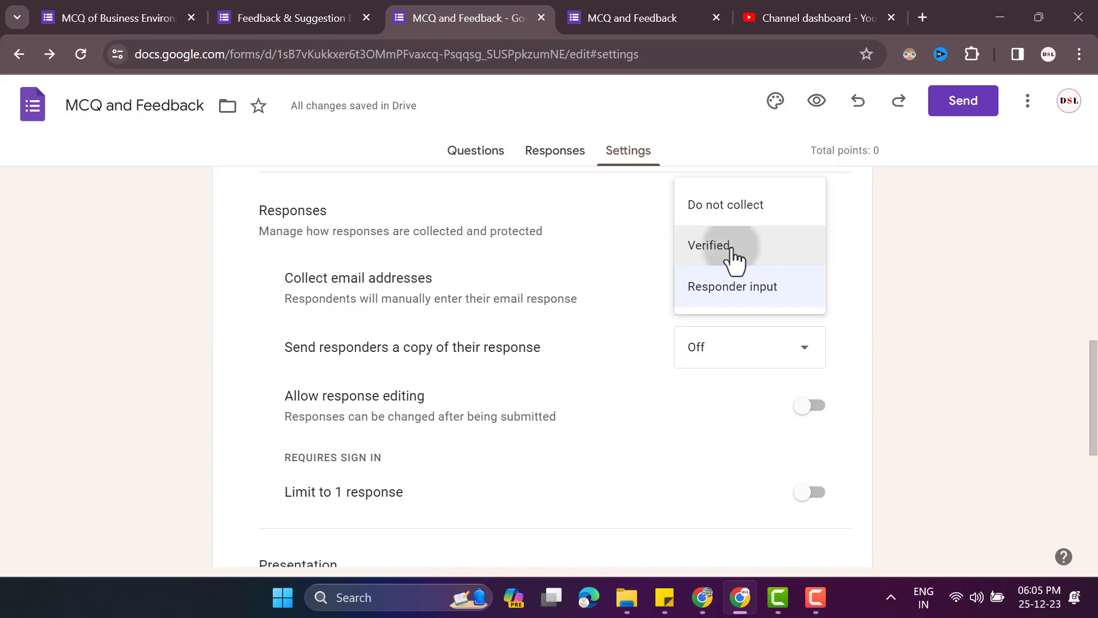
Step: Set the option for sending responders a copy of their response to When requested
{"action": "scroll", "coordinate": [517, 343], "scroll_direction": "down", "scroll_amount": 1}
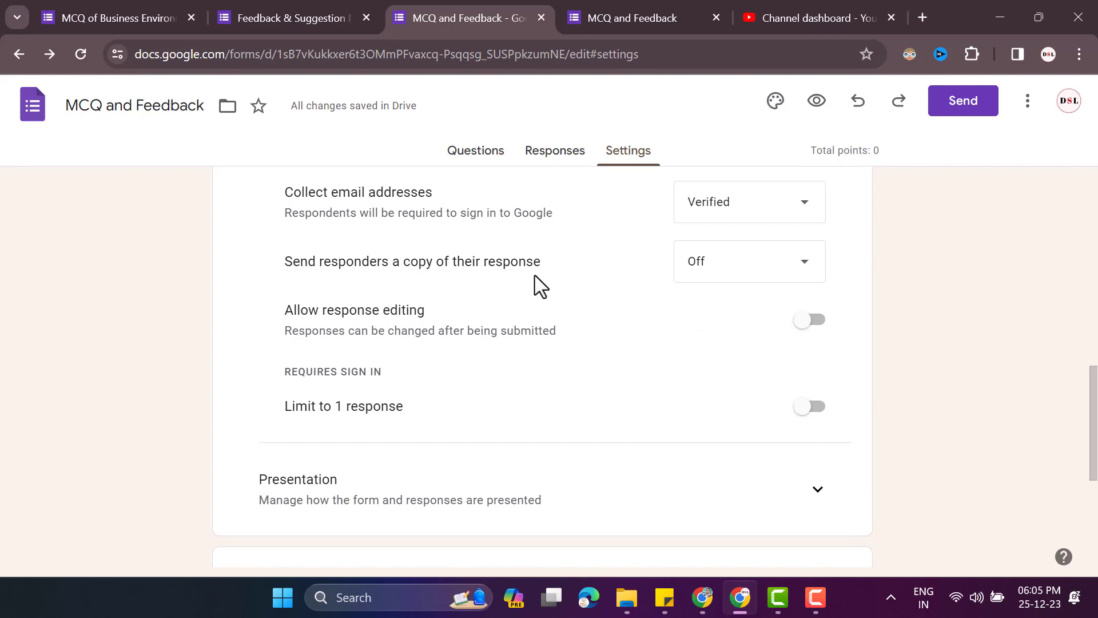
{"action": "left_click", "coordinate": [708, 280]}
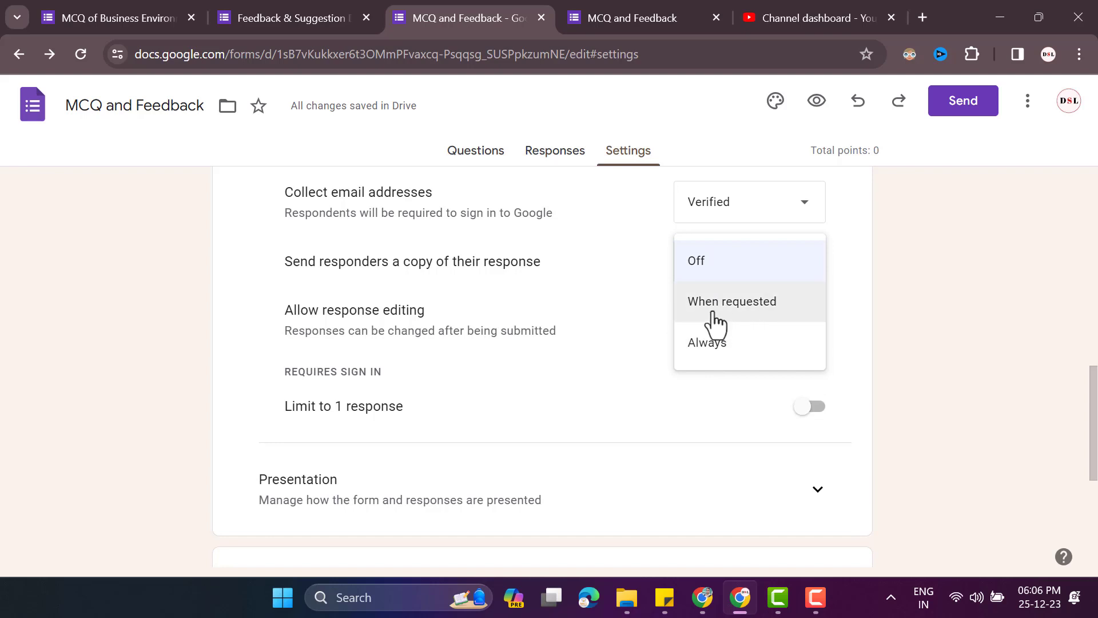
{"action": "left_click", "coordinate": [727, 270]}
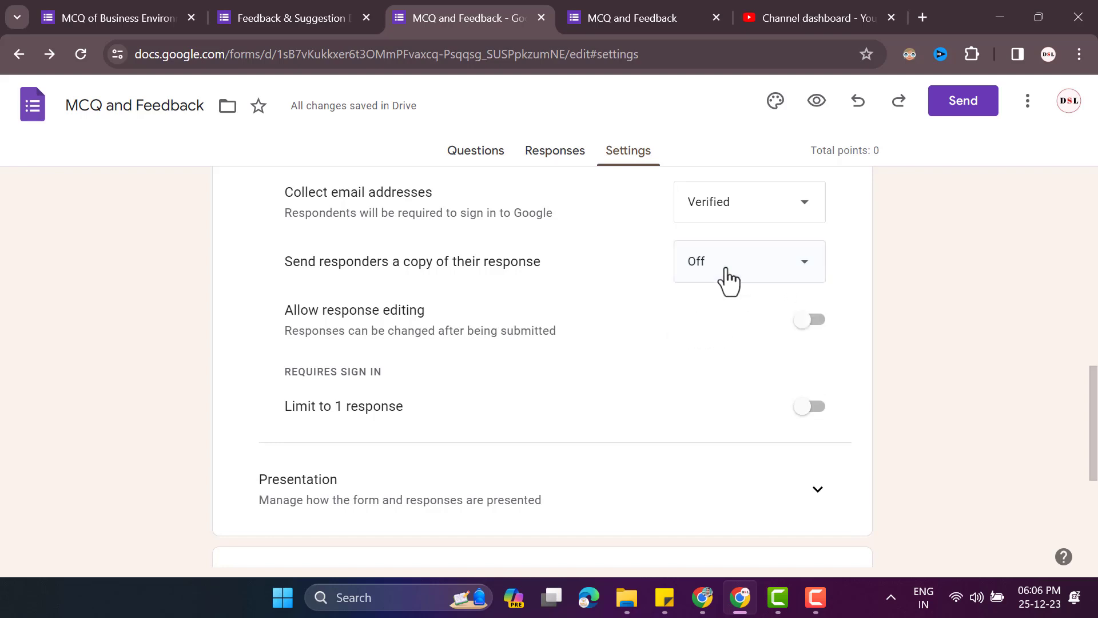
{"action": "left_click", "coordinate": [724, 277]}
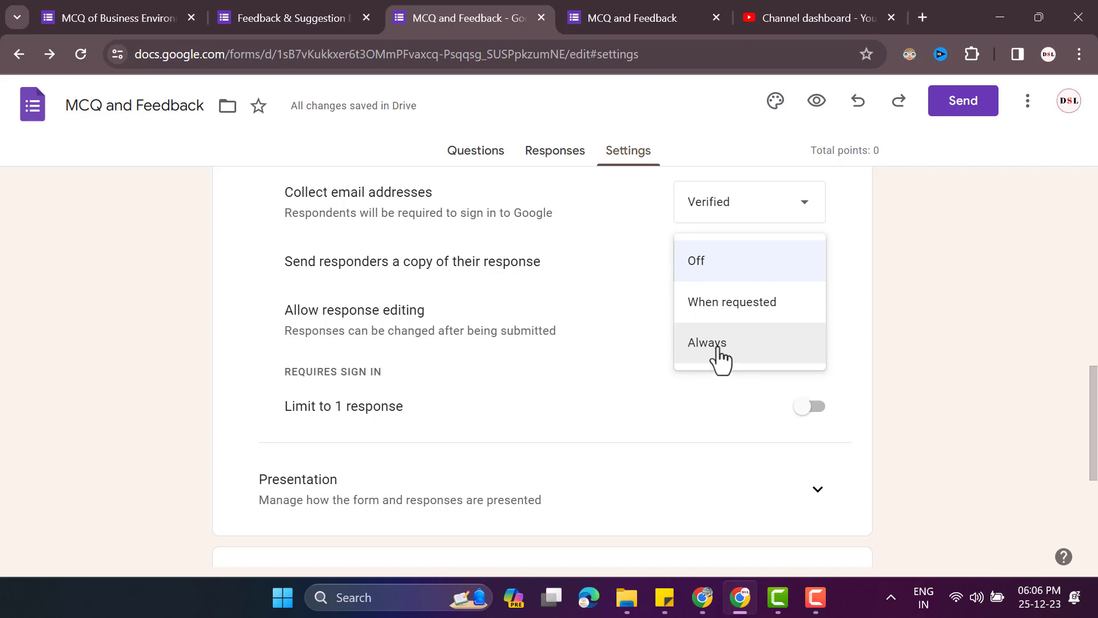
{"action": "left_click", "coordinate": [765, 324]}
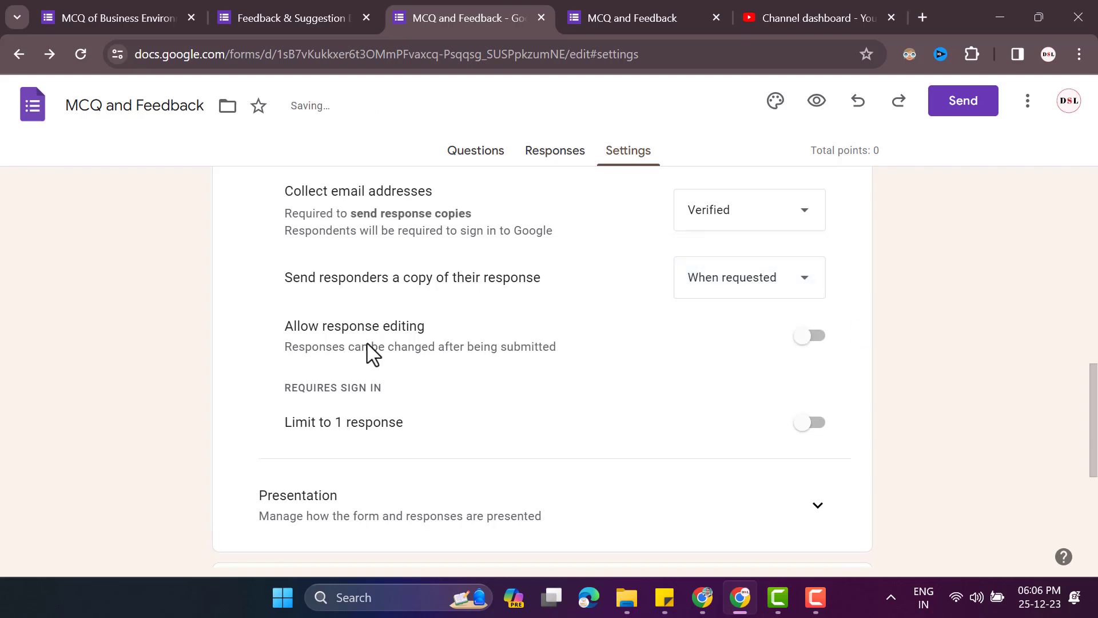
Step: Try out response editing and the limit to 1 response, turning each option back off
{"action": "left_click", "coordinate": [813, 337]}
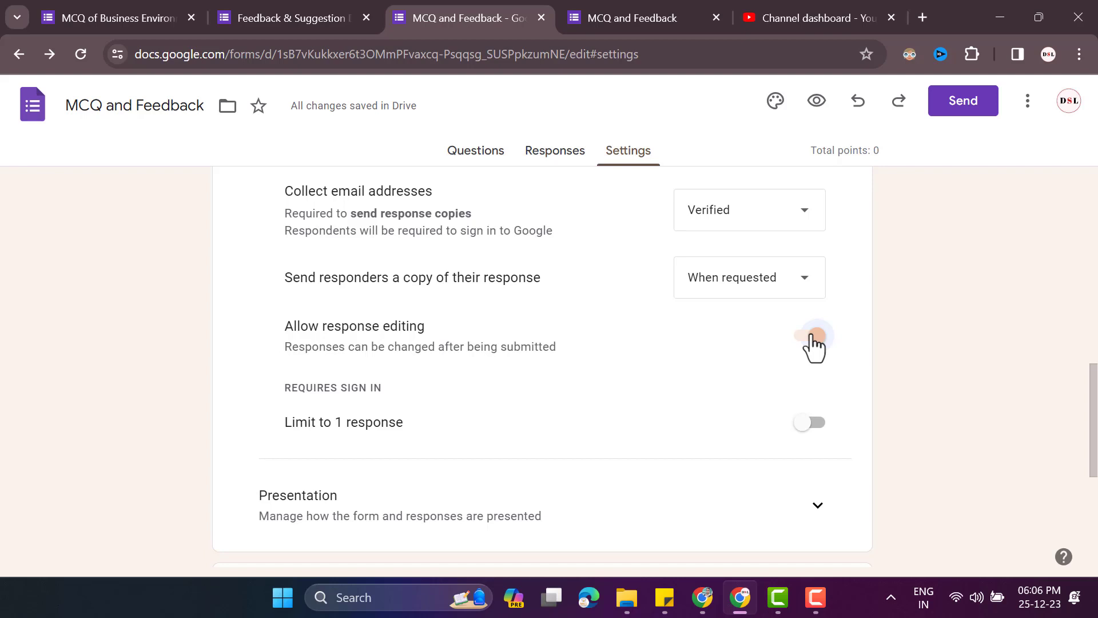
{"action": "left_click", "coordinate": [811, 337]}
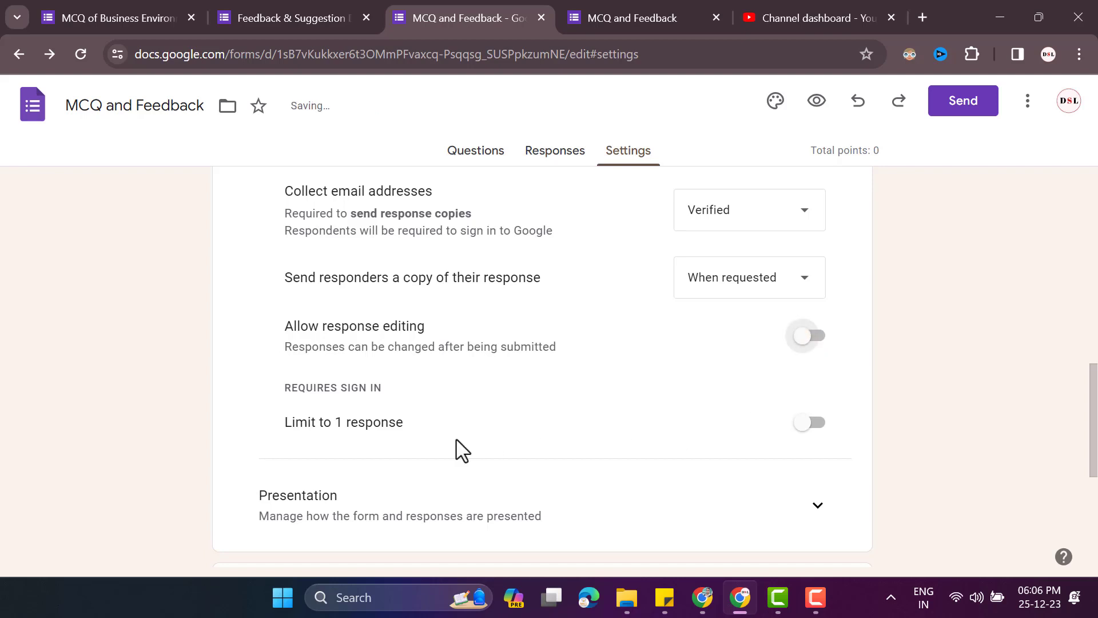
{"action": "scroll", "coordinate": [462, 451], "scroll_direction": "down", "scroll_amount": 1}
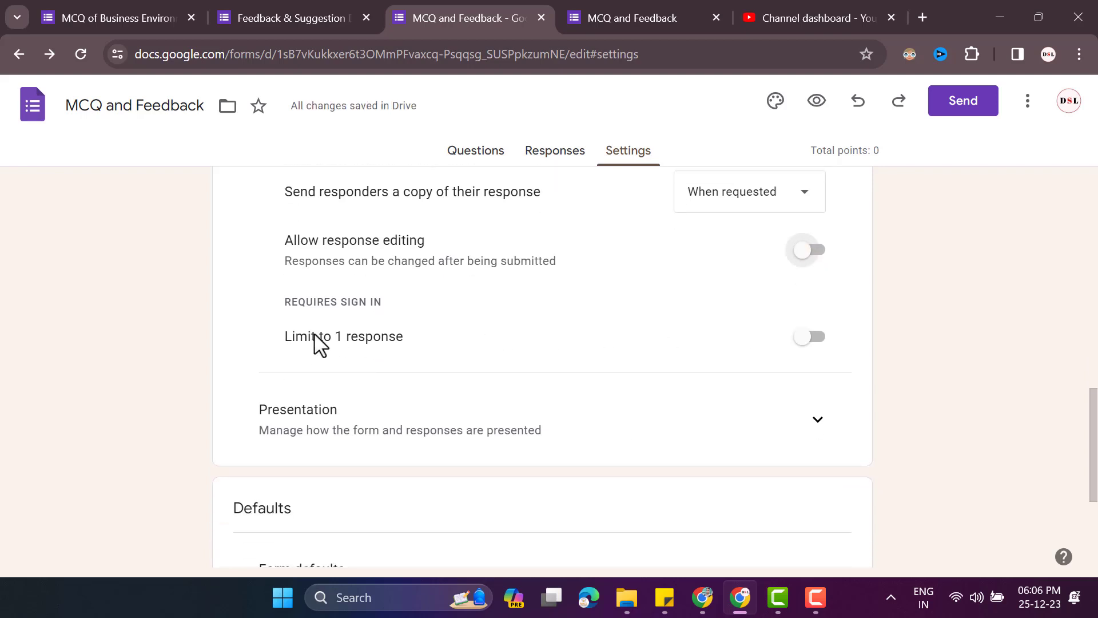
{"action": "left_click", "coordinate": [820, 342]}
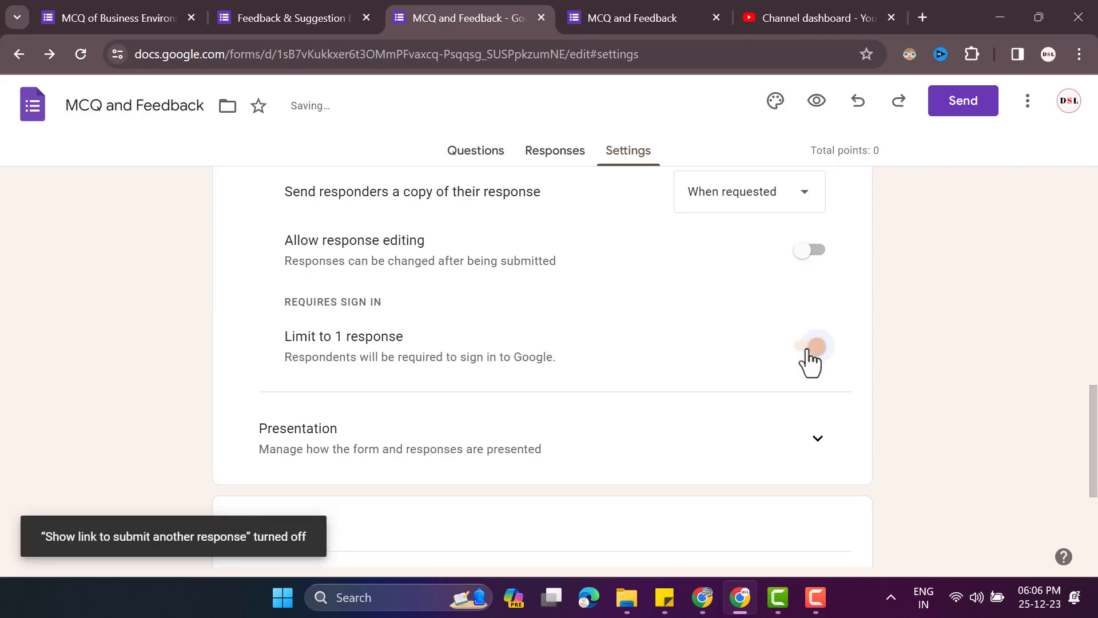
{"action": "left_click", "coordinate": [809, 350]}
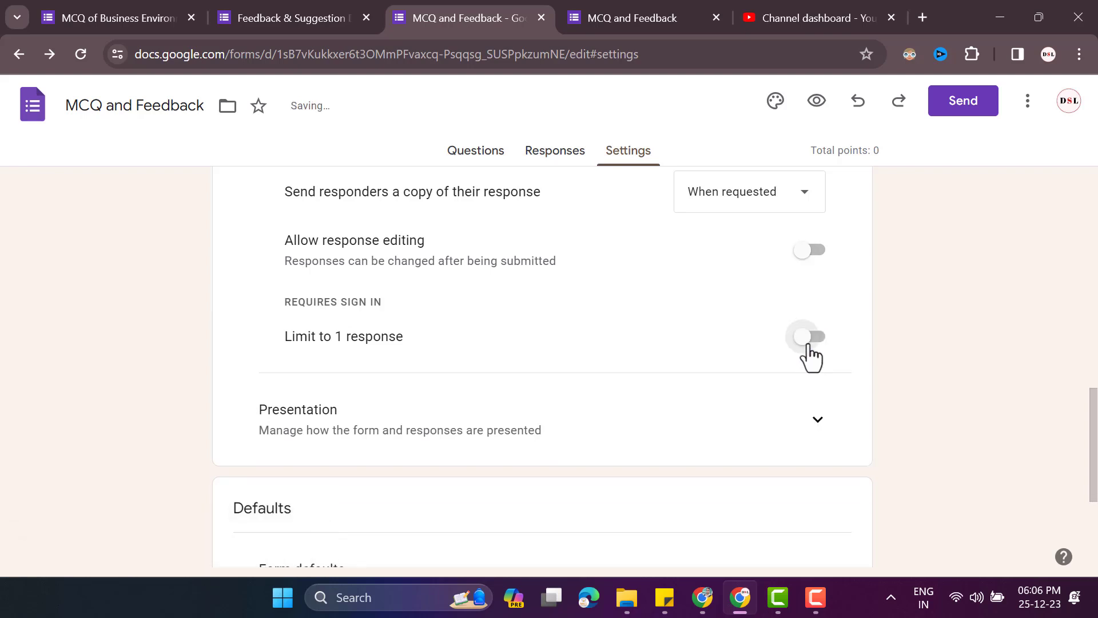
{"action": "left_click", "coordinate": [810, 351]}
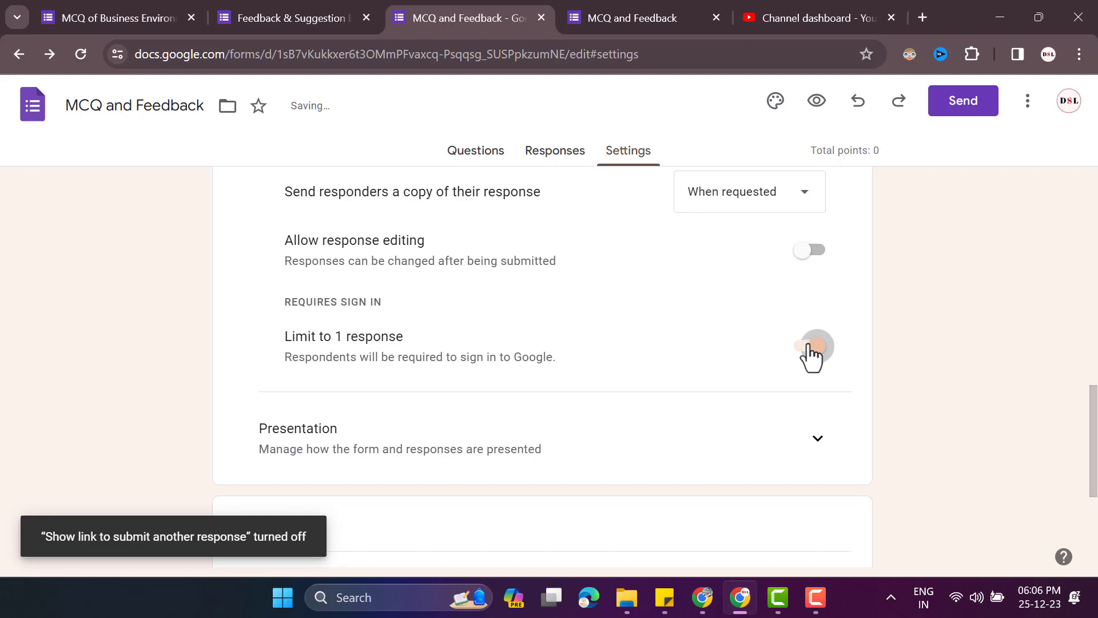
{"action": "left_click", "coordinate": [810, 348]}
Step: Review the form's presentation settings, including the confirmation message editor, without changing any of them
{"action": "scroll", "coordinate": [721, 383], "scroll_direction": "down", "scroll_amount": 3}
{"action": "left_click", "coordinate": [817, 261]}
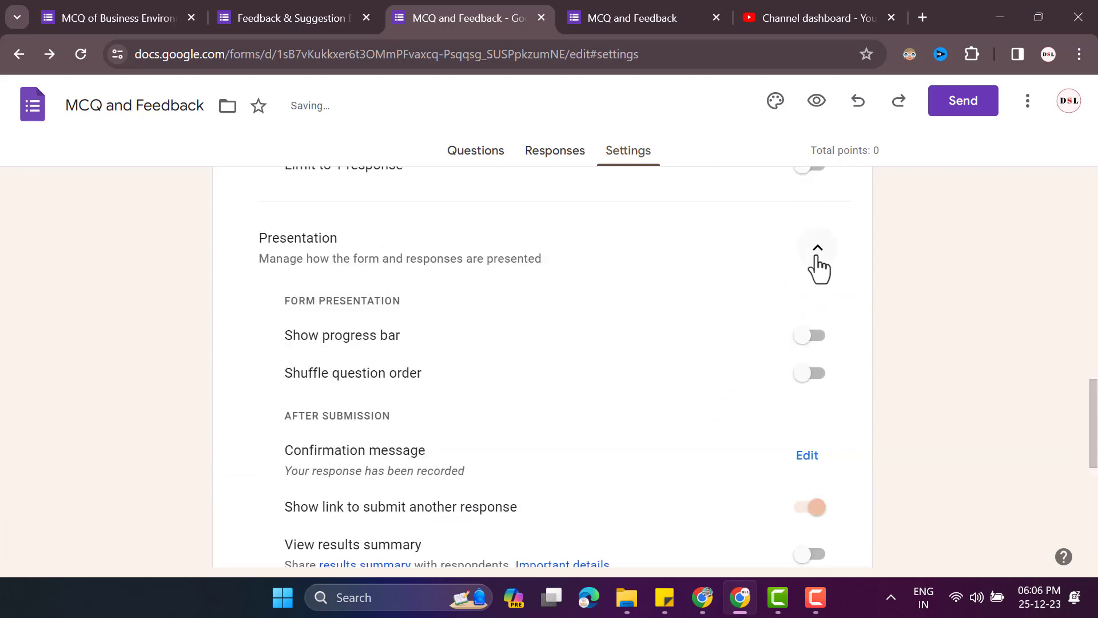
{"action": "scroll", "coordinate": [456, 364], "scroll_direction": "down", "scroll_amount": 3}
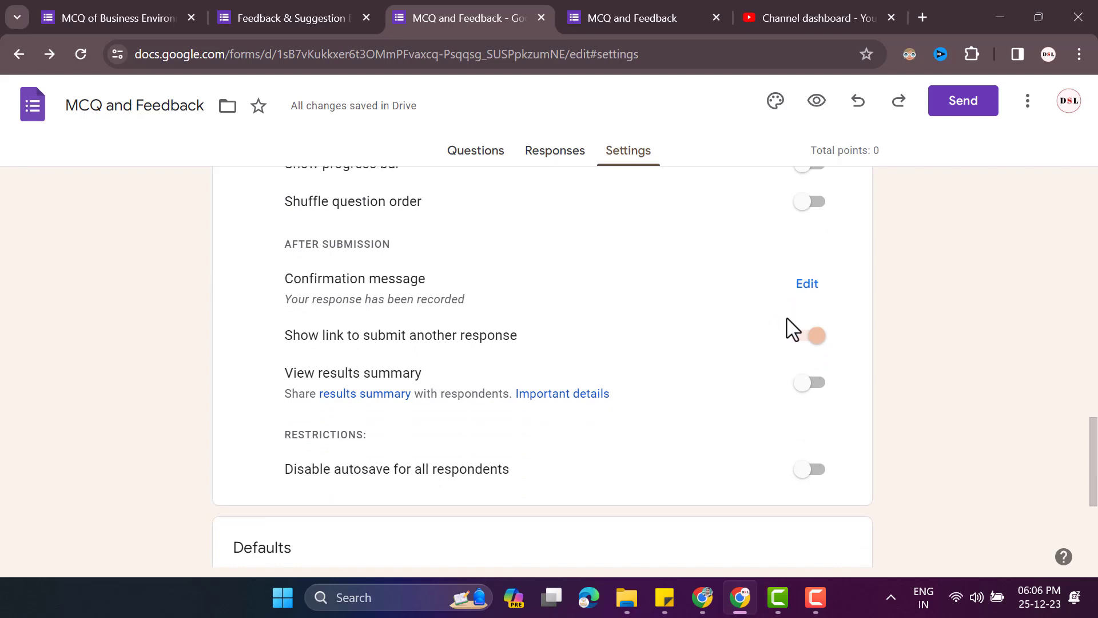
{"action": "left_click", "coordinate": [803, 286]}
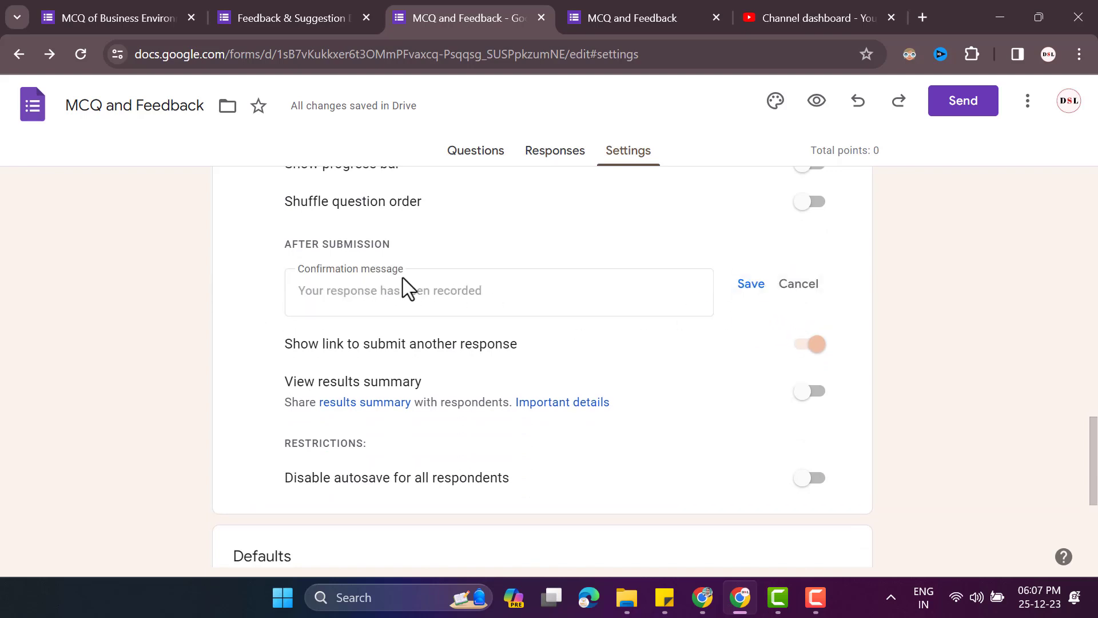
{"action": "left_click", "coordinate": [328, 290]}
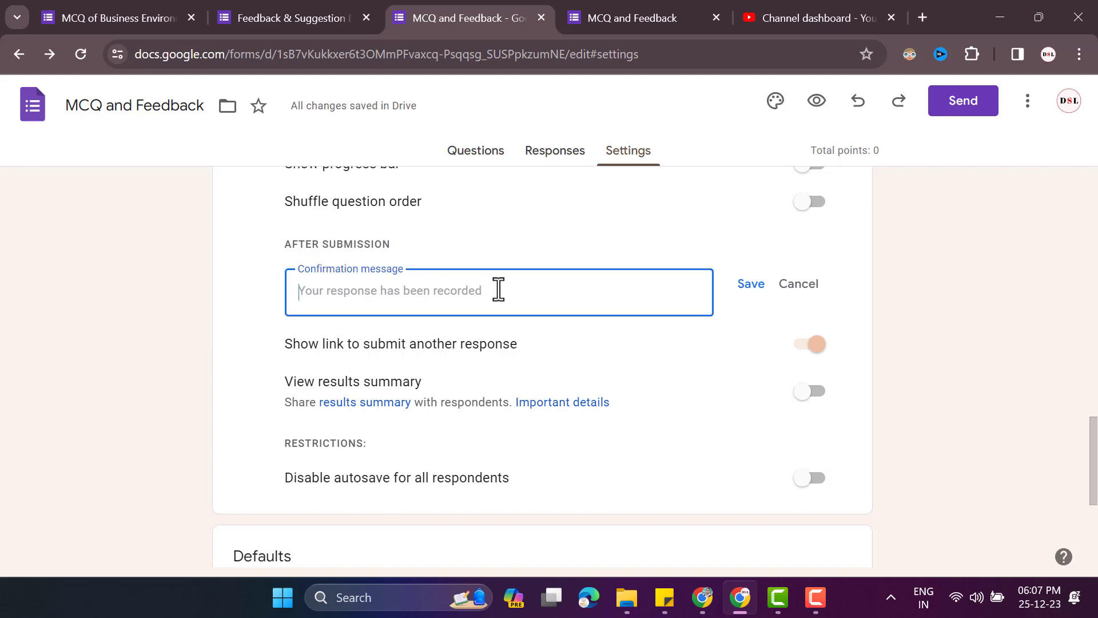
{"action": "left_click", "coordinate": [808, 293]}
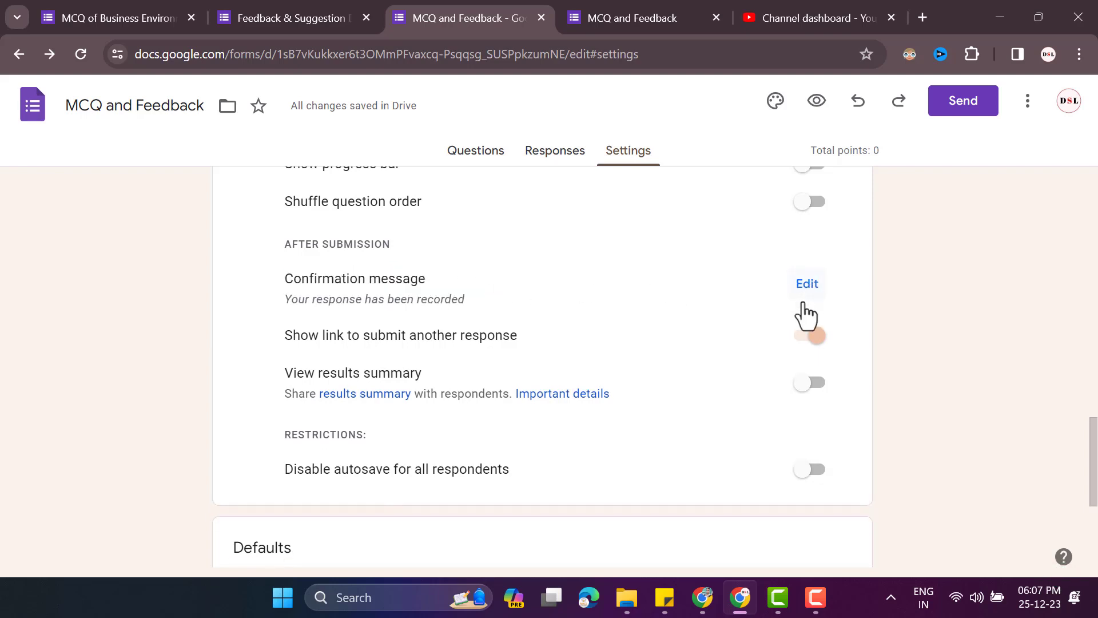
{"action": "left_click_drag", "start_coordinate": [281, 299], "coordinate": [502, 323]}
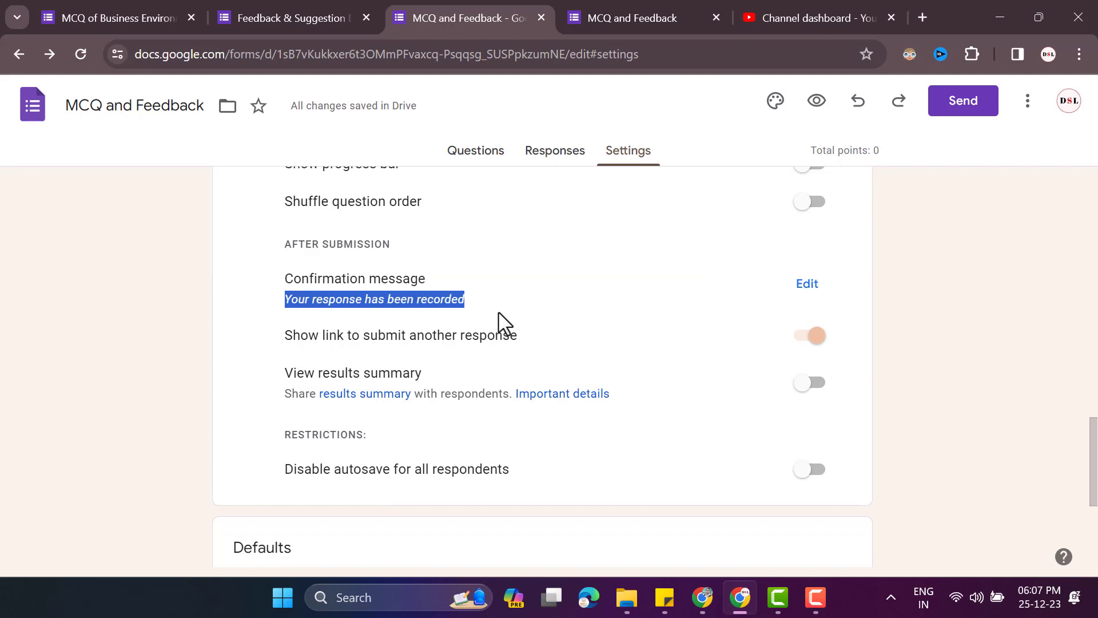
{"action": "scroll", "coordinate": [492, 323], "scroll_direction": "down", "scroll_amount": 1}
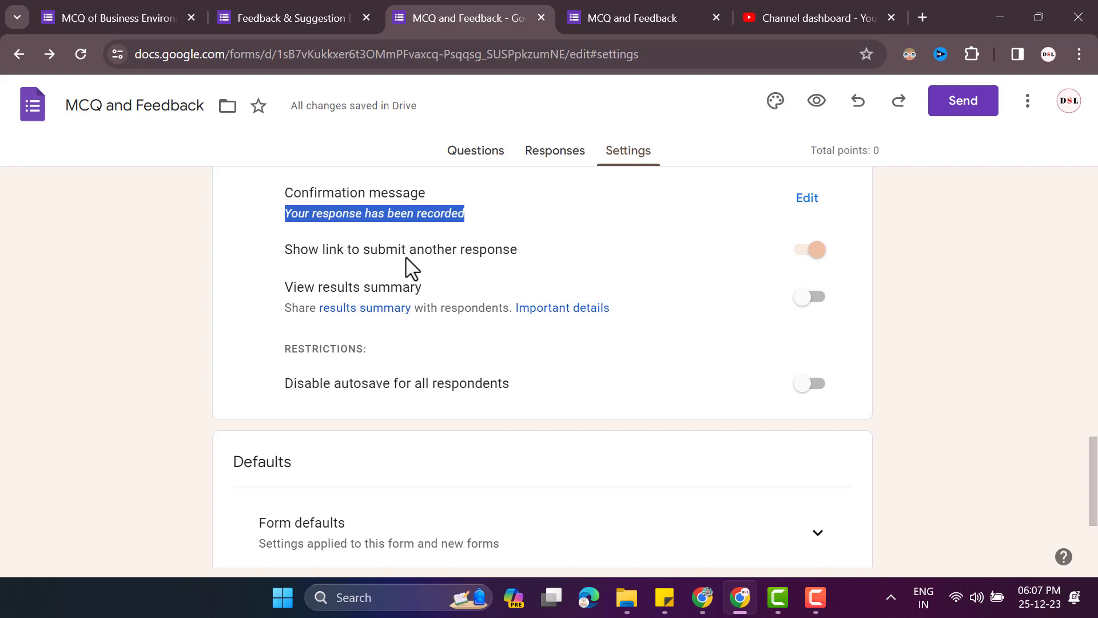
Step: Set the form default for collecting email addresses to Do not collect
{"action": "scroll", "coordinate": [542, 314], "scroll_direction": "down", "scroll_amount": 3}
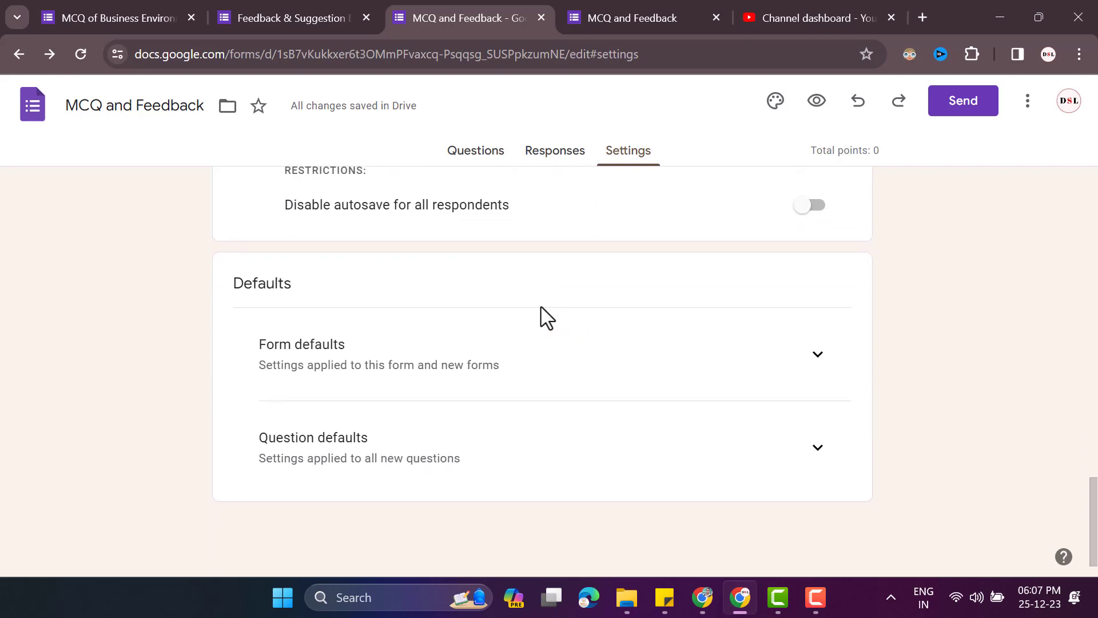
{"action": "left_click", "coordinate": [815, 353]}
{"action": "scroll", "coordinate": [705, 345], "scroll_direction": "down", "scroll_amount": 2}
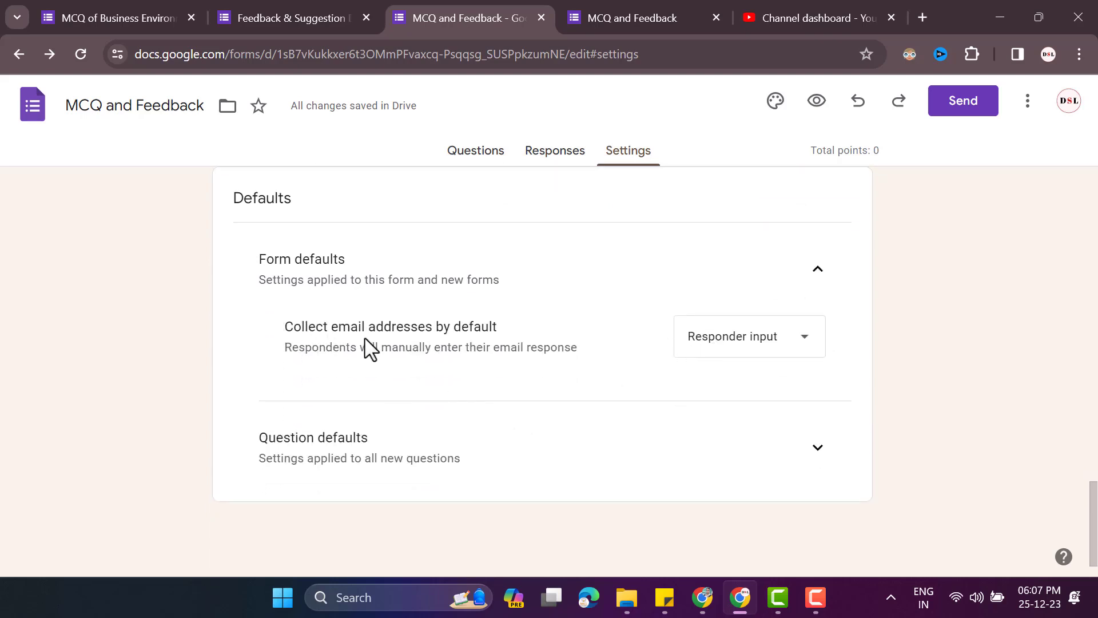
{"action": "left_click", "coordinate": [778, 351]}
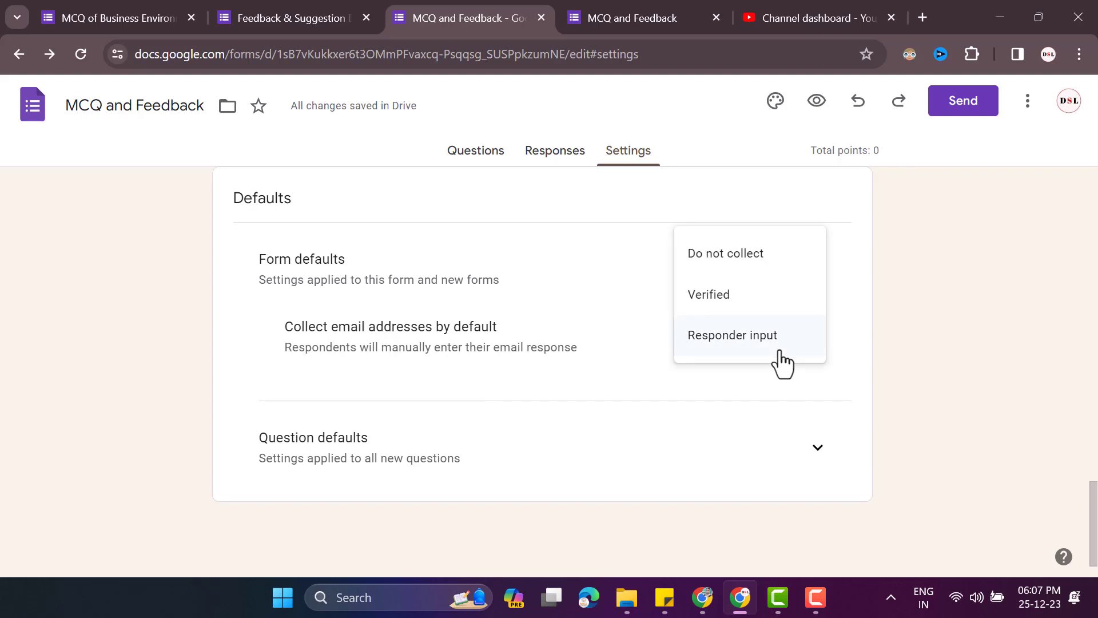
{"action": "left_click", "coordinate": [761, 279]}
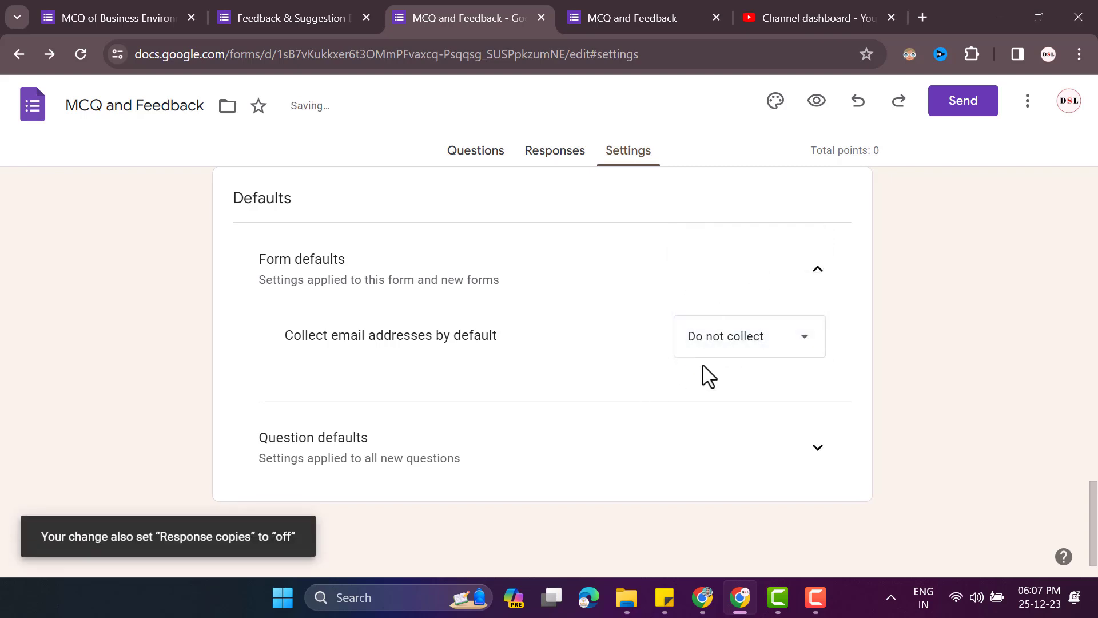
Step: Review the question defaults and return to the quiz options at the start of the settings
{"action": "left_click", "coordinate": [818, 448]}
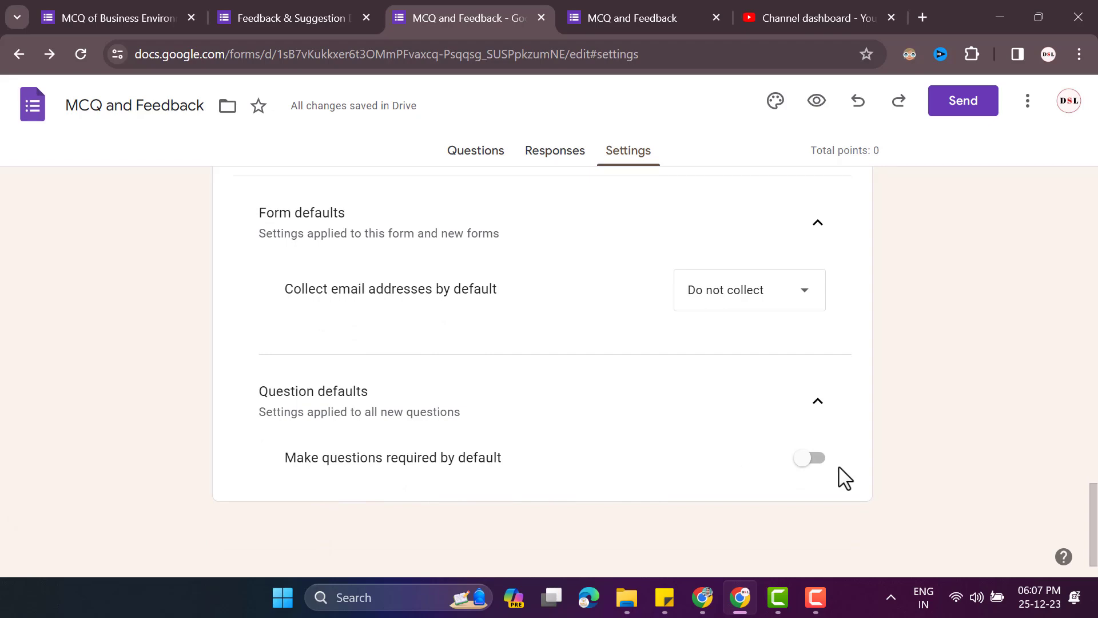
{"action": "scroll", "coordinate": [807, 462], "scroll_direction": "up", "scroll_amount": 7}
{"action": "scroll", "coordinate": [811, 470], "scroll_direction": "up", "scroll_amount": 10}
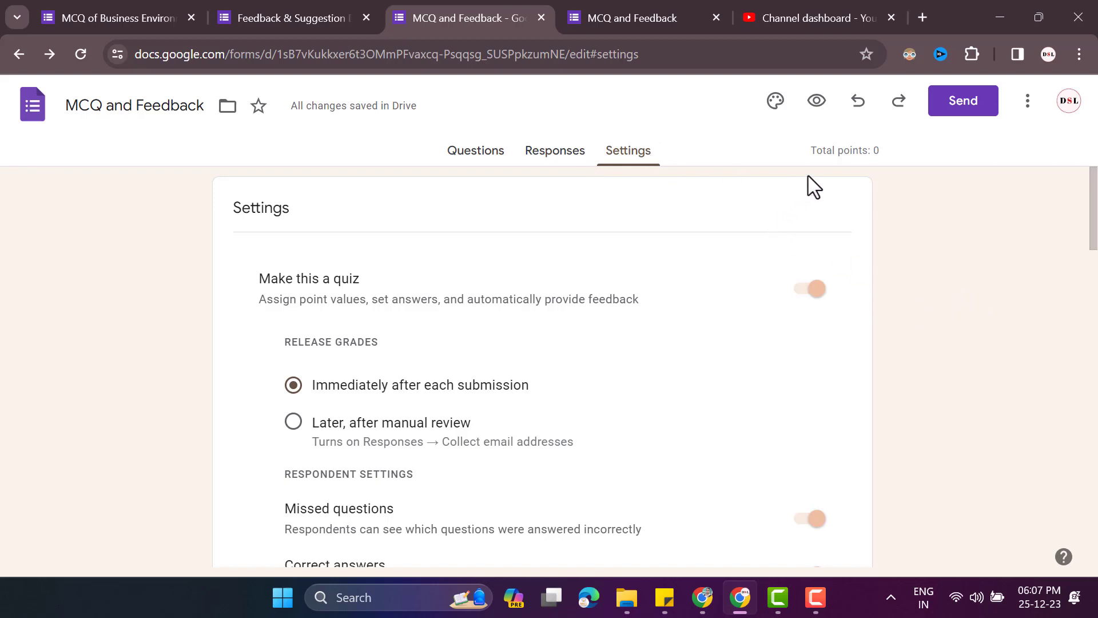
Step: Look at the name and folder options for copying the form, and close them without making a copy
{"action": "left_click", "coordinate": [1028, 103]}
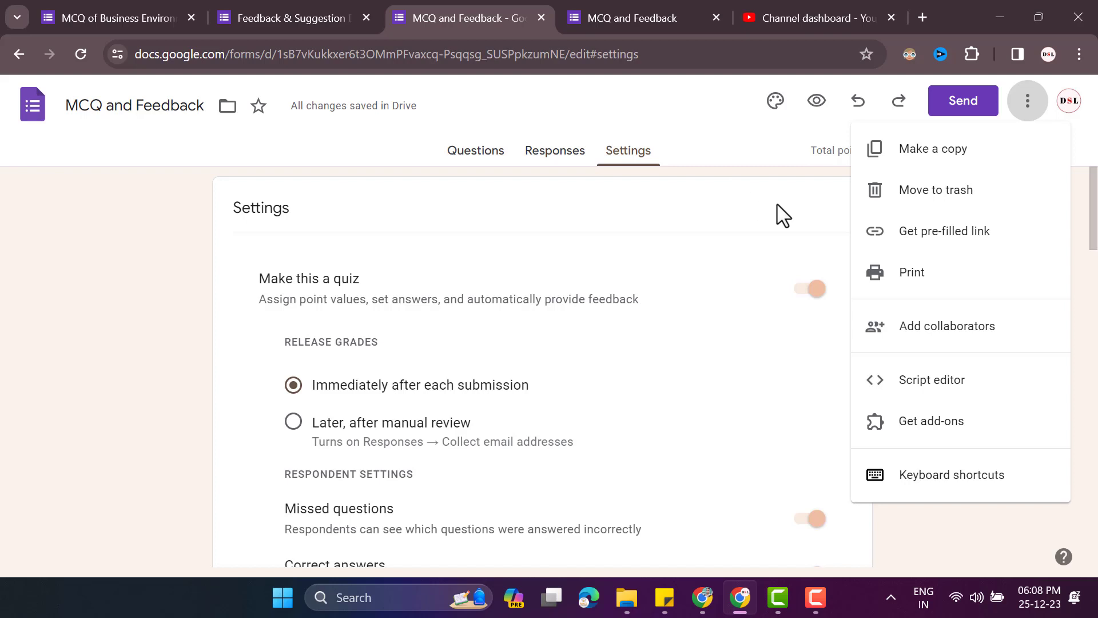
{"action": "left_click", "coordinate": [936, 170]}
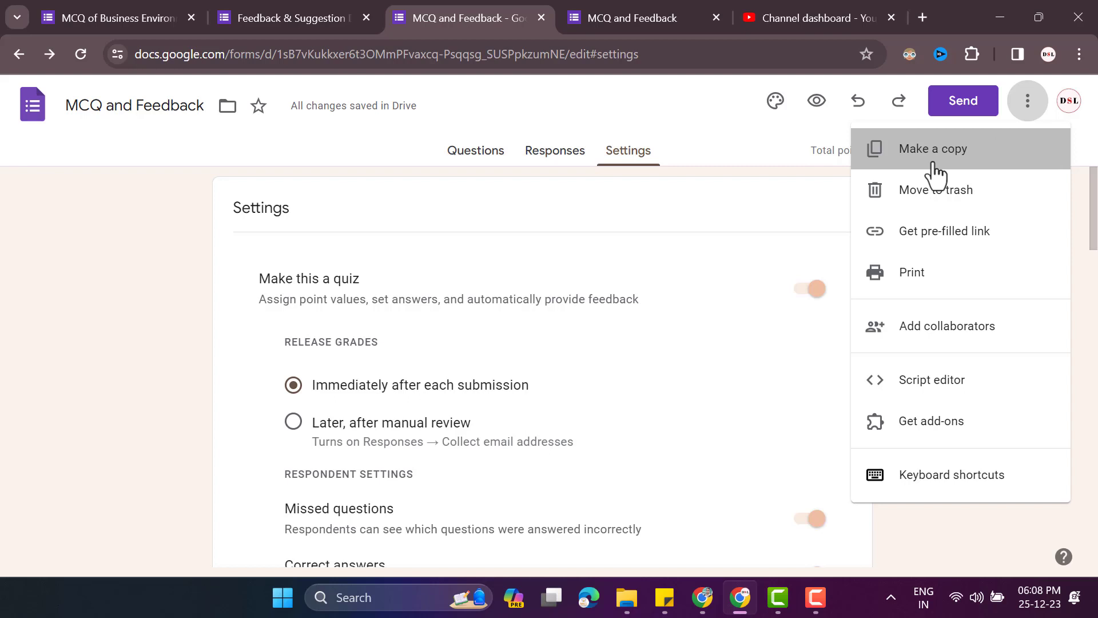
{"action": "left_click", "coordinate": [599, 284]}
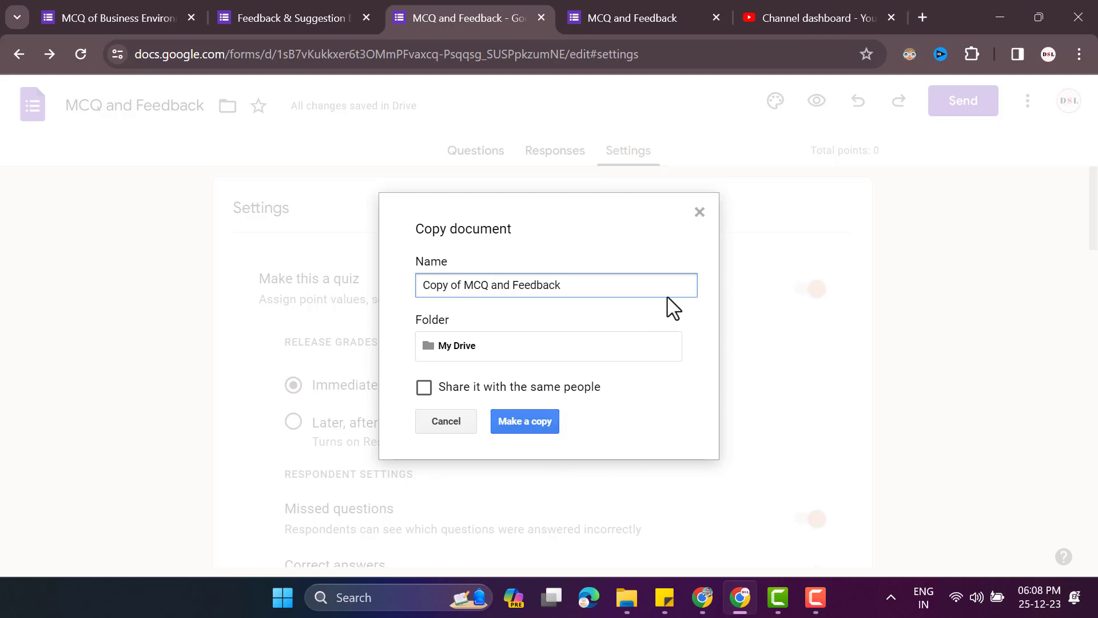
{"action": "left_click", "coordinate": [703, 216]}
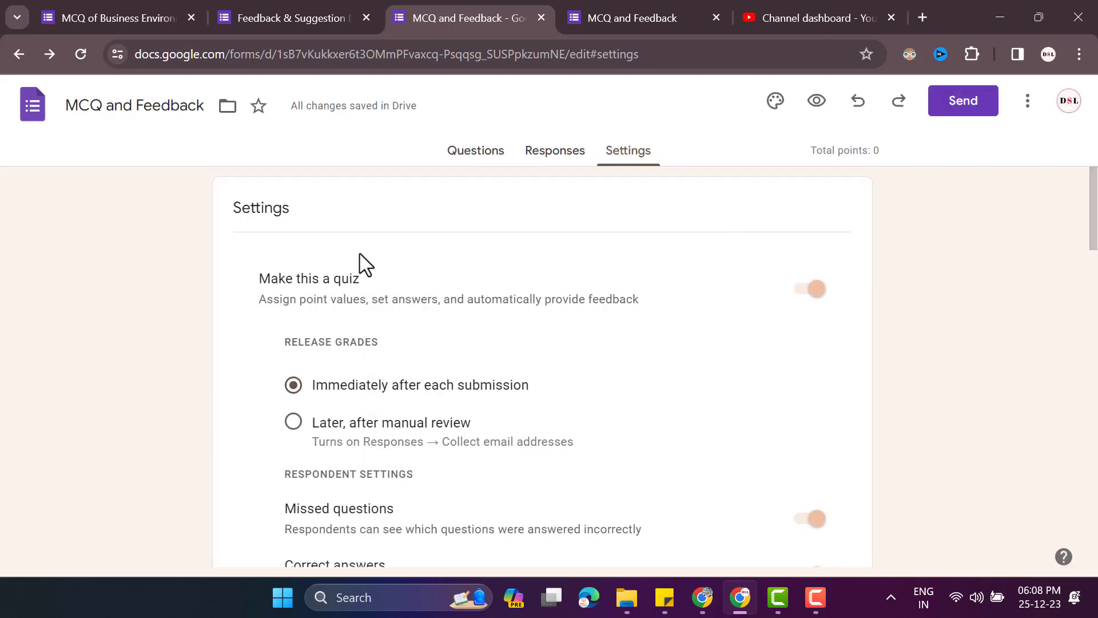
Step: Look at the form's options for adding collaborators, and close them without adding any editors
{"action": "left_click", "coordinate": [1027, 111]}
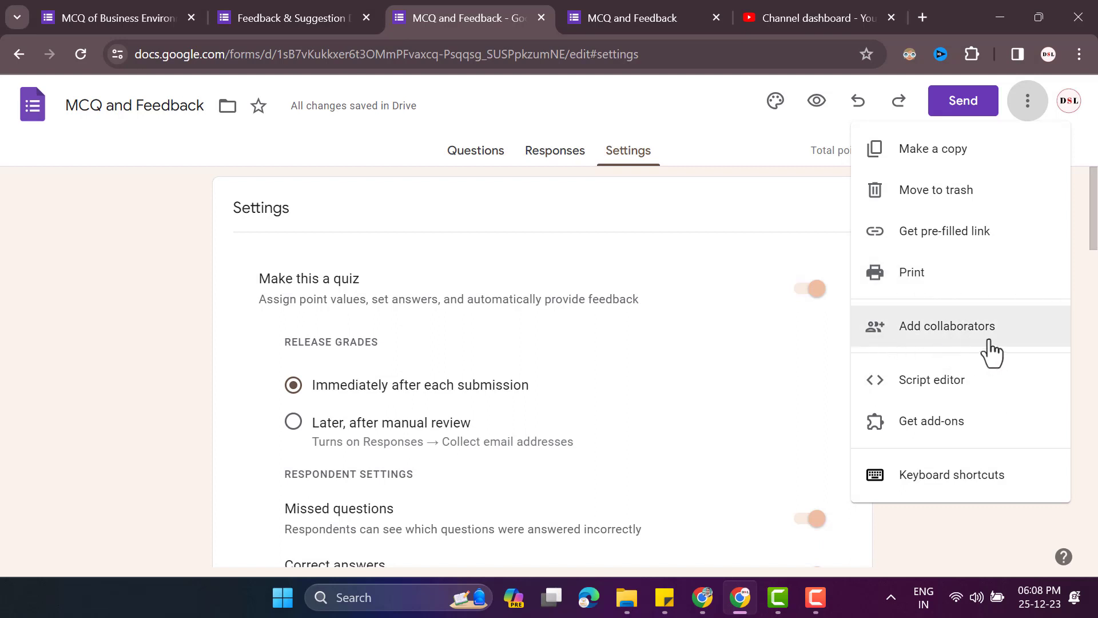
{"action": "left_click", "coordinate": [956, 343]}
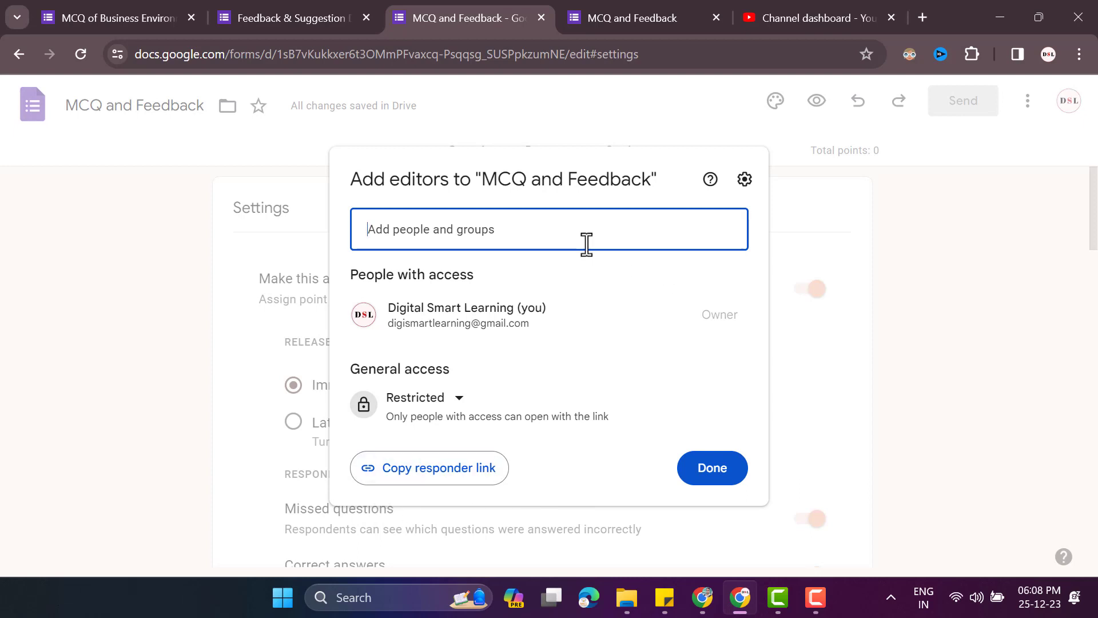
{"action": "left_click", "coordinate": [571, 223]}
{"action": "left_click", "coordinate": [926, 278]}
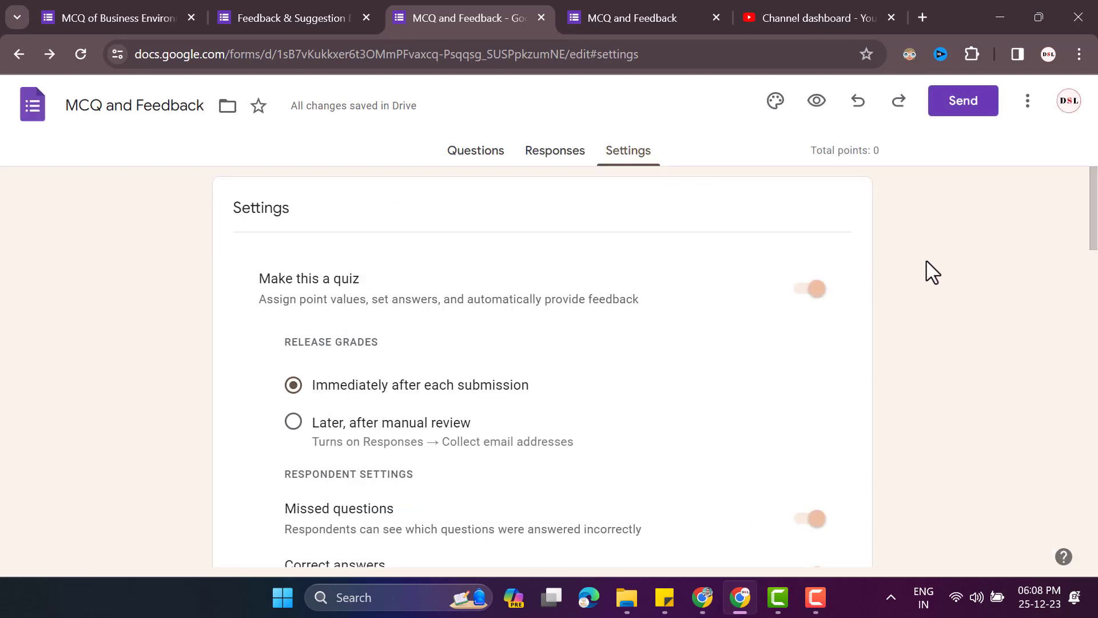
{"action": "left_click", "coordinate": [1028, 101]}
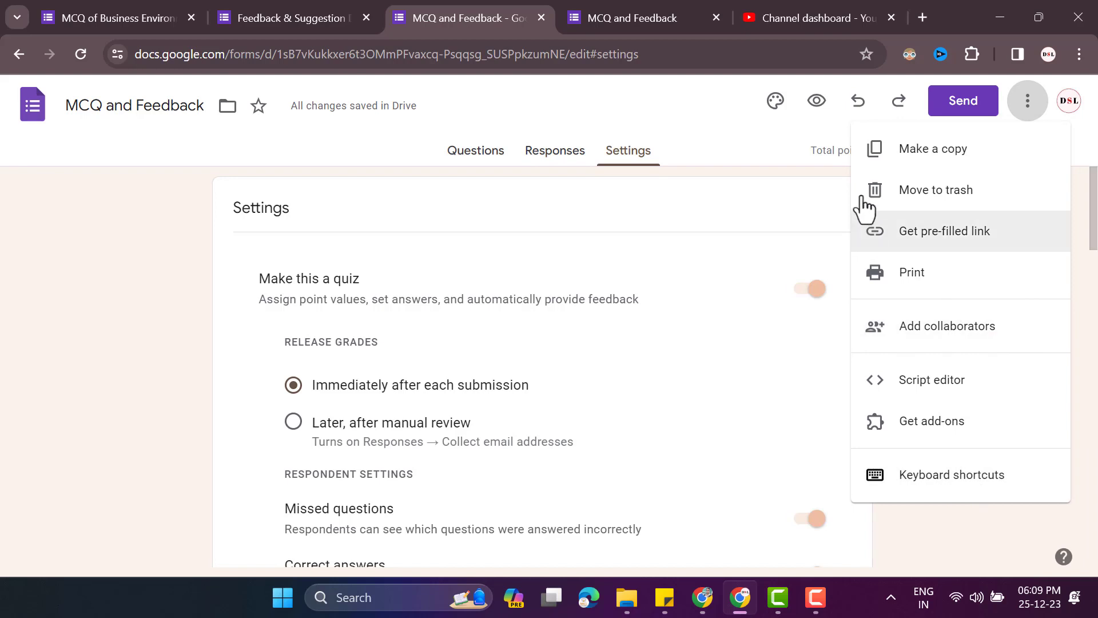
{"action": "left_click", "coordinate": [734, 186]}
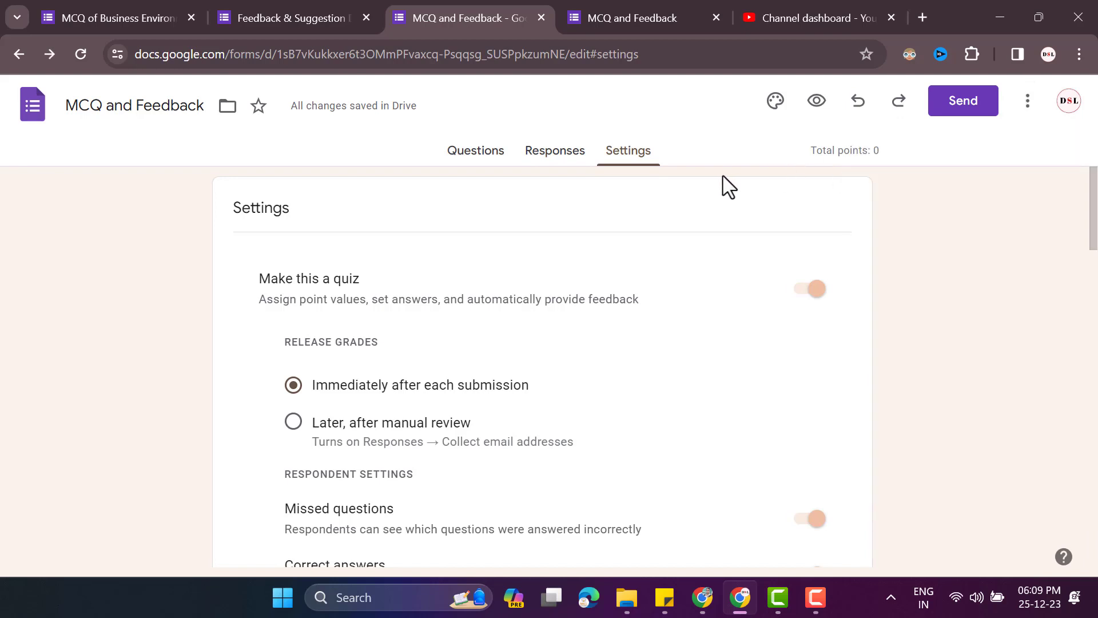
Step: Go through the form's questions in the editor, and enter the respondent's email address in the live form
{"action": "left_click", "coordinate": [485, 157]}
{"action": "scroll", "coordinate": [439, 331], "scroll_direction": "down", "scroll_amount": 15}
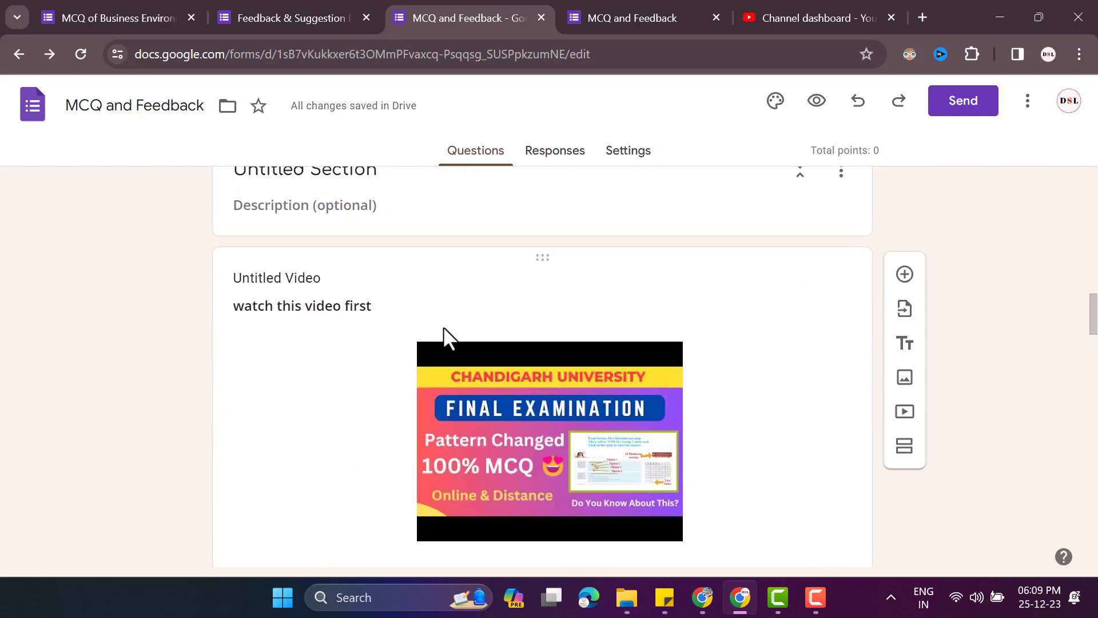
{"action": "scroll", "coordinate": [590, 343], "scroll_direction": "down", "scroll_amount": 20}
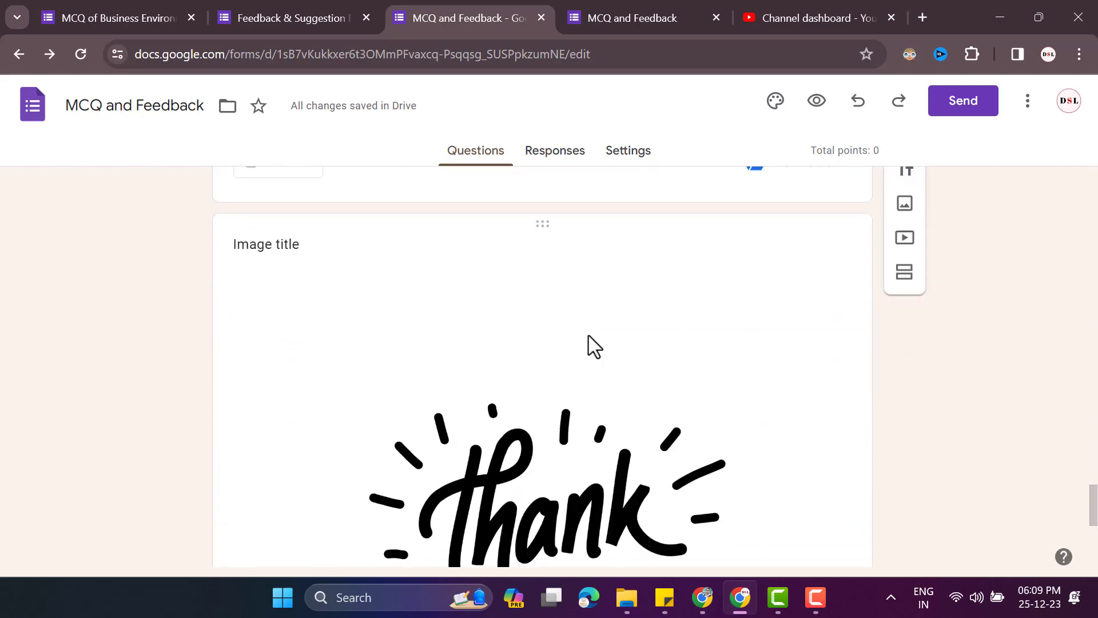
{"action": "scroll", "coordinate": [592, 345], "scroll_direction": "up", "scroll_amount": 15}
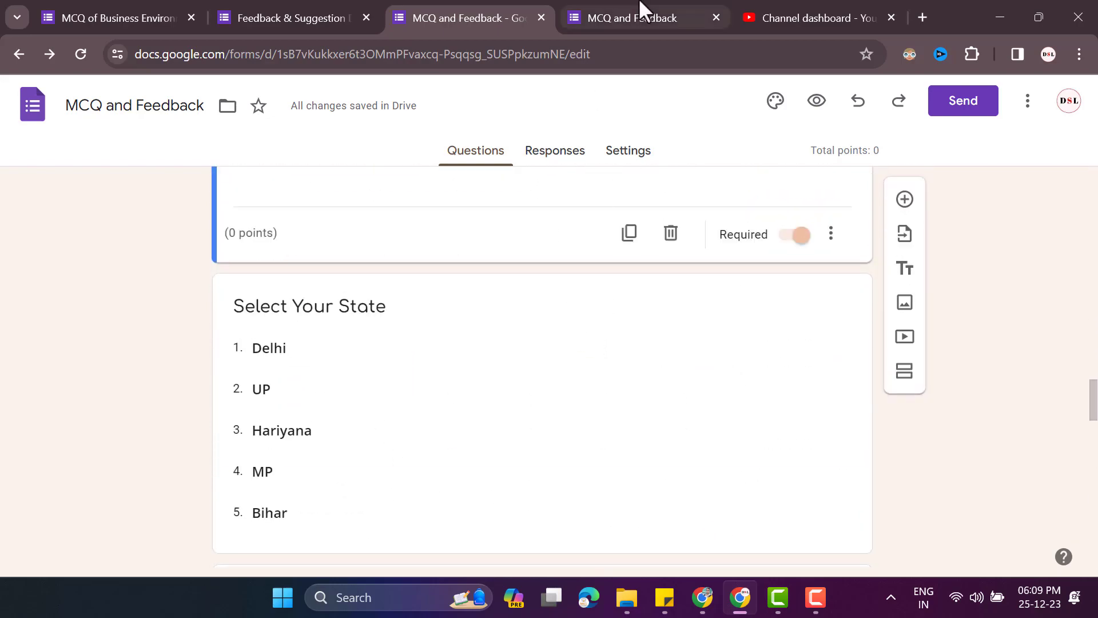
{"action": "left_click", "coordinate": [643, 12]}
{"action": "scroll", "coordinate": [668, 399], "scroll_direction": "up", "scroll_amount": 4}
{"action": "scroll", "coordinate": [668, 399], "scroll_direction": "down", "scroll_amount": 5}
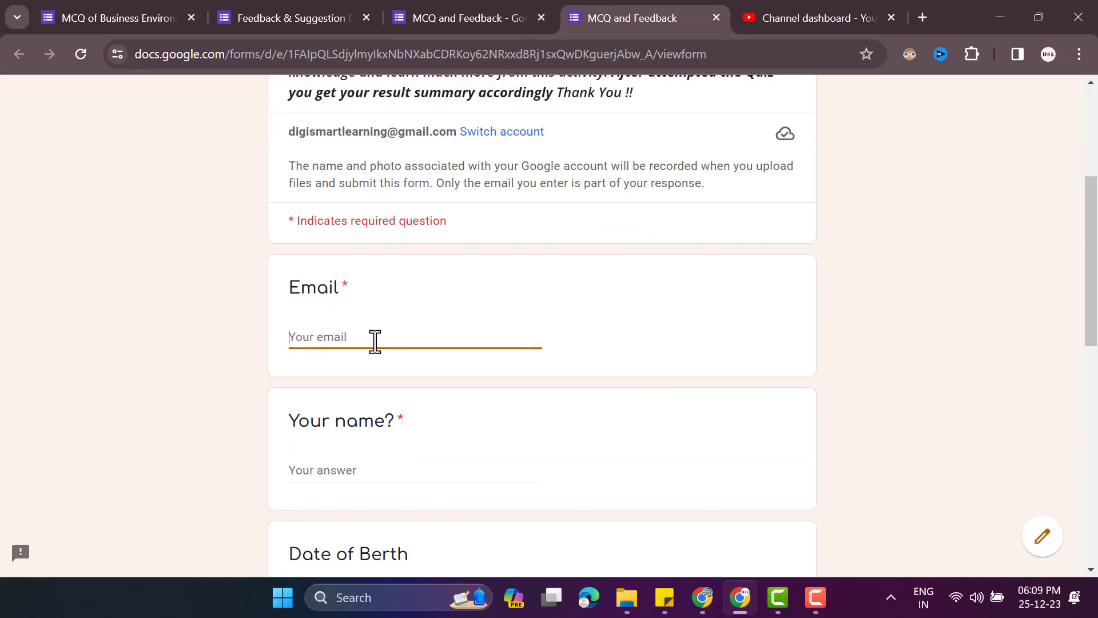
{"action": "left_click", "coordinate": [1048, 61]}
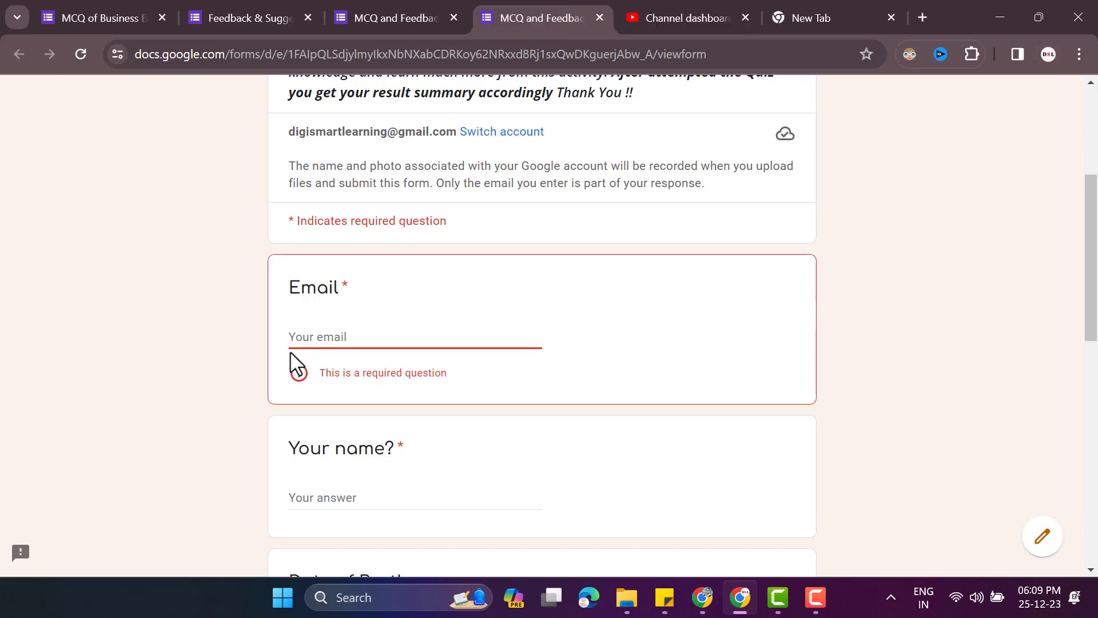
{"action": "key", "text": "ctrl+v"}
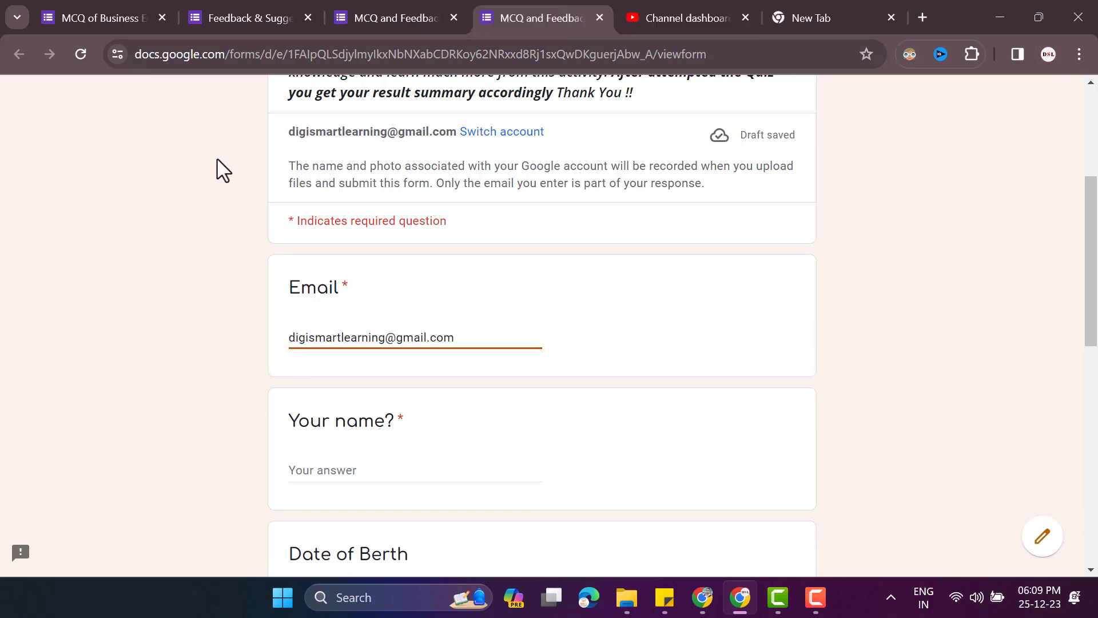
Step: Enter the respondent's name and set the date of birth in the live form
{"action": "scroll", "coordinate": [302, 221], "scroll_direction": "down", "scroll_amount": 4}
{"action": "left_click", "coordinate": [324, 216]}
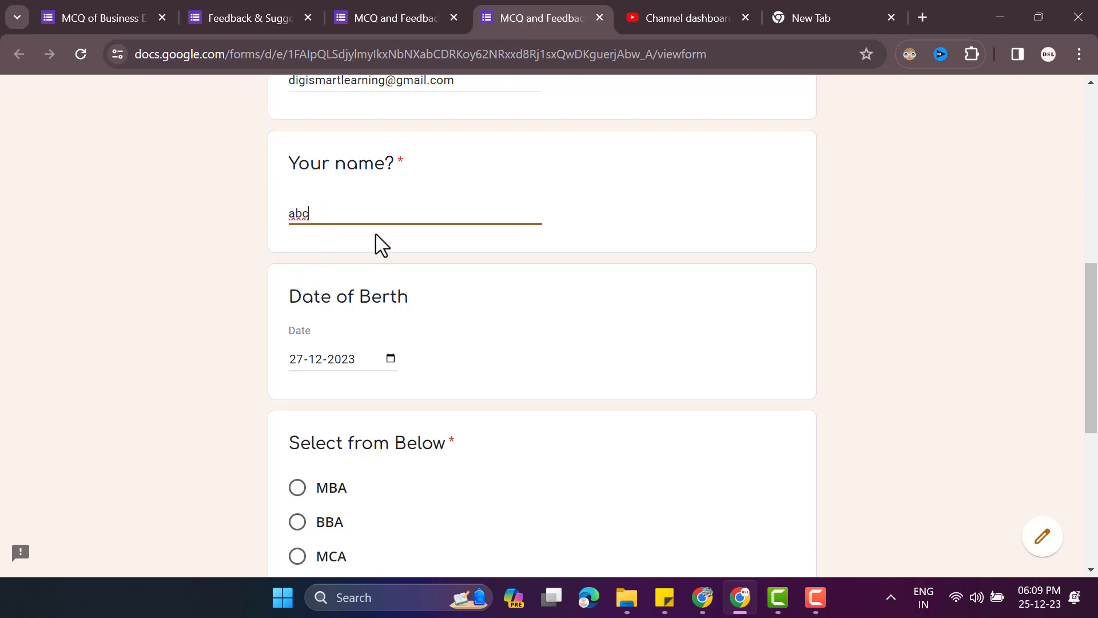
{"action": "scroll", "coordinate": [382, 244], "scroll_direction": "down", "scroll_amount": 2}
{"action": "left_click", "coordinate": [391, 359]}
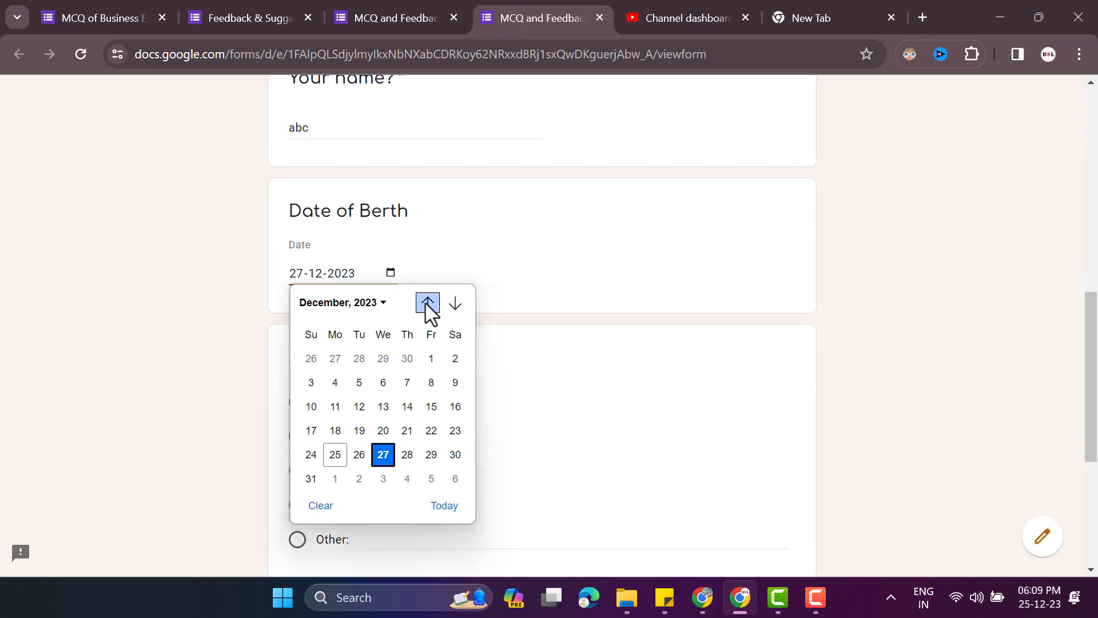
{"action": "left_click", "coordinate": [366, 303]}
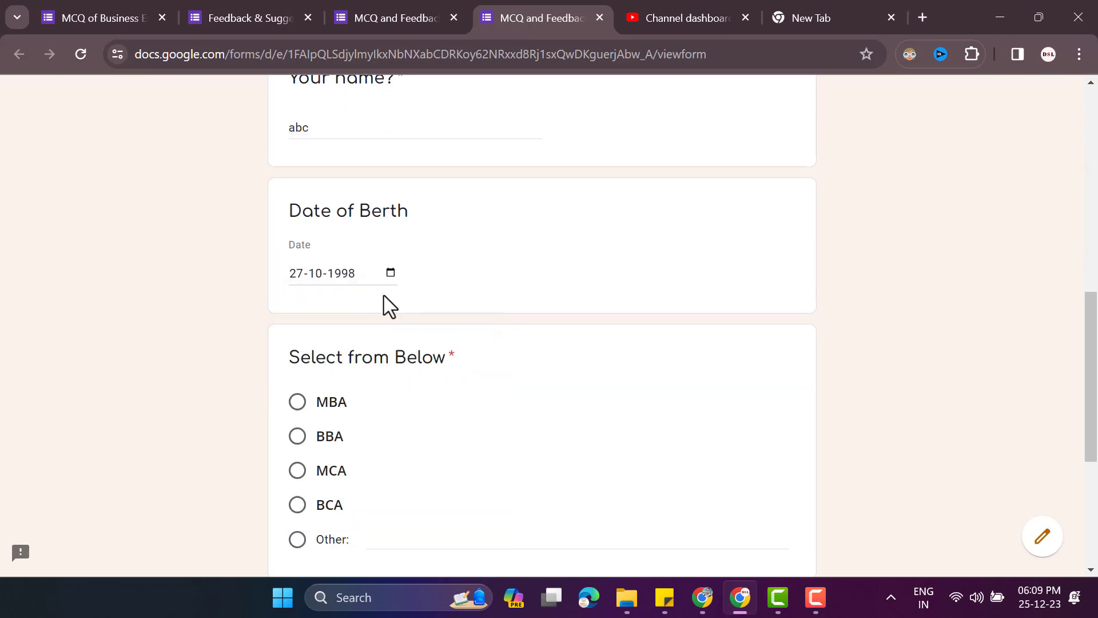
Step: Select MBA as the course, enter the respondent's mobile number, and continue to the second section
{"action": "scroll", "coordinate": [445, 316], "scroll_direction": "down", "scroll_amount": 5}
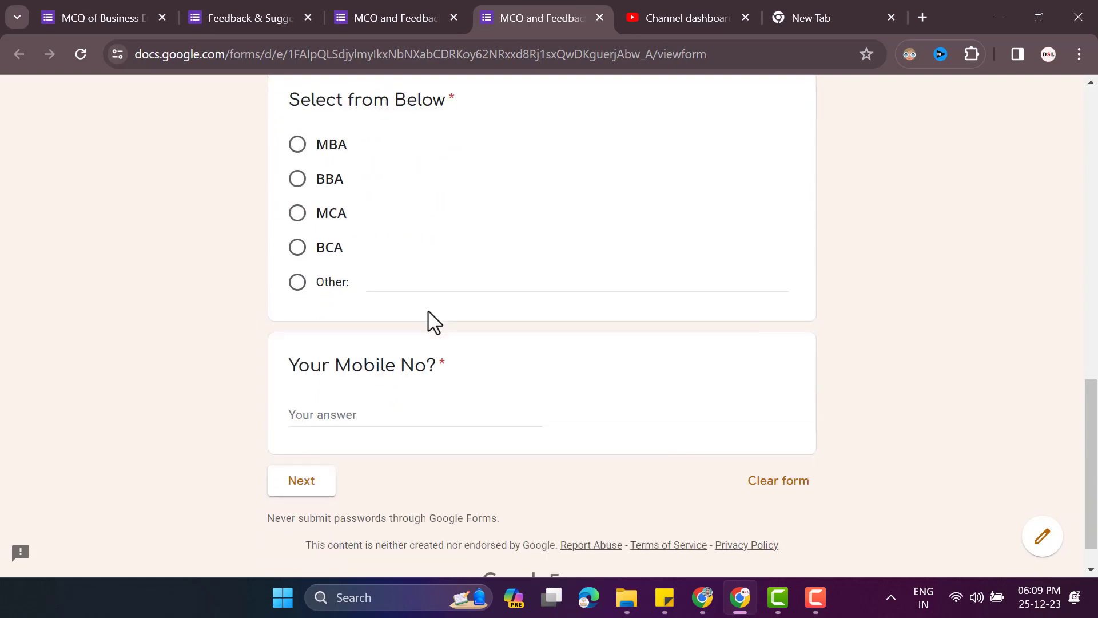
{"action": "left_click", "coordinate": [298, 146]}
{"action": "left_click", "coordinate": [356, 414]}
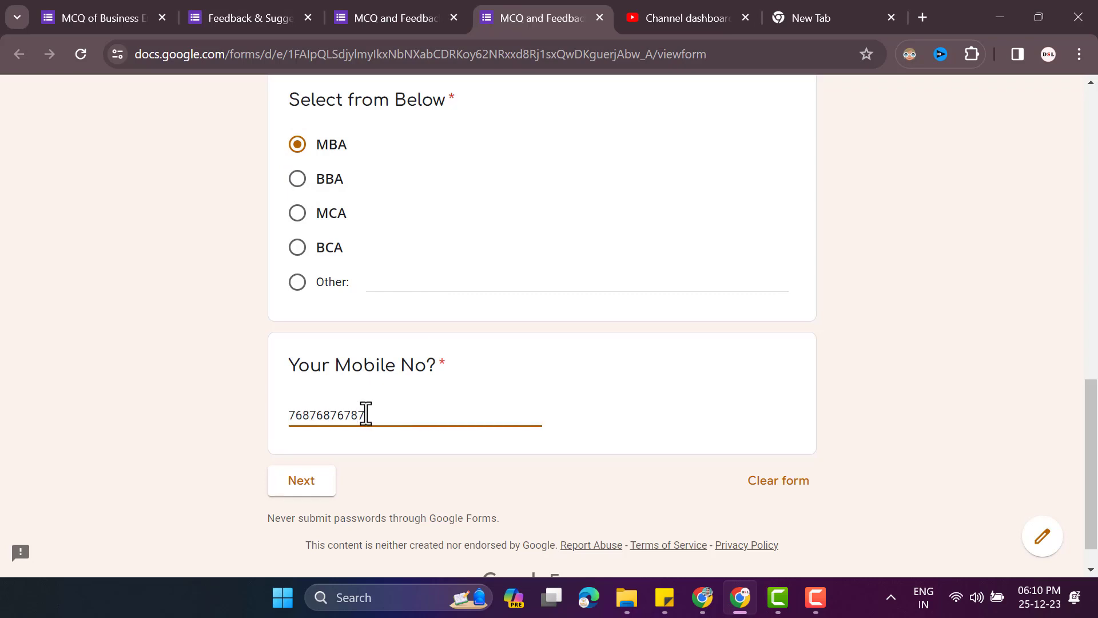
{"action": "left_click", "coordinate": [297, 494]}
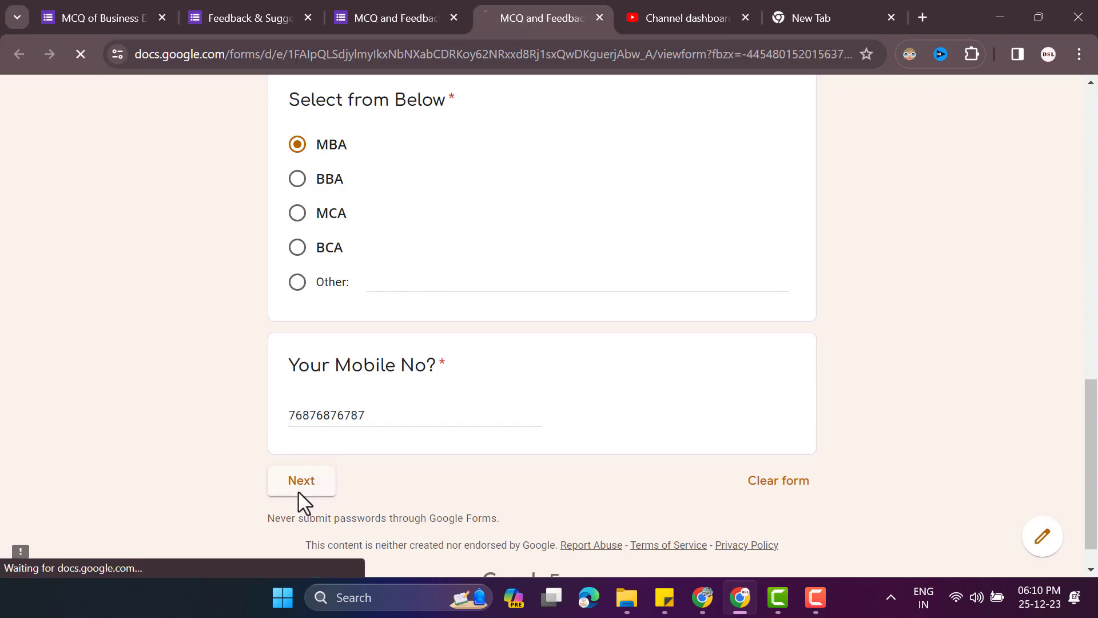
Step: Try out the embedded Final Examination video at the start of the second section
{"action": "scroll", "coordinate": [537, 314], "scroll_direction": "down", "scroll_amount": 5}
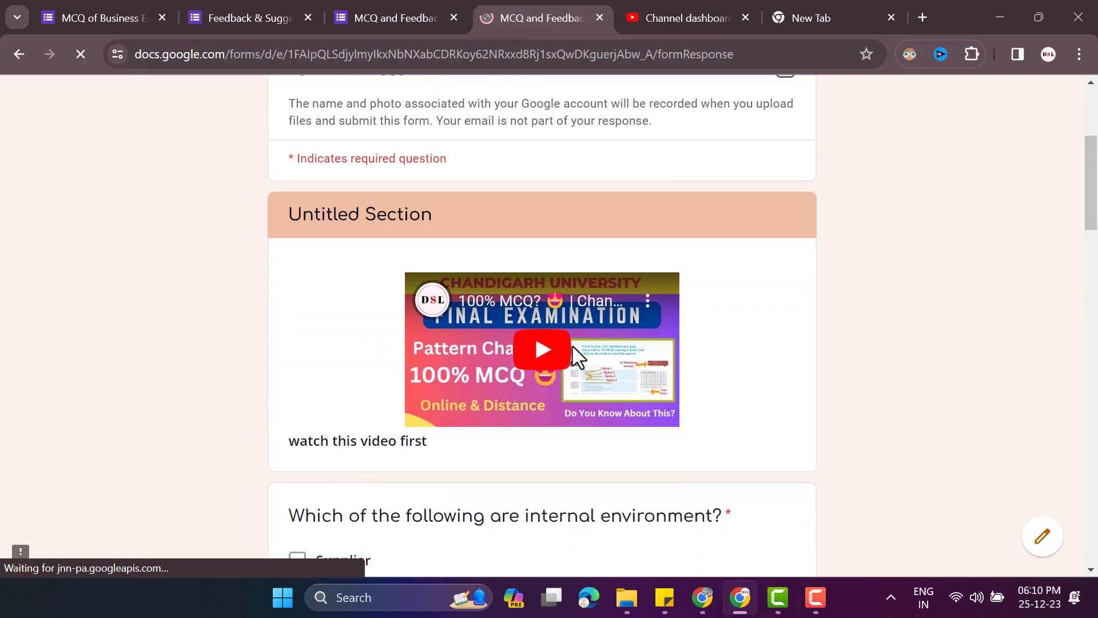
{"action": "scroll", "coordinate": [388, 377], "scroll_direction": "down", "scroll_amount": 1}
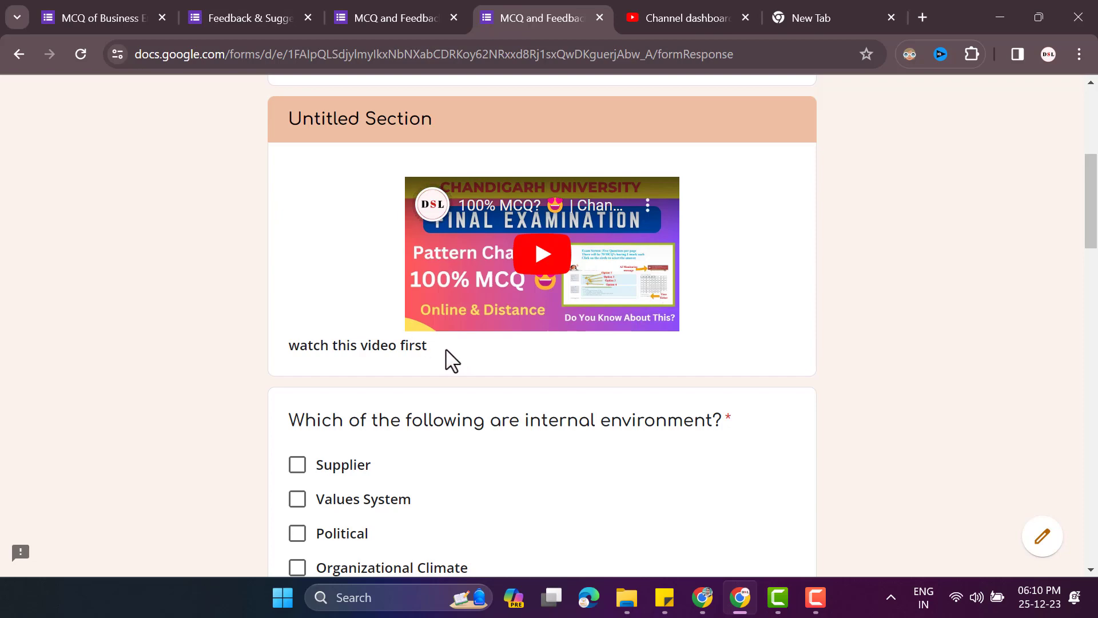
{"action": "left_click", "coordinate": [544, 264]}
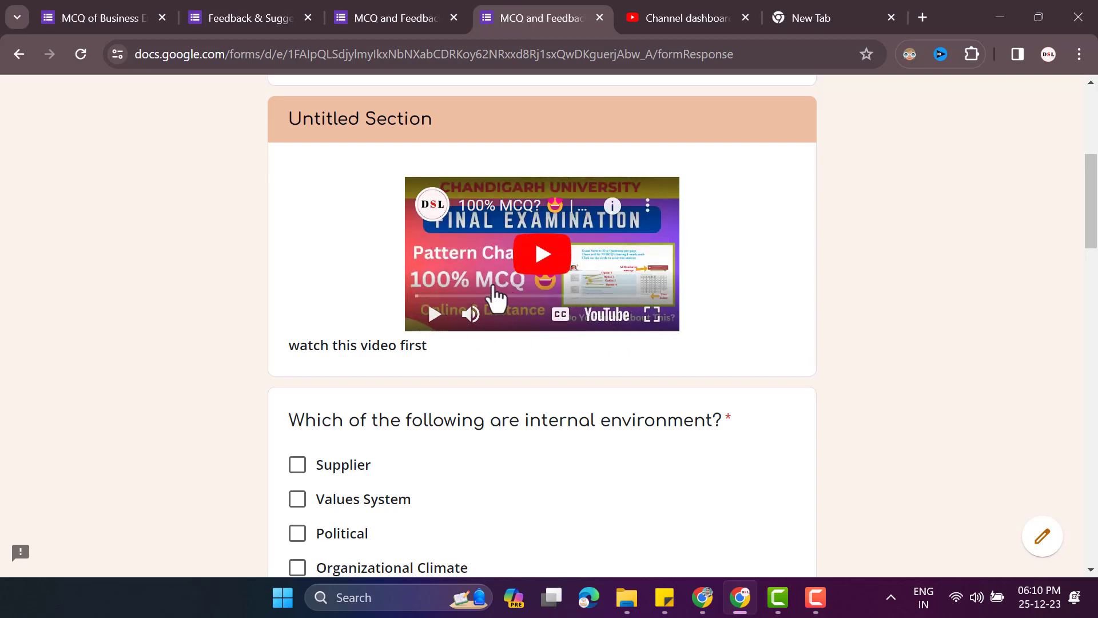
Step: Answer the internal environment question with Political, Organizational Climate and Technological
{"action": "scroll", "coordinate": [317, 306], "scroll_direction": "down", "scroll_amount": 3}
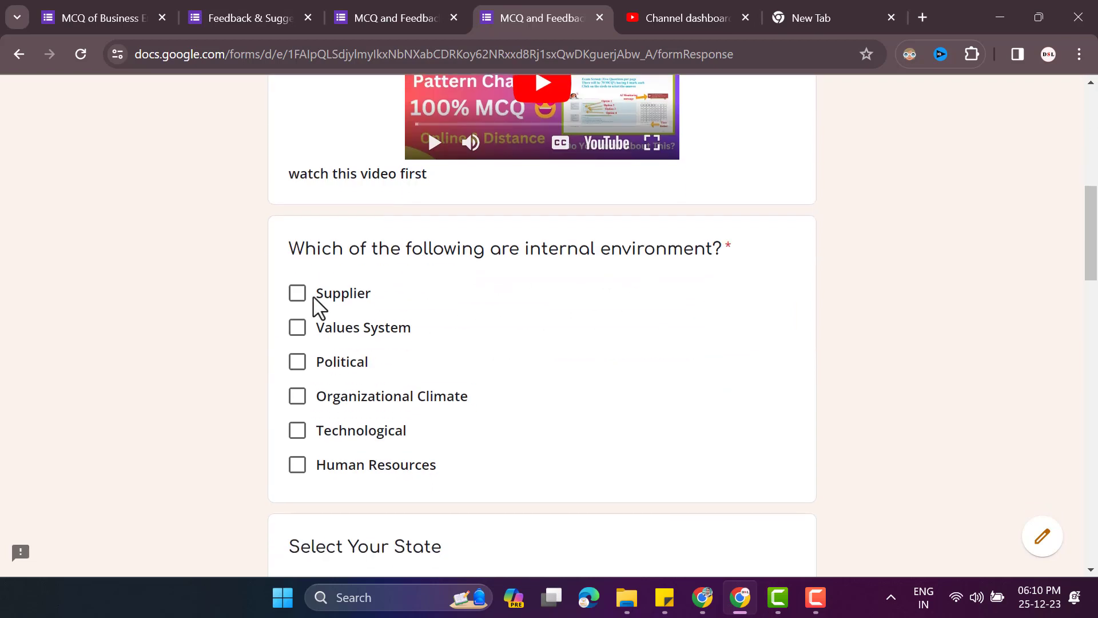
{"action": "left_click", "coordinate": [297, 362]}
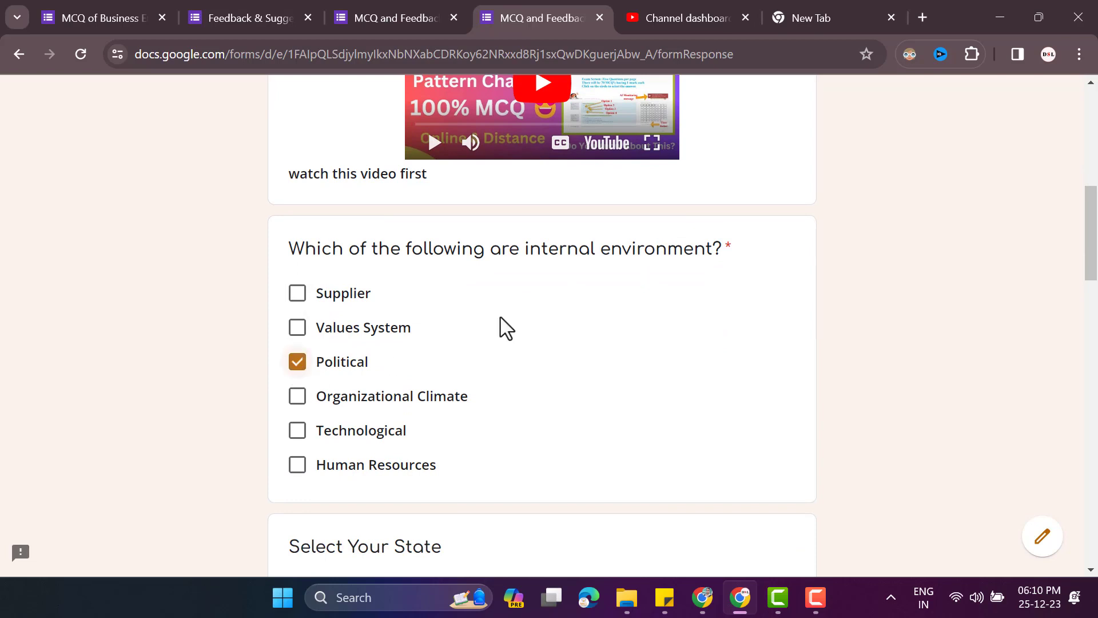
{"action": "left_click", "coordinate": [297, 396]}
{"action": "left_click", "coordinate": [298, 430]}
Step: Select Bihar as the state and rate the form 5
{"action": "scroll", "coordinate": [356, 434], "scroll_direction": "down", "scroll_amount": 5}
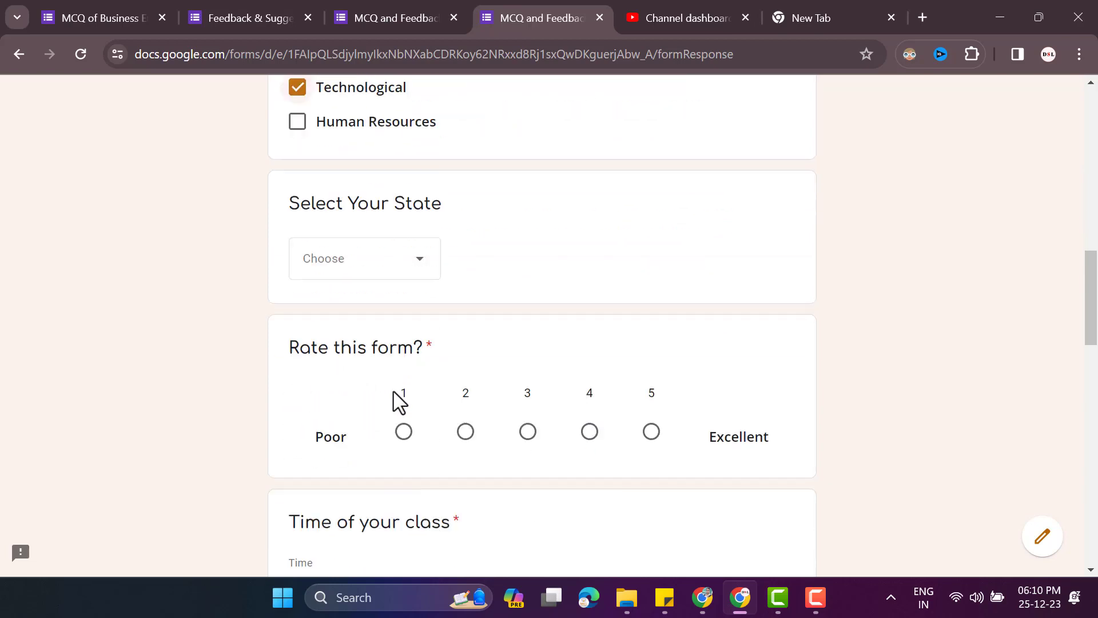
{"action": "left_click", "coordinate": [361, 260]}
{"action": "left_click", "coordinate": [325, 477]}
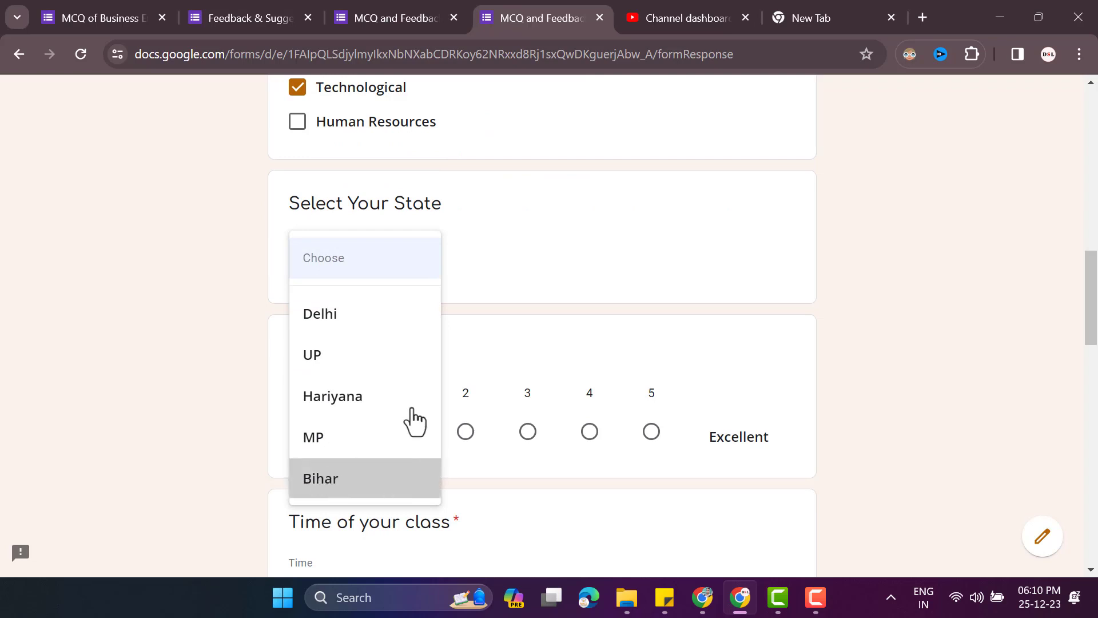
{"action": "scroll", "coordinate": [527, 262], "scroll_direction": "down", "scroll_amount": 1}
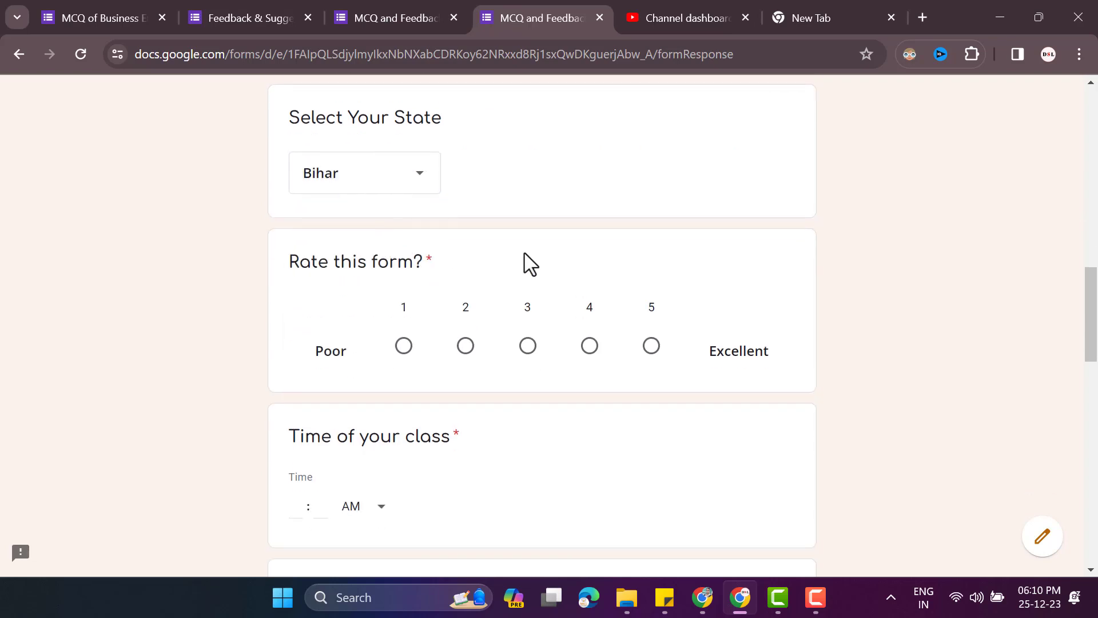
{"action": "left_click", "coordinate": [653, 350]}
Step: Set the time of the class to 11:00 AM
{"action": "scroll", "coordinate": [543, 366], "scroll_direction": "down", "scroll_amount": 3}
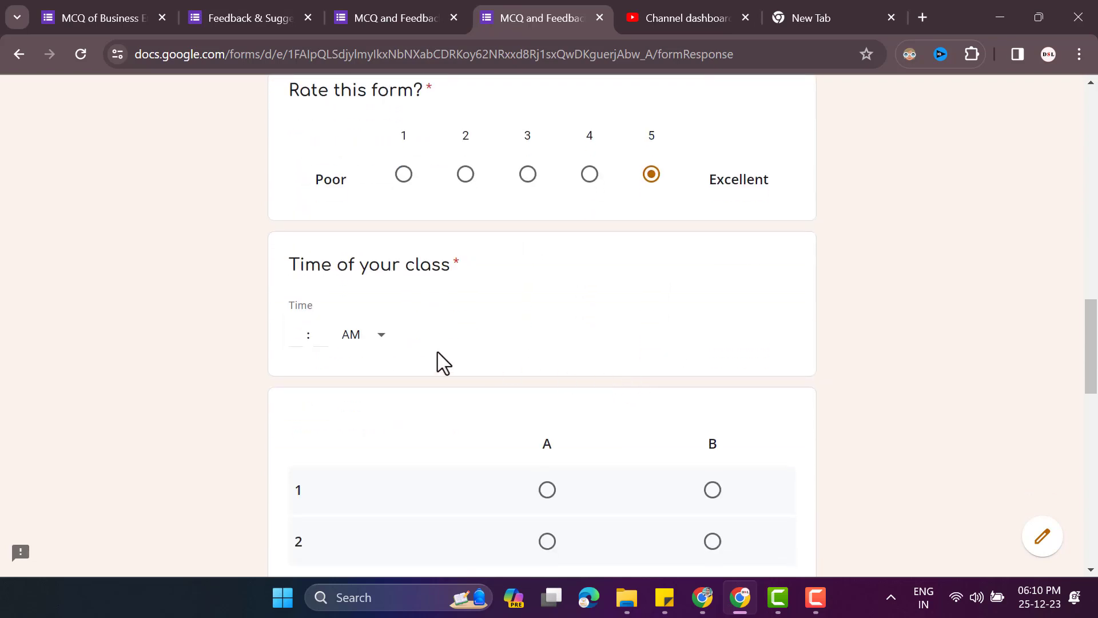
{"action": "left_click", "coordinate": [308, 334]}
{"action": "type", "text": "11"}
{"action": "left_click", "coordinate": [331, 334]}
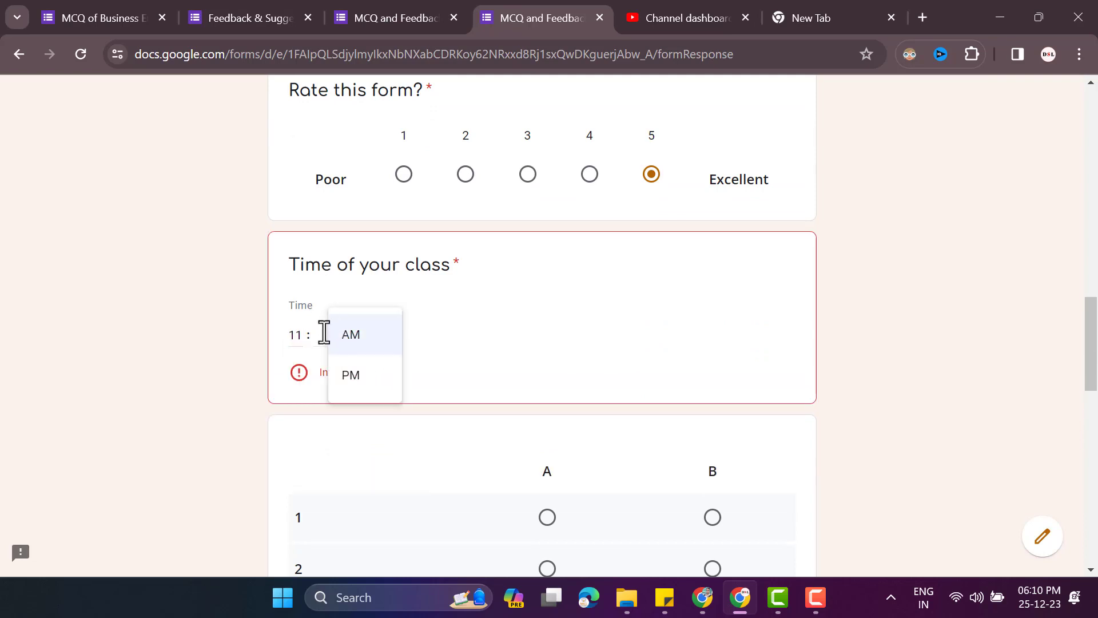
{"action": "left_click", "coordinate": [323, 334]}
{"action": "type", "text": "00"}
Step: Answer row 1 of the grid question with A, and change the answer to B
{"action": "scroll", "coordinate": [387, 397], "scroll_direction": "down", "scroll_amount": 4}
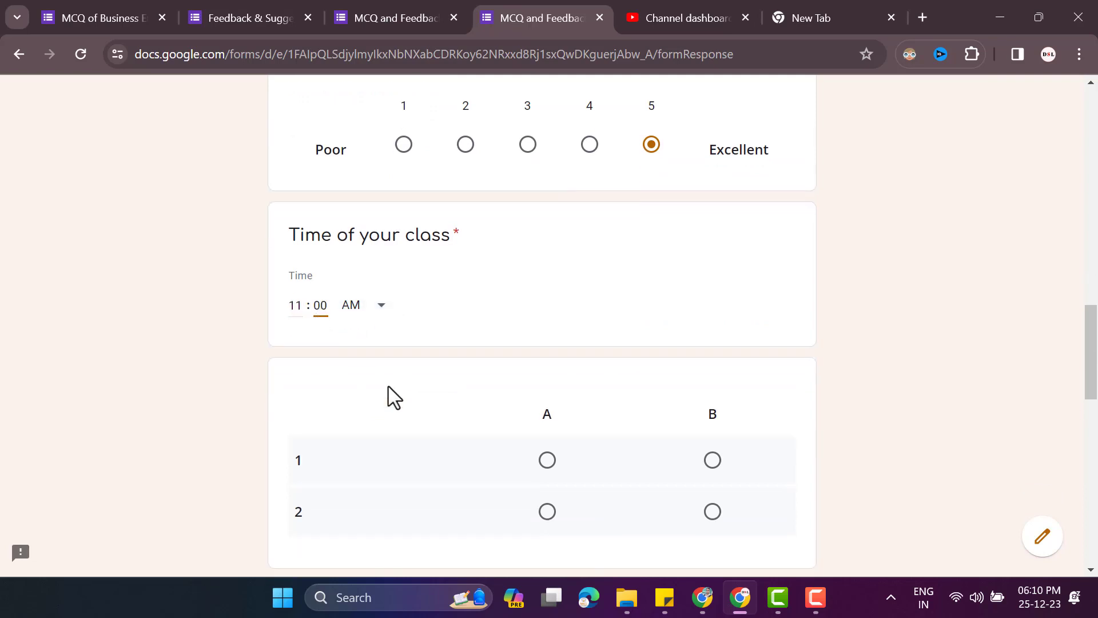
{"action": "scroll", "coordinate": [648, 250], "scroll_direction": "up", "scroll_amount": 1}
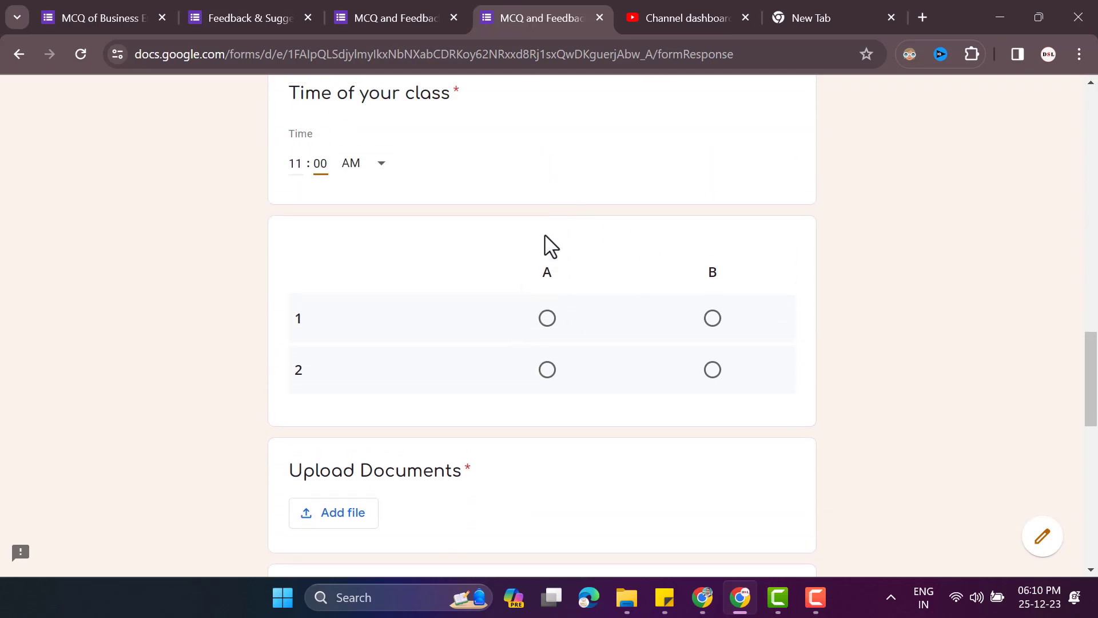
{"action": "left_click", "coordinate": [547, 320]}
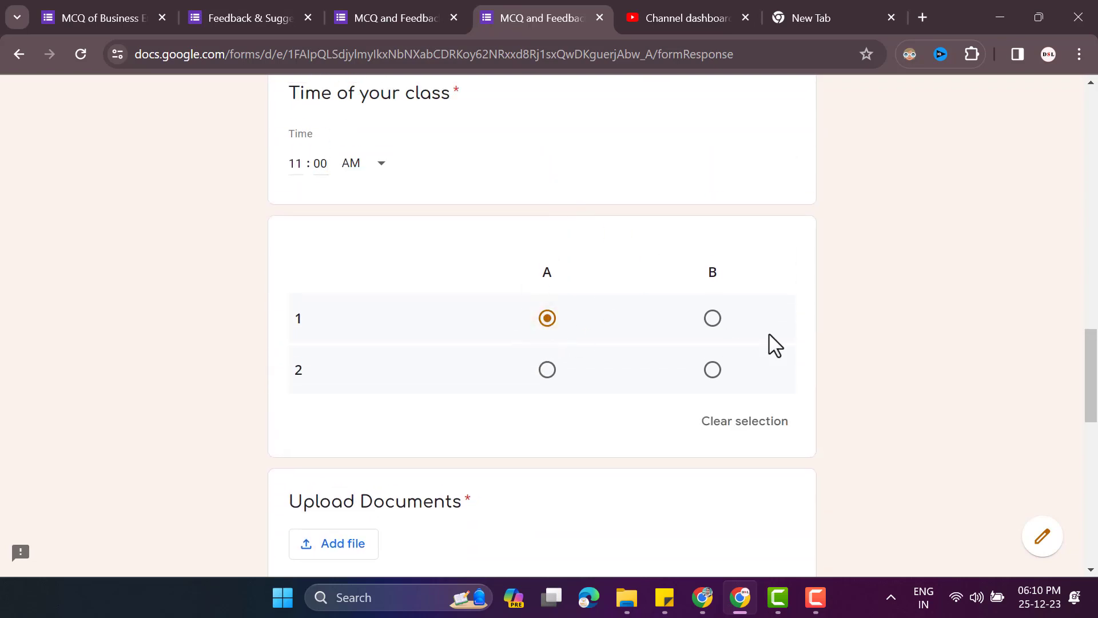
{"action": "left_click", "coordinate": [713, 319]}
Step: Make the Upload Documents question optional in the MCQ and Feedback form editor
{"action": "scroll", "coordinate": [486, 400], "scroll_direction": "down", "scroll_amount": 3}
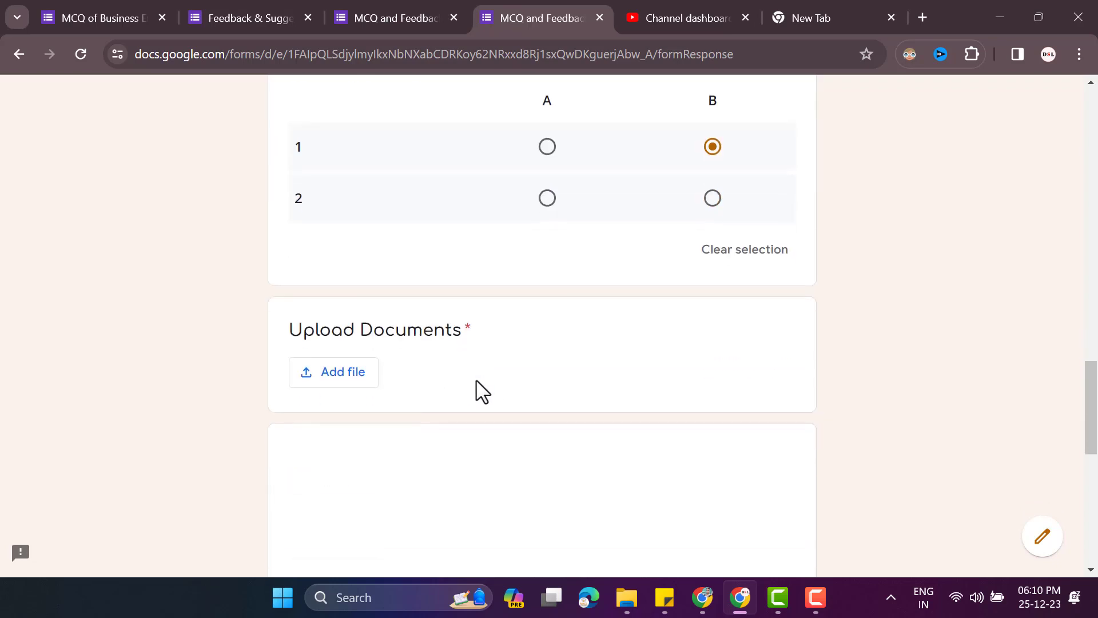
{"action": "scroll", "coordinate": [400, 377], "scroll_direction": "down", "scroll_amount": 3}
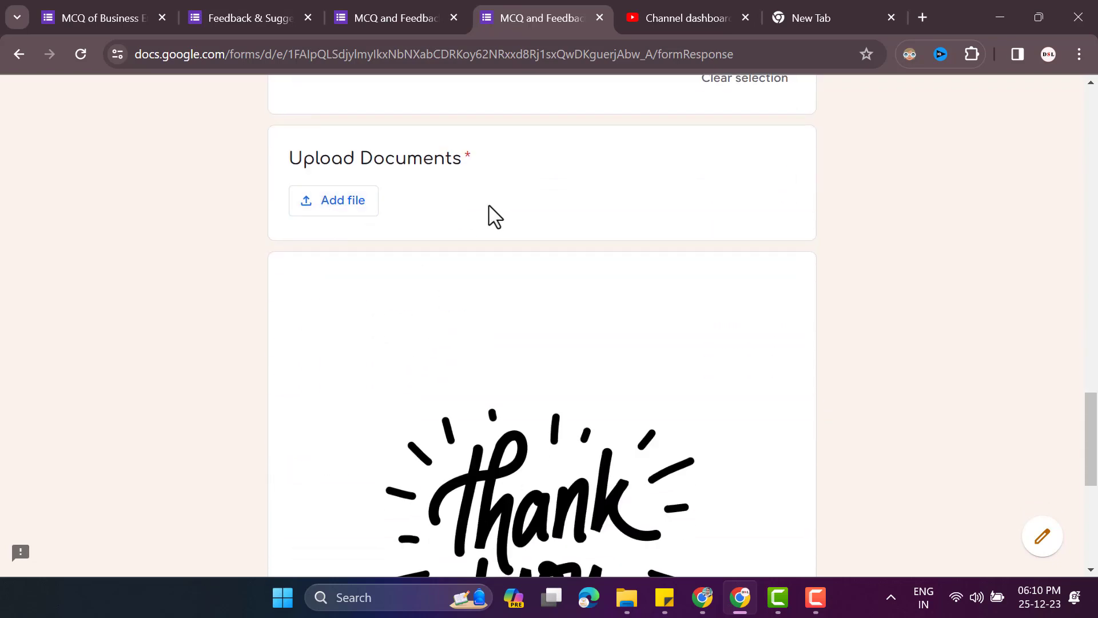
{"action": "scroll", "coordinate": [472, 217], "scroll_direction": "down", "scroll_amount": 4}
{"action": "scroll", "coordinate": [486, 237], "scroll_direction": "up", "scroll_amount": 6}
{"action": "left_click", "coordinate": [420, 22]}
{"action": "scroll", "coordinate": [592, 330], "scroll_direction": "down", "scroll_amount": 6}
{"action": "scroll", "coordinate": [589, 335], "scroll_direction": "down", "scroll_amount": 15}
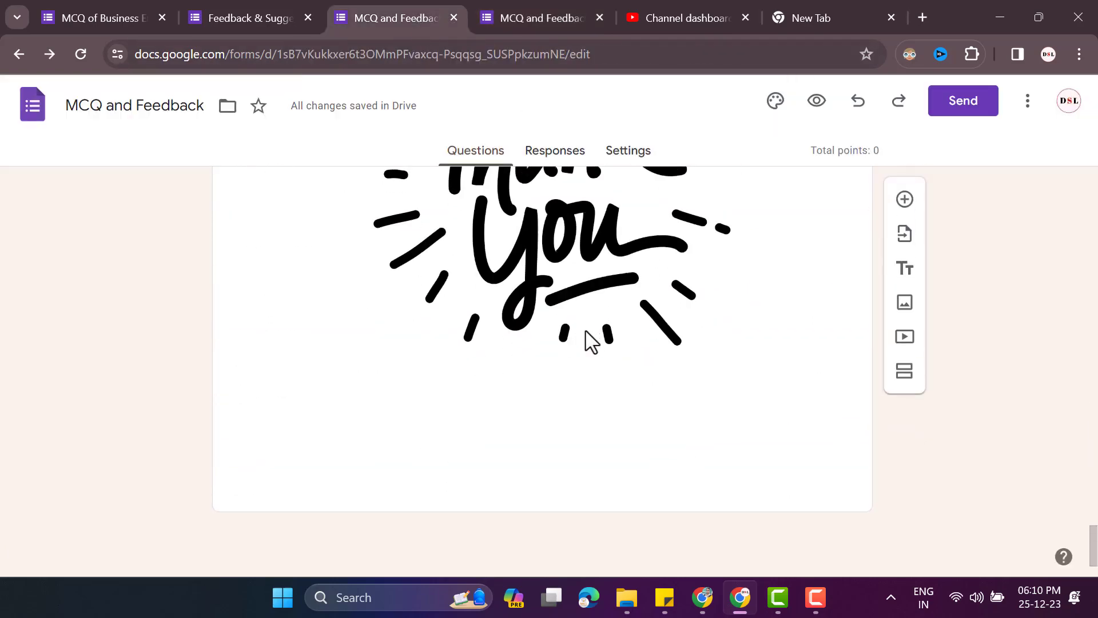
{"action": "scroll", "coordinate": [625, 351], "scroll_direction": "up", "scroll_amount": 9}
{"action": "scroll", "coordinate": [590, 423], "scroll_direction": "up", "scroll_amount": 4}
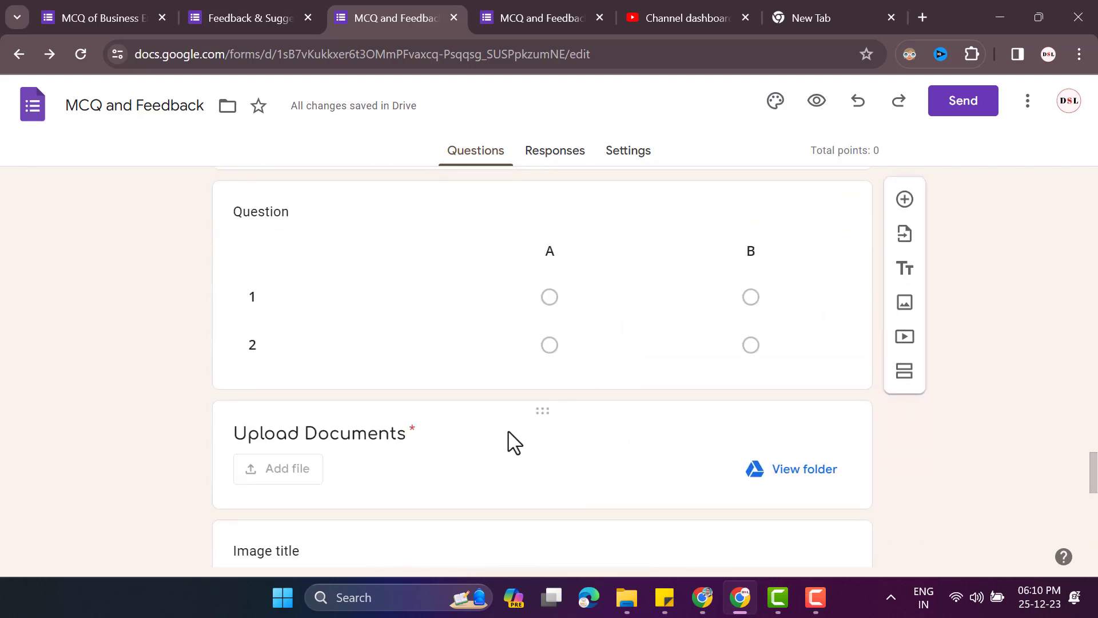
{"action": "left_click", "coordinate": [452, 444]}
{"action": "scroll", "coordinate": [583, 355], "scroll_direction": "down", "scroll_amount": 3}
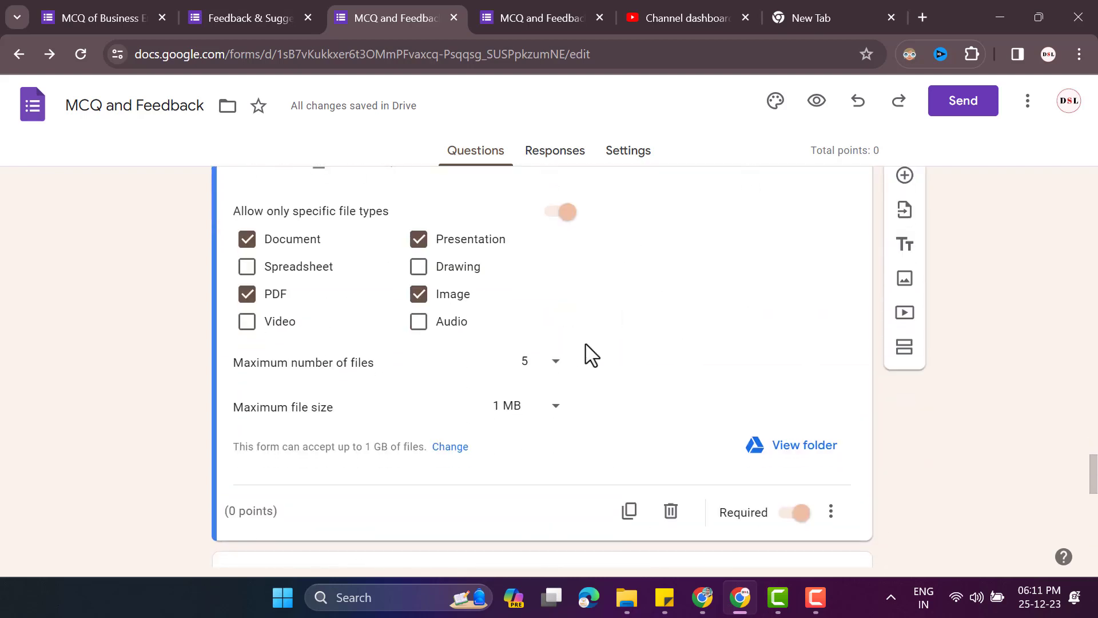
{"action": "left_click", "coordinate": [824, 510]}
Step: Try to submit the respondent form without uploading a document
{"action": "left_click", "coordinate": [572, 18]}
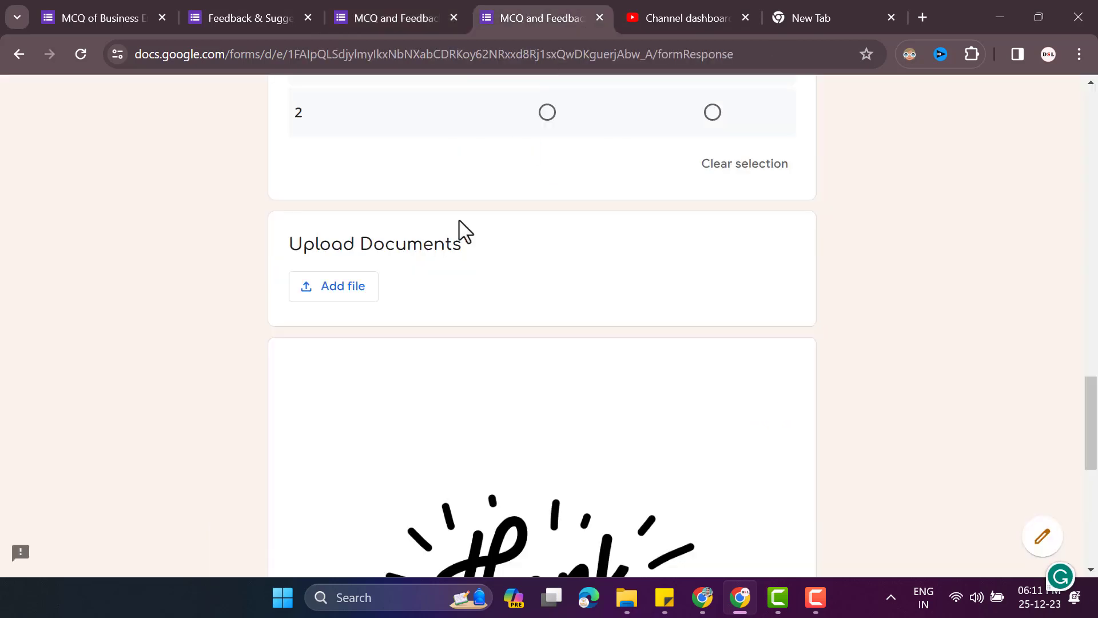
{"action": "scroll", "coordinate": [483, 380], "scroll_direction": "down", "scroll_amount": 7}
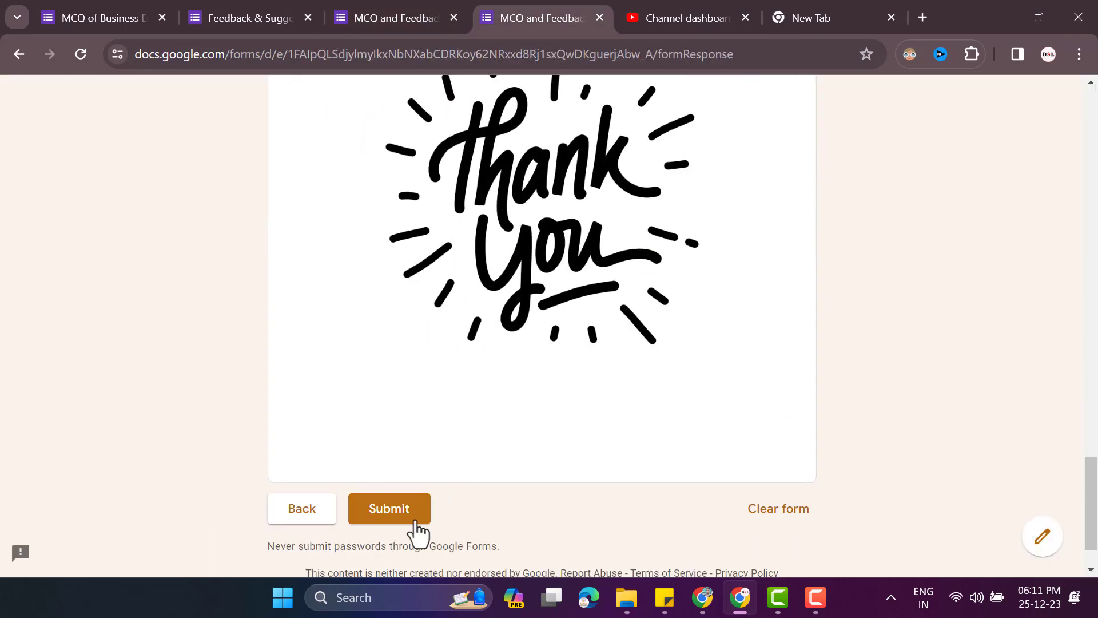
{"action": "left_click", "coordinate": [389, 509]}
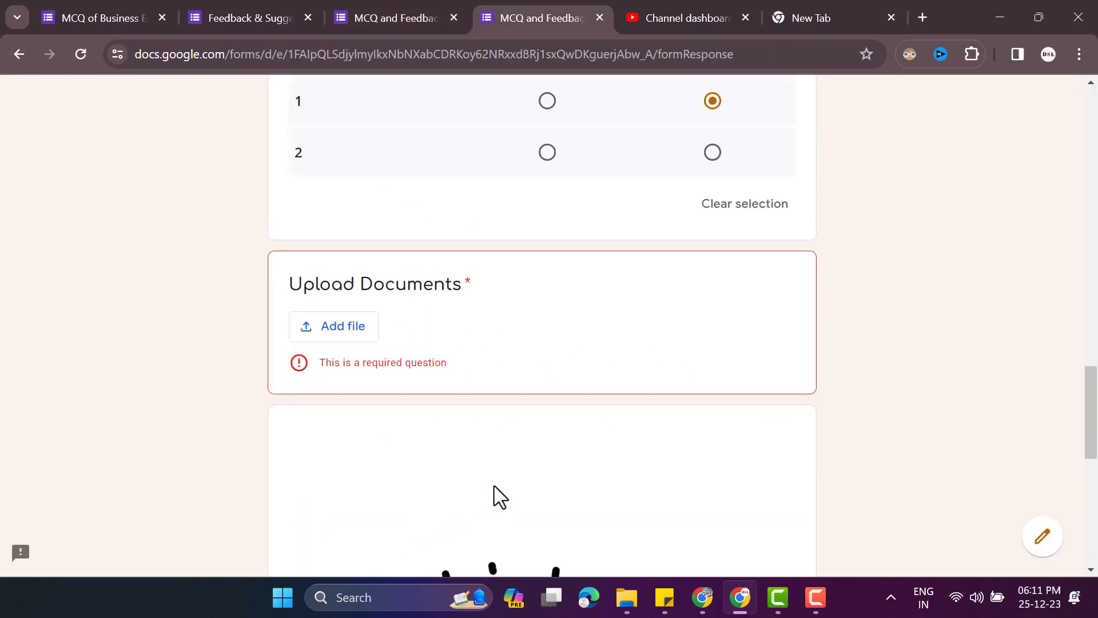
Step: Reload the respondent form, check the restored answers of the first section, and continue to the next section
{"action": "left_click", "coordinate": [83, 54]}
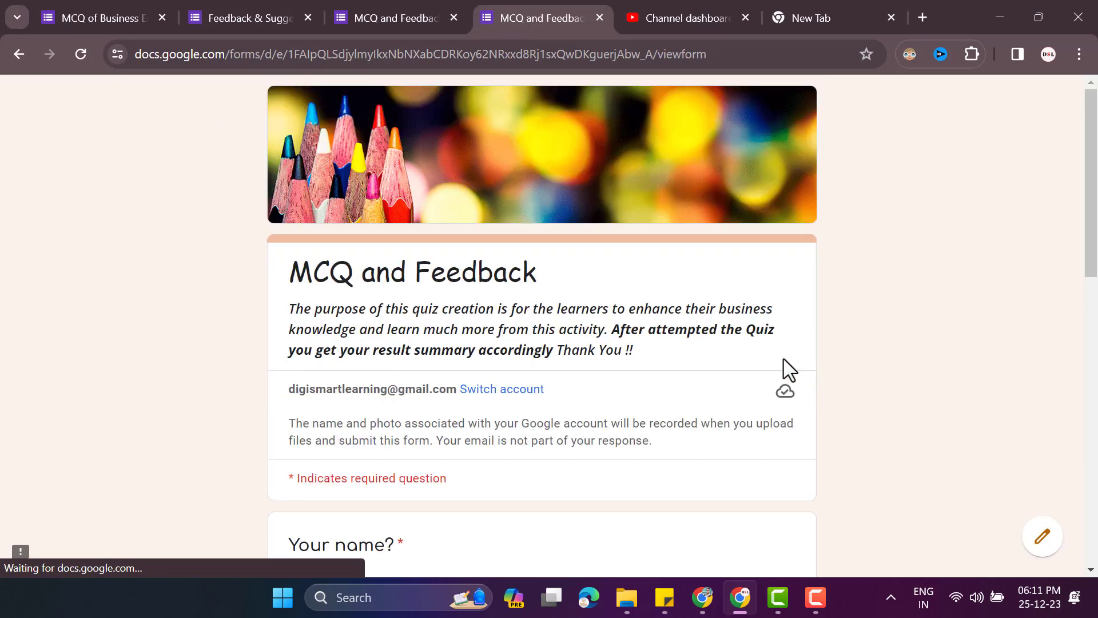
{"action": "scroll", "coordinate": [517, 406], "scroll_direction": "down", "scroll_amount": 15}
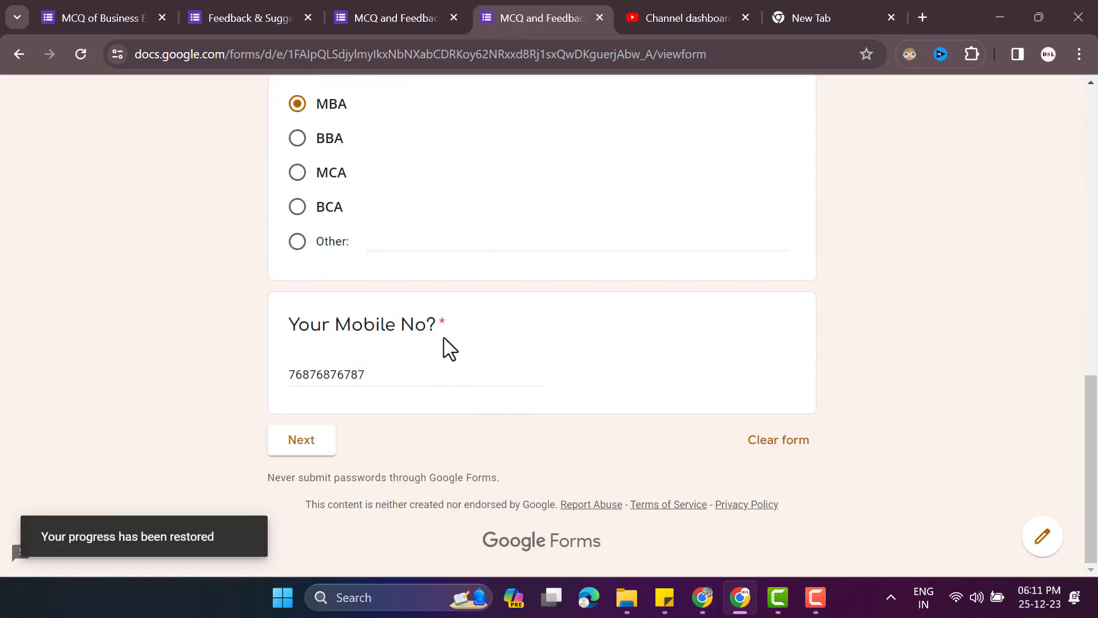
{"action": "scroll", "coordinate": [458, 346], "scroll_direction": "up", "scroll_amount": 2}
{"action": "scroll", "coordinate": [466, 346], "scroll_direction": "down", "scroll_amount": 2}
{"action": "left_click", "coordinate": [414, 385]}
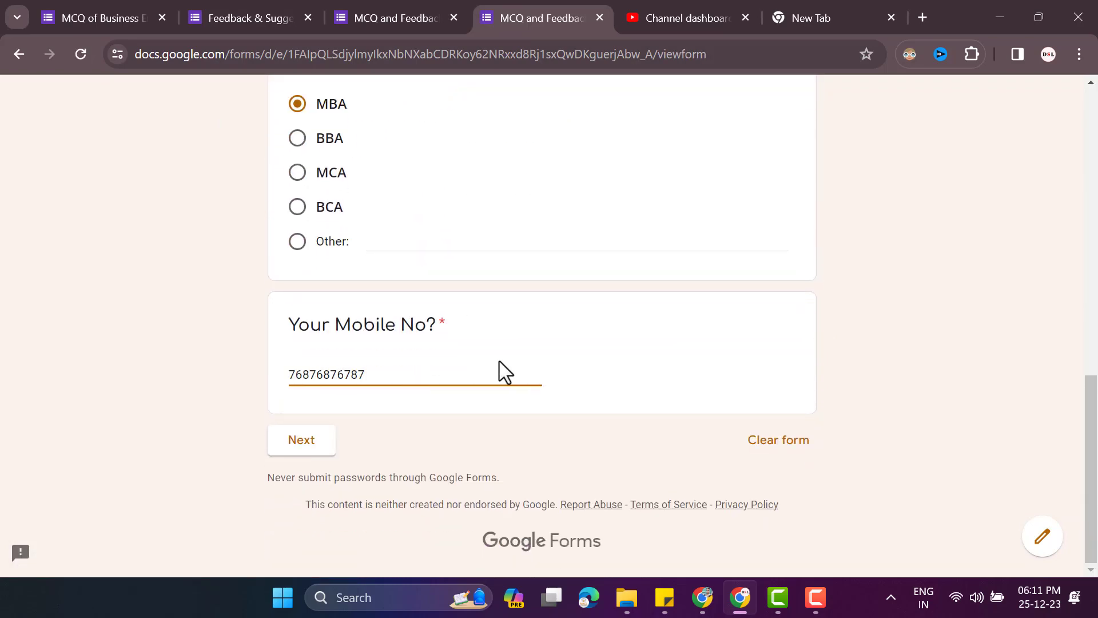
{"action": "scroll", "coordinate": [503, 371], "scroll_direction": "up", "scroll_amount": 6}
{"action": "scroll", "coordinate": [503, 371], "scroll_direction": "down", "scroll_amount": 6}
{"action": "scroll", "coordinate": [505, 370], "scroll_direction": "up", "scroll_amount": 10}
{"action": "scroll", "coordinate": [505, 371], "scroll_direction": "down", "scroll_amount": 10}
{"action": "left_click", "coordinate": [297, 445]}
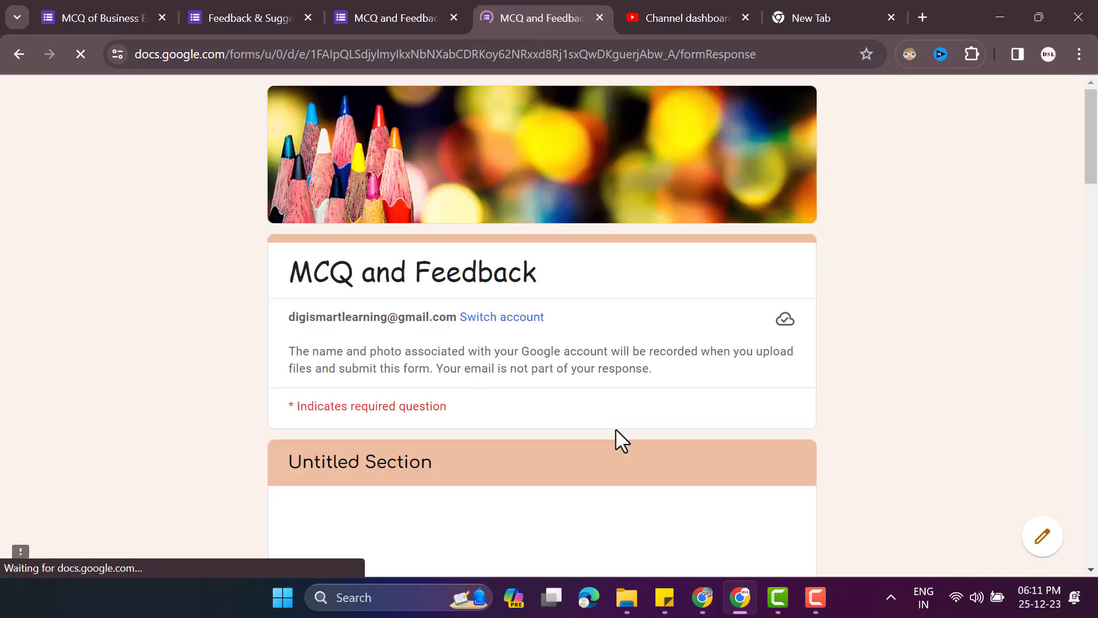
Step: Check the answers in the second section and submit the response without an uploaded document
{"action": "scroll", "coordinate": [618, 435], "scroll_direction": "down", "scroll_amount": 8}
{"action": "scroll", "coordinate": [621, 441], "scroll_direction": "down", "scroll_amount": 12}
{"action": "scroll", "coordinate": [479, 392], "scroll_direction": "up", "scroll_amount": 6}
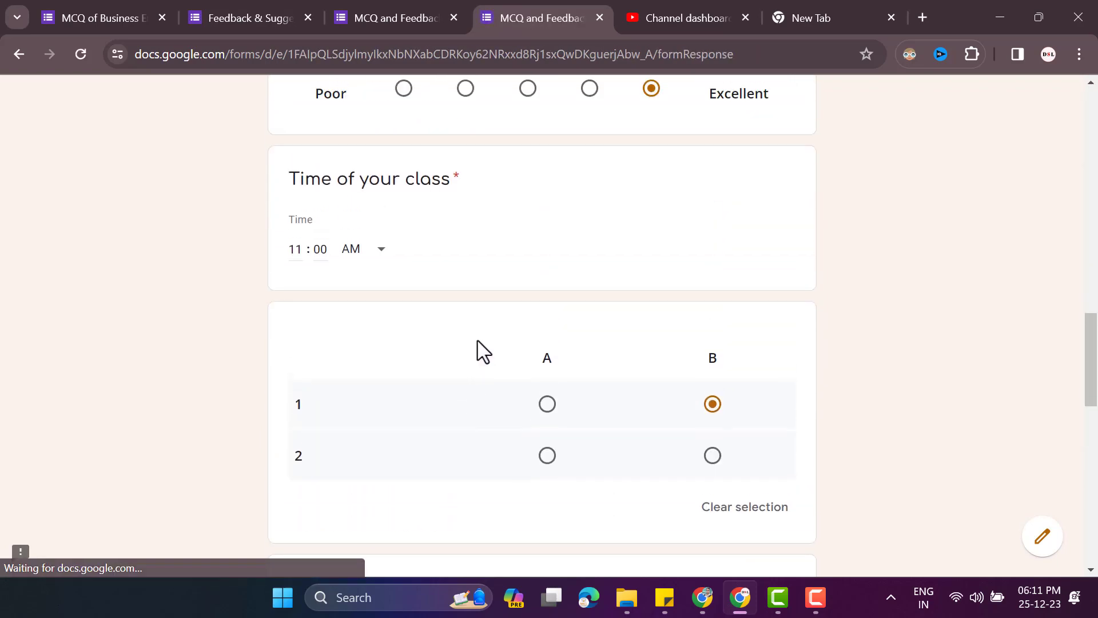
{"action": "scroll", "coordinate": [483, 350], "scroll_direction": "down", "scroll_amount": 6}
{"action": "scroll", "coordinate": [489, 358], "scroll_direction": "down", "scroll_amount": 6}
{"action": "left_click", "coordinate": [417, 452]}
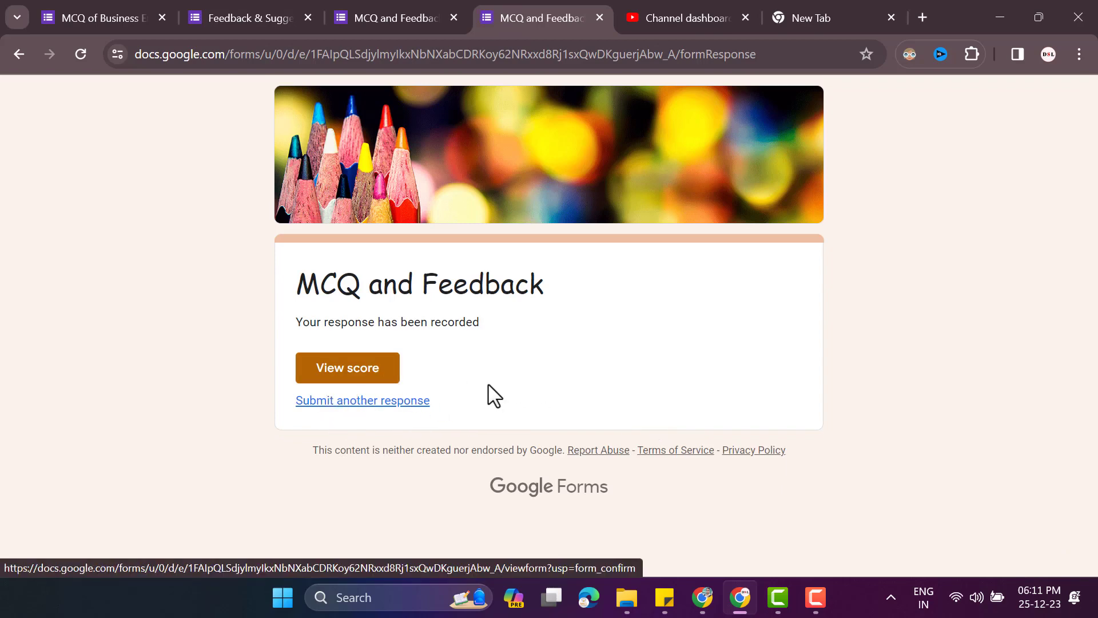
Step: View the score of the submitted response and look through its answers and points
{"action": "left_click", "coordinate": [326, 391]}
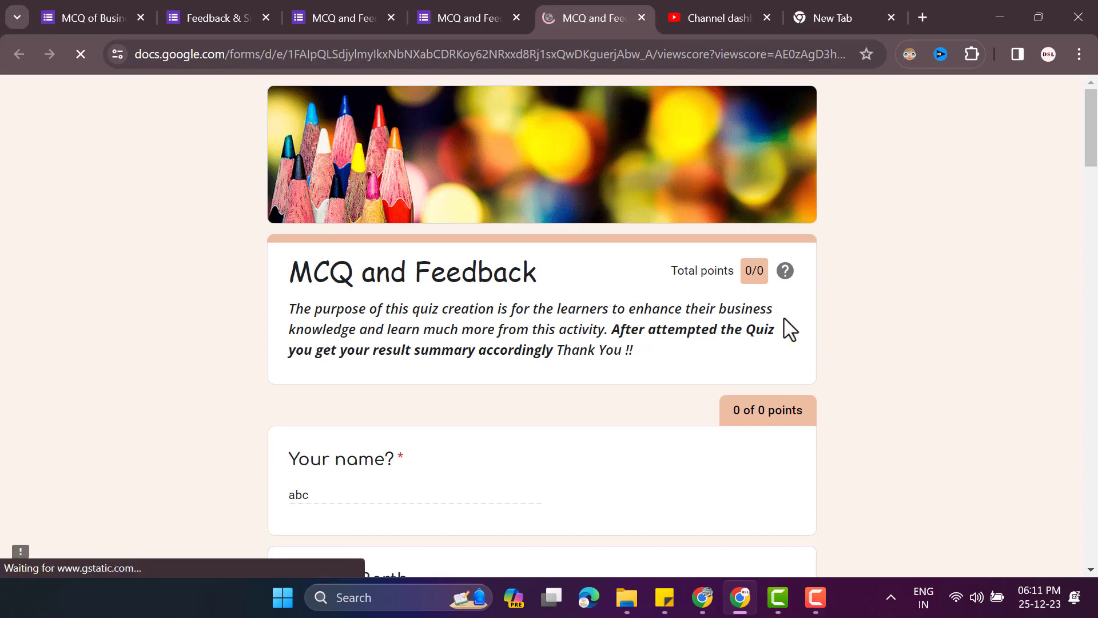
{"action": "scroll", "coordinate": [604, 312], "scroll_direction": "down", "scroll_amount": 20}
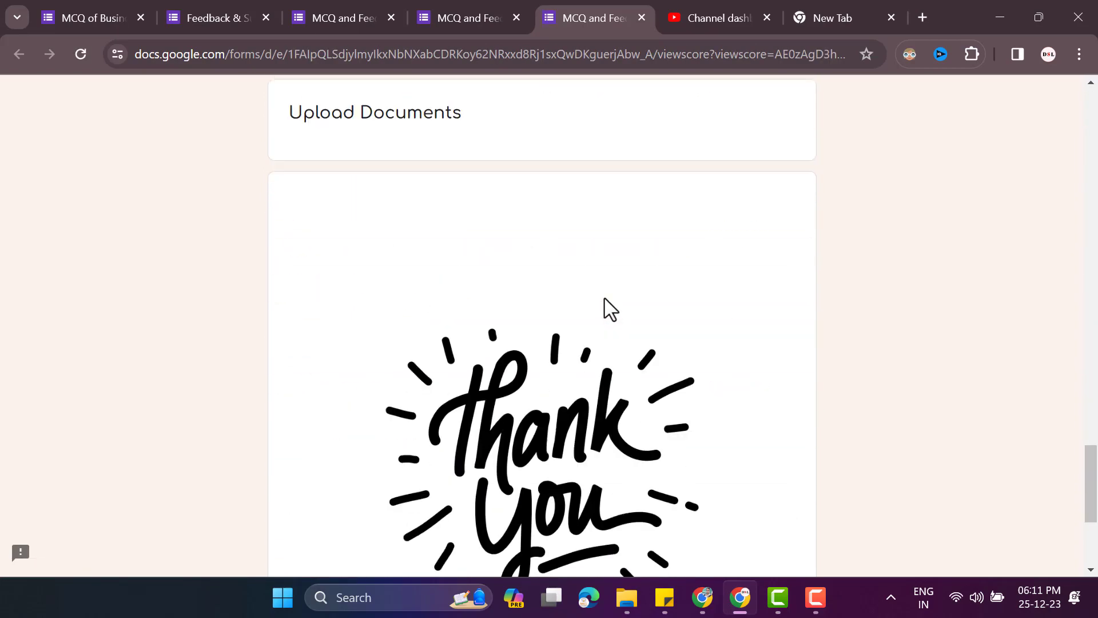
{"action": "scroll", "coordinate": [609, 309], "scroll_direction": "down", "scroll_amount": 5}
{"action": "scroll", "coordinate": [618, 300], "scroll_direction": "up", "scroll_amount": 20}
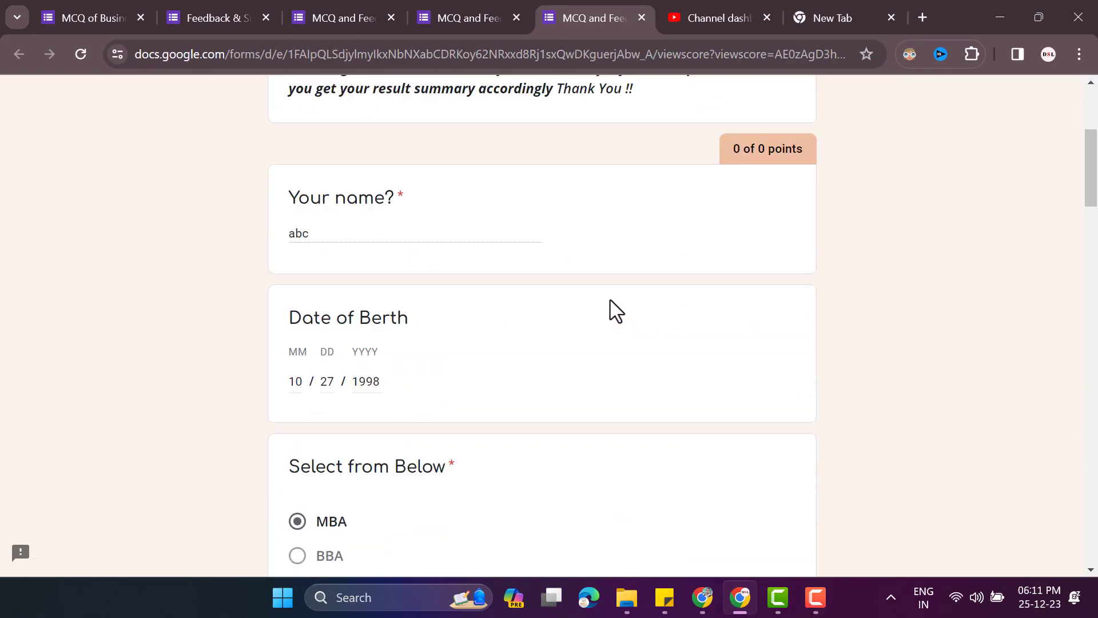
{"action": "scroll", "coordinate": [703, 297], "scroll_direction": "up", "scroll_amount": 5}
{"action": "scroll", "coordinate": [503, 344], "scroll_direction": "down", "scroll_amount": 3}
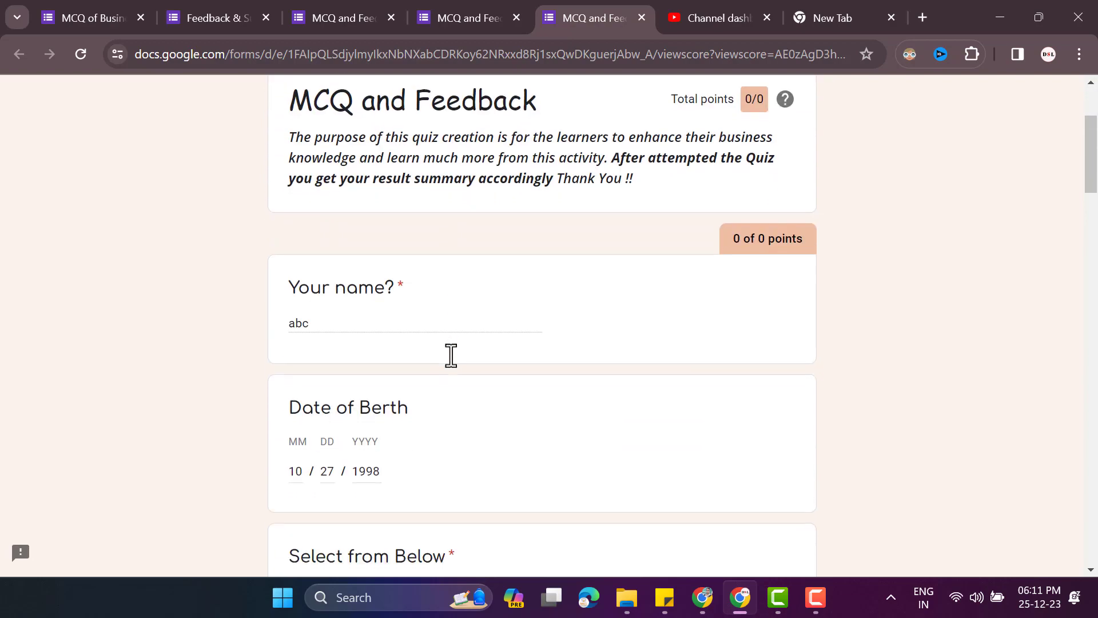
{"action": "scroll", "coordinate": [451, 356], "scroll_direction": "up", "scroll_amount": 3}
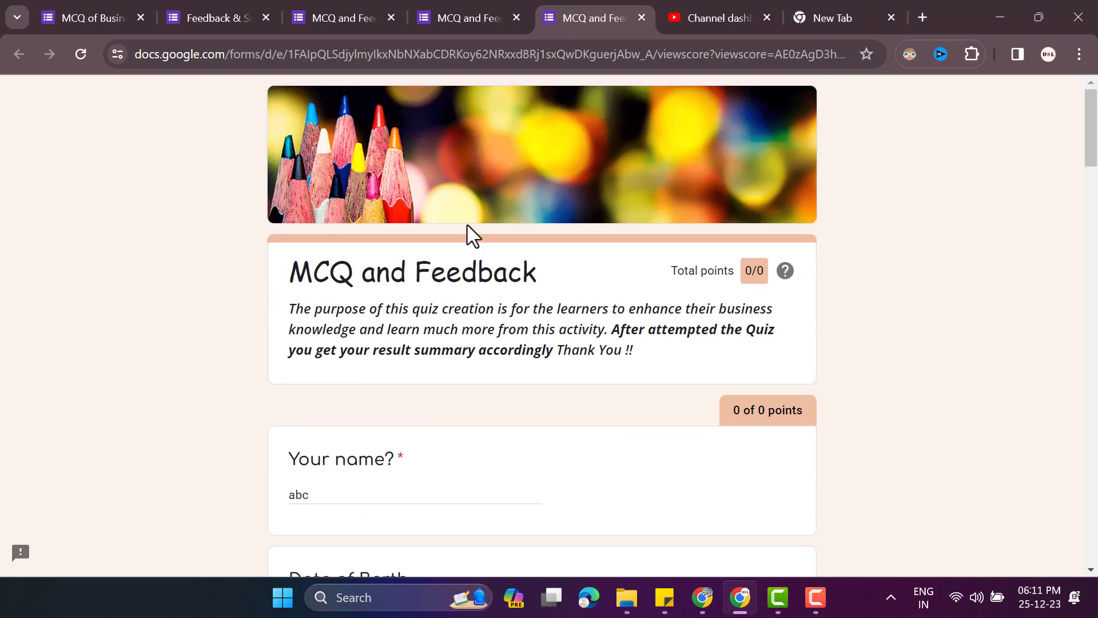
Step: Review the response summary of the MCQ and Feedback form in its editor, down to the Upload Documents question
{"action": "left_click", "coordinate": [490, 9]}
{"action": "left_click", "coordinate": [309, 7]}
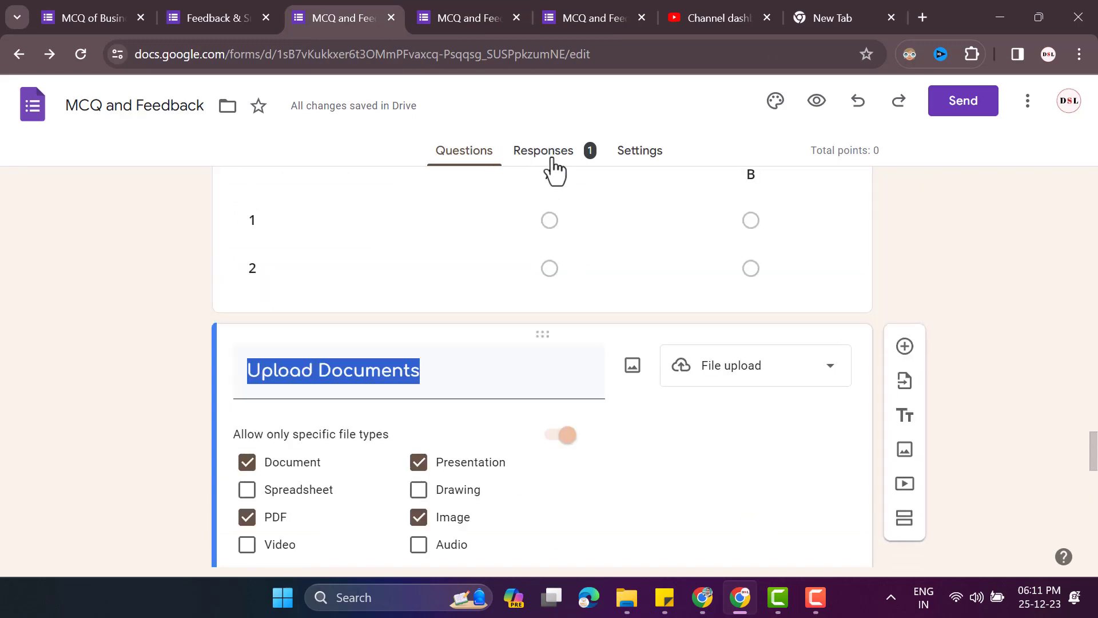
{"action": "left_click", "coordinate": [550, 161]}
{"action": "scroll", "coordinate": [455, 400], "scroll_direction": "down", "scroll_amount": 20}
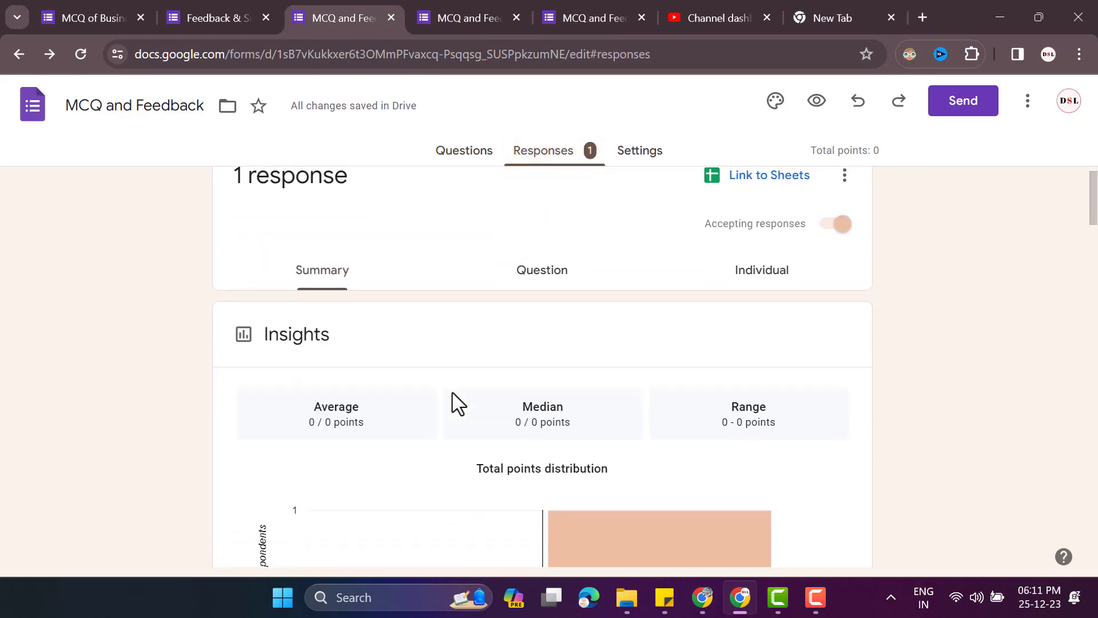
{"action": "scroll", "coordinate": [605, 347], "scroll_direction": "down", "scroll_amount": 15}
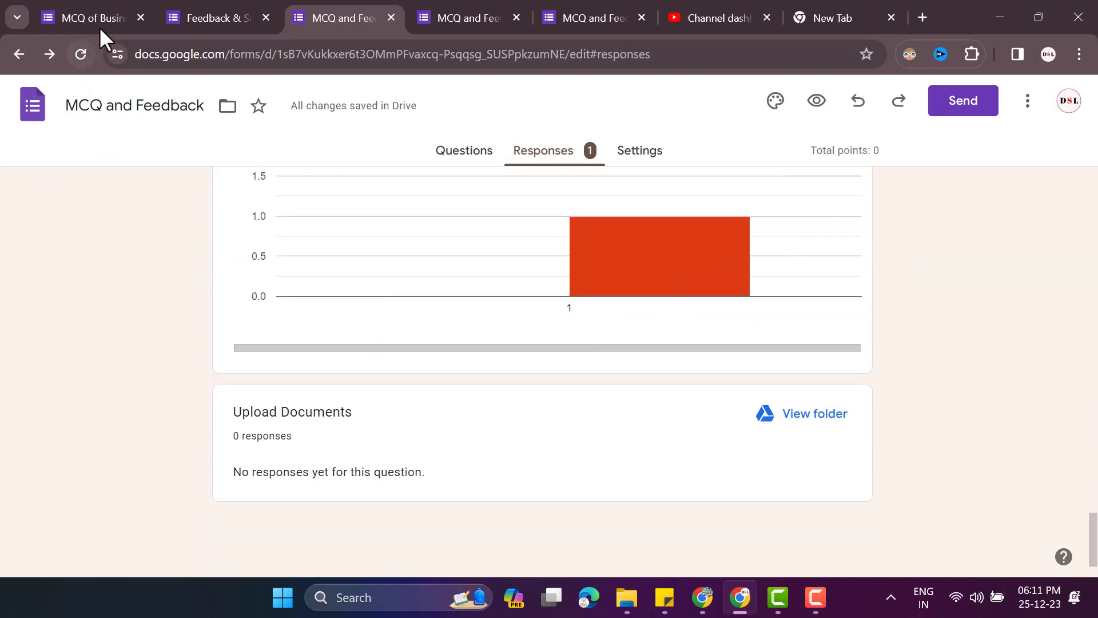
Step: Open the MCQ of Business Environment form for editing and examine its response summary from the insights to the feedback answers
{"action": "left_click", "coordinate": [112, 16]}
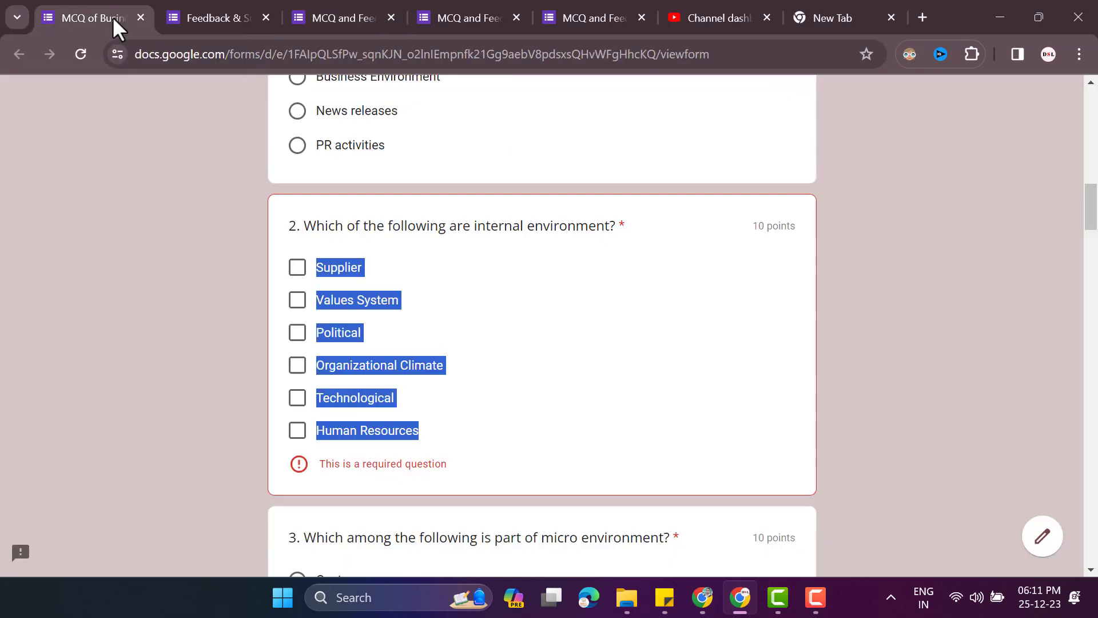
{"action": "scroll", "coordinate": [550, 301], "scroll_direction": "up", "scroll_amount": 10}
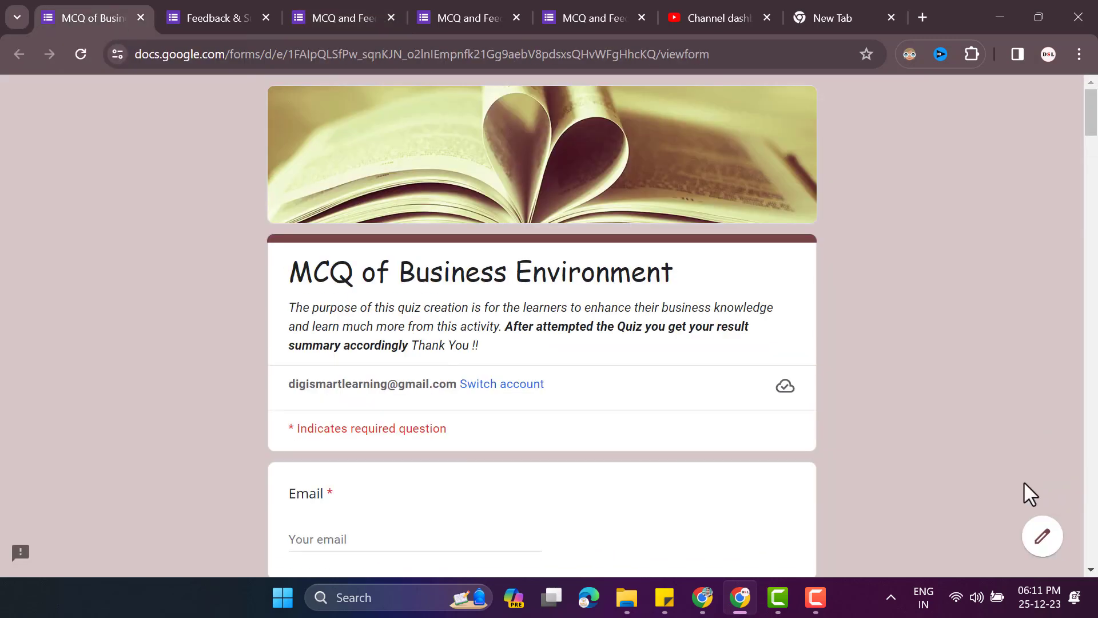
{"action": "left_click", "coordinate": [1033, 544]}
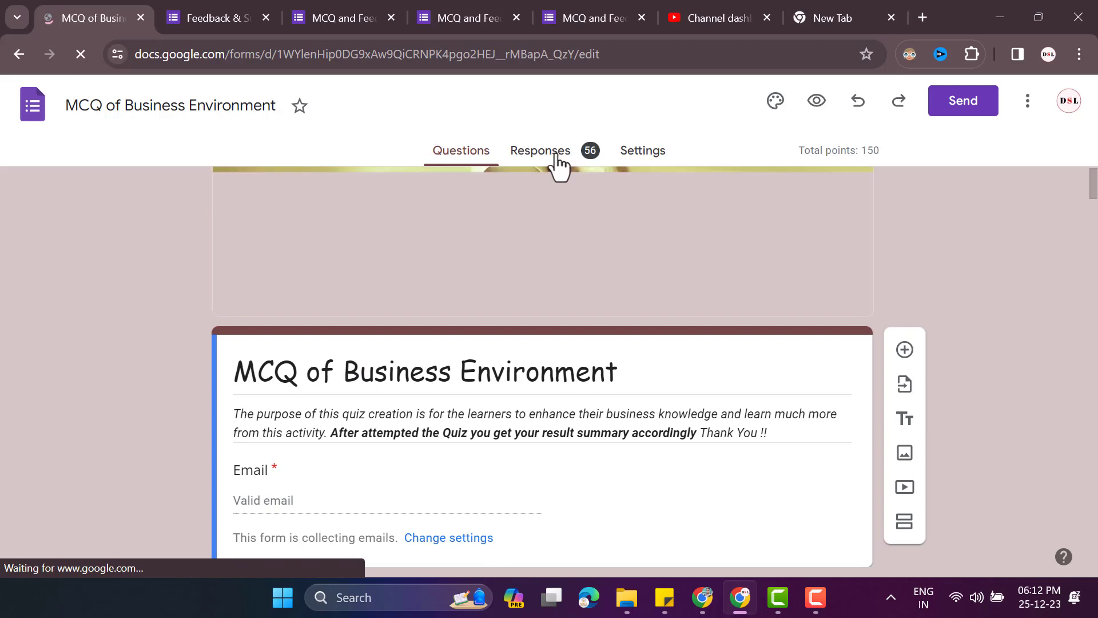
{"action": "left_click", "coordinate": [554, 159]}
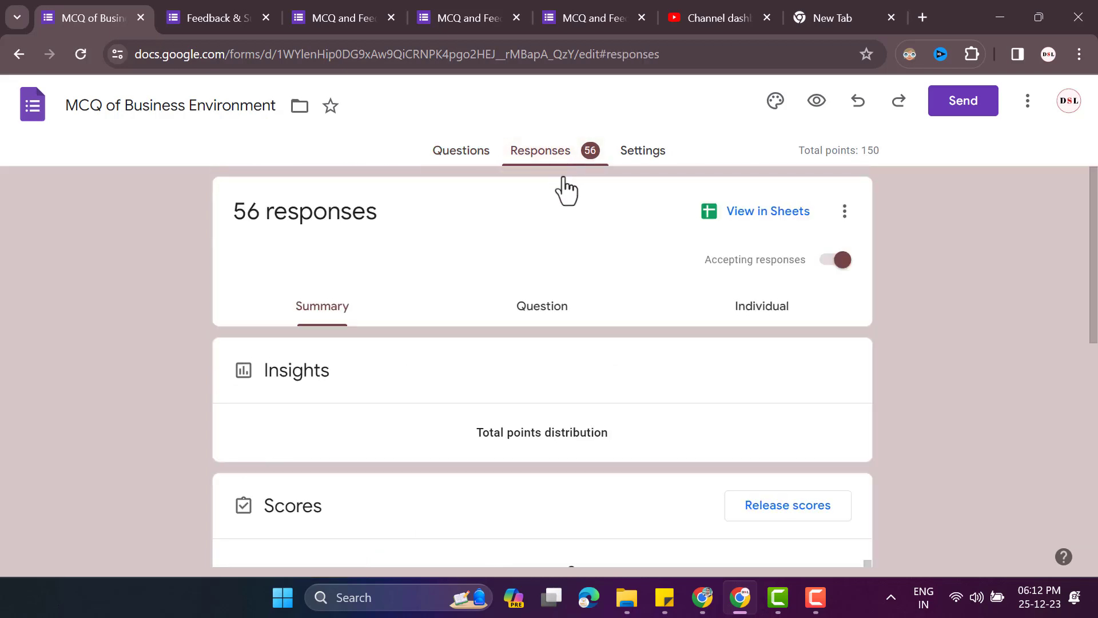
{"action": "scroll", "coordinate": [504, 357], "scroll_direction": "down", "scroll_amount": 20}
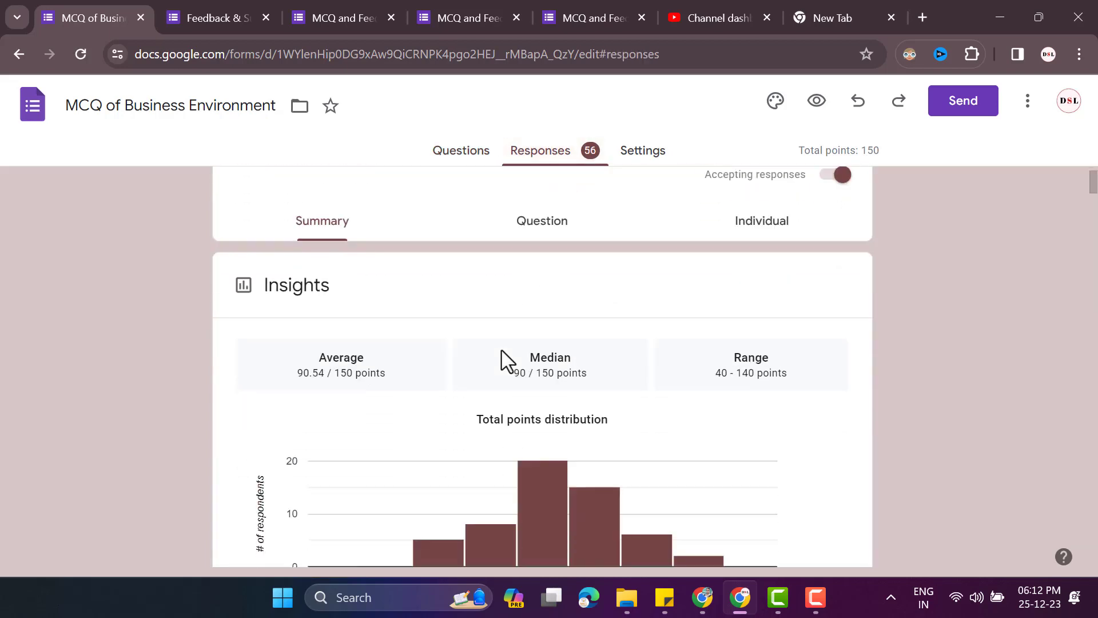
{"action": "scroll", "coordinate": [503, 345], "scroll_direction": "down", "scroll_amount": 20}
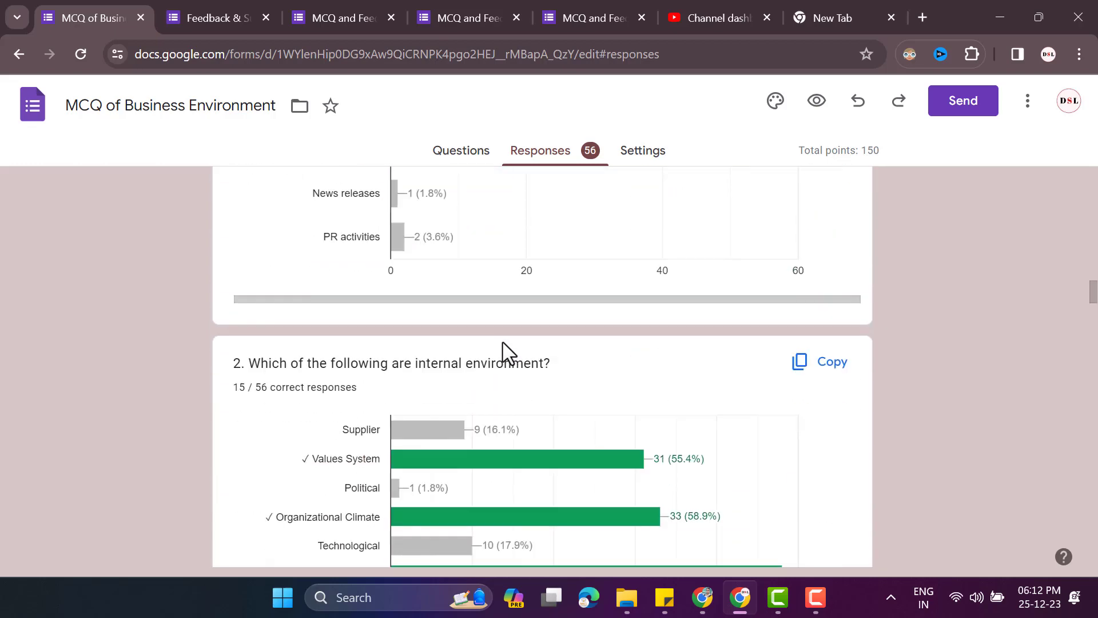
{"action": "scroll", "coordinate": [503, 345], "scroll_direction": "down", "scroll_amount": 20}
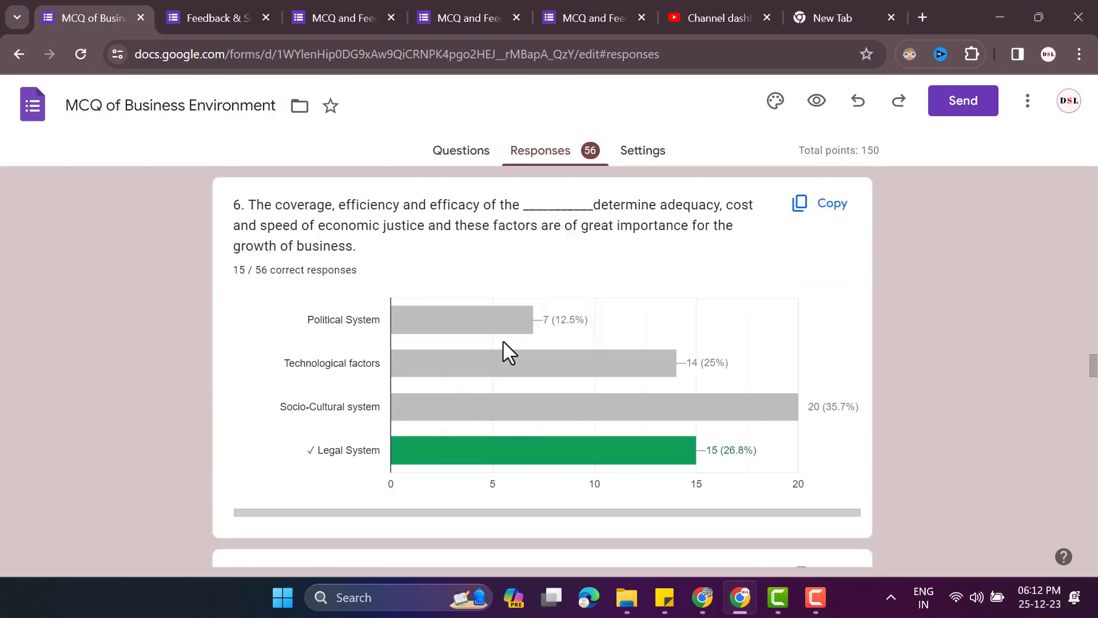
{"action": "scroll", "coordinate": [621, 339], "scroll_direction": "down", "scroll_amount": 20}
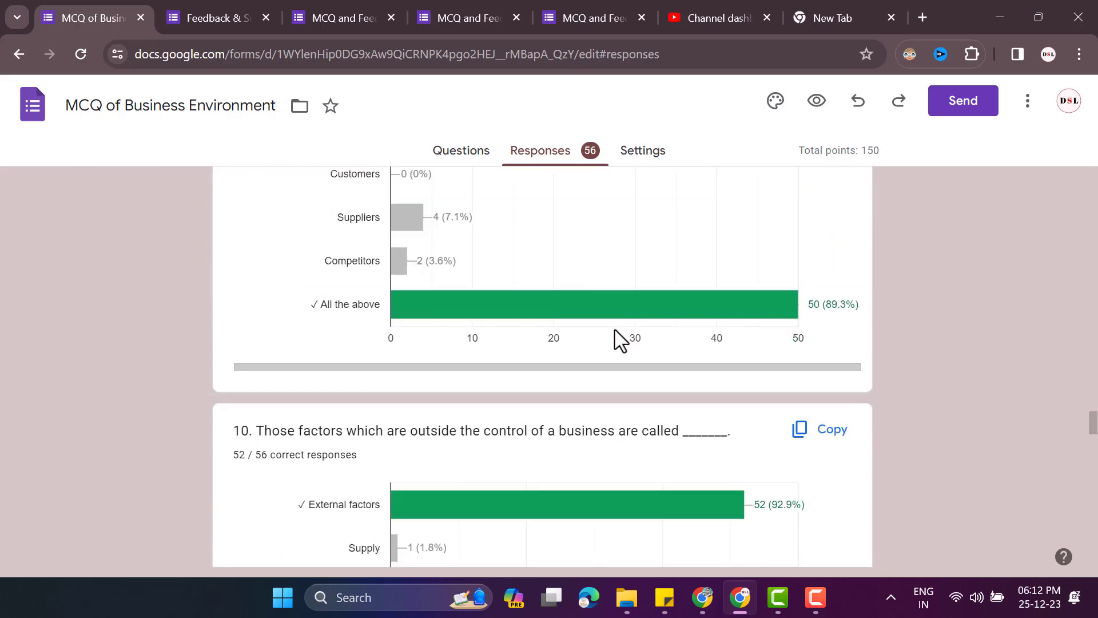
{"action": "scroll", "coordinate": [621, 340], "scroll_direction": "down", "scroll_amount": 20}
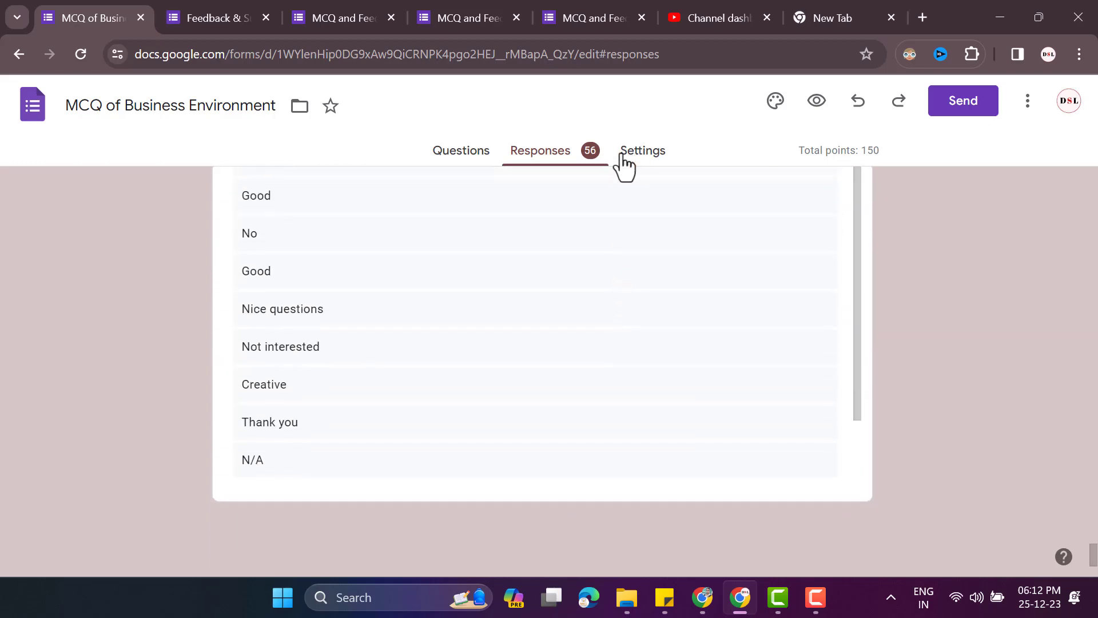
{"action": "scroll", "coordinate": [797, 343], "scroll_direction": "up", "scroll_amount": 1}
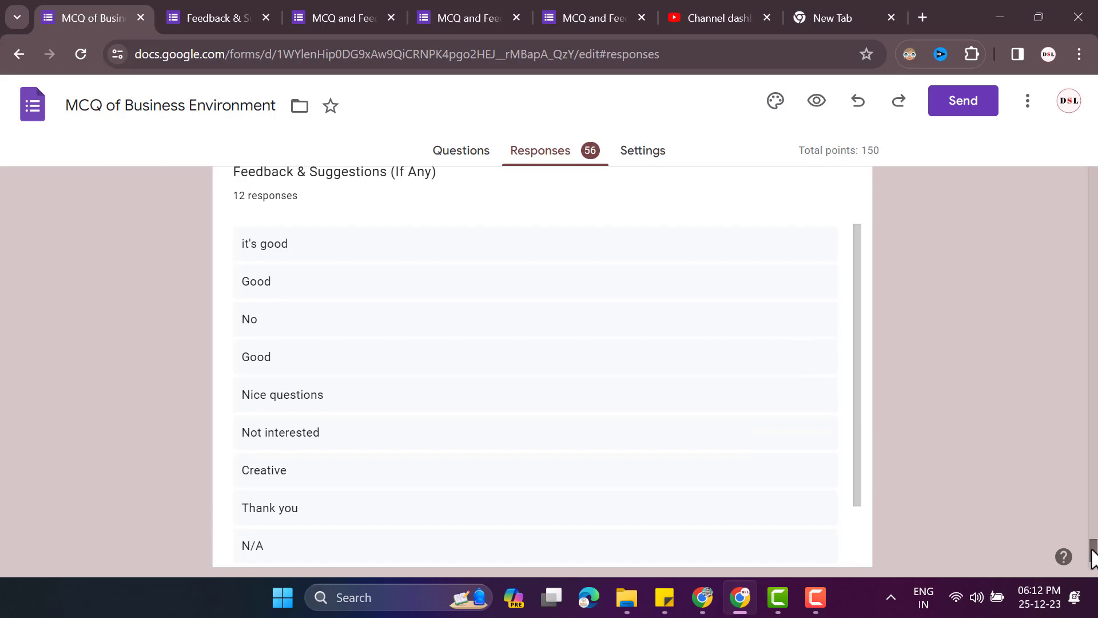
{"action": "left_click_drag", "start_coordinate": [1093, 552], "coordinate": [1096, 163]}
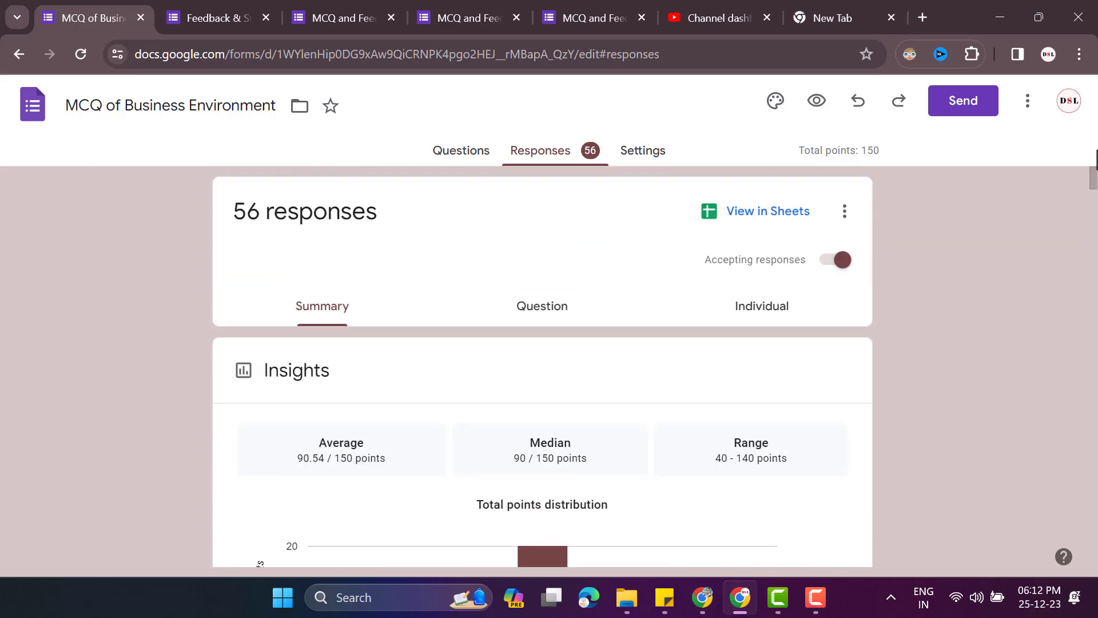
Step: View the MCQ of Business Environment responses in Google Sheets and return to the form's response summary
{"action": "left_click", "coordinate": [767, 213]}
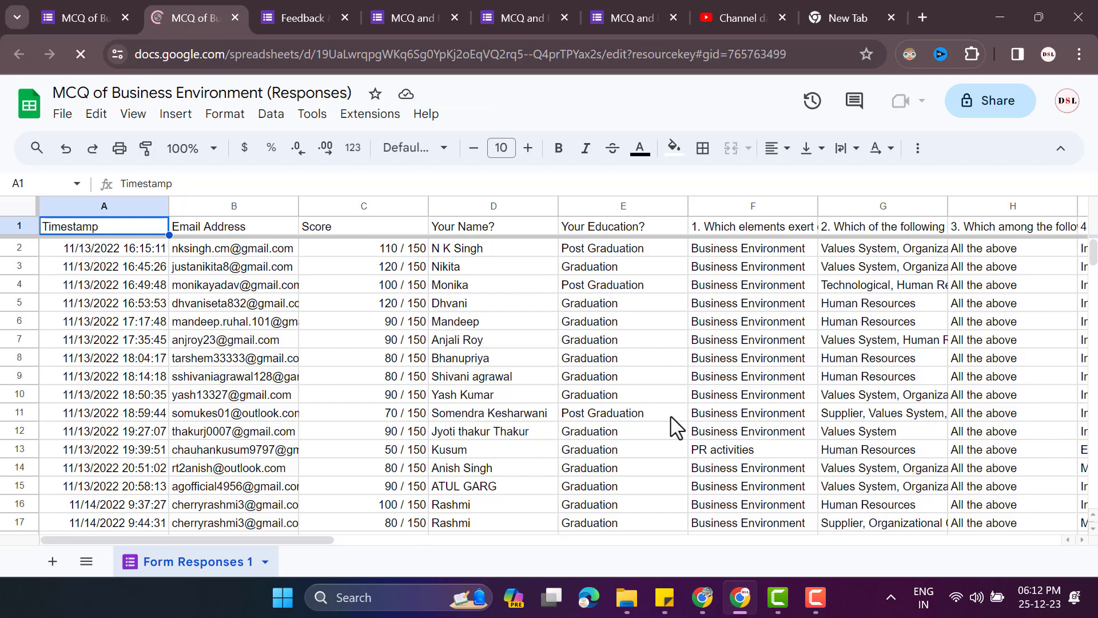
{"action": "left_click", "coordinate": [65, 9]}
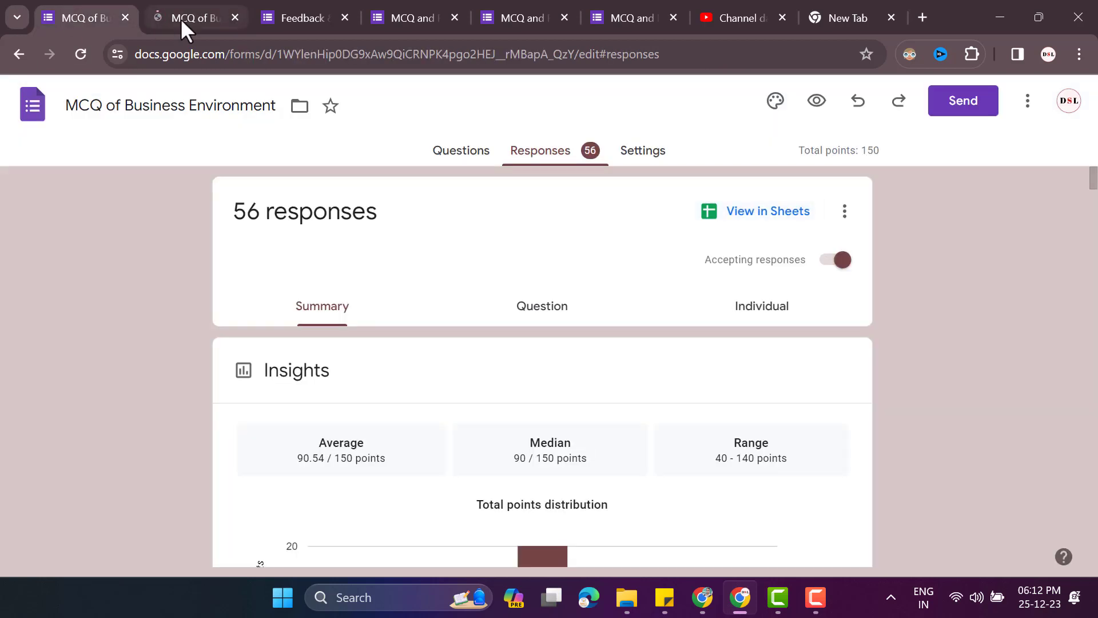
Step: Look at the Feedback & Suggestion form and the MCQ and Feedback responses, and return to the submission confirmation page
{"action": "left_click", "coordinate": [302, 10]}
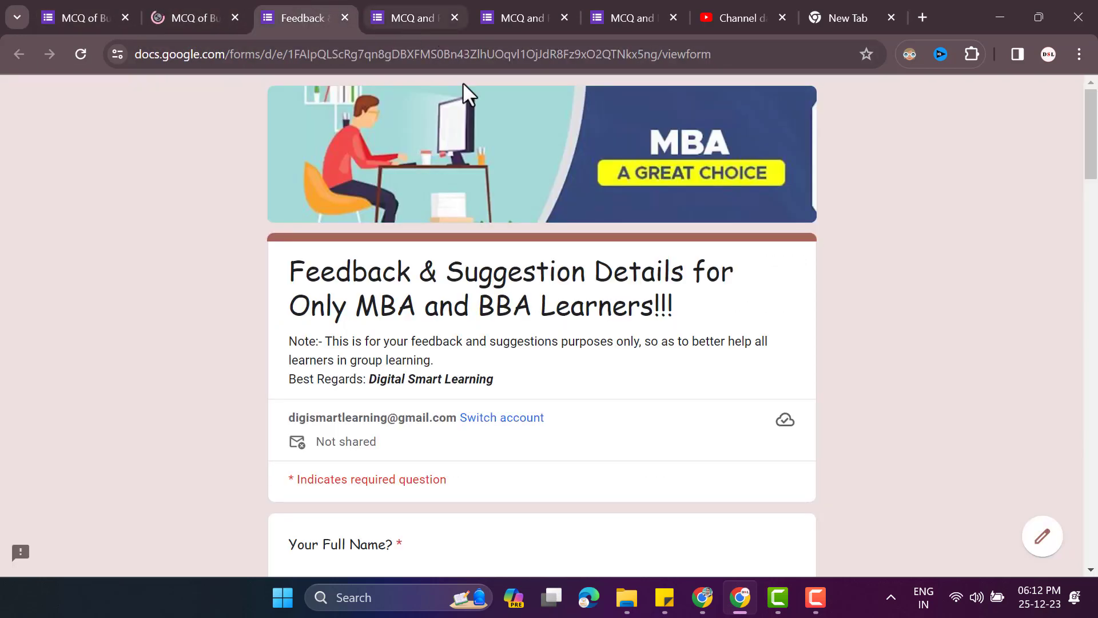
{"action": "left_click", "coordinate": [378, 13]}
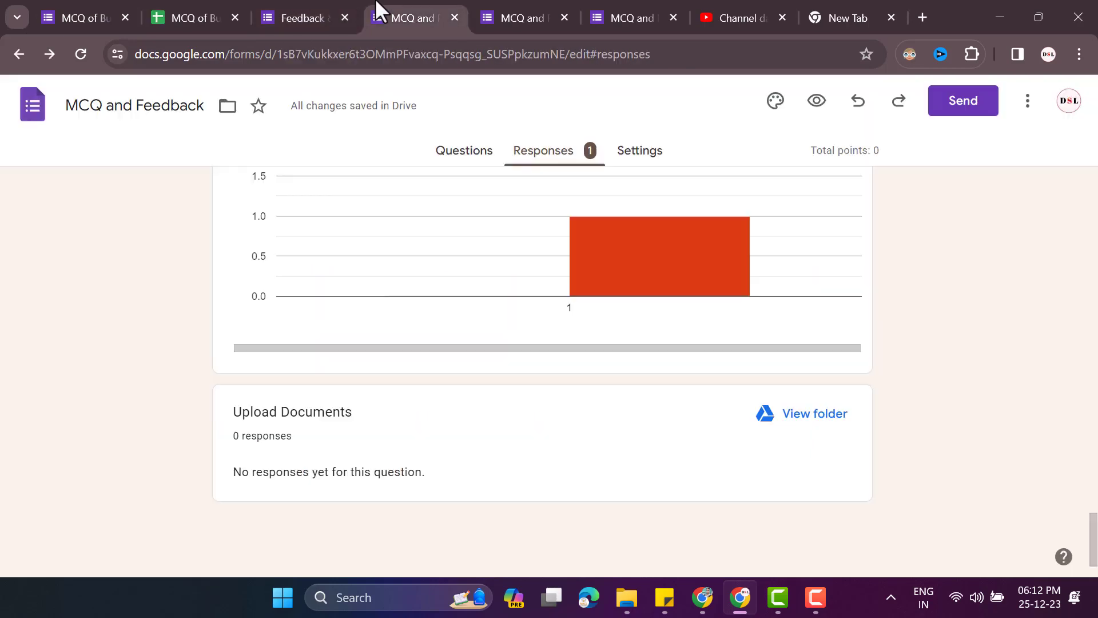
{"action": "scroll", "coordinate": [591, 255], "scroll_direction": "up", "scroll_amount": 3}
{"action": "left_click", "coordinate": [517, 6]}
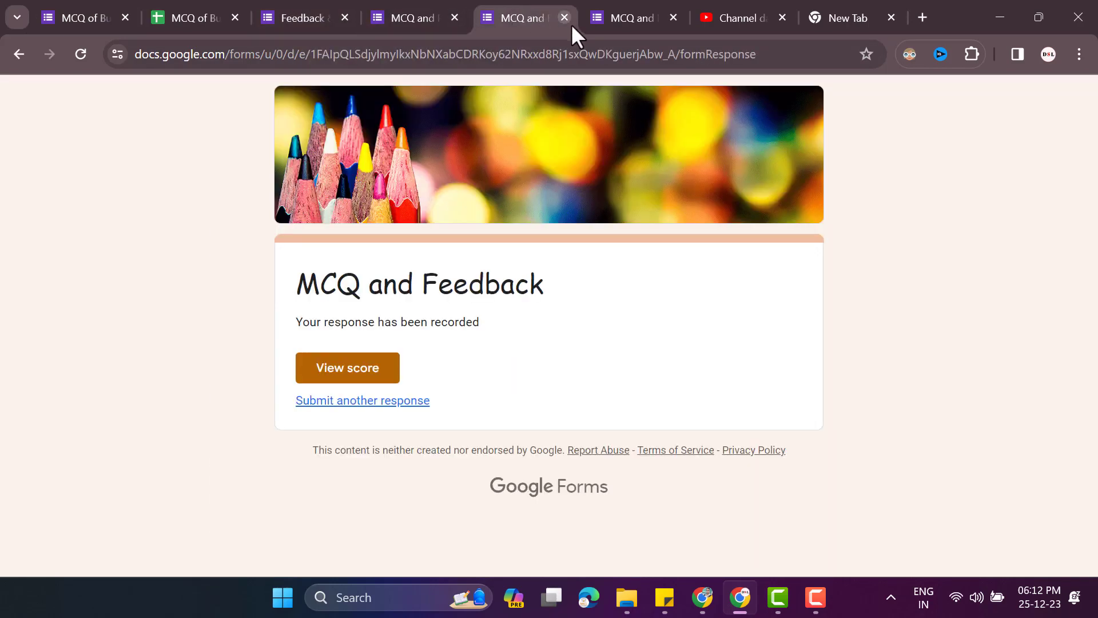